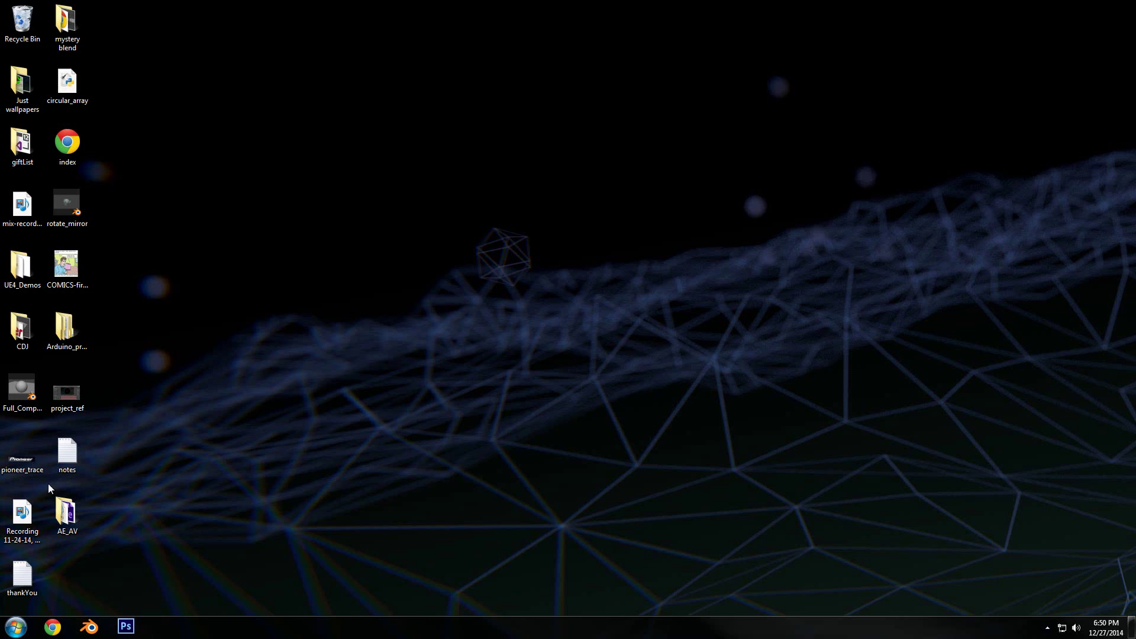
- Search the installed programs for "after" and launch Adobe After Effects CS6
click(16, 625)
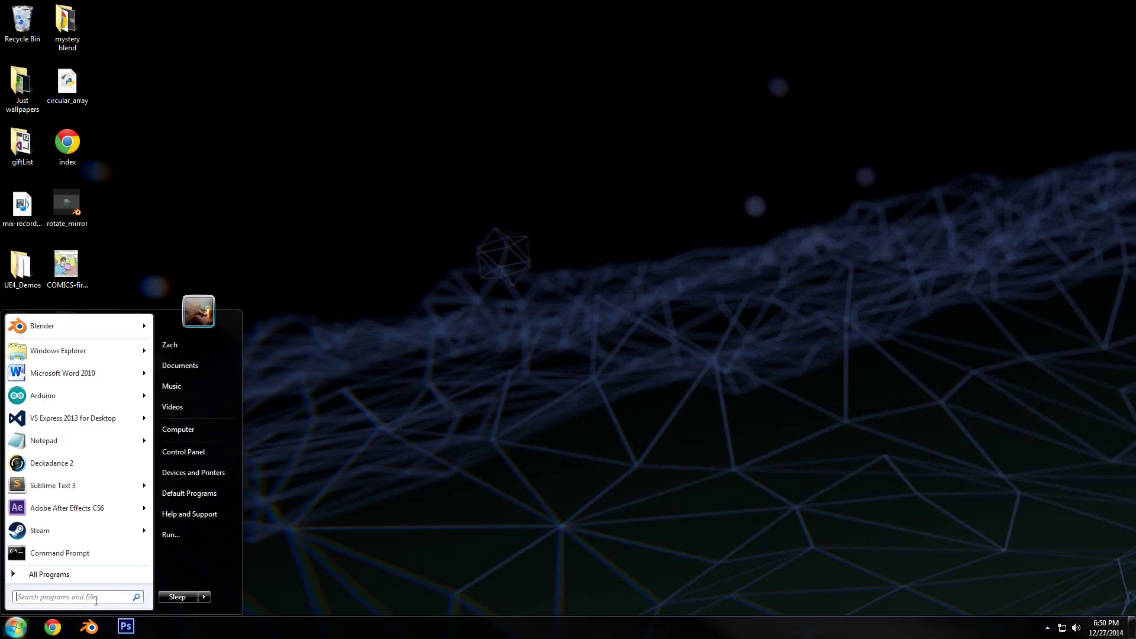
text(after)
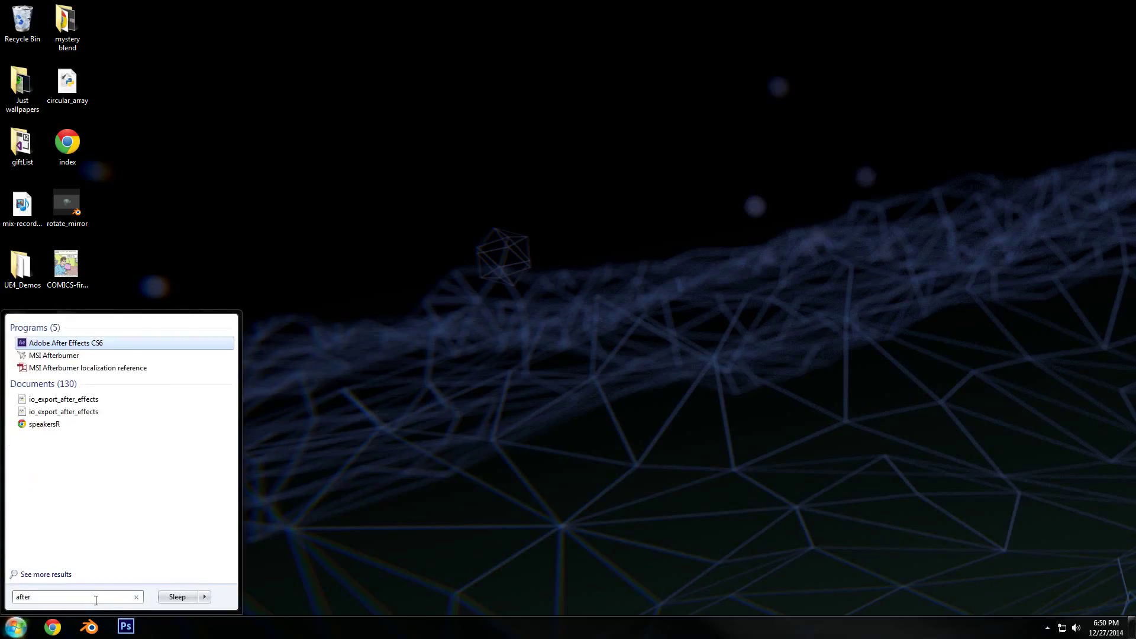
key(Return)
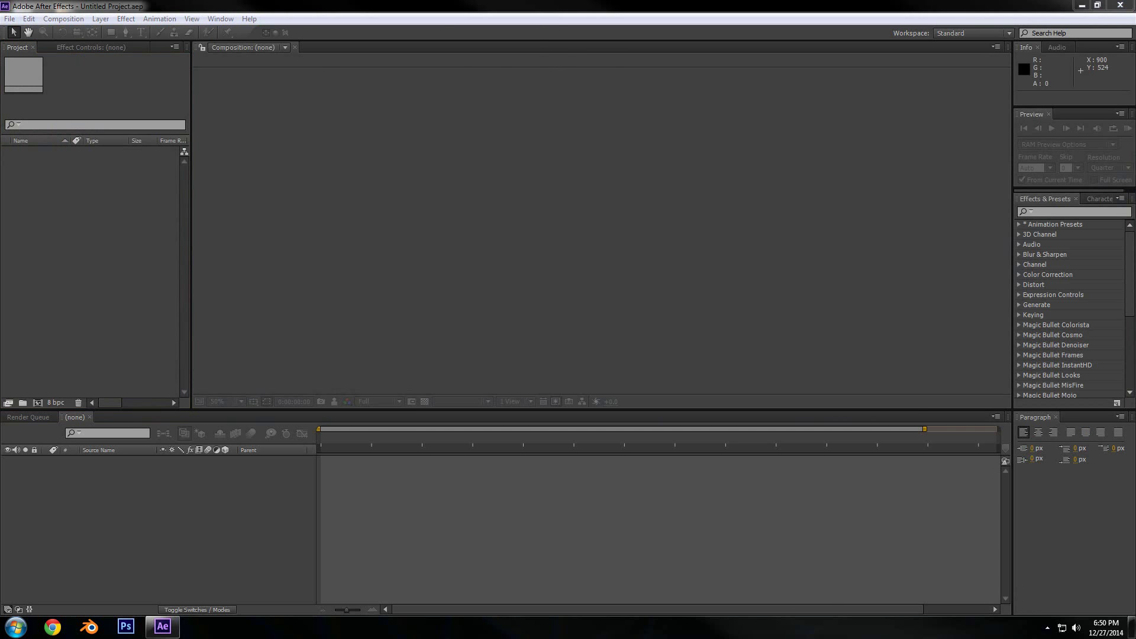
- Examine the project_ref reference image of the composition and its layers, close it, and return to After Effects
drag(1135, 153, 166, 49)
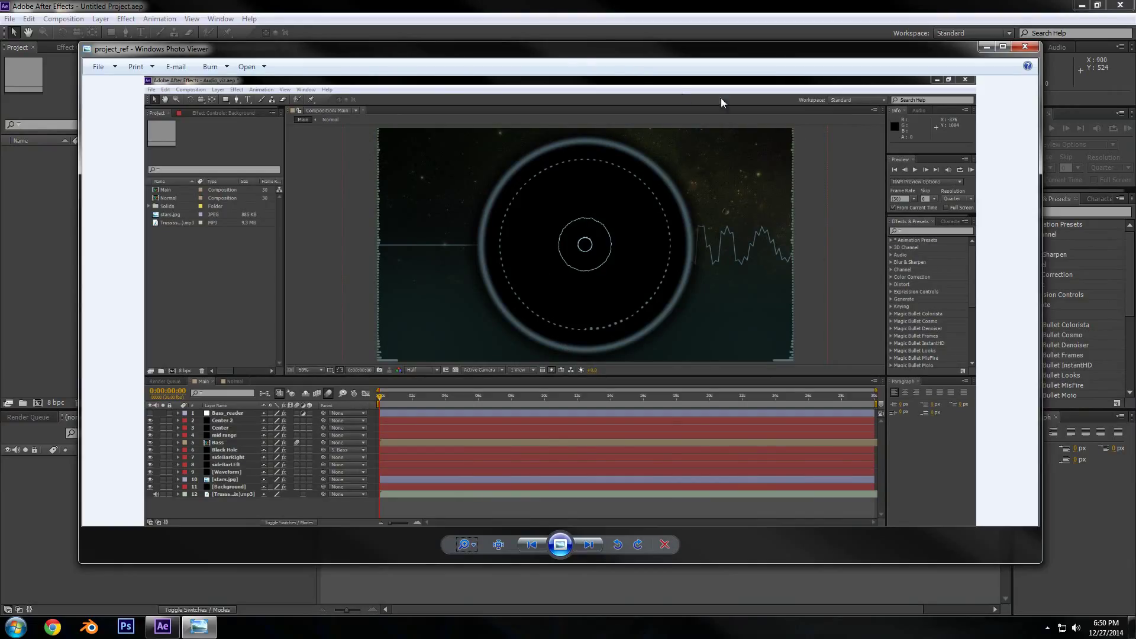
key(alt+F4)
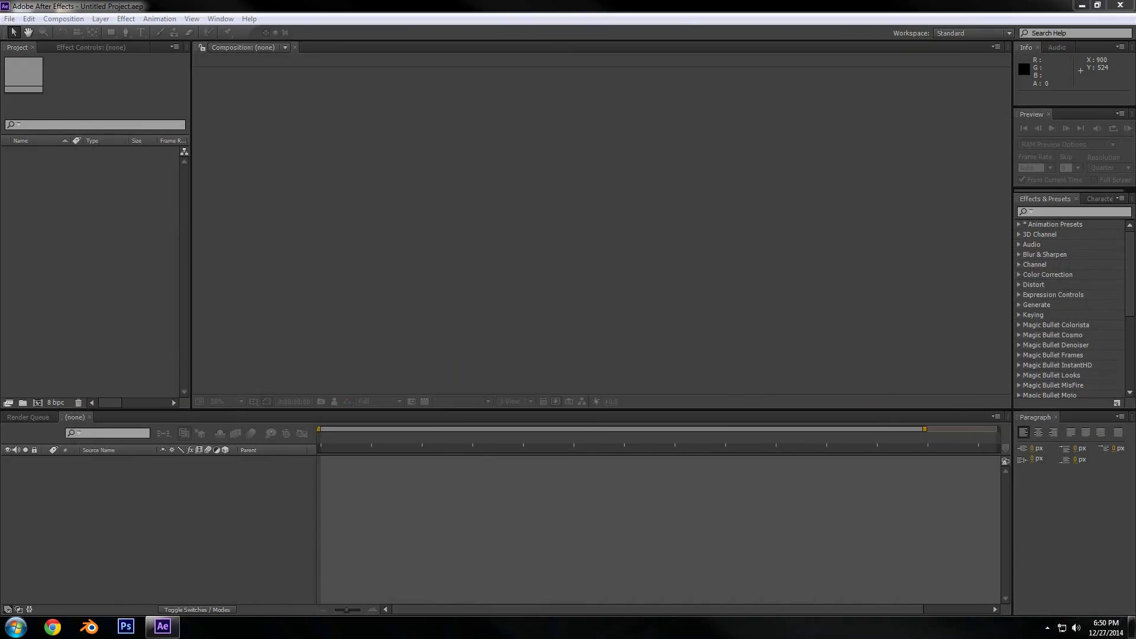
click(598, 3)
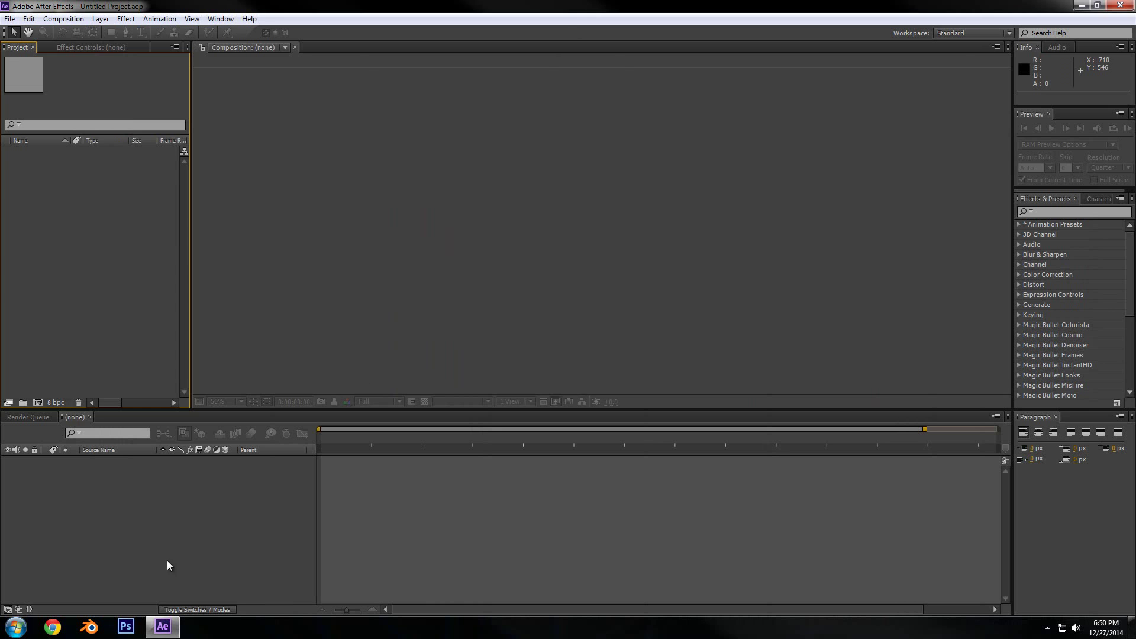
- Import the Zomboy- Here to Stay MP3 from the desktop's AE_AV folder and create a composition from it
click(161, 627)
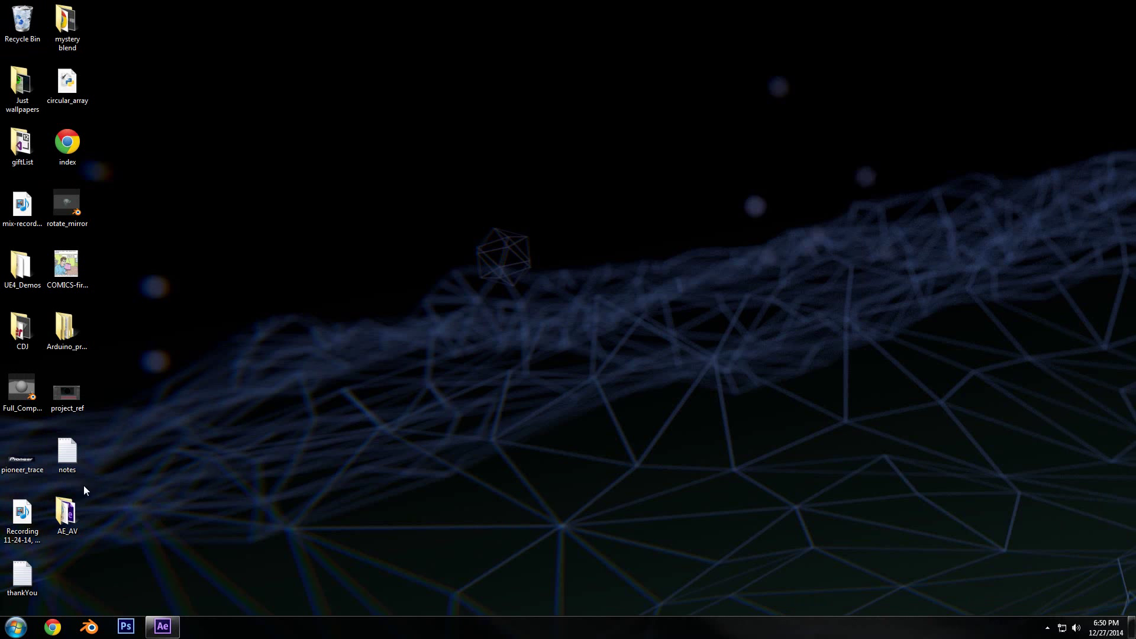
double_click(67, 514)
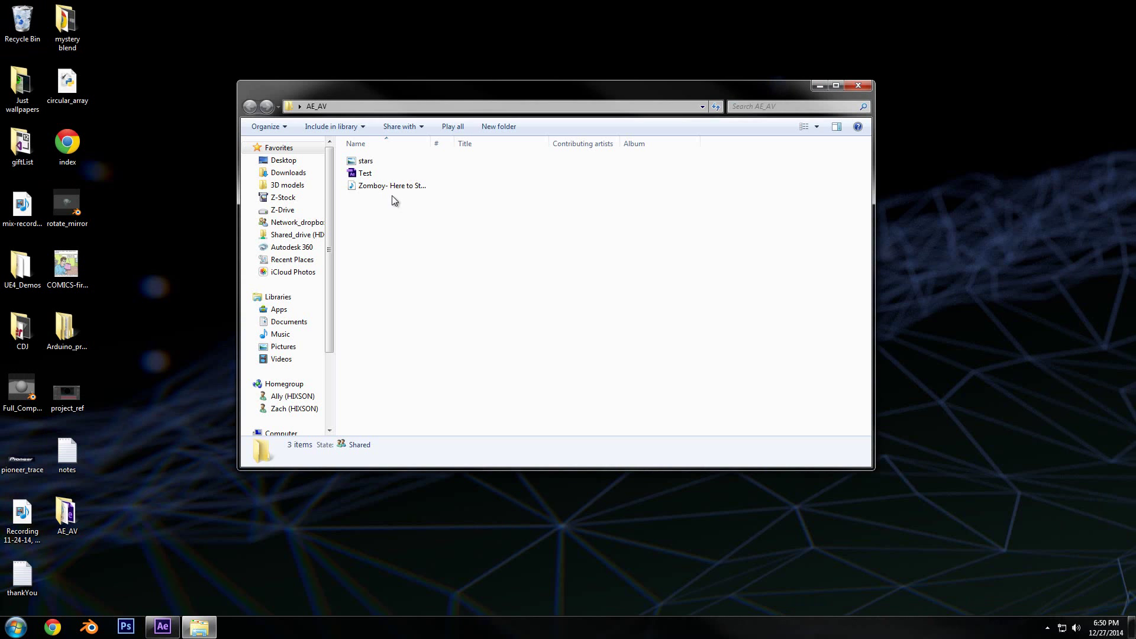
drag(382, 183, 165, 546)
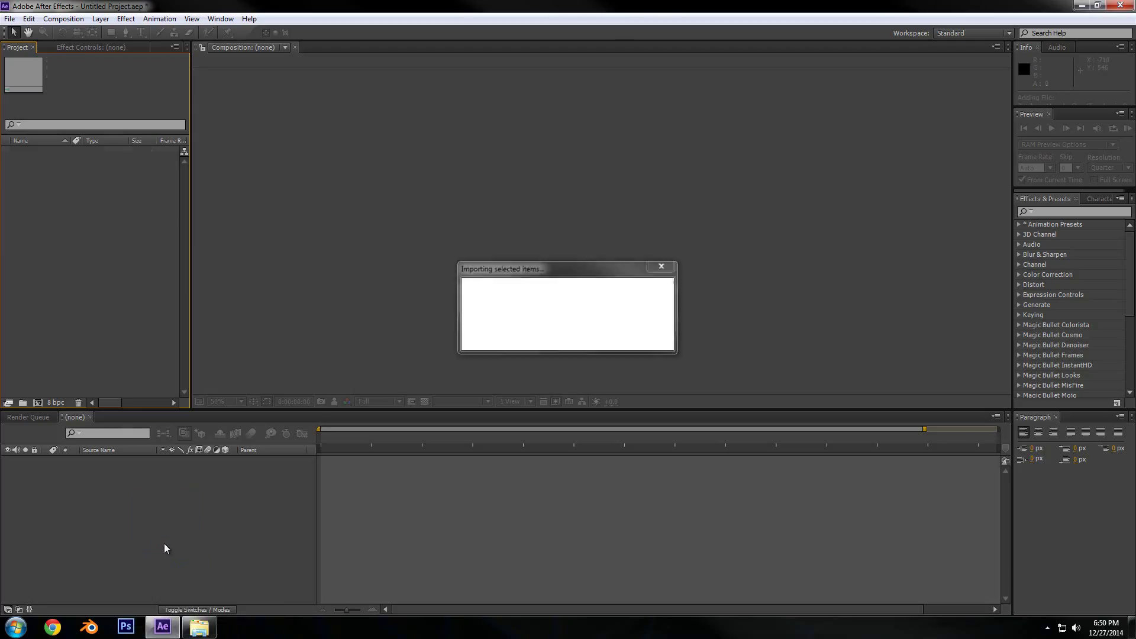
drag(34, 158, 81, 537)
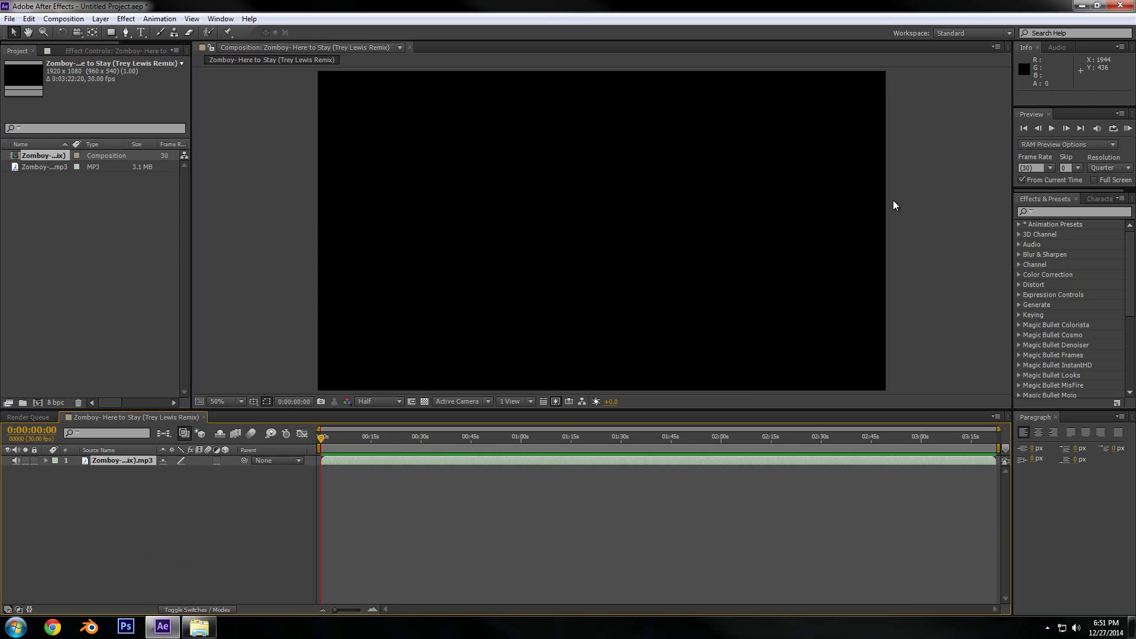
- Preview the composition with standard playback and with a RAM preview to listen to the audio
click(1051, 130)
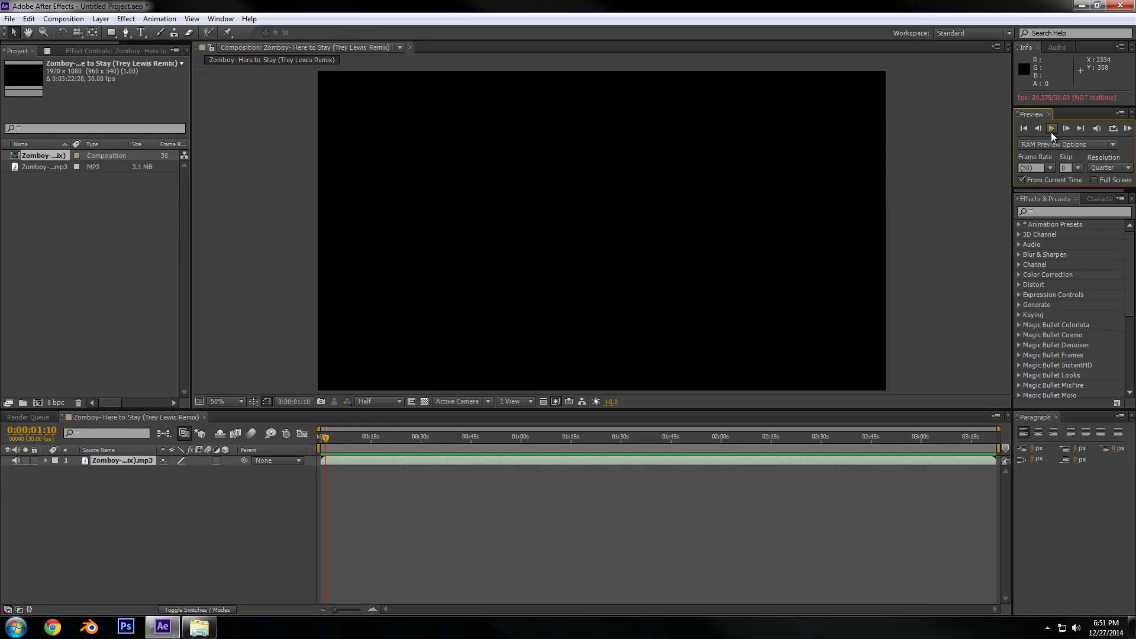
click(260, 441)
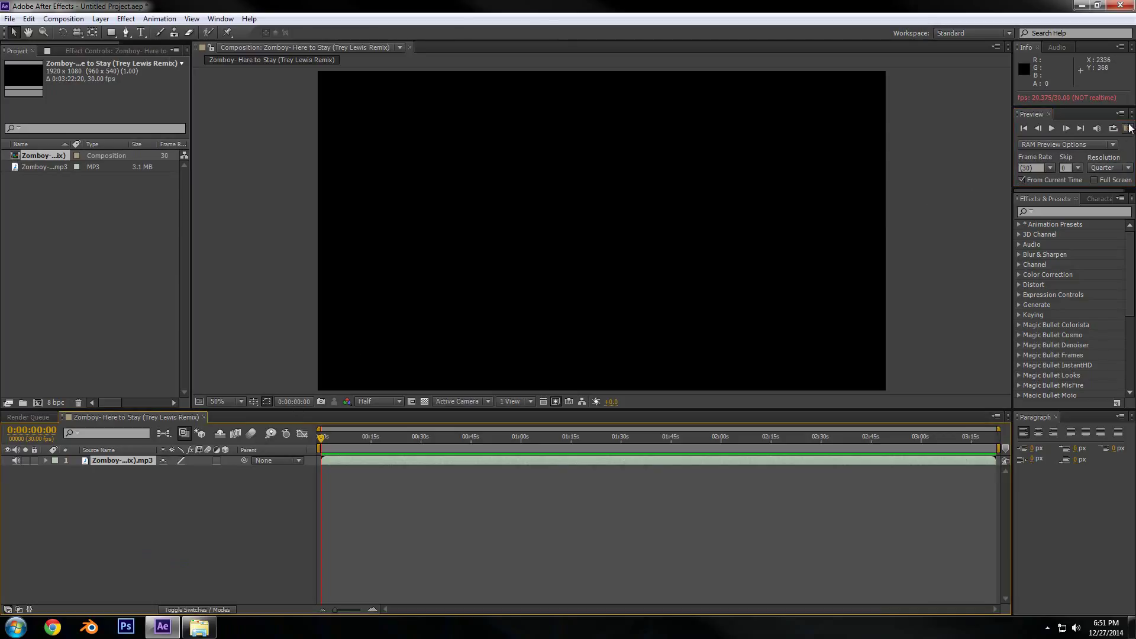
click(1128, 129)
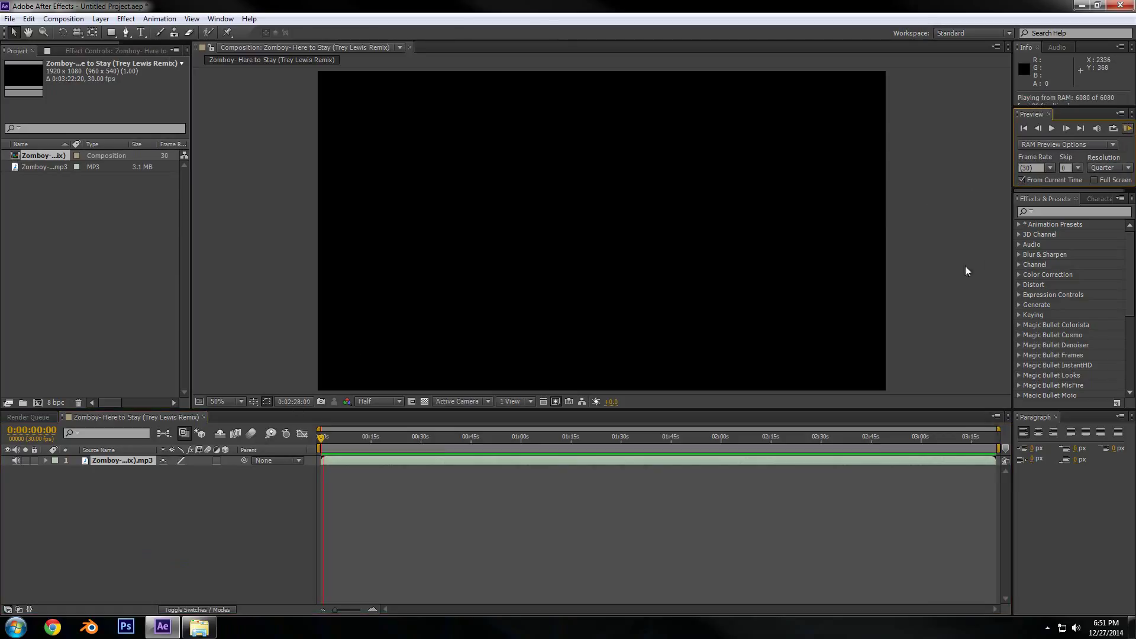
click(1128, 134)
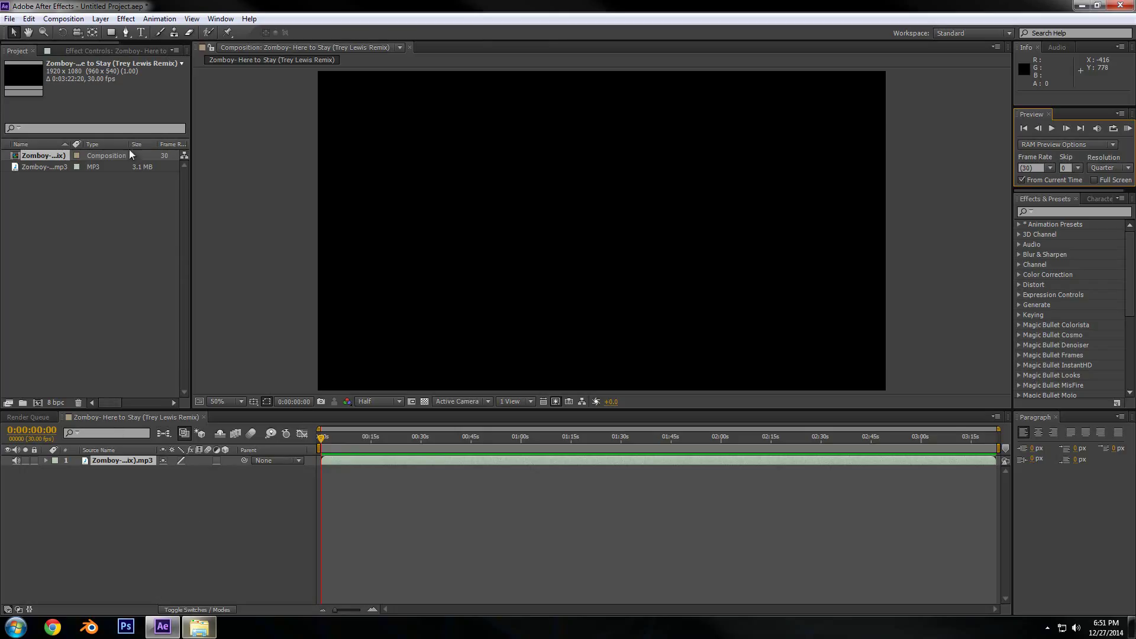
- Create a full-composition black solid layer named Gradient
click(101, 18)
mouse_move(151, 33)
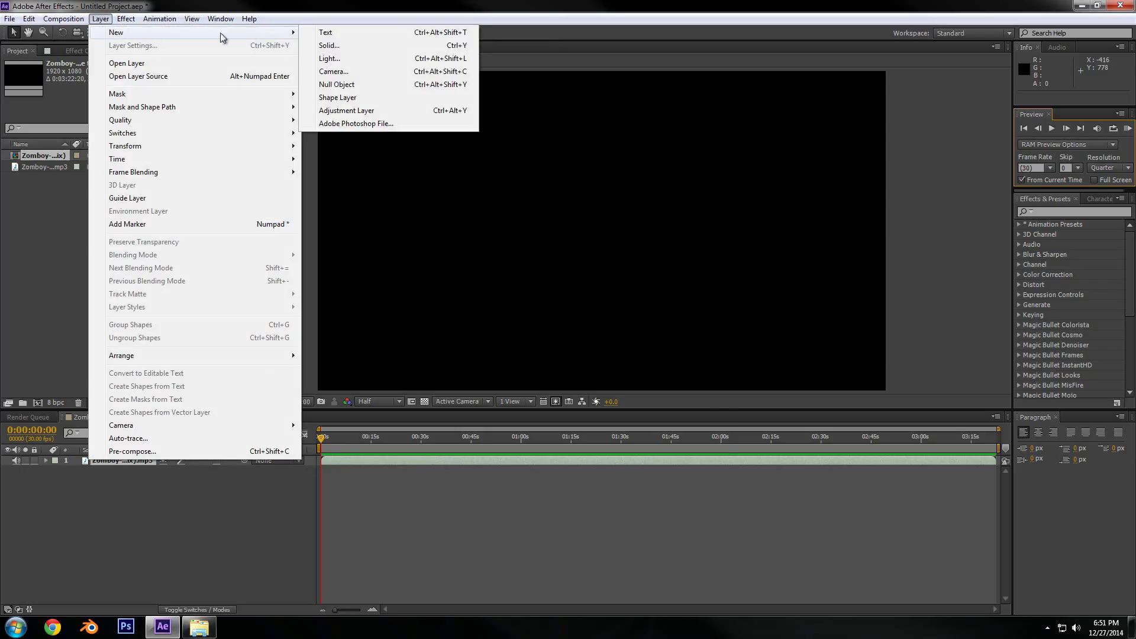
click(313, 45)
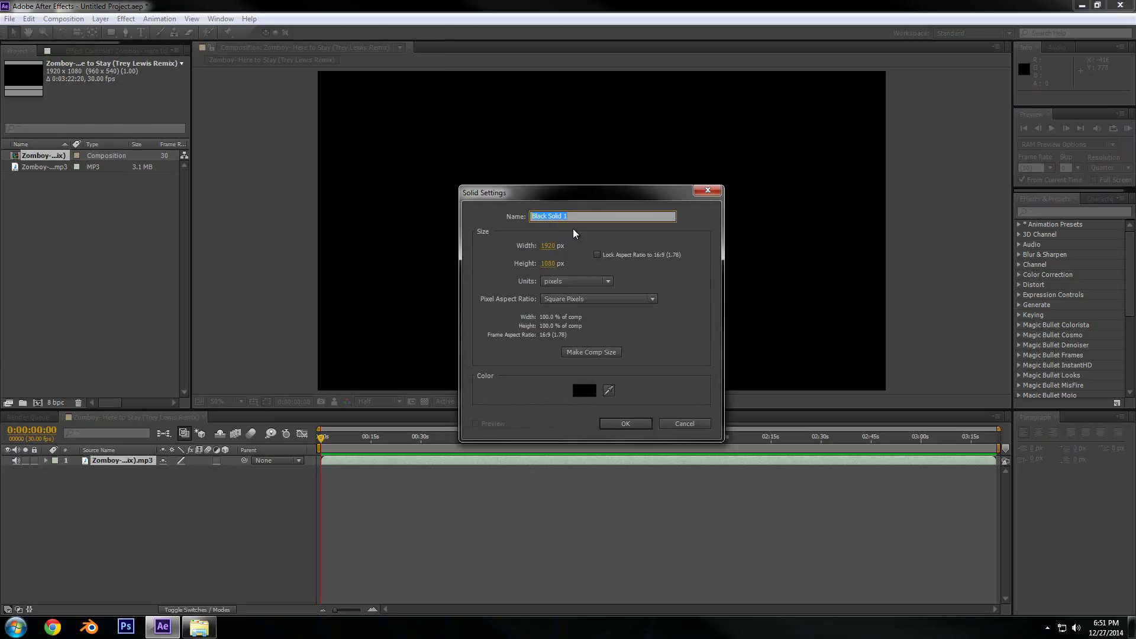
text(Gradient)
key(Return)
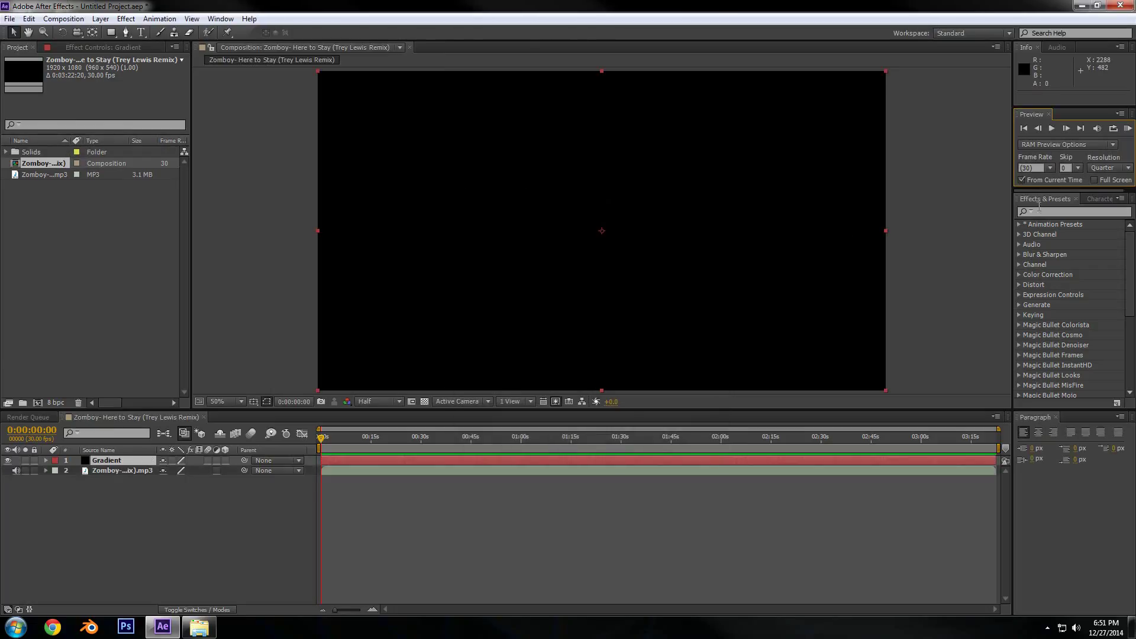
- Search the effects for "gradi" and apply 4-Color Gradient to the Gradient layer
click(1042, 211)
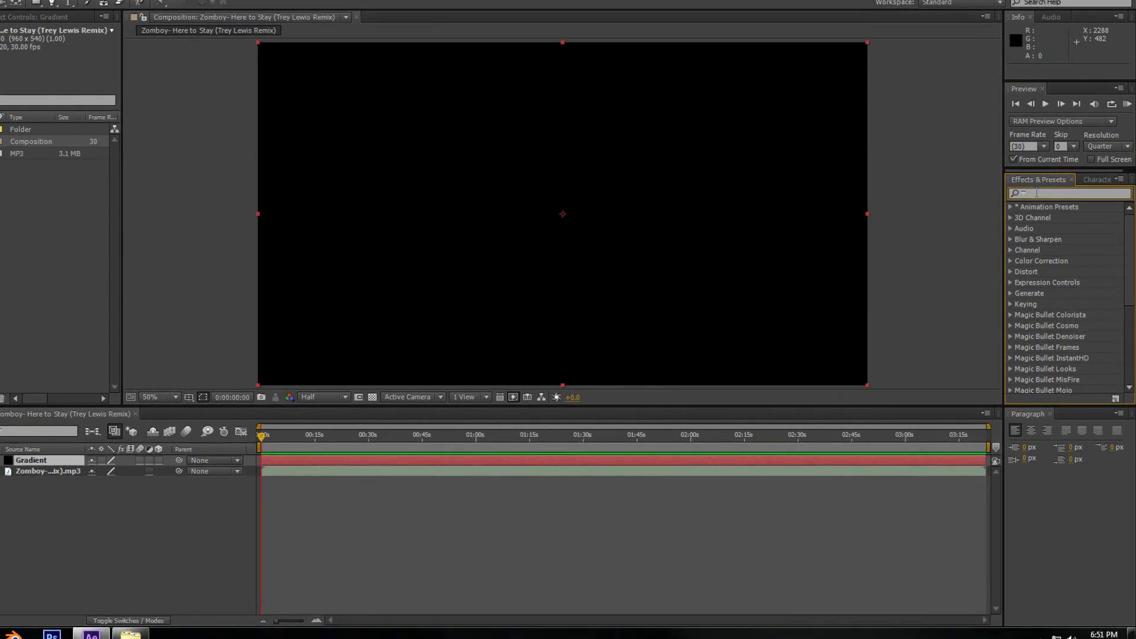
text(gradi)
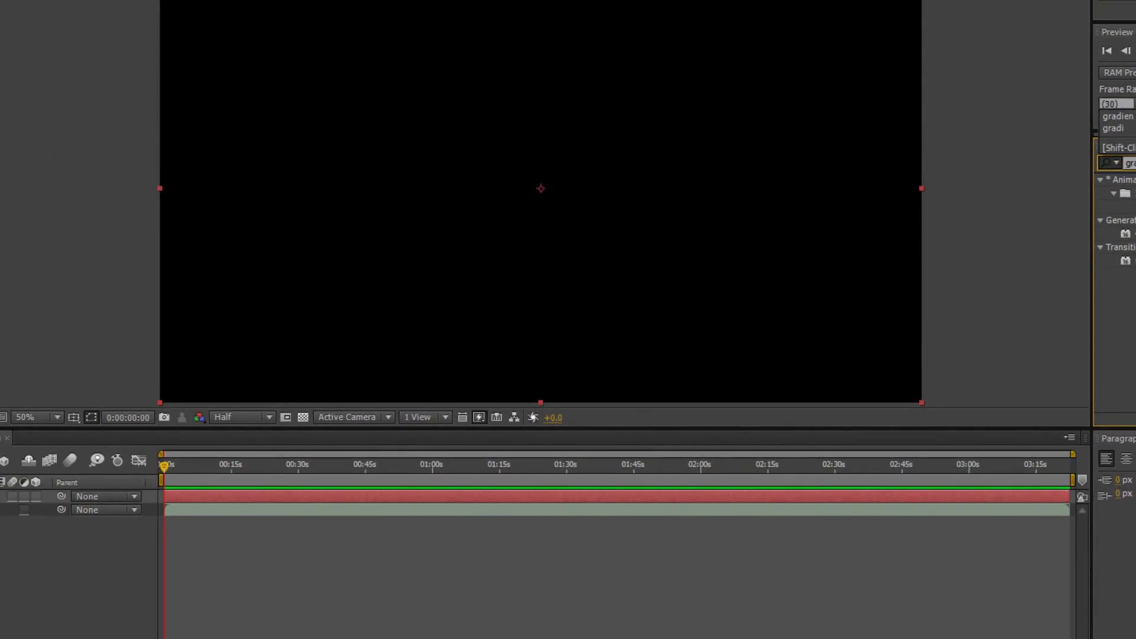
drag(1036, 177, 162, 536)
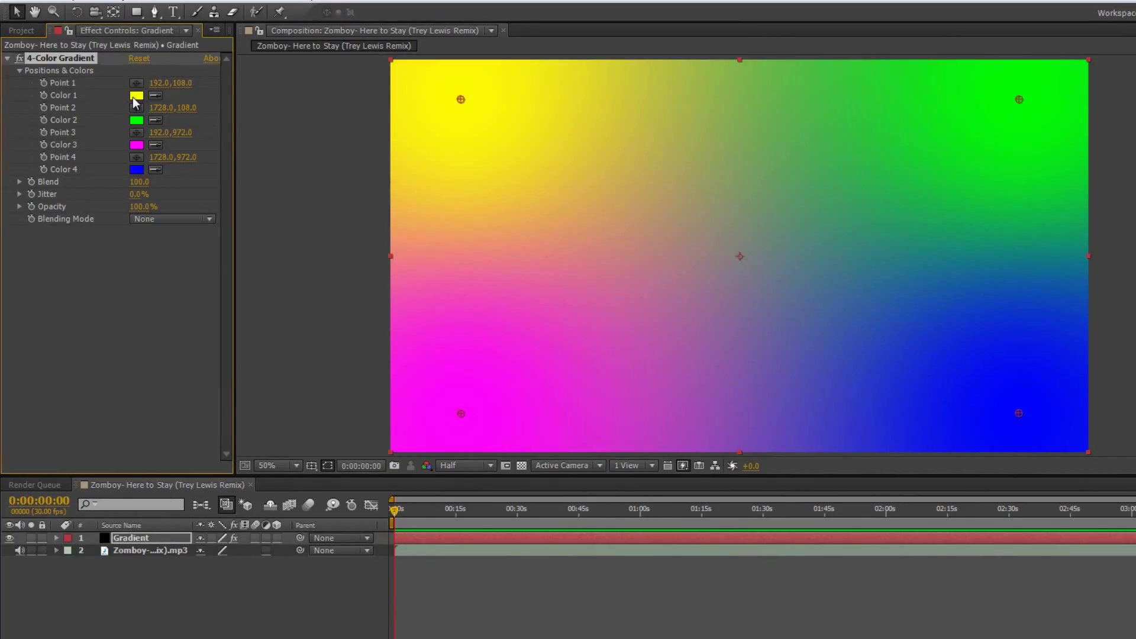
- Set Color 1 and Color 2 of the 4-Color Gradient to black
click(137, 97)
drag(592, 359, 510, 524)
click(868, 275)
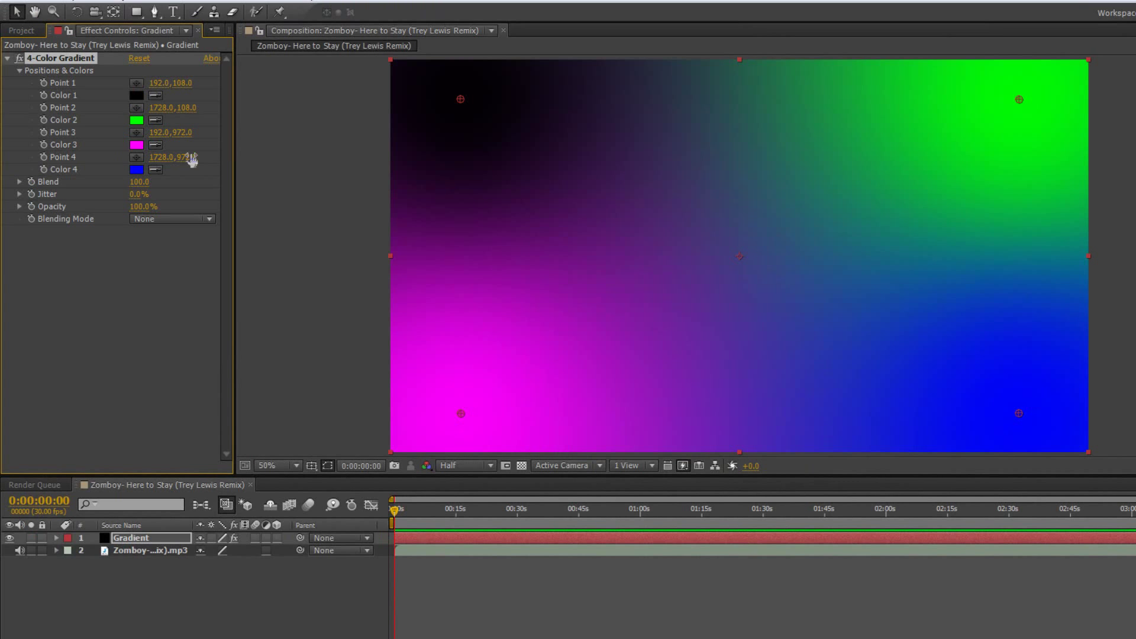
click(136, 124)
drag(616, 362, 555, 456)
click(854, 277)
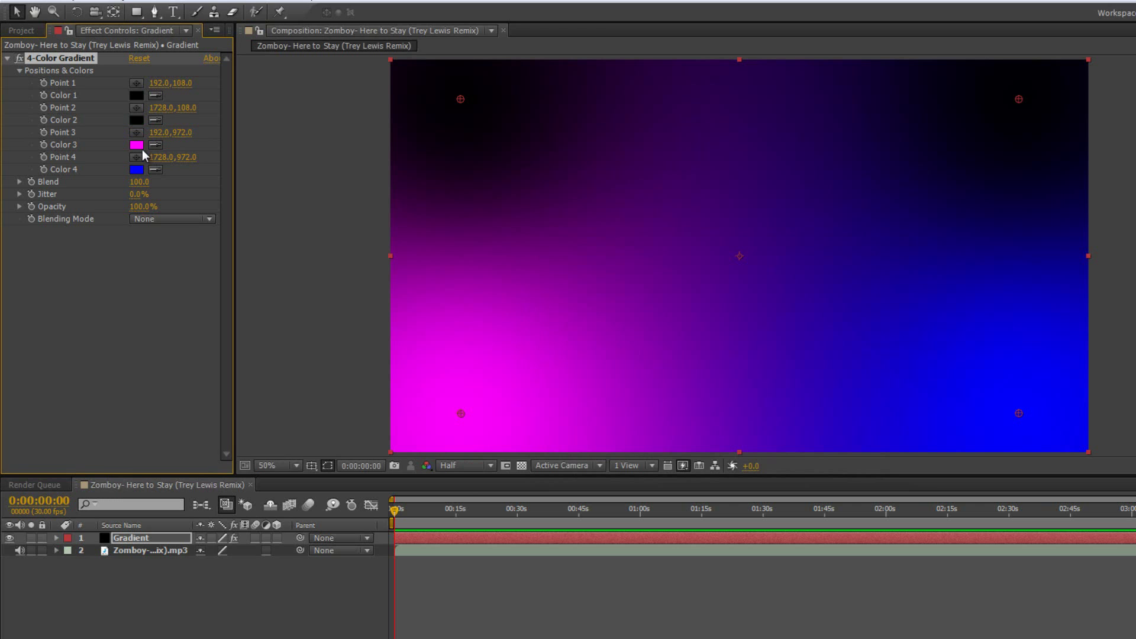
- Set Color 3 of the gradient to dark teal 00656E and copy its hex code
click(136, 144)
mouse_move(755, 365)
mouse_down()
mouse_move(771, 358)
mouse_move(779, 379)
mouse_up()
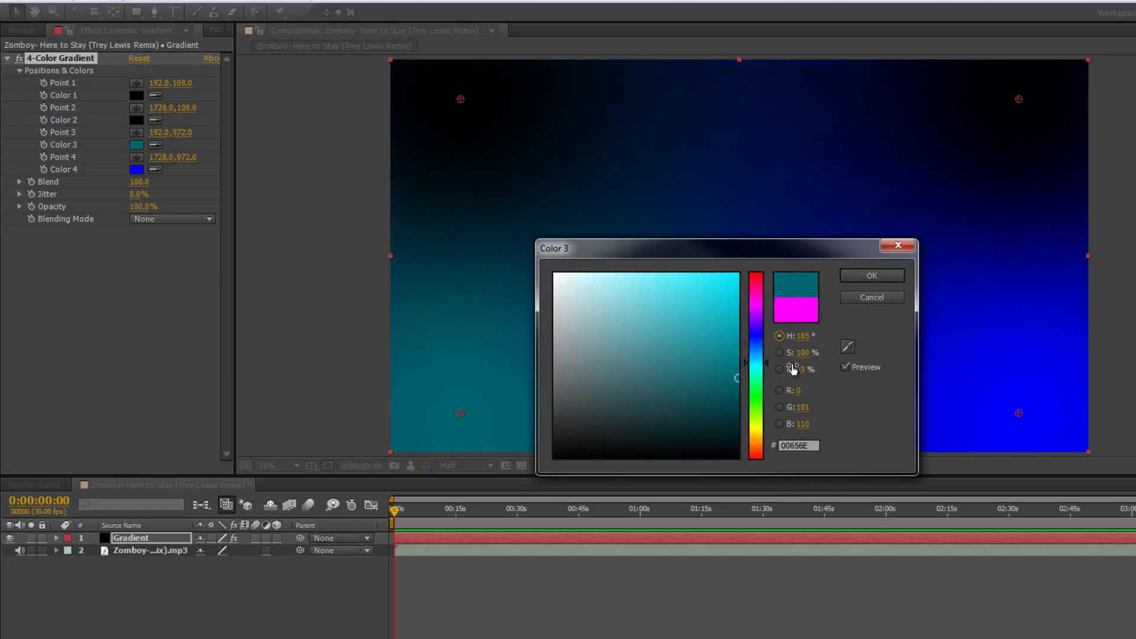
click(798, 444)
key(ctrl+c)
click(878, 274)
- Set Color 4 of the gradient to 00656E using the copied hex code
click(137, 169)
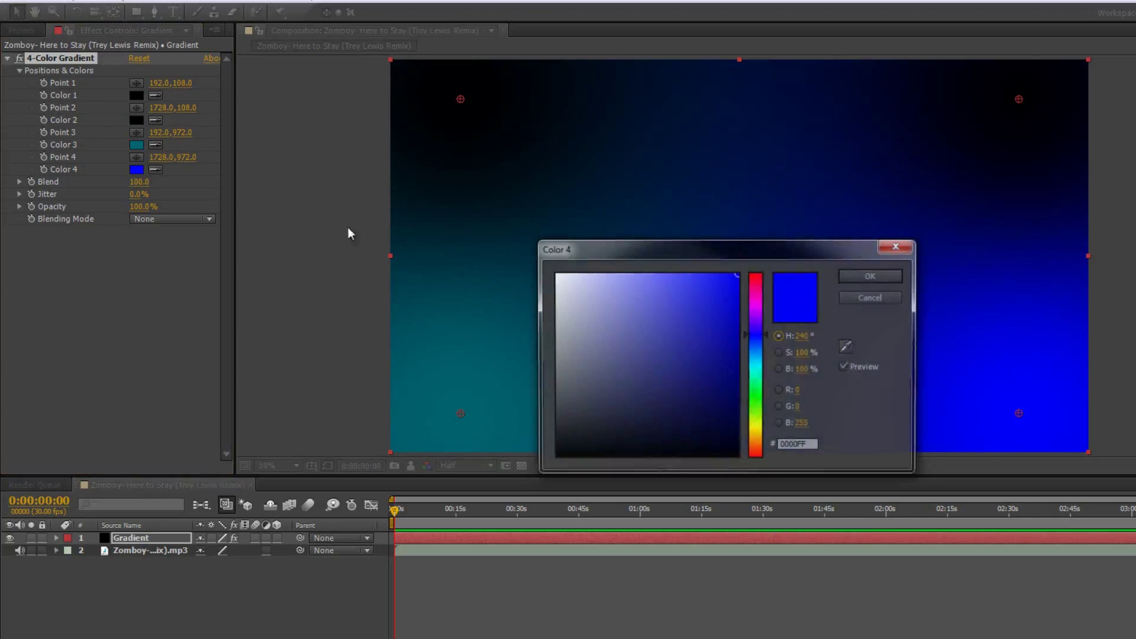
click(802, 448)
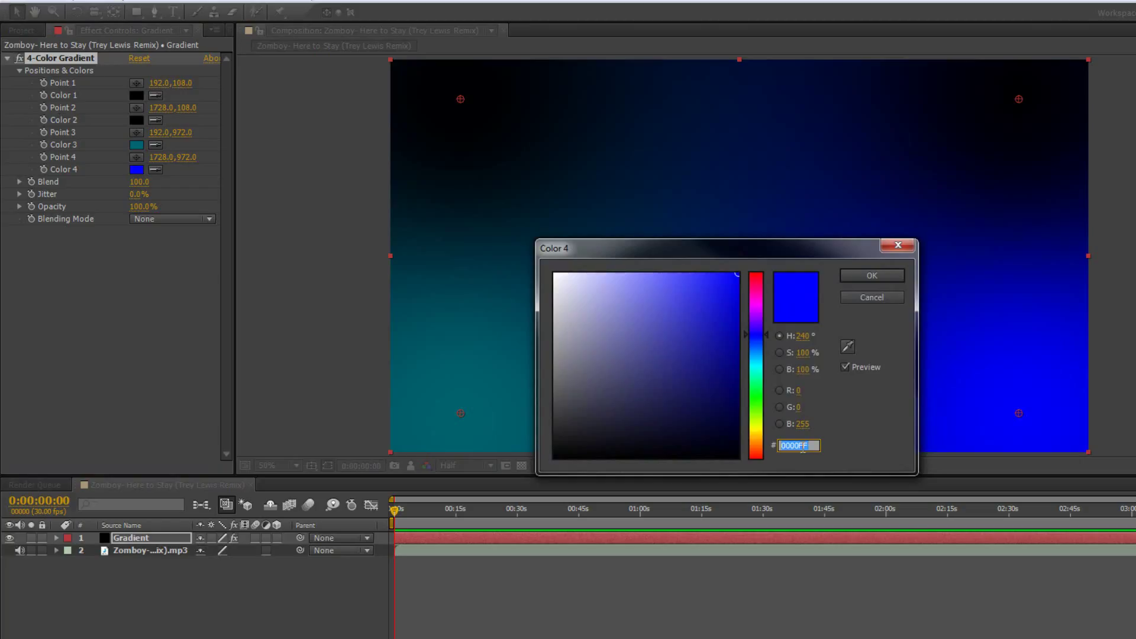
key(ctrl+v)
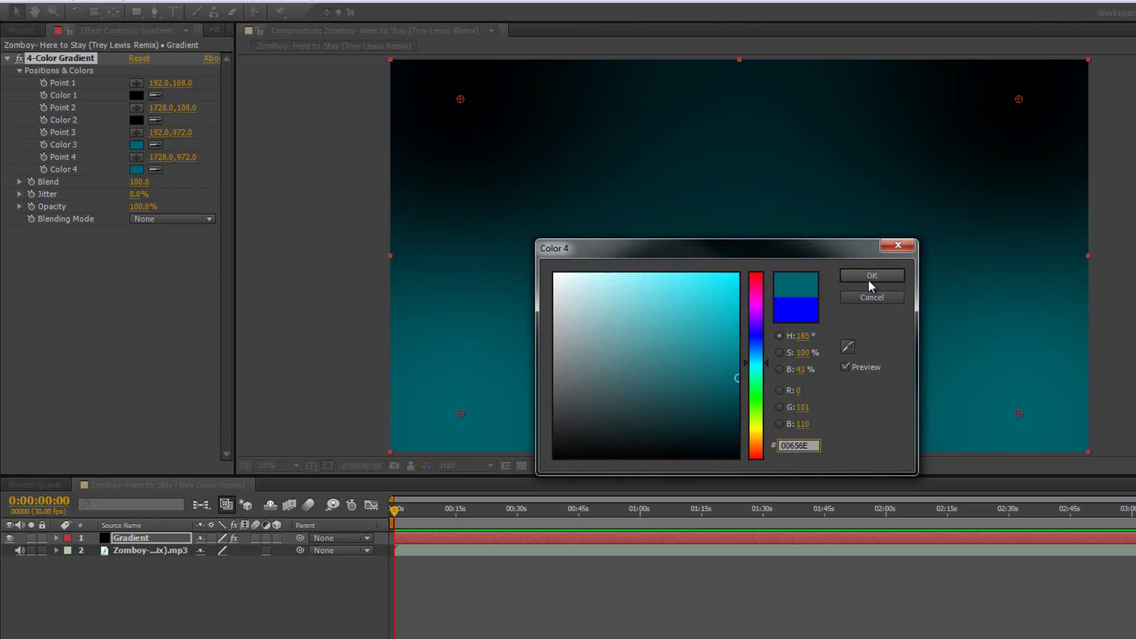
click(868, 280)
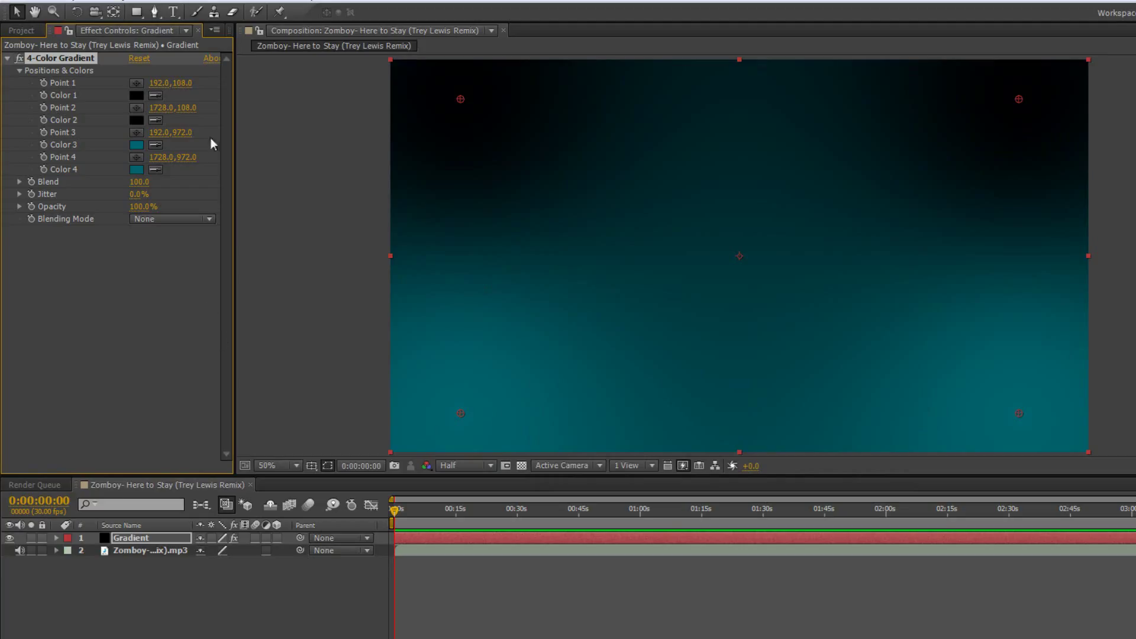
- Import the stars image from the AE_AV folder and add it to the composition above the Gradient layer
click(296, 638)
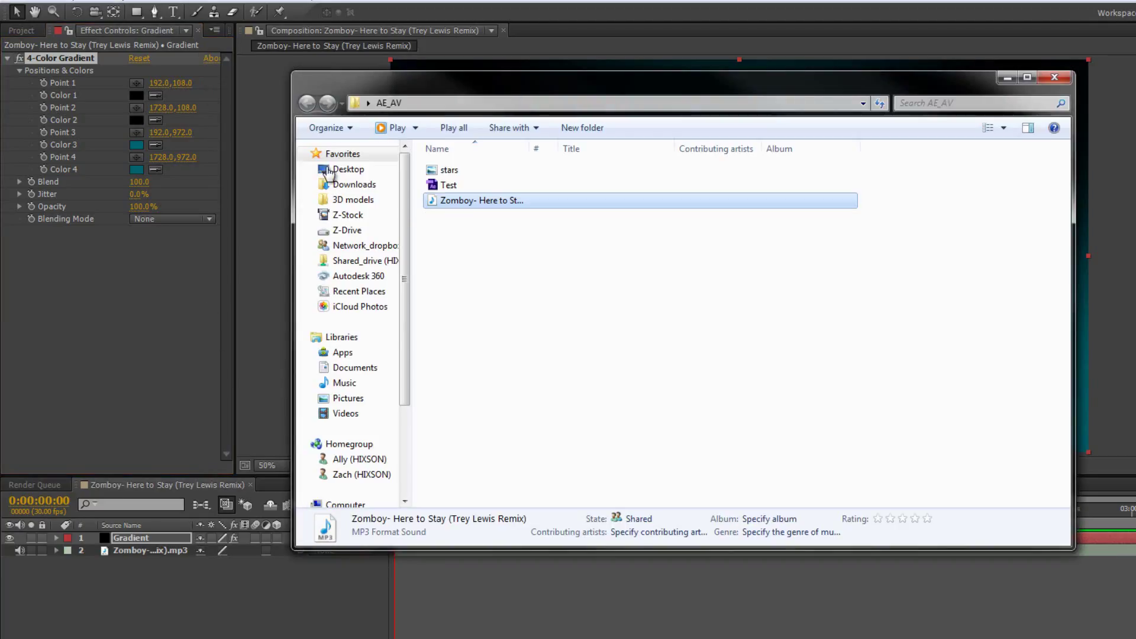
drag(444, 175, 175, 626)
click(16, 33)
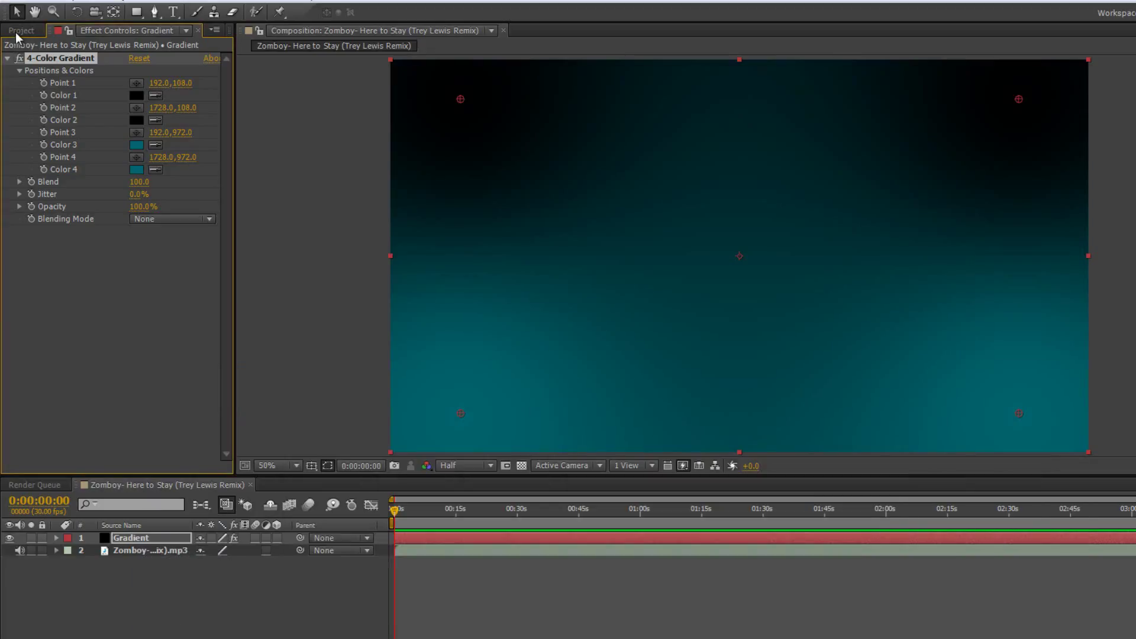
drag(15, 32, 44, 111)
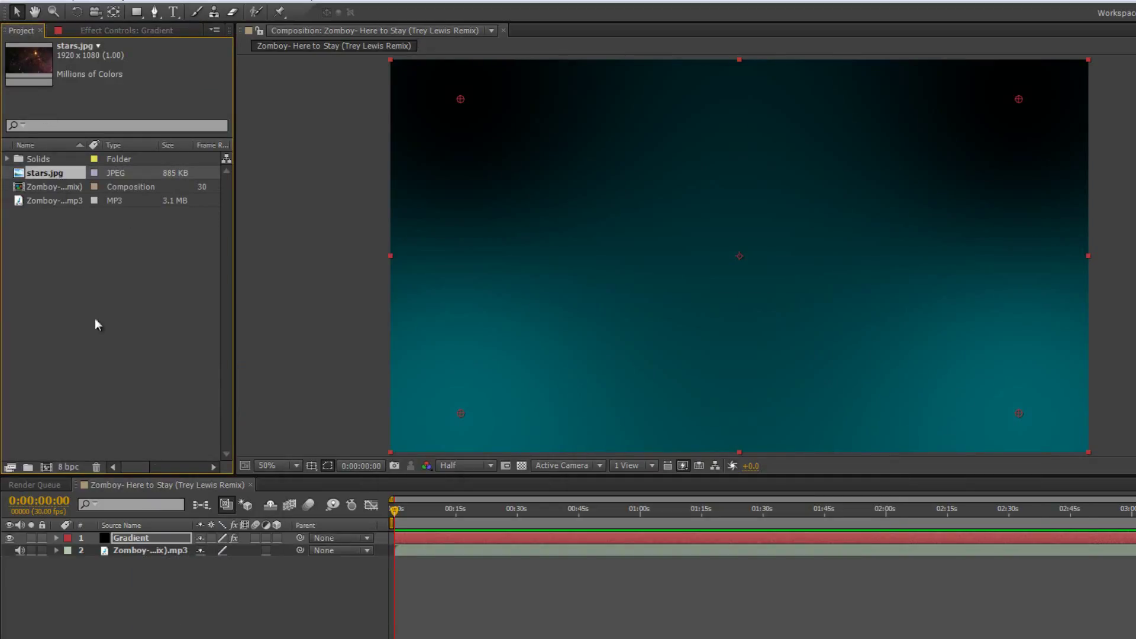
drag(45, 173, 156, 537)
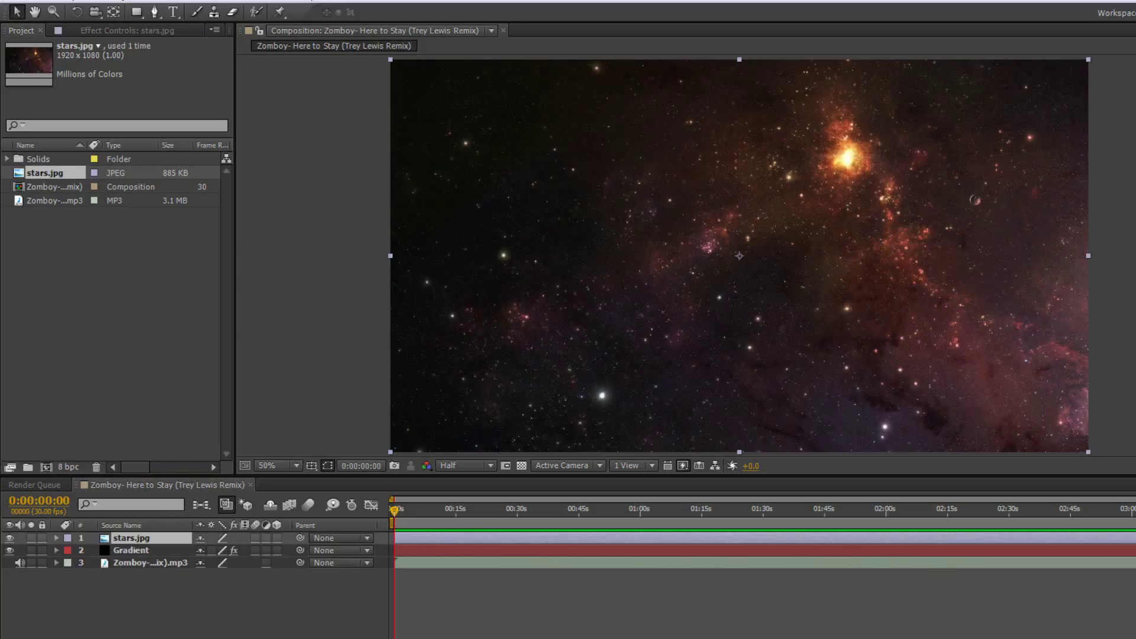
- Apply the Hue/Saturation effect to the stars.jpg layer and set its Master Hue to 62°
drag(1133, 237, 169, 538)
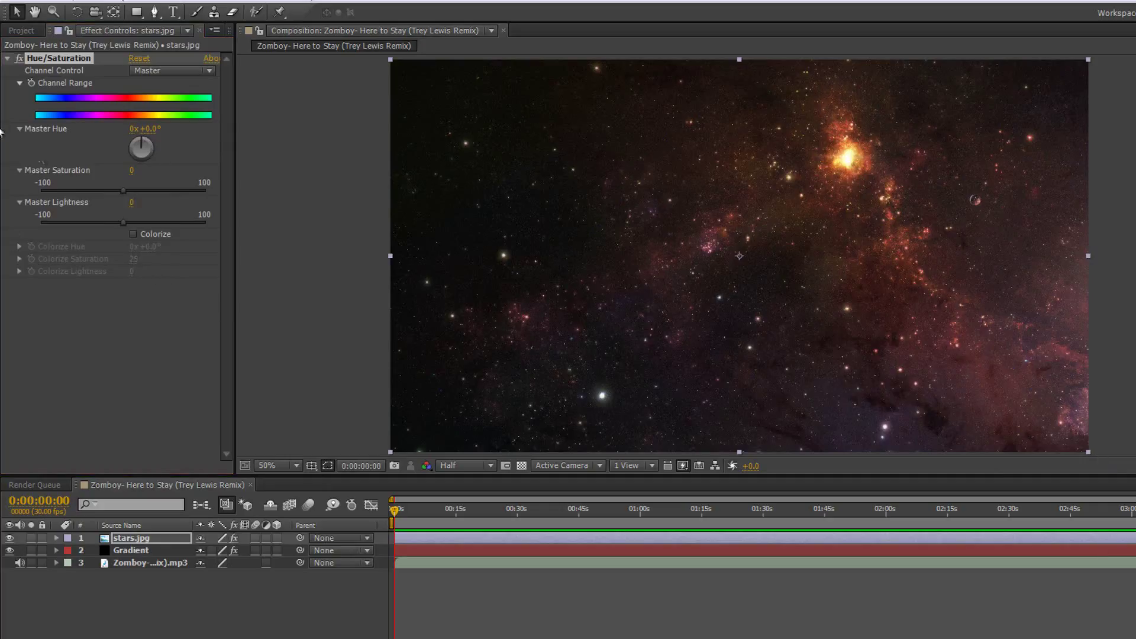
drag(142, 148, 149, 145)
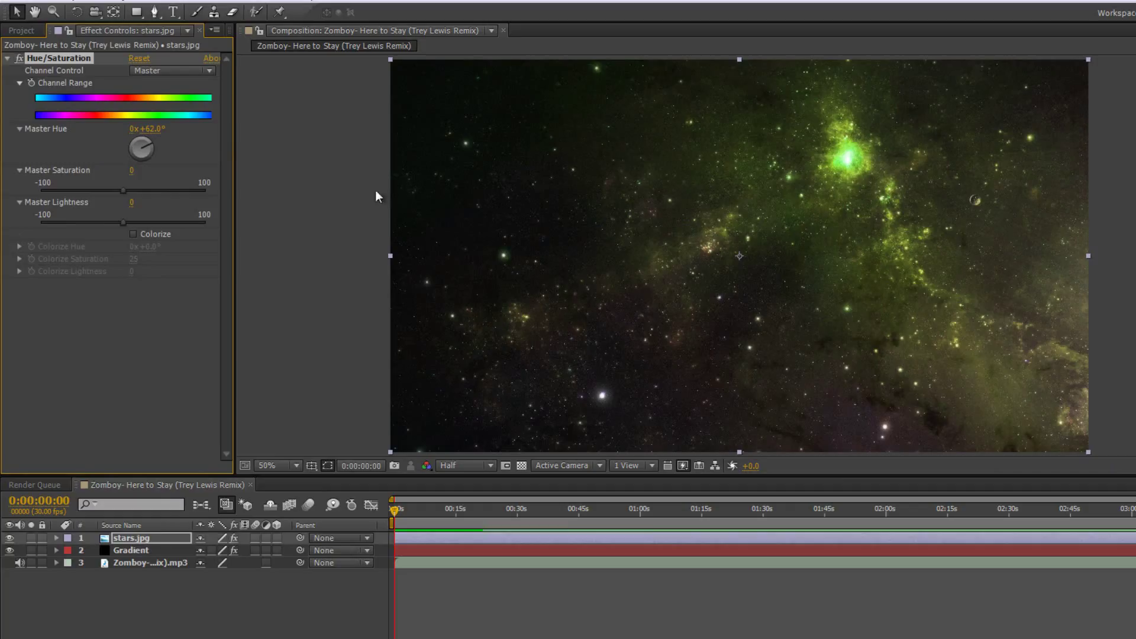
- Add a new mask to the stars.jpg layer and move it down about 554 px, uncovering the gradient above it
click(138, 548)
click(169, 537)
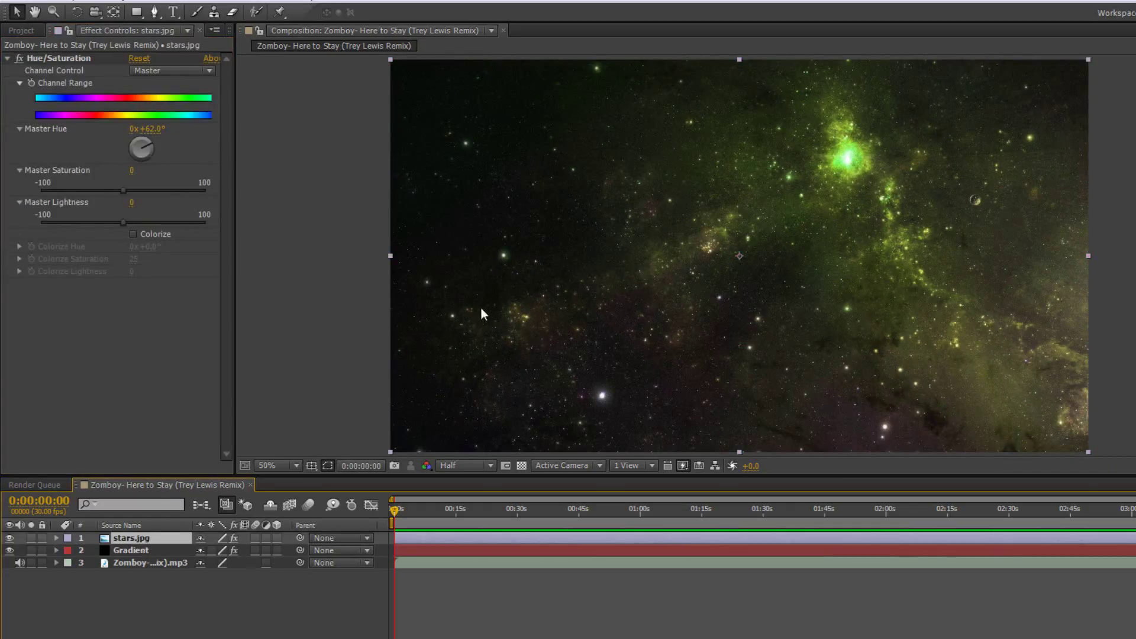
right_click(130, 537)
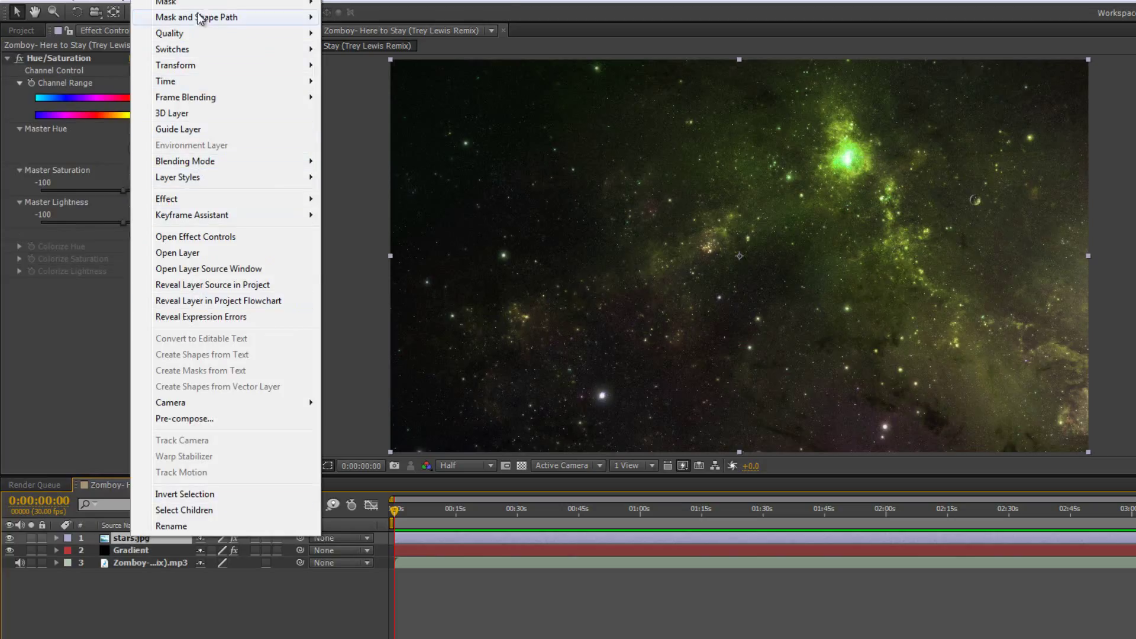
mouse_move(201, 17)
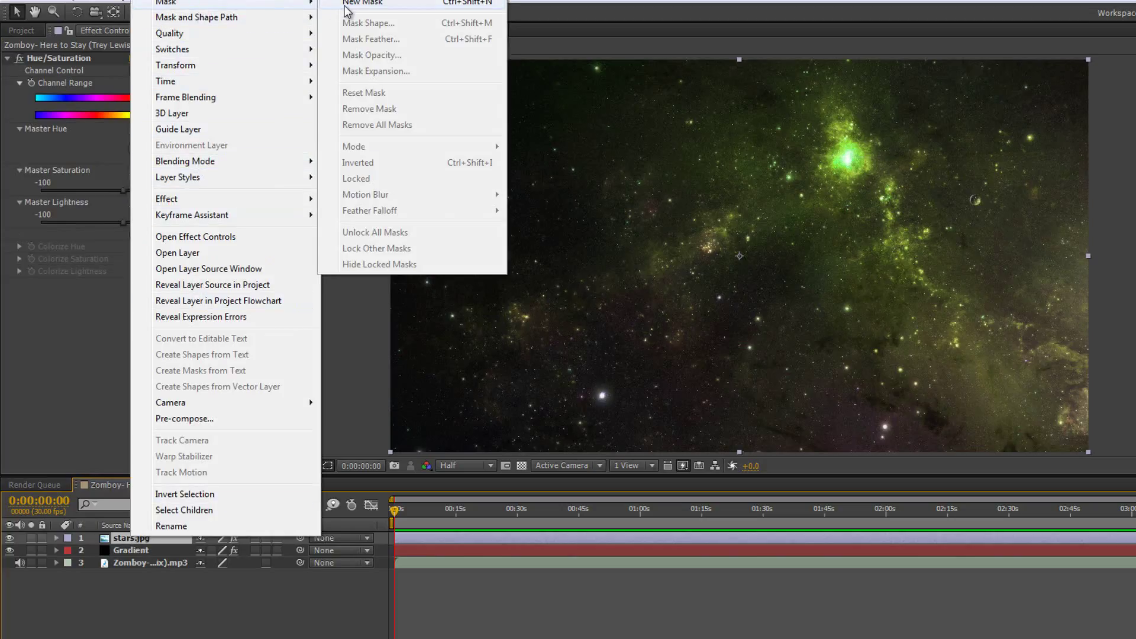
click(346, 5)
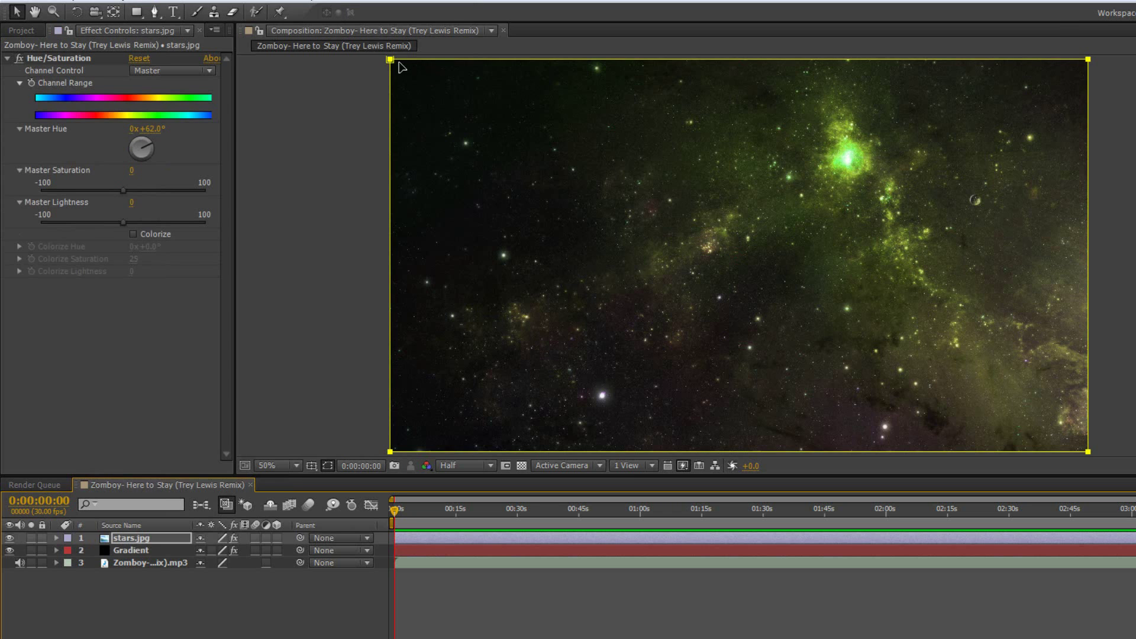
drag(393, 60, 395, 265)
- Widen Mask 1 of stars.jpg by setting its bounding box to -2000 px left and 3000 px right
click(56, 537)
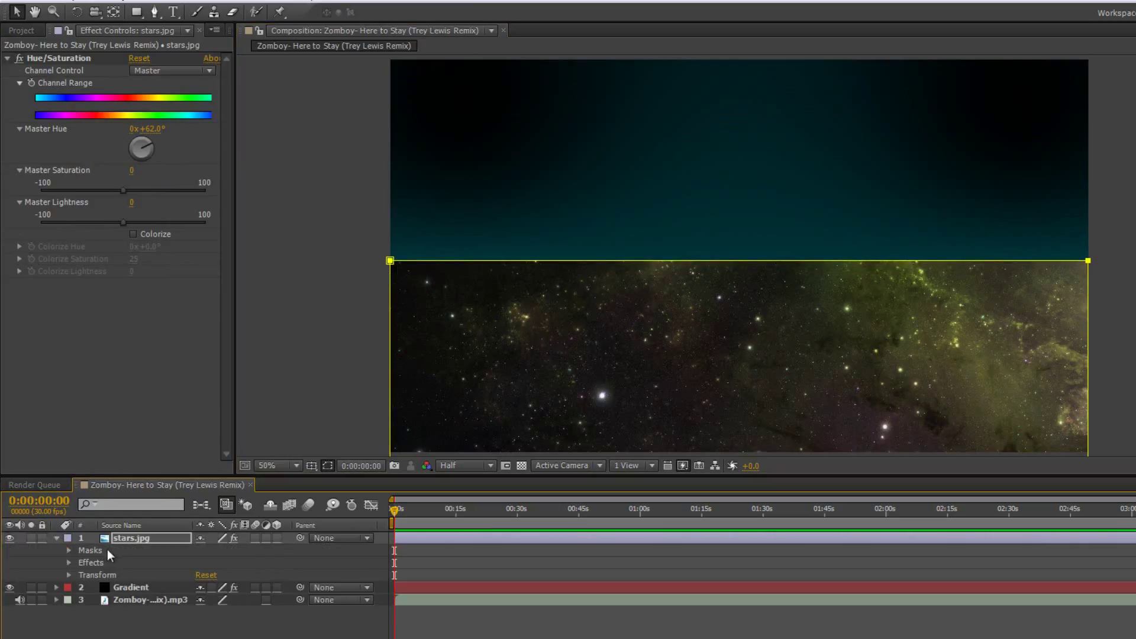
click(69, 550)
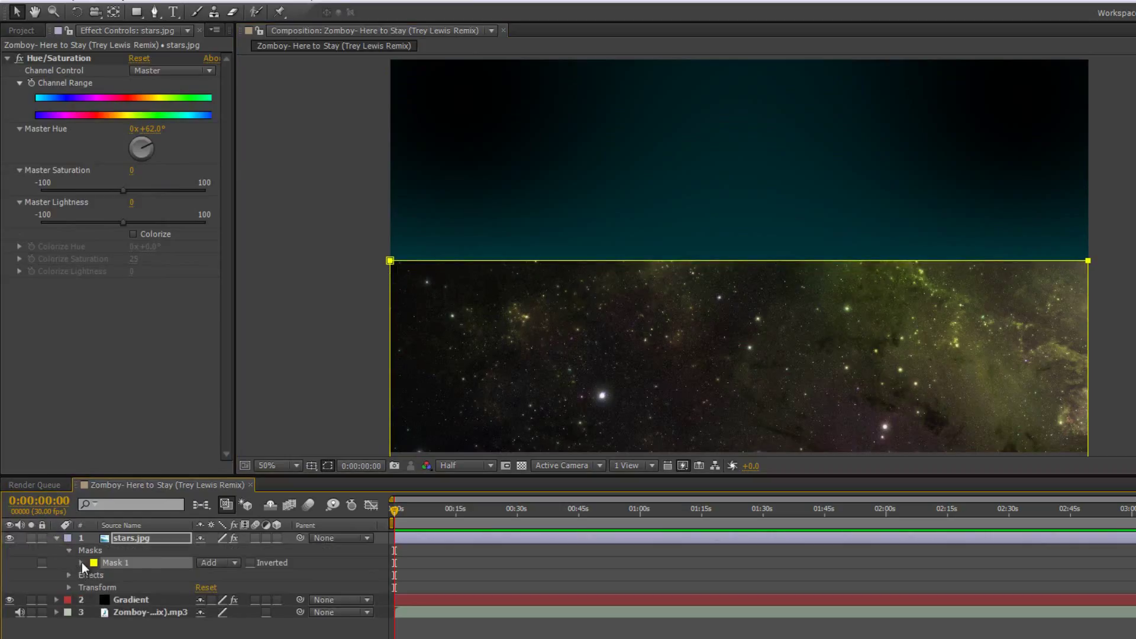
click(81, 562)
click(207, 575)
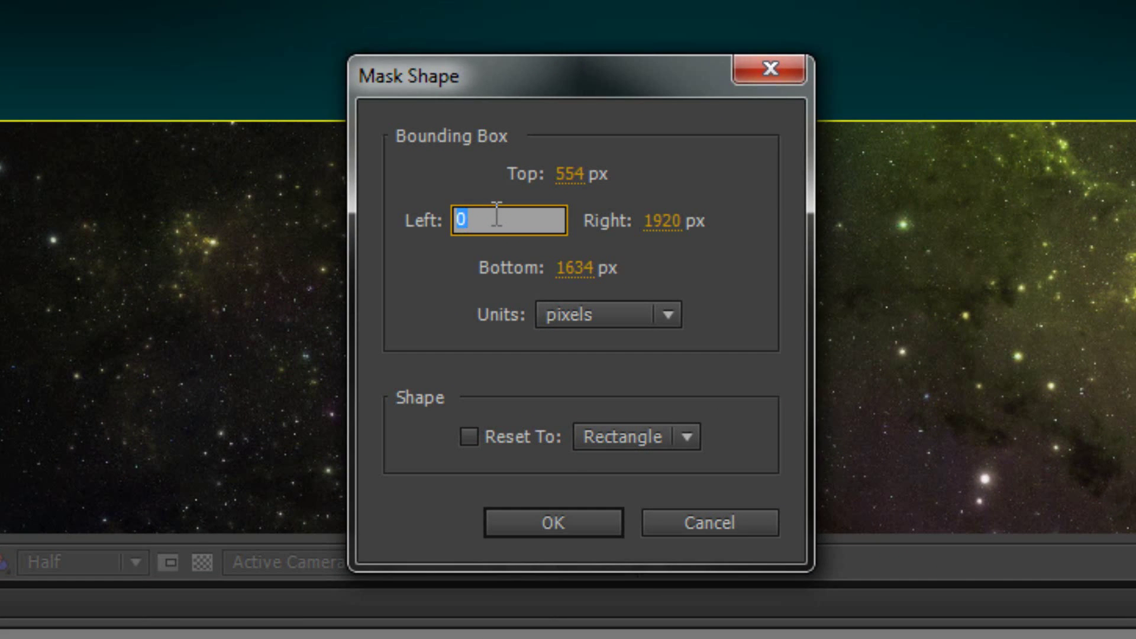
text(-2000)
click(662, 219)
text(3000)
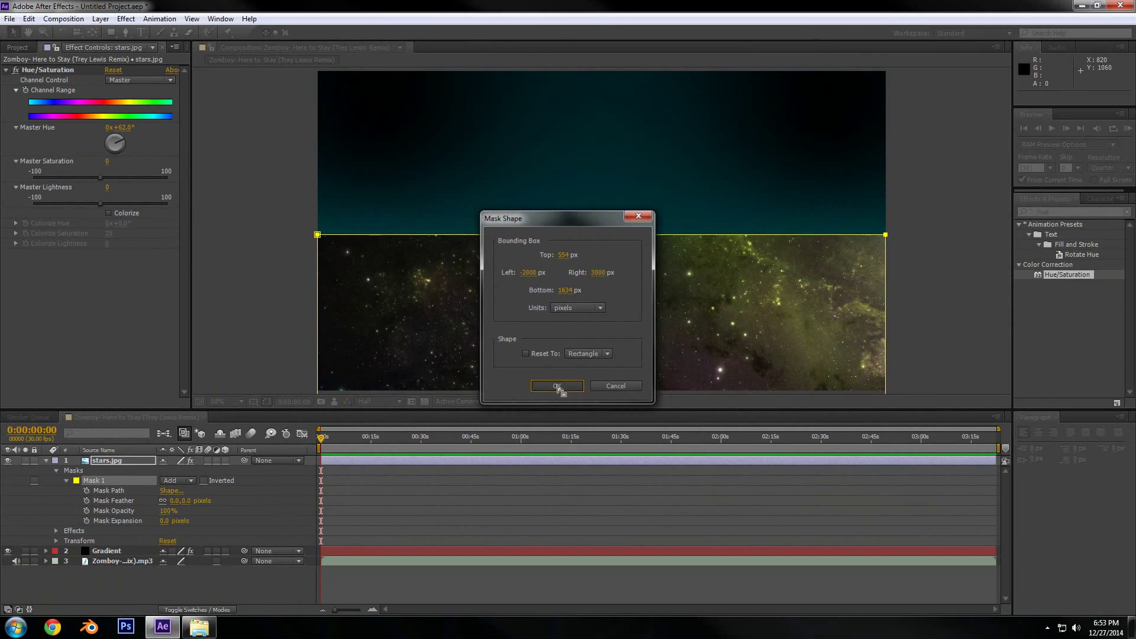
click(554, 468)
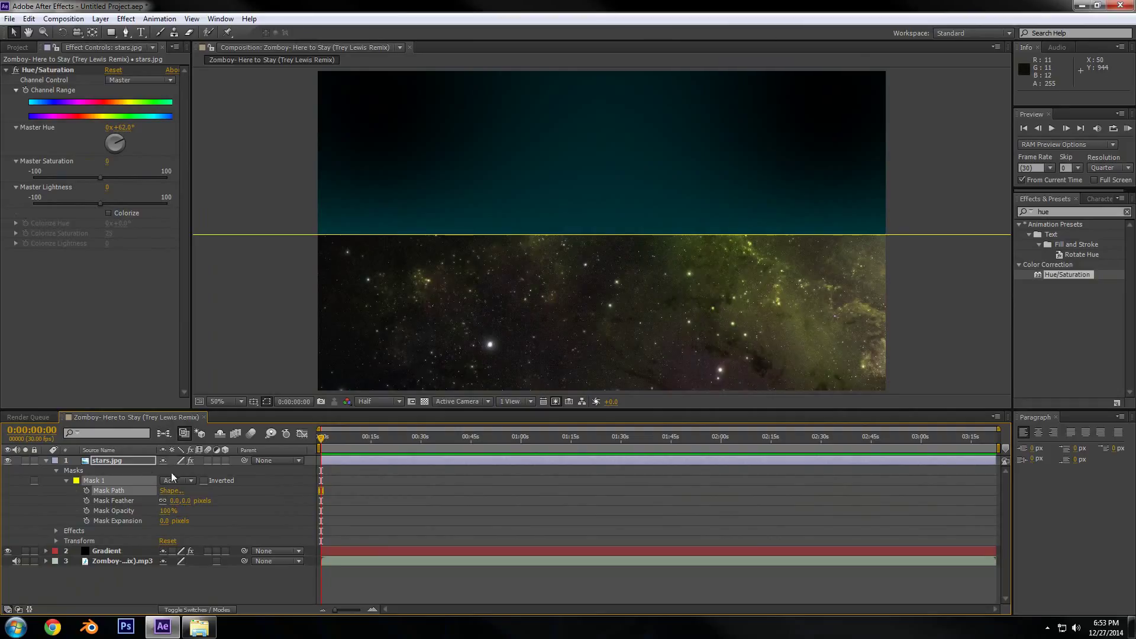
- Set the feather of Mask 1 on stars.jpg to 288 pixels and invert the mask
drag(175, 500, 356, 499)
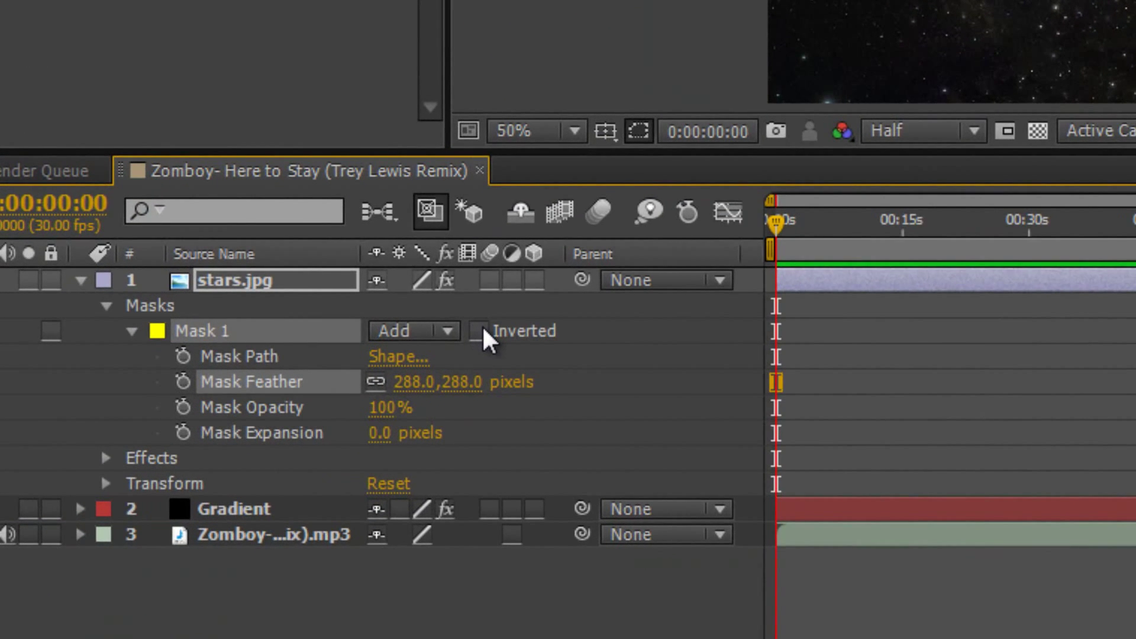
click(479, 331)
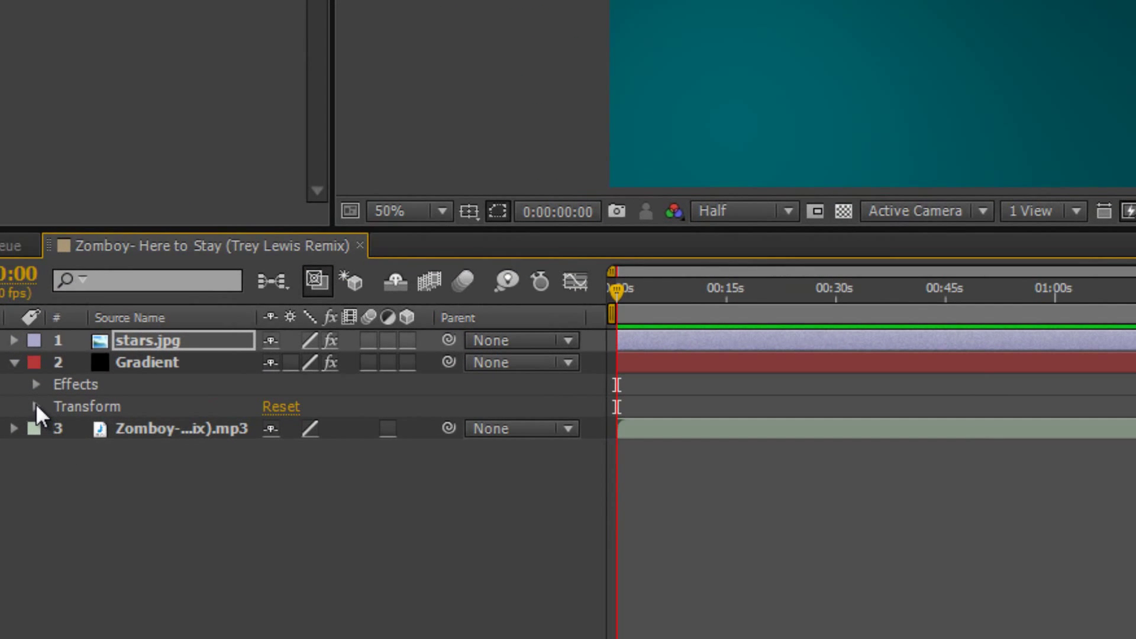
- Lower the opacity of the Gradient layer to 46%
click(35, 406)
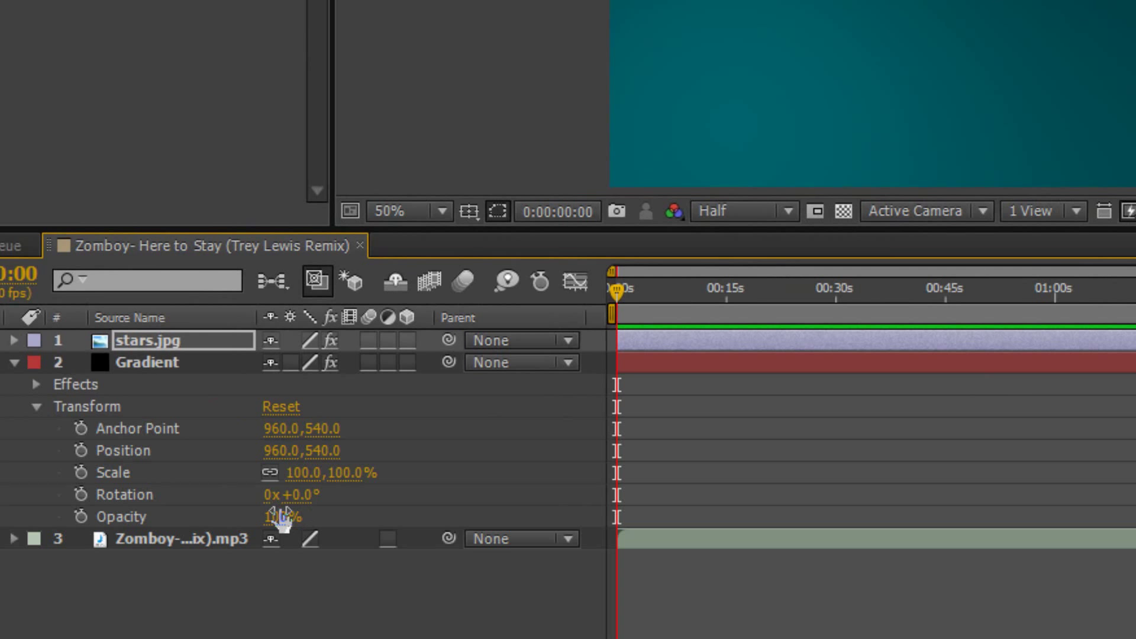
drag(283, 520, 248, 517)
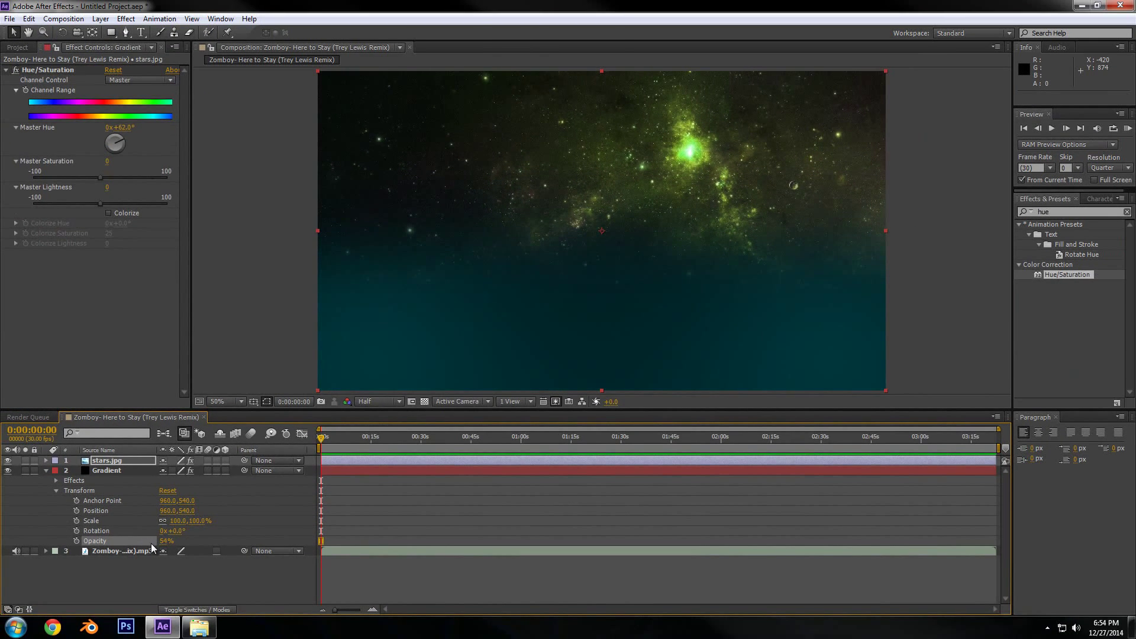
click(165, 540)
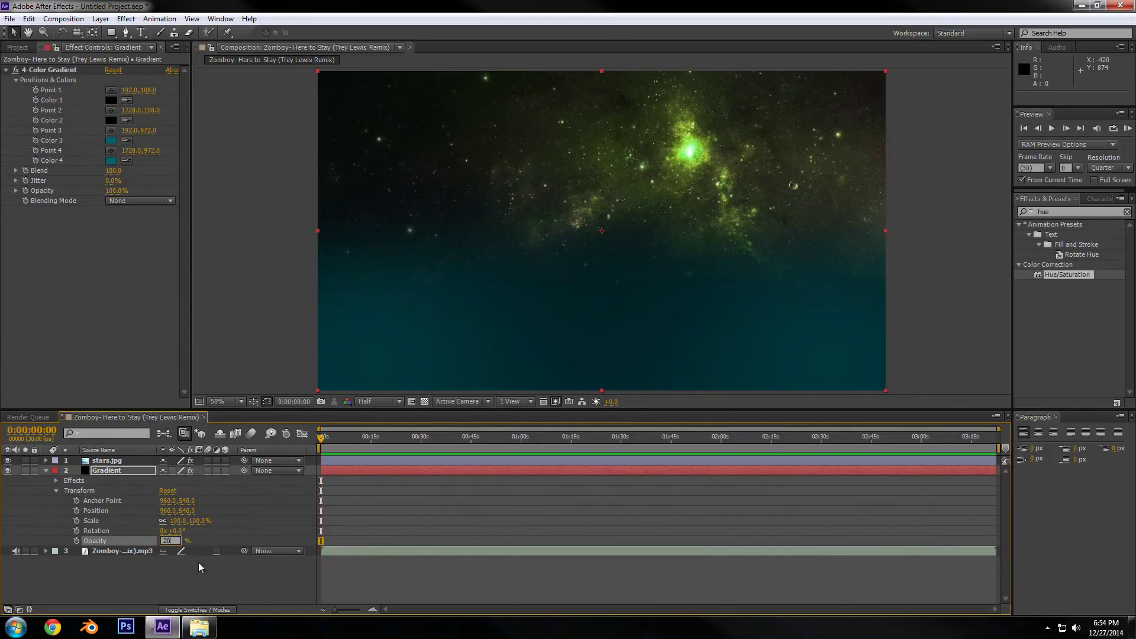
key(Return)
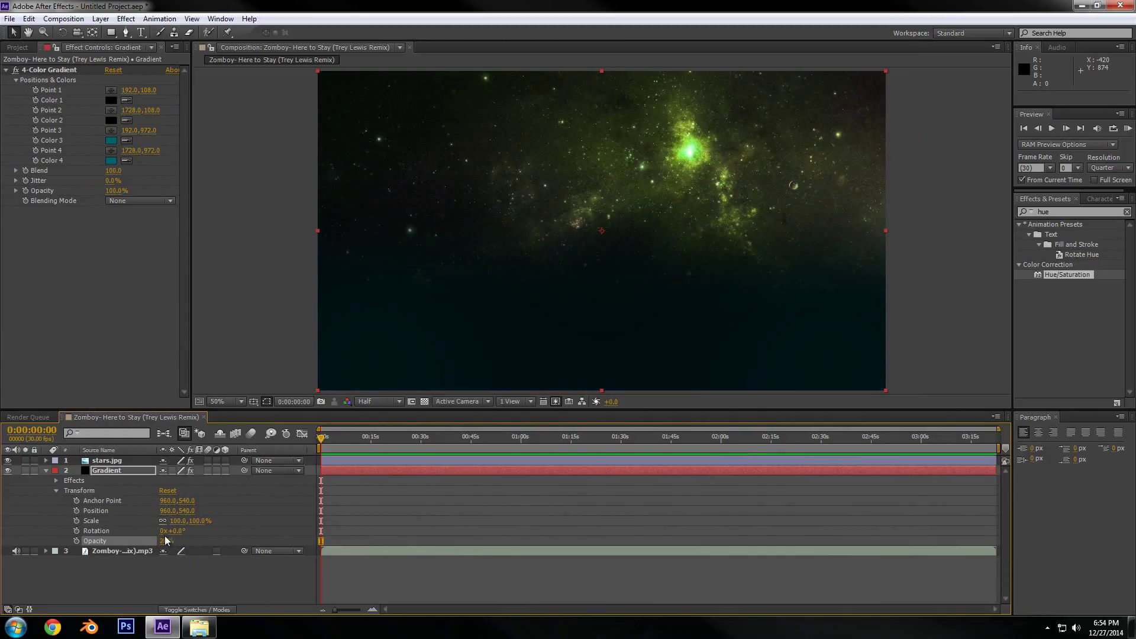
drag(172, 540, 178, 540)
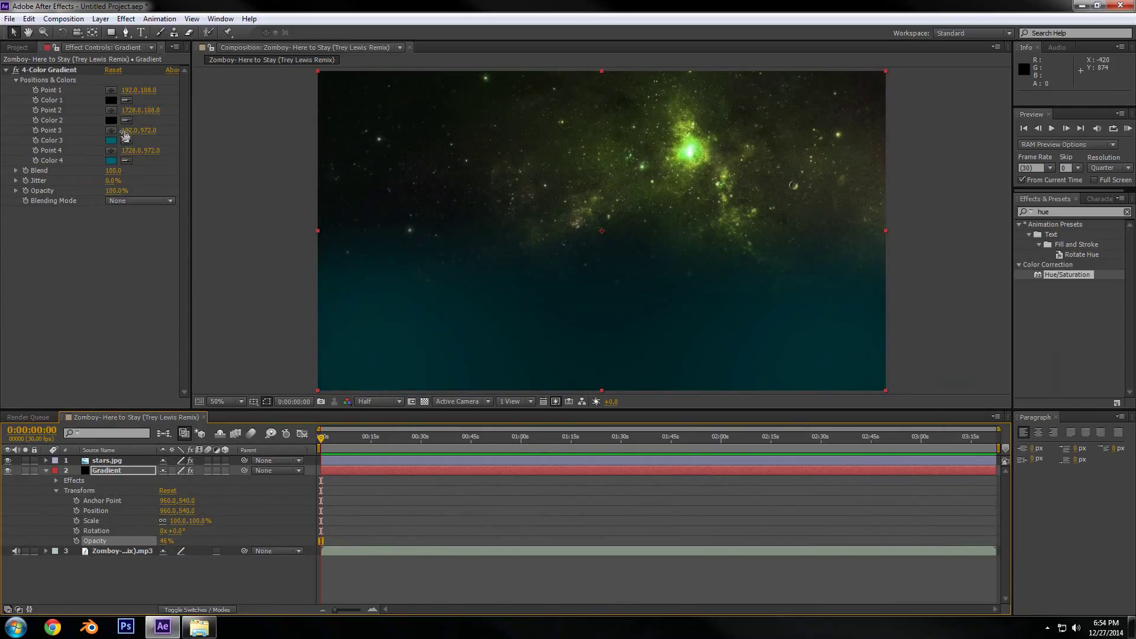
- Change Color 3 of the 4-Color Gradient to the greener teal 006E62
click(113, 142)
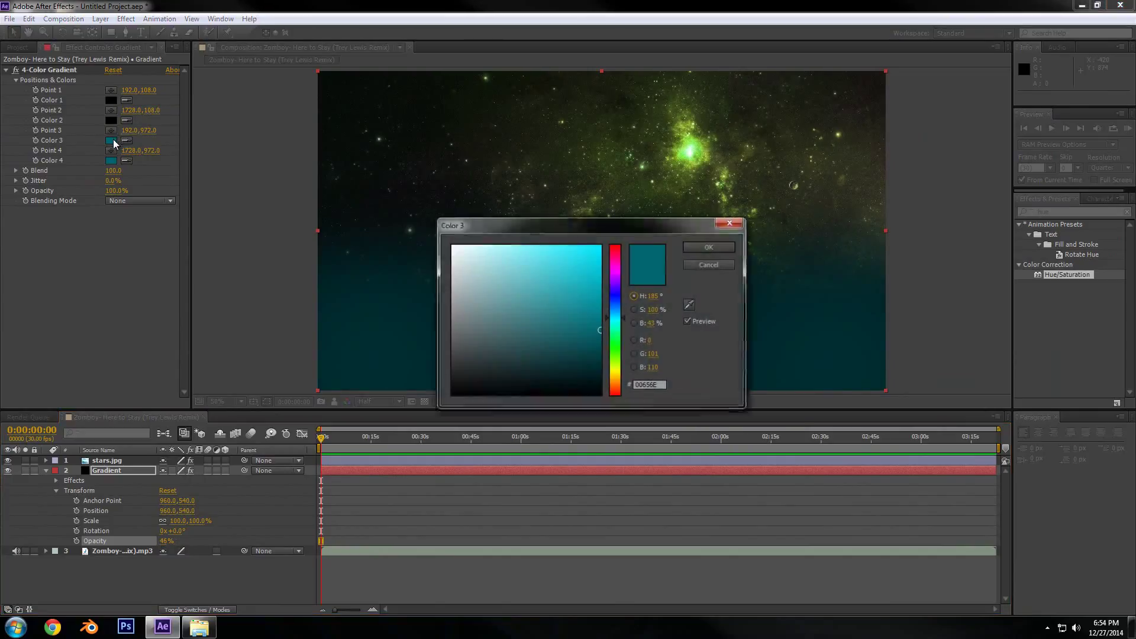
click(619, 322)
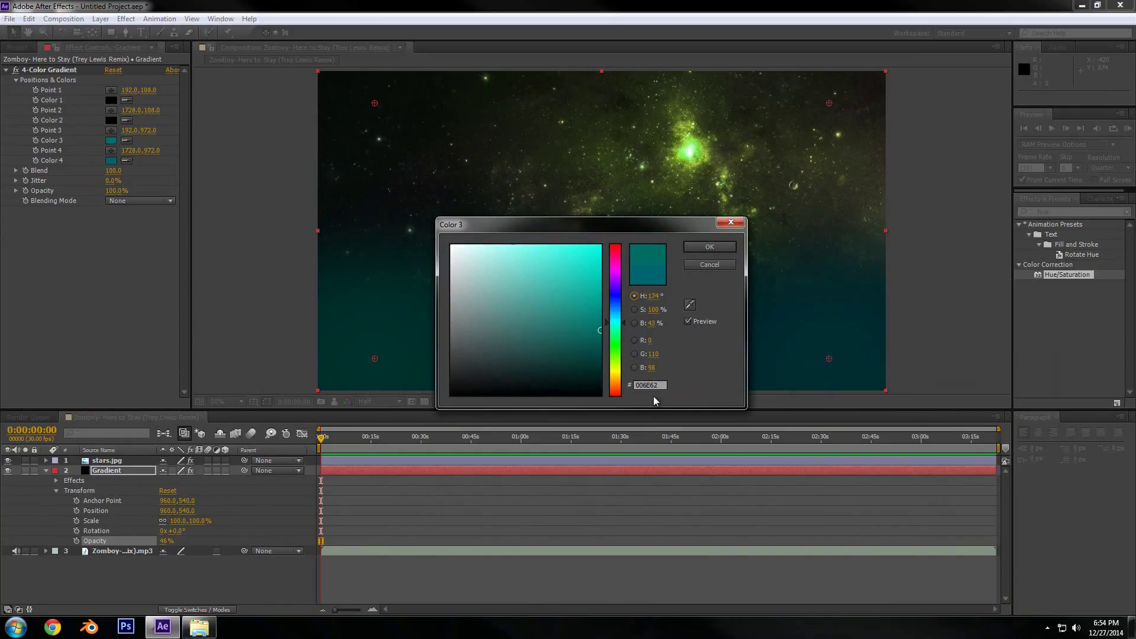
click(709, 246)
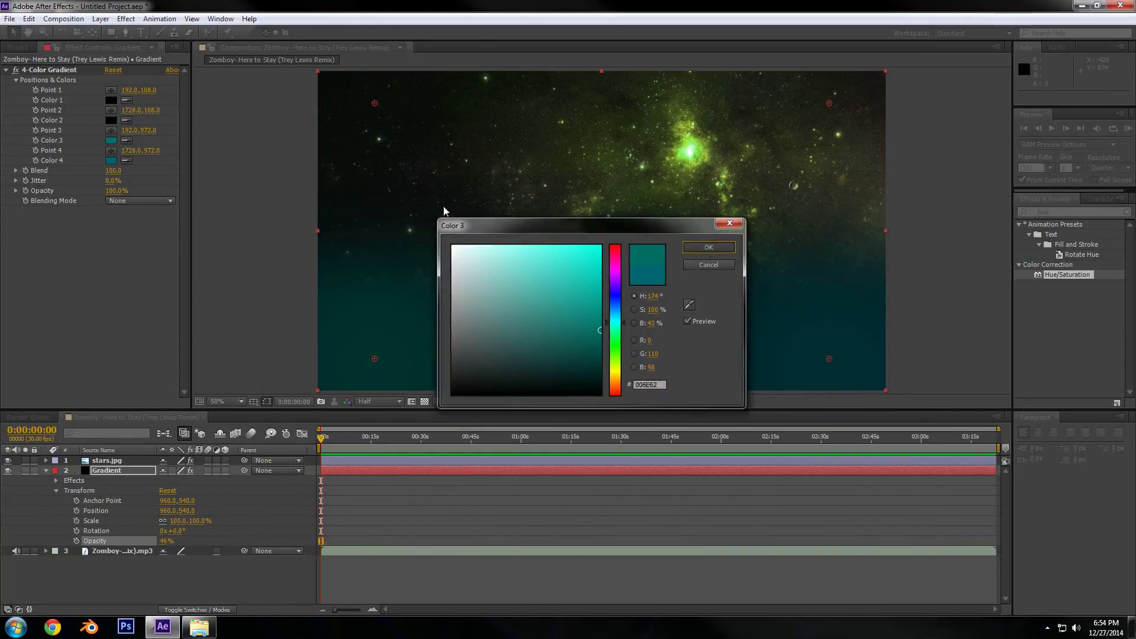
- Match Color 4 of the 4-Color Gradient to 006E62
click(111, 161)
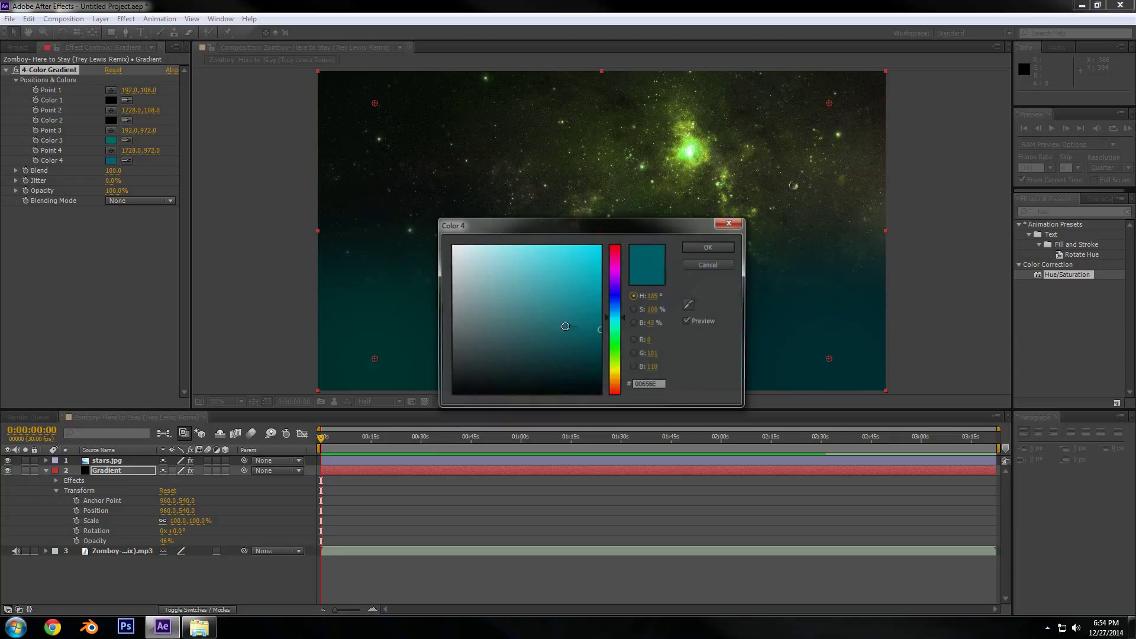
click(645, 385)
text(006E62)
click(710, 247)
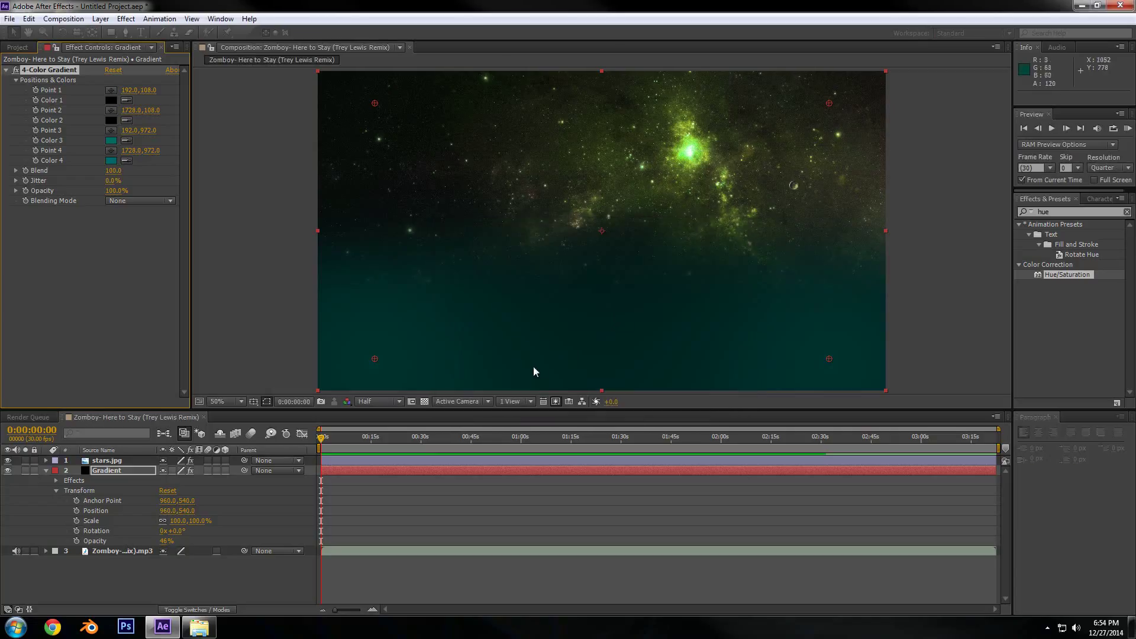
- Raise the upper edge of Mask 1 on stars.jpg to slightly over a third of the way down the frame
click(89, 462)
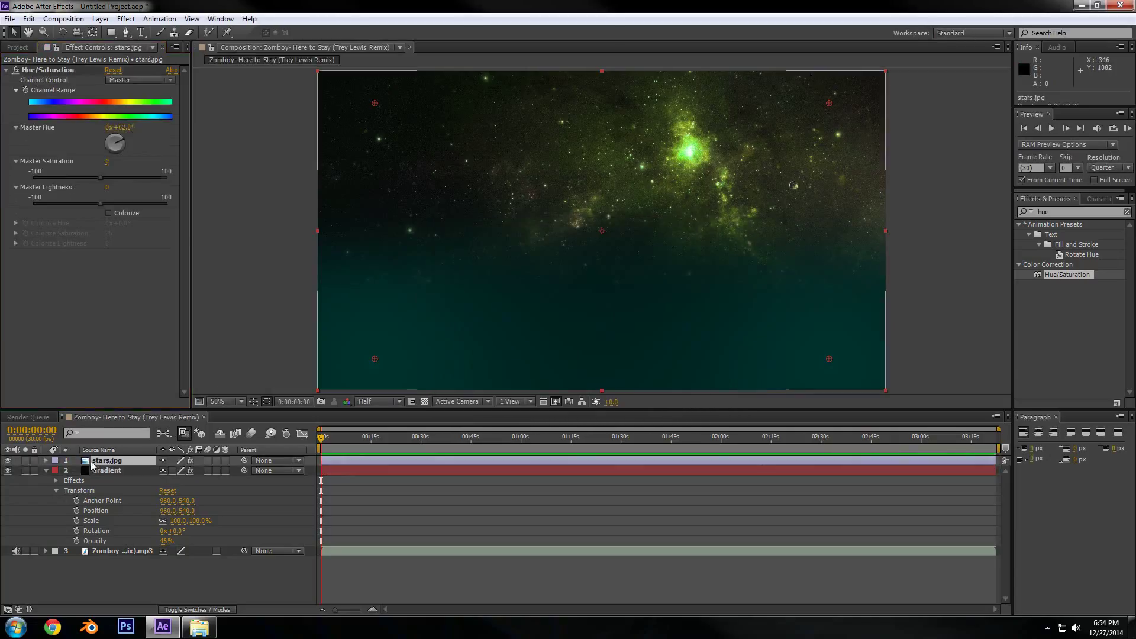
scroll(284, 309, down, 4)
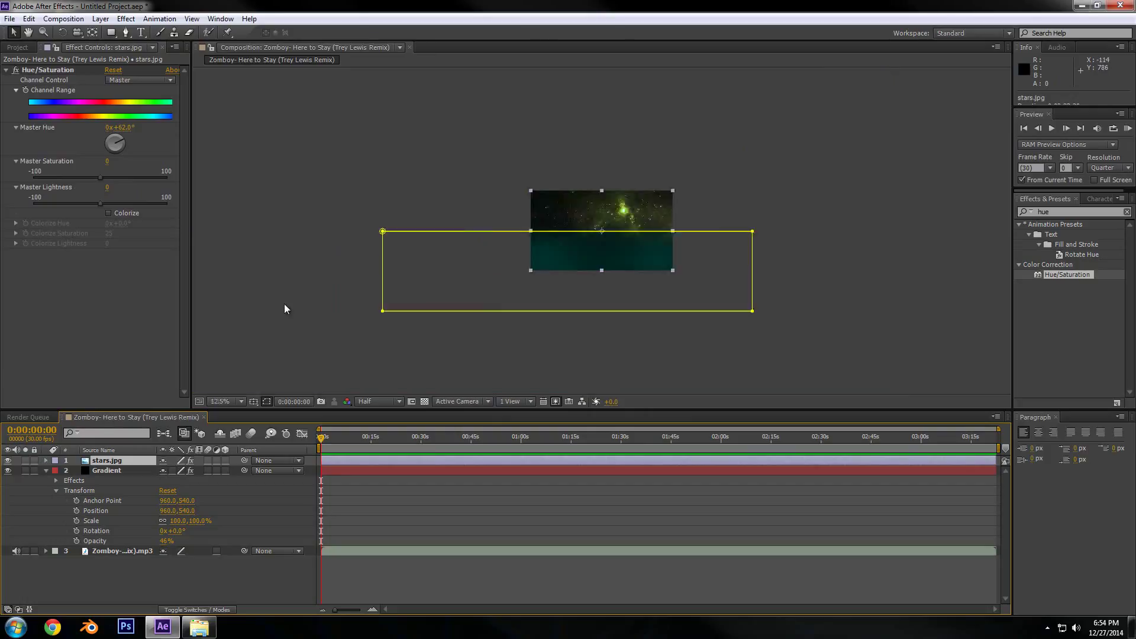
scroll(373, 251, up, 2)
scroll(390, 239, down, 2)
click(46, 460)
click(92, 482)
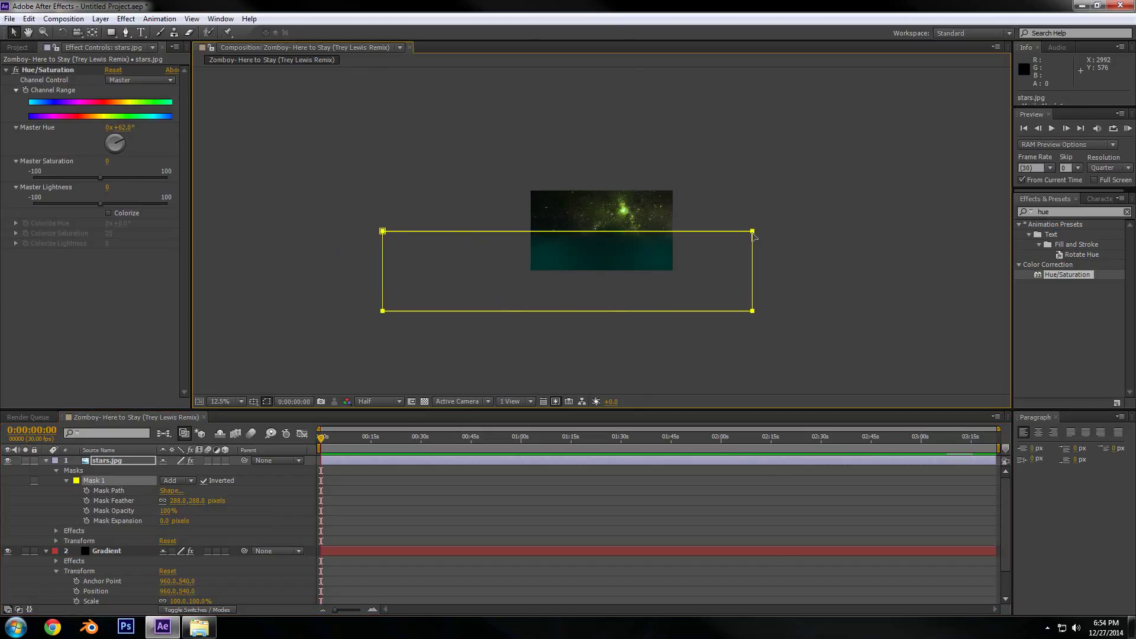
drag(355, 191, 756, 221)
key(shift+slash)
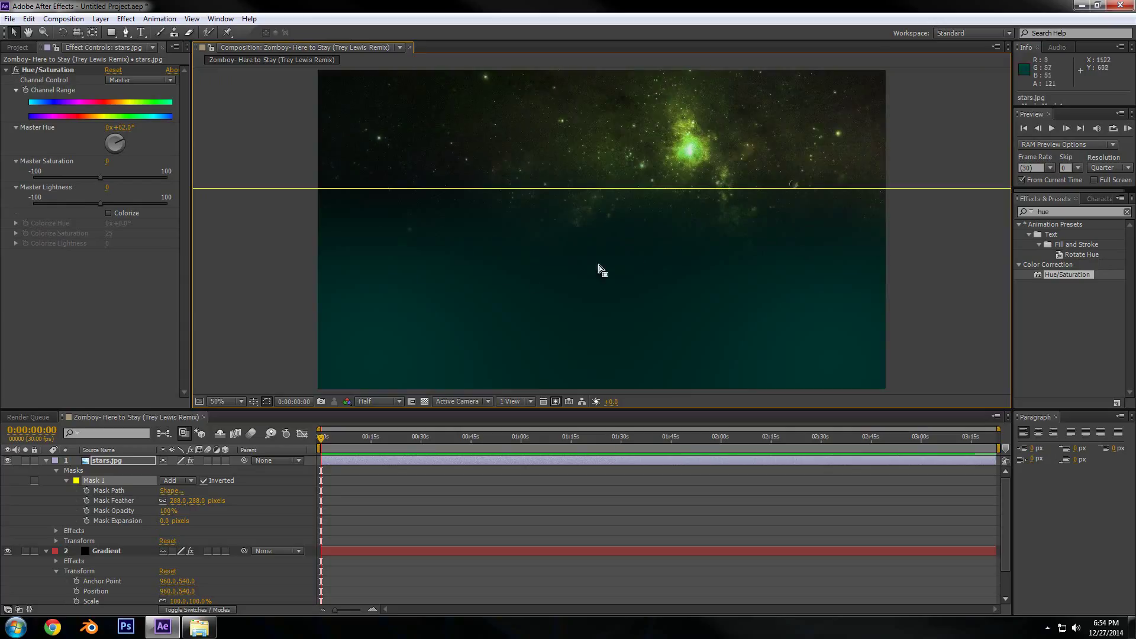
- Reduce the opacity of the stars.jpg layer to 52%, collapse the stars.jpg and Gradient properties and deselect all layers
click(57, 541)
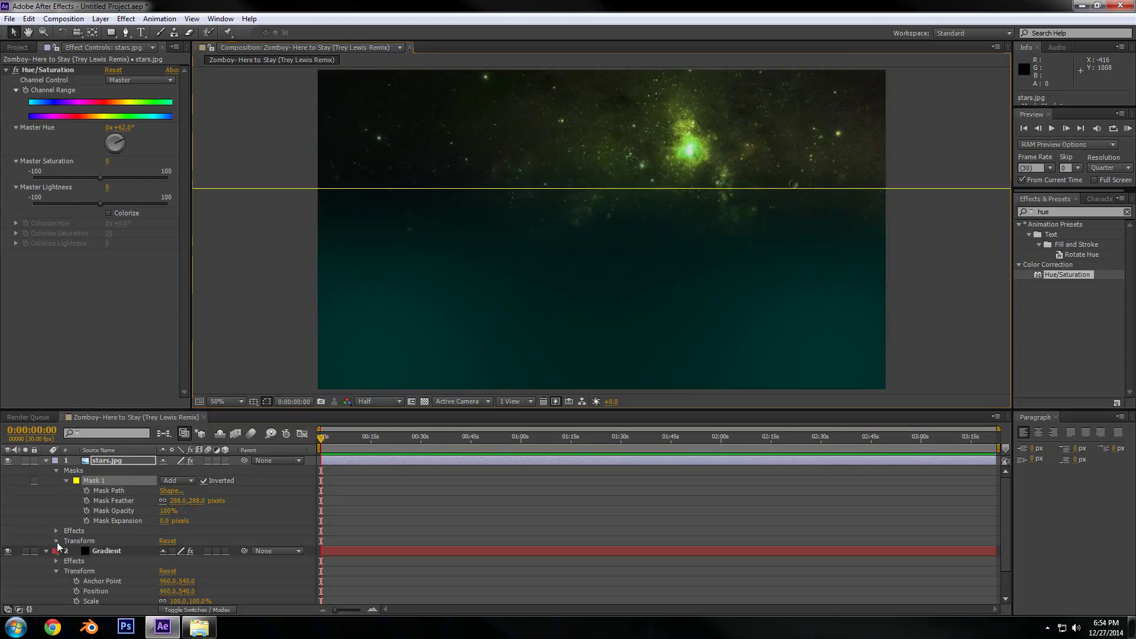
scroll(83, 531, down, 1)
drag(168, 561, 141, 570)
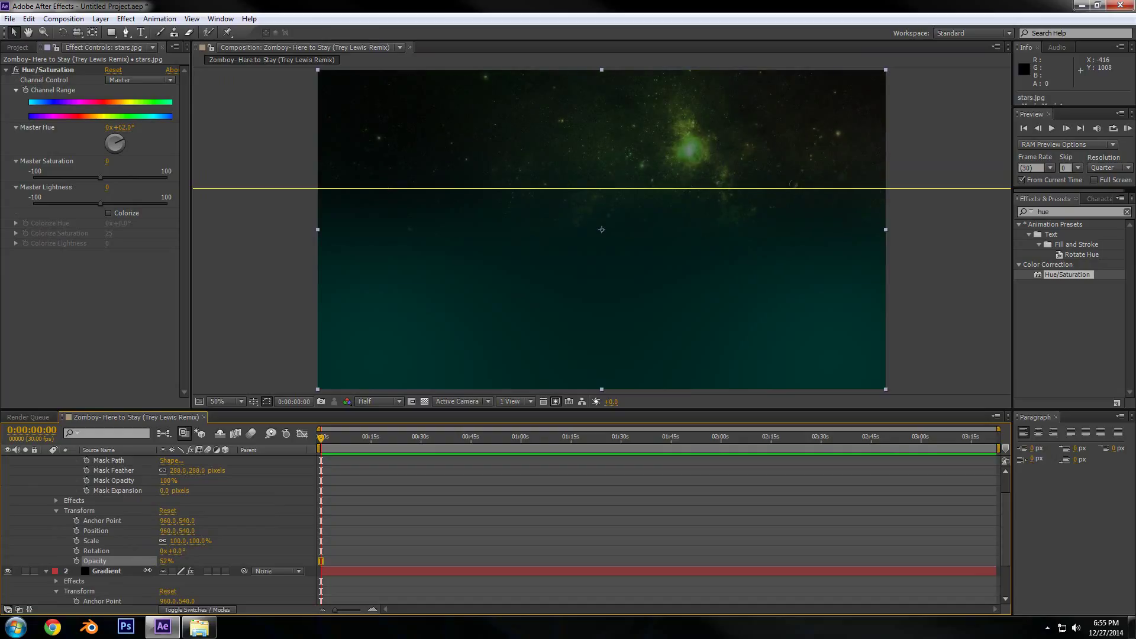
scroll(407, 307, down, 1)
scroll(406, 307, up, 1)
scroll(77, 503, up, 1)
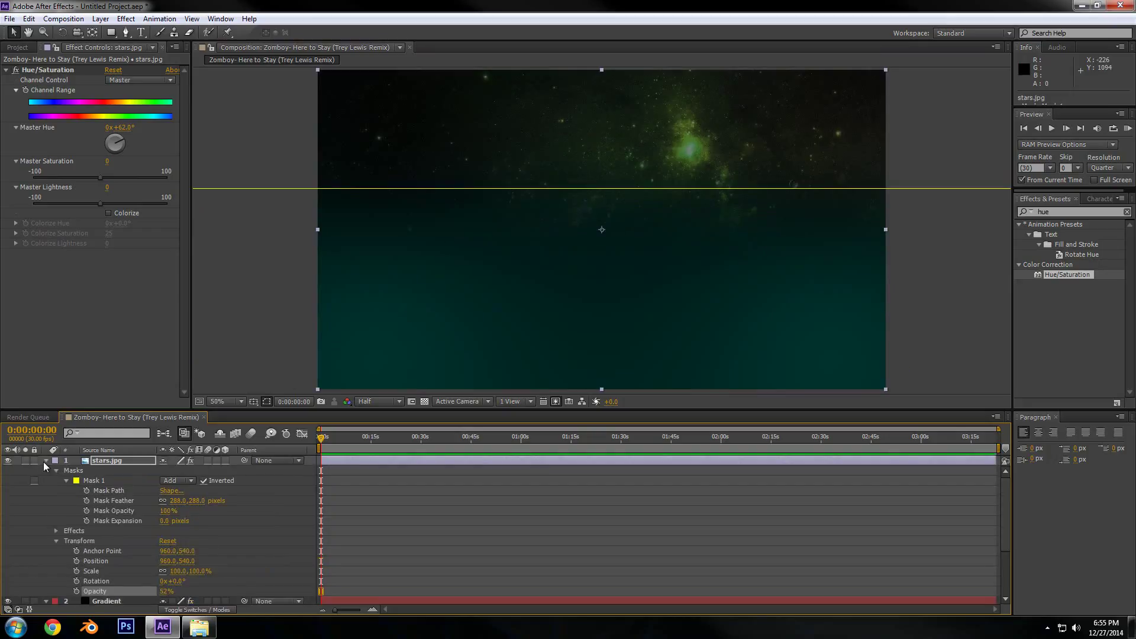
click(46, 461)
click(46, 471)
click(101, 499)
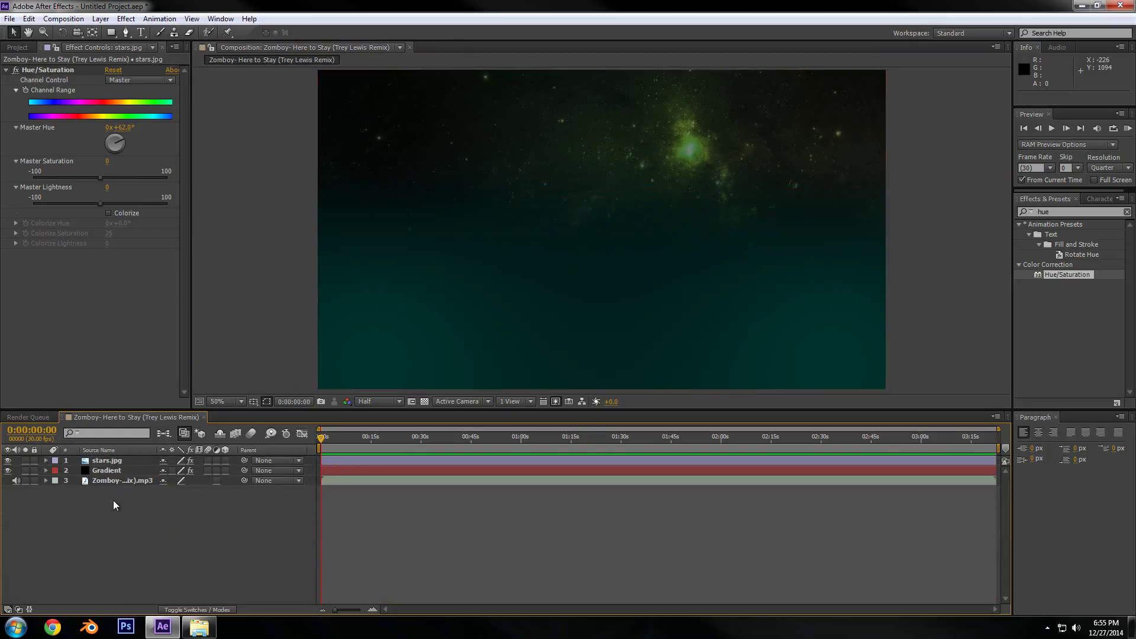
- Create a new black solid layer named Waveform at the 1920 x 1080 composition size
click(101, 18)
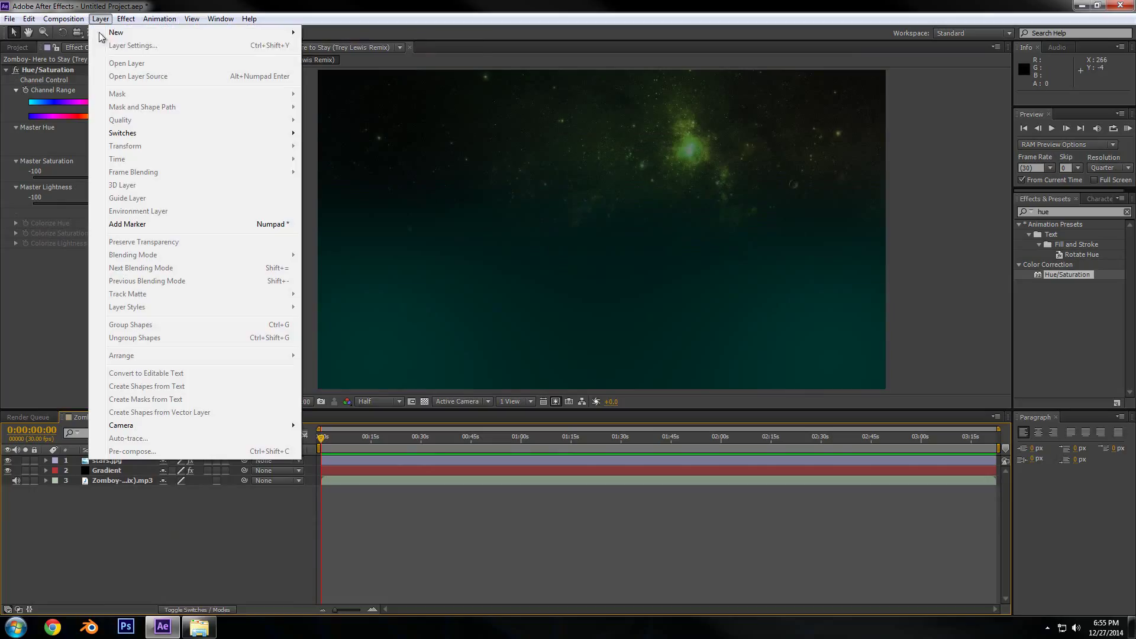
mouse_move(118, 34)
click(331, 47)
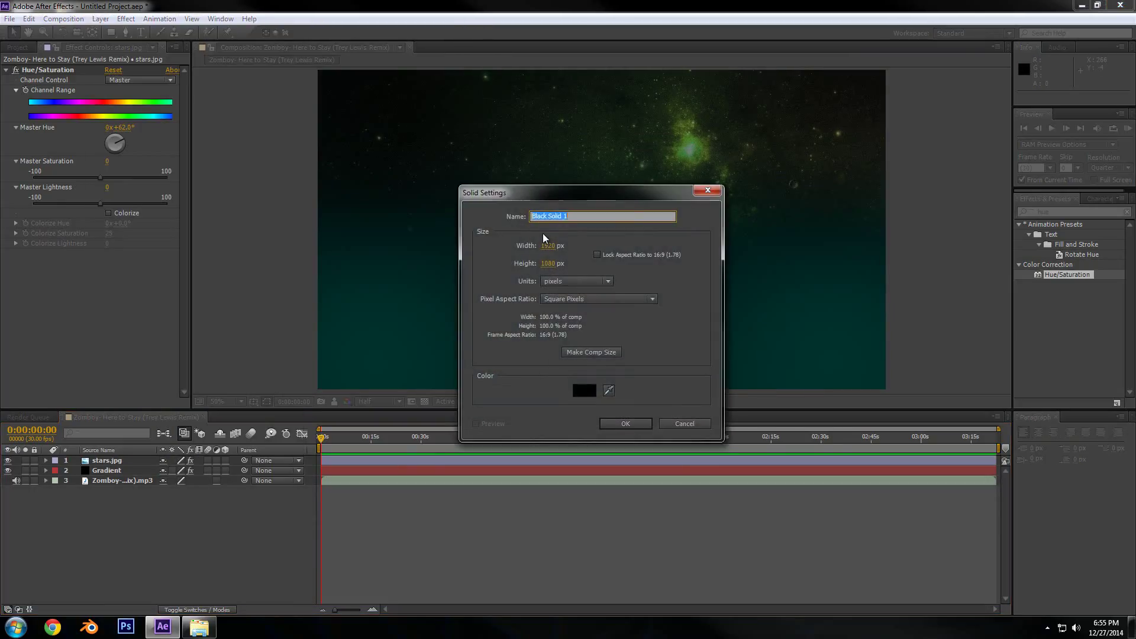
text(Waveform)
click(641, 422)
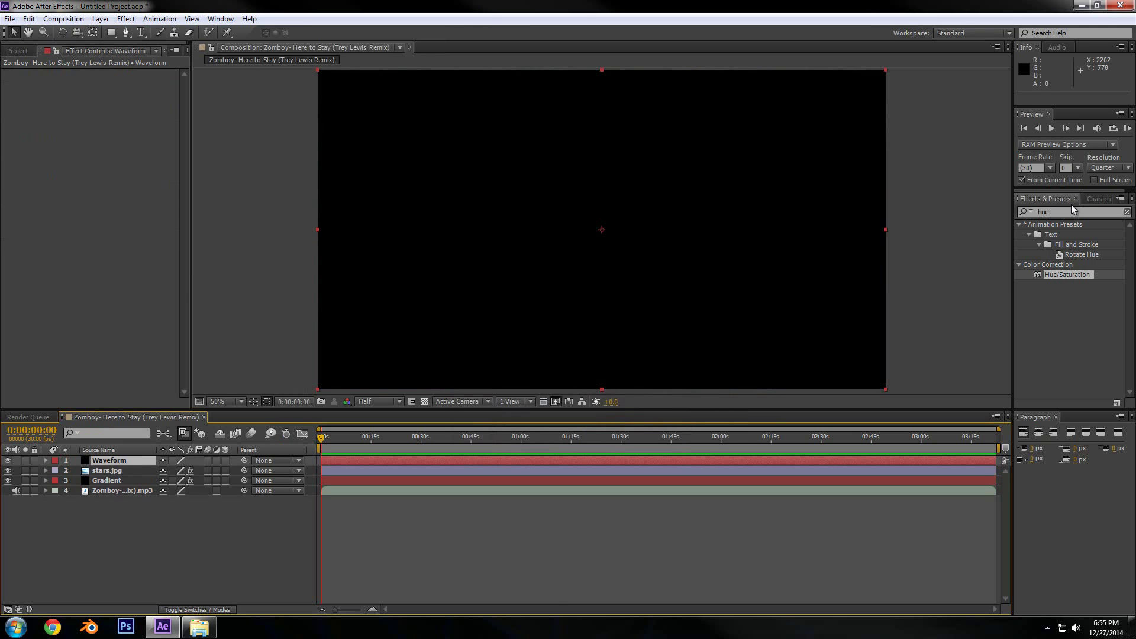
- Find the Audio Waveform effect by searching for "wave" and apply it to the Waveform layer
click(1072, 211)
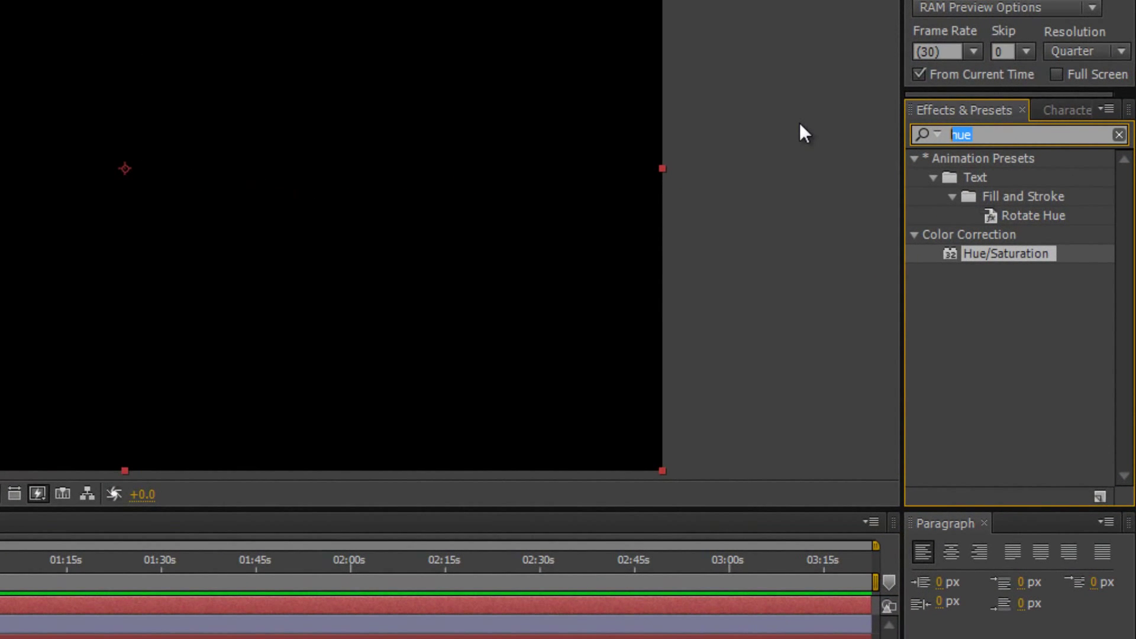
text(wave)
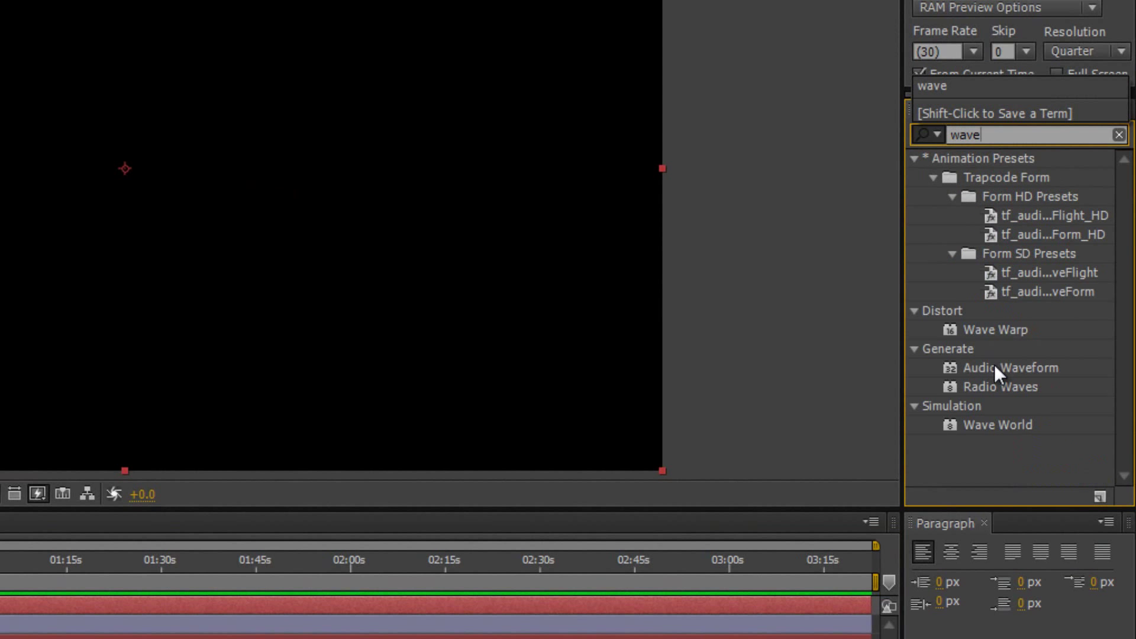
drag(993, 363, 110, 284)
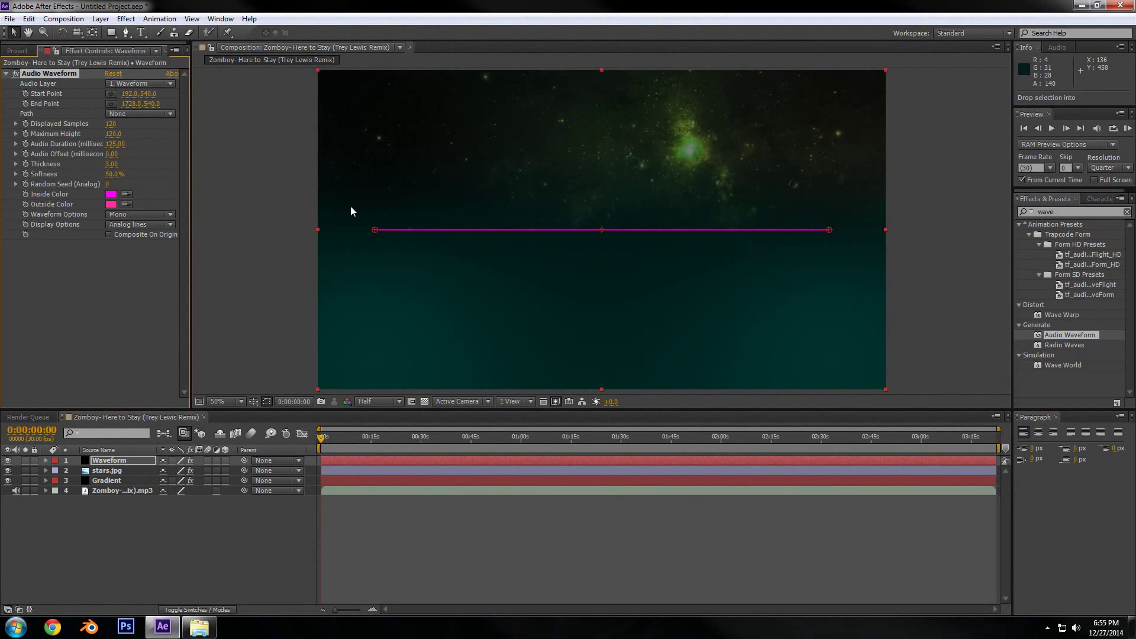
- Stretch the Audio Waveform across the full frame width with start point X at 0 and end point X at 1920
click(131, 94)
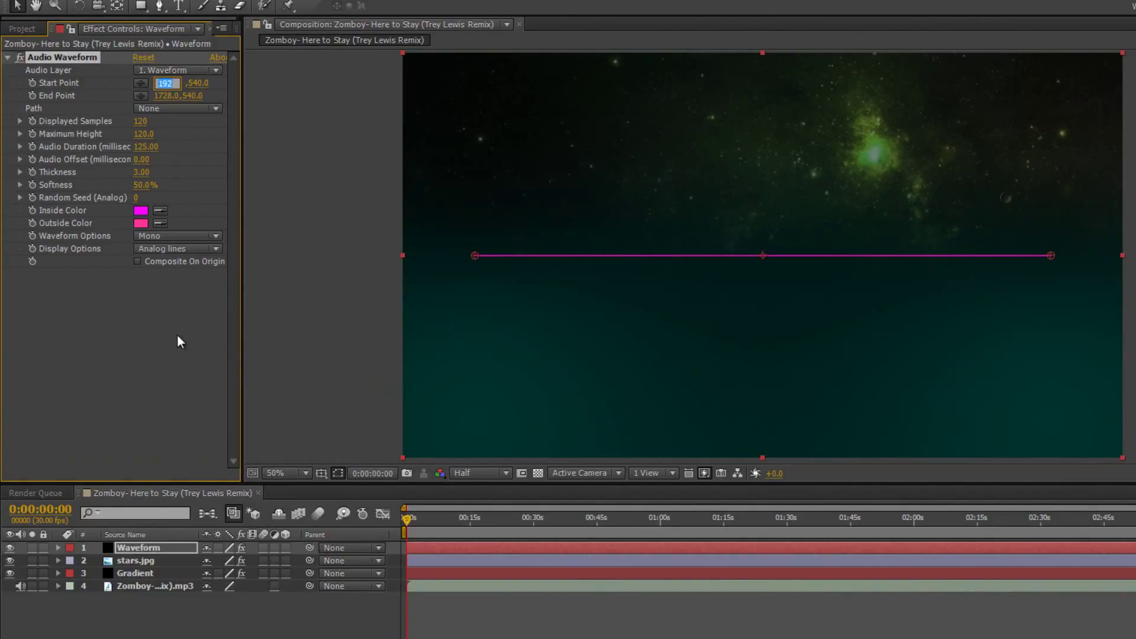
text(0)
key(Return)
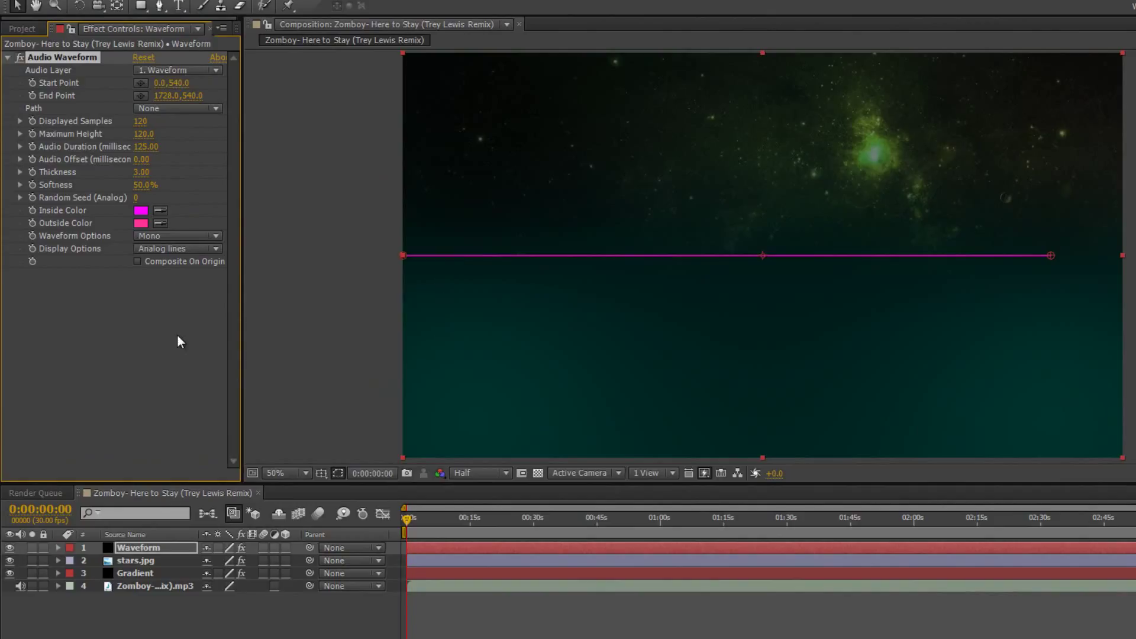
click(166, 96)
text(1920)
key(Return)
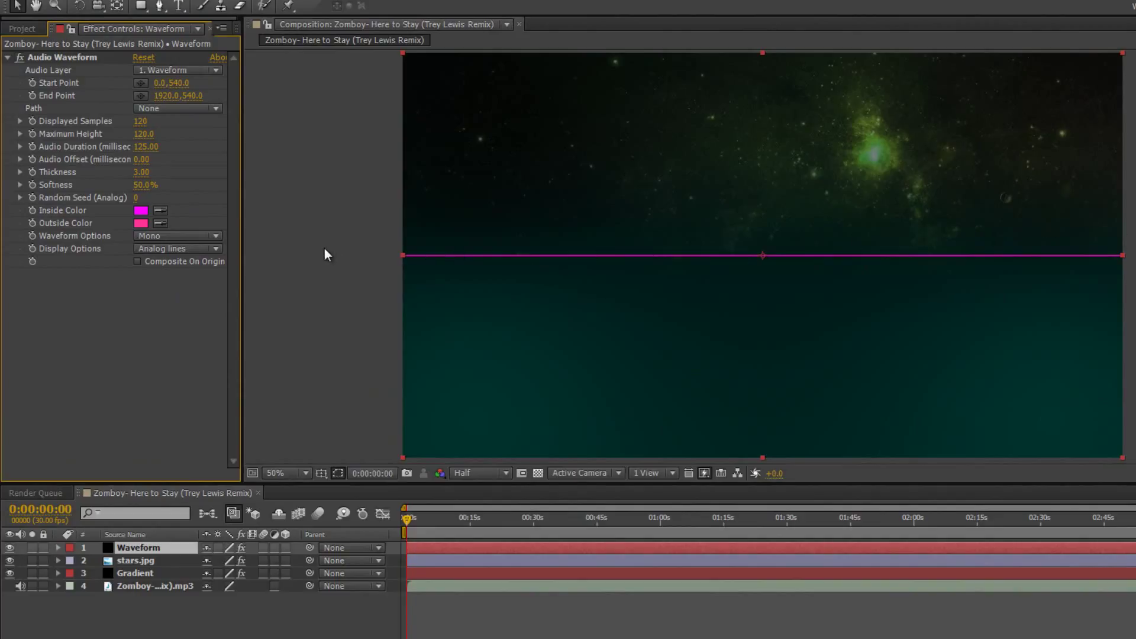
- Set both the inside and outside colors of the Audio Waveform to the copied teal color code
click(139, 211)
click(829, 454)
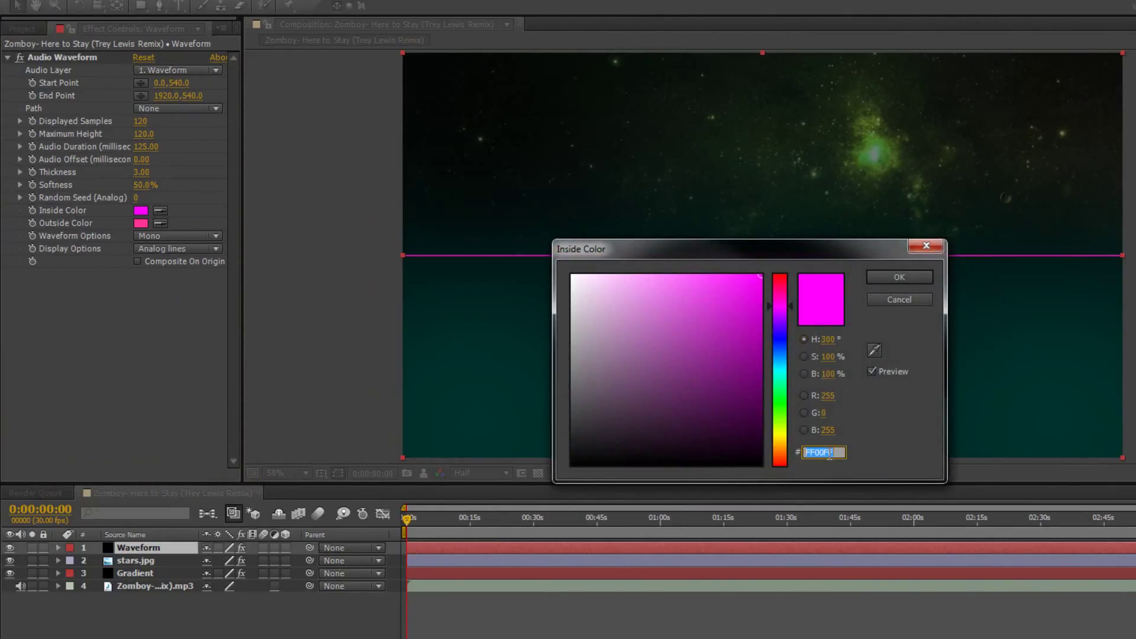
key(ctrl+v)
click(918, 278)
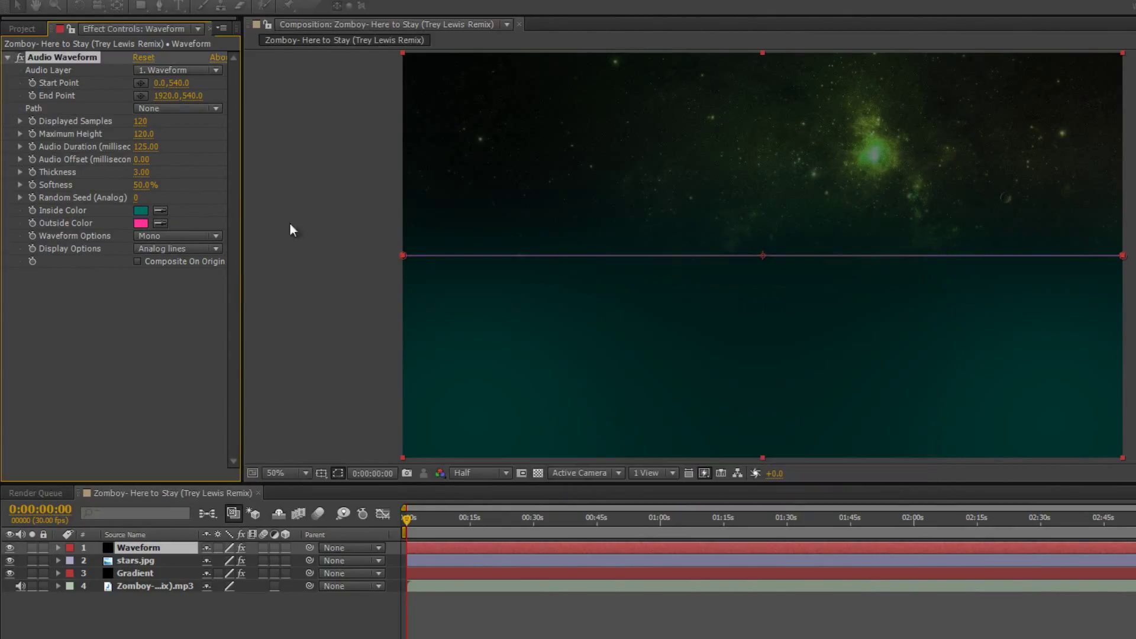
click(141, 222)
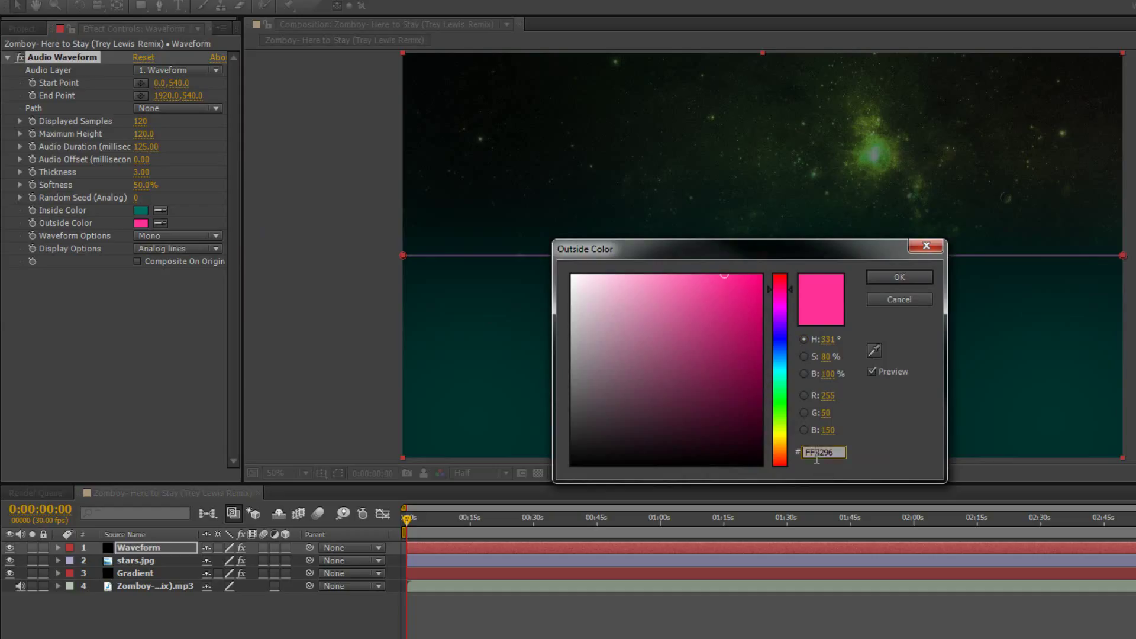
click(816, 453)
key(ctrl+v)
click(920, 275)
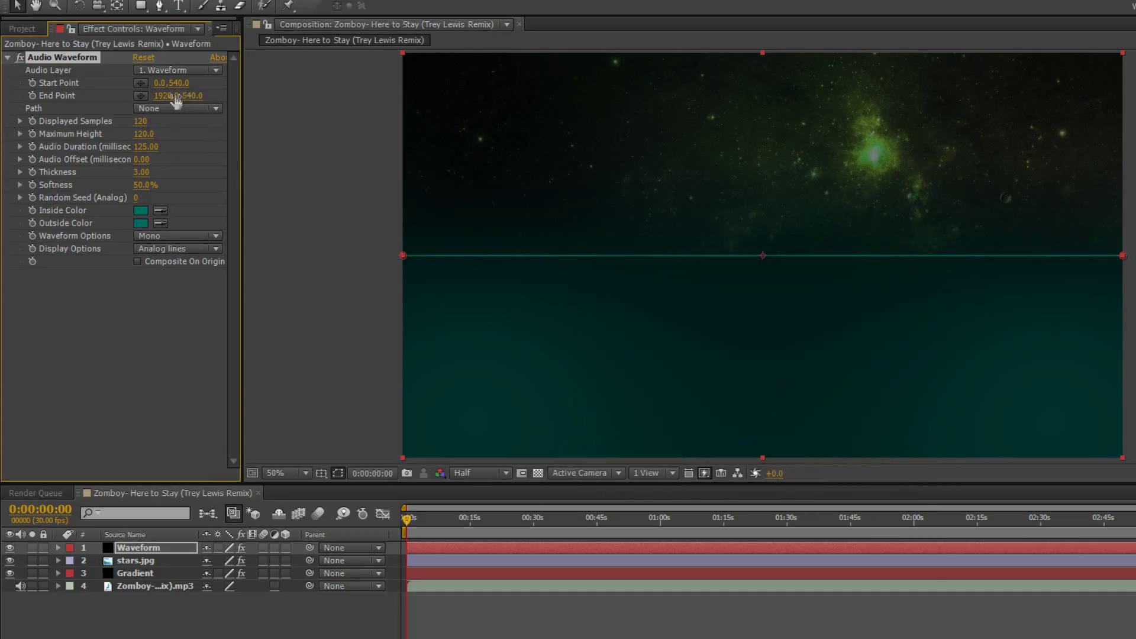
- Use the Zomboy- Here to Stay mp3 as the Audio Waveform's audio layer and set its displayed samples to 145
click(165, 73)
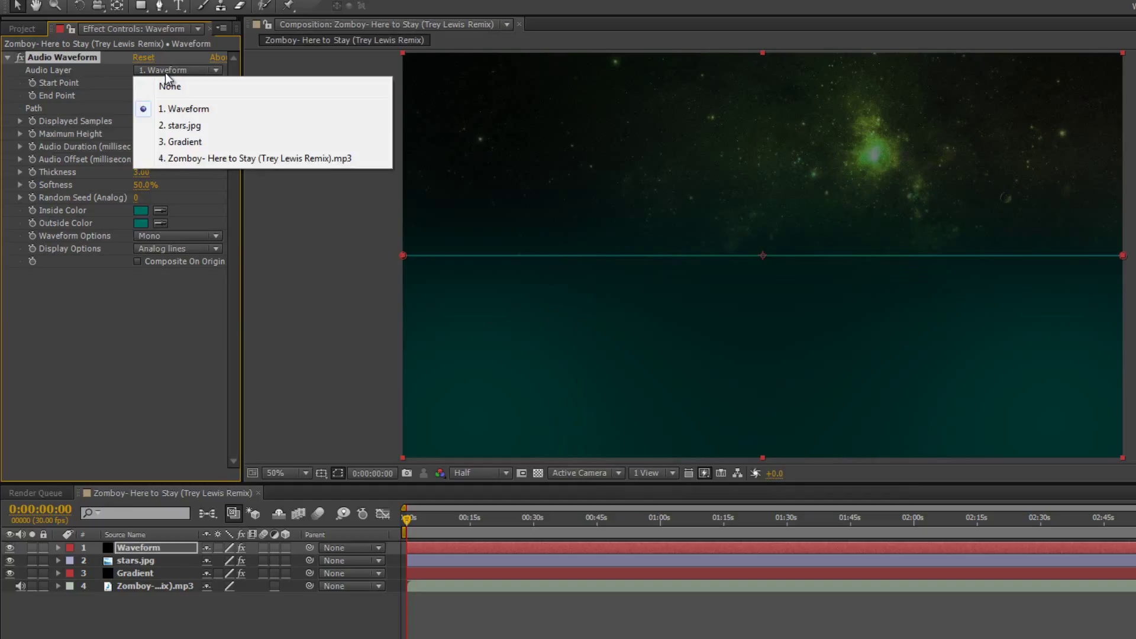
click(175, 158)
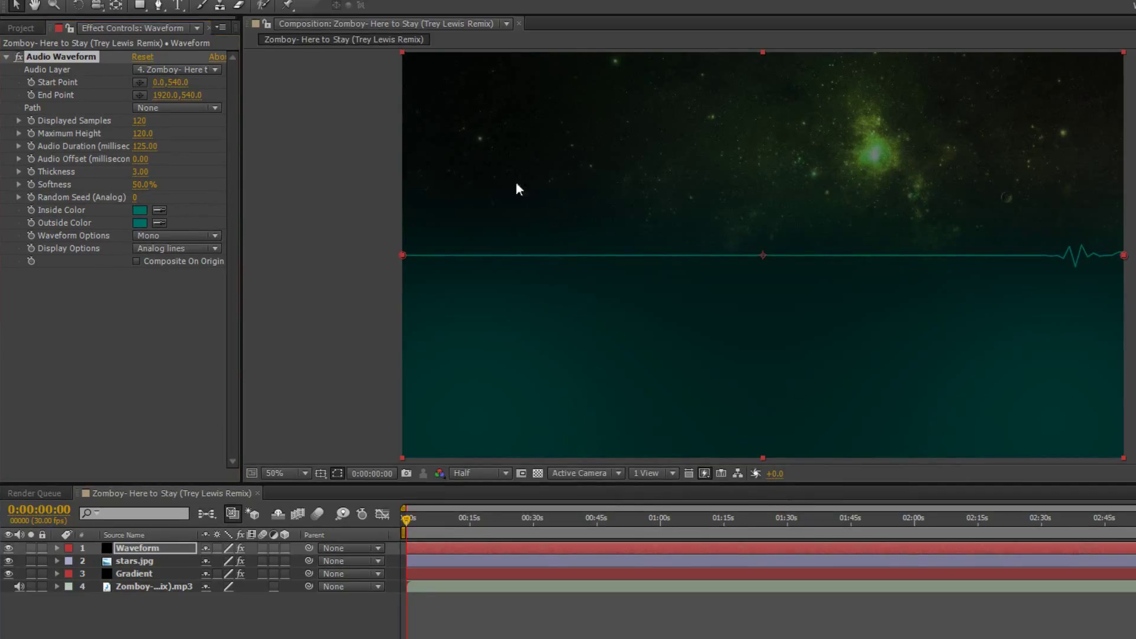
click(144, 120)
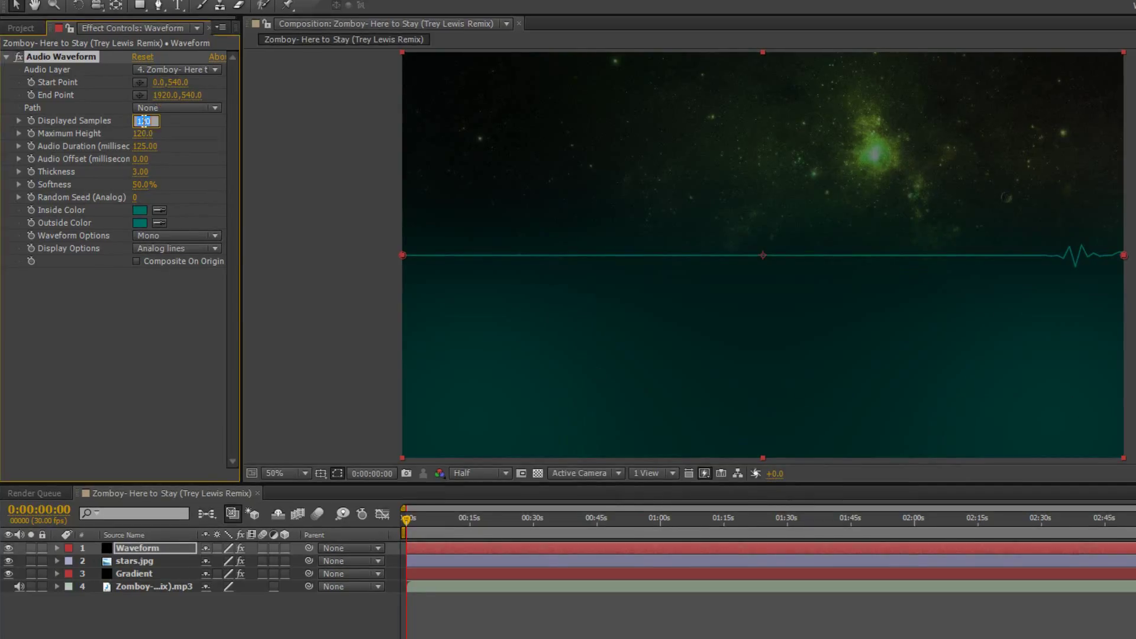
key(Return)
drag(144, 124, 84, 117)
click(142, 121)
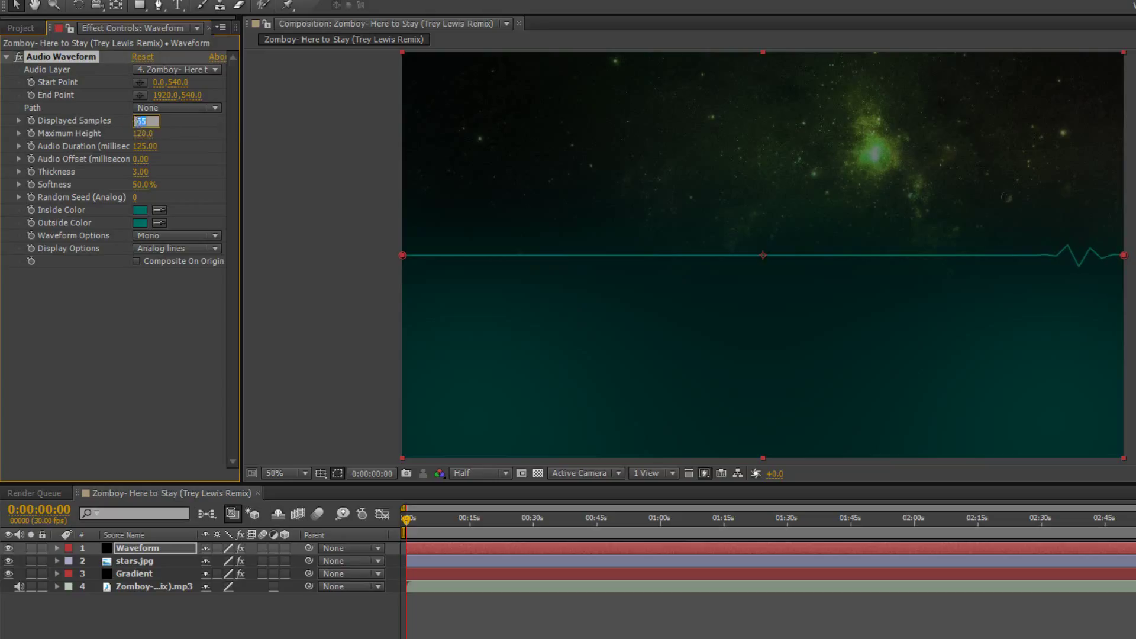
text(145)
key(Return)
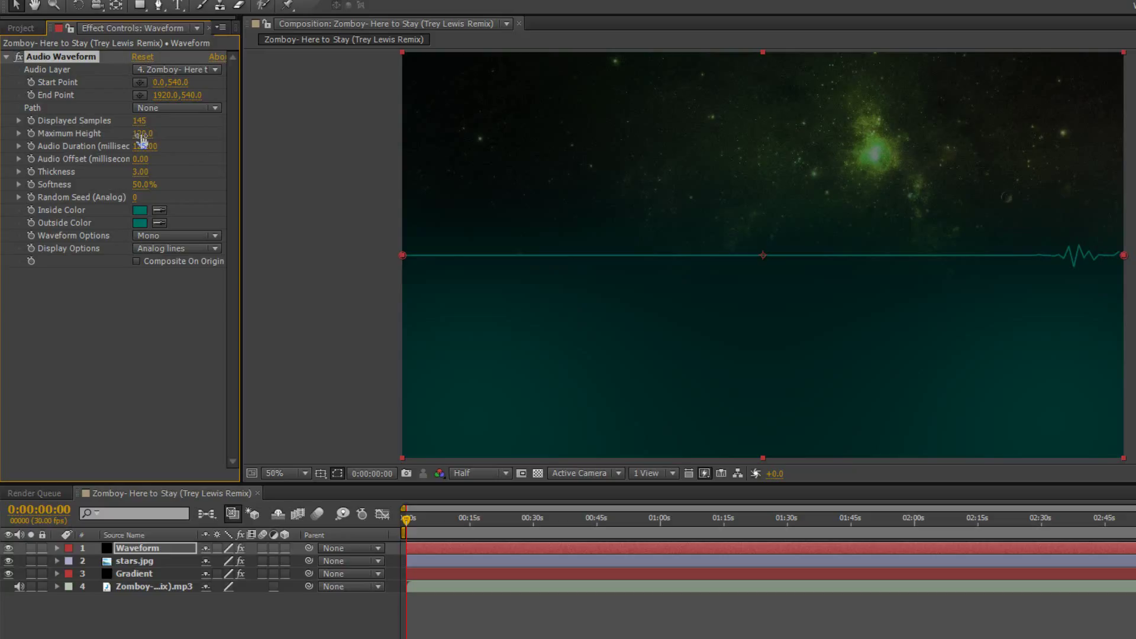
- Raise the Audio Waveform's maximum height to 221 and set its softness to 0%
drag(142, 137, 187, 134)
drag(260, 128, 253, 174)
drag(145, 134, 169, 140)
click(144, 185)
- Preview the waveform's movement with the music and return to the start of the composition
drag(428, 520, 389, 524)
key(space)
click(369, 522)
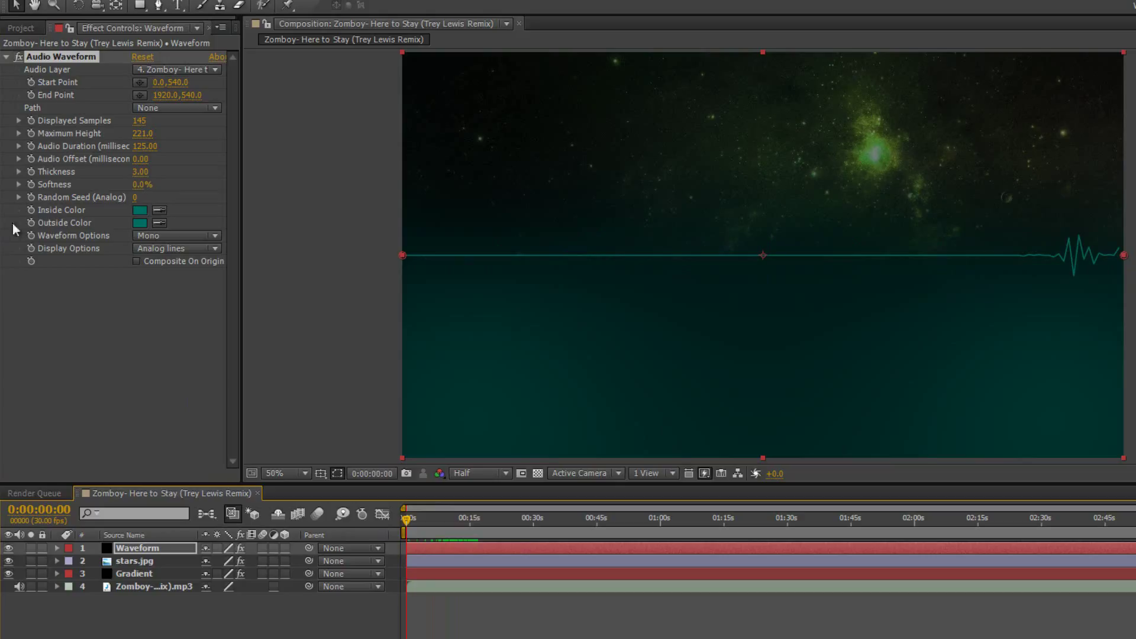
- Try the Digital and Analog dots display options on the Audio Waveform and restore Analog lines
click(166, 235)
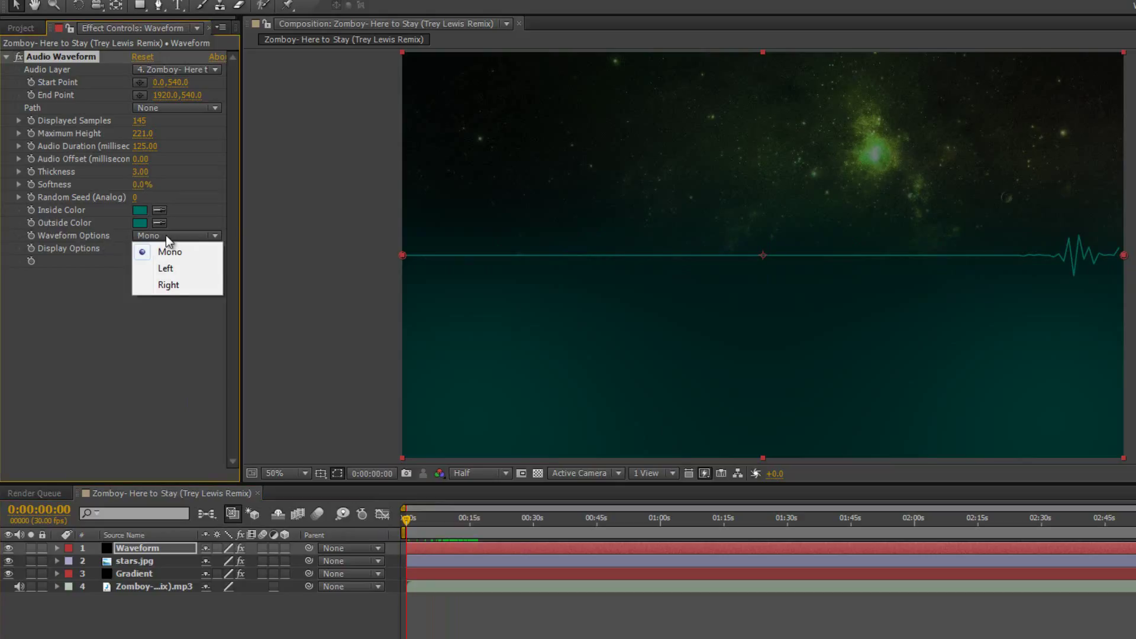
click(122, 327)
click(161, 248)
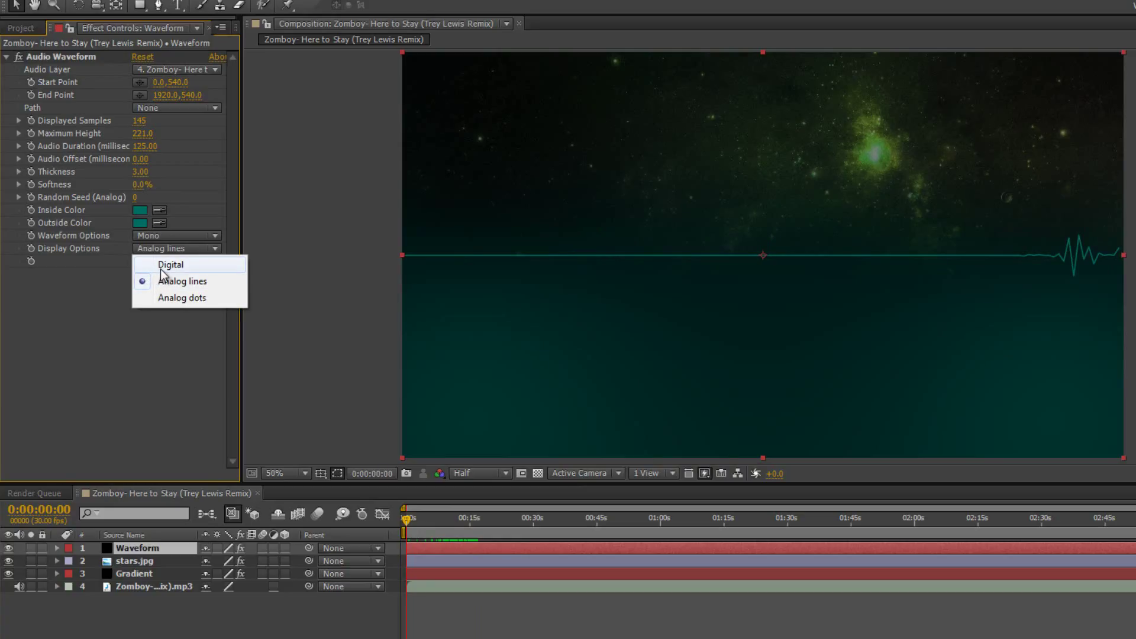
click(160, 268)
click(173, 247)
click(179, 298)
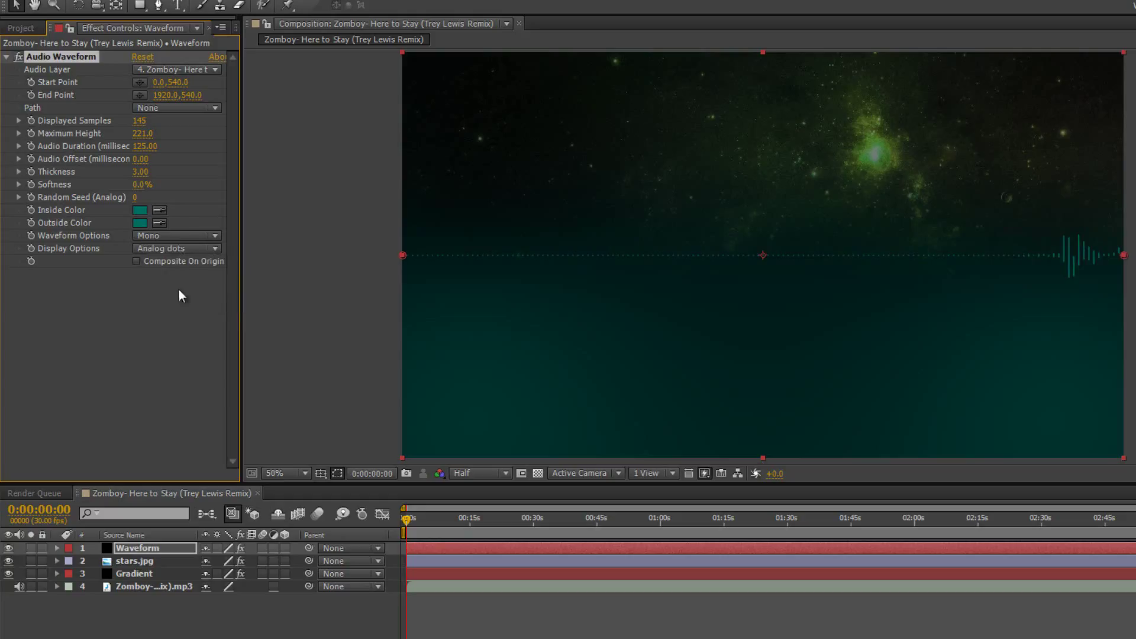
click(181, 247)
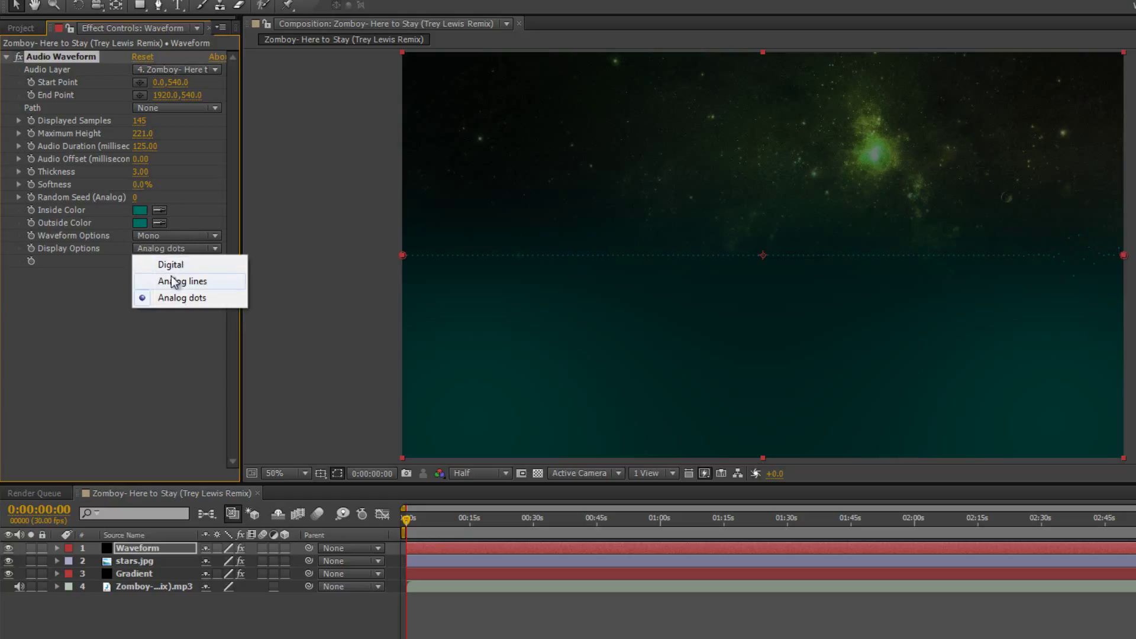
click(171, 278)
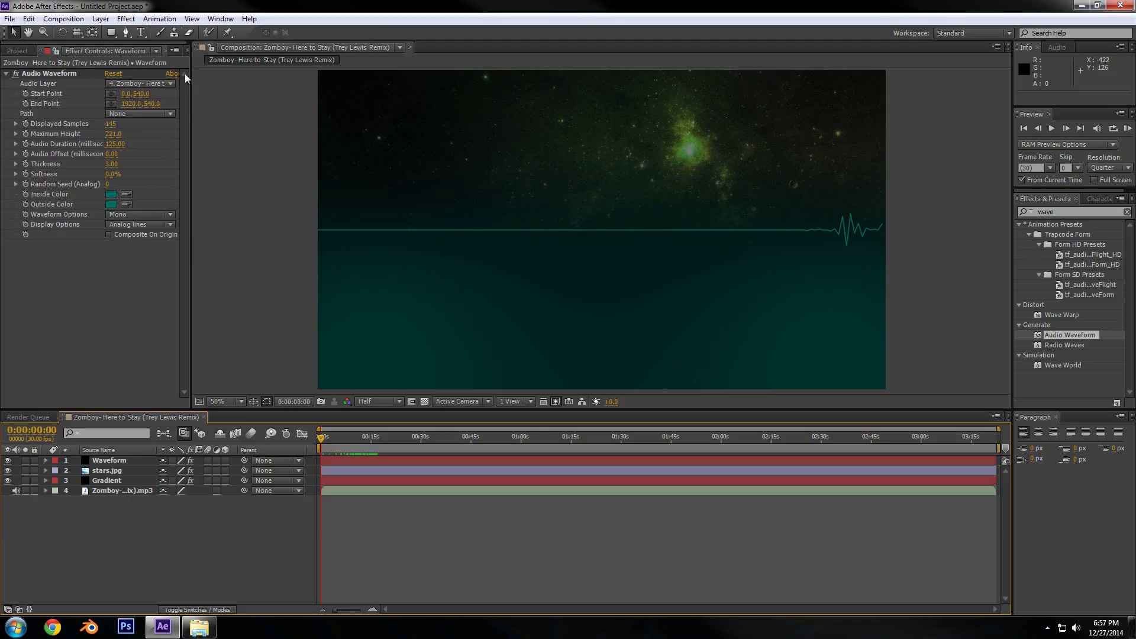
click(102, 19)
mouse_move(141, 36)
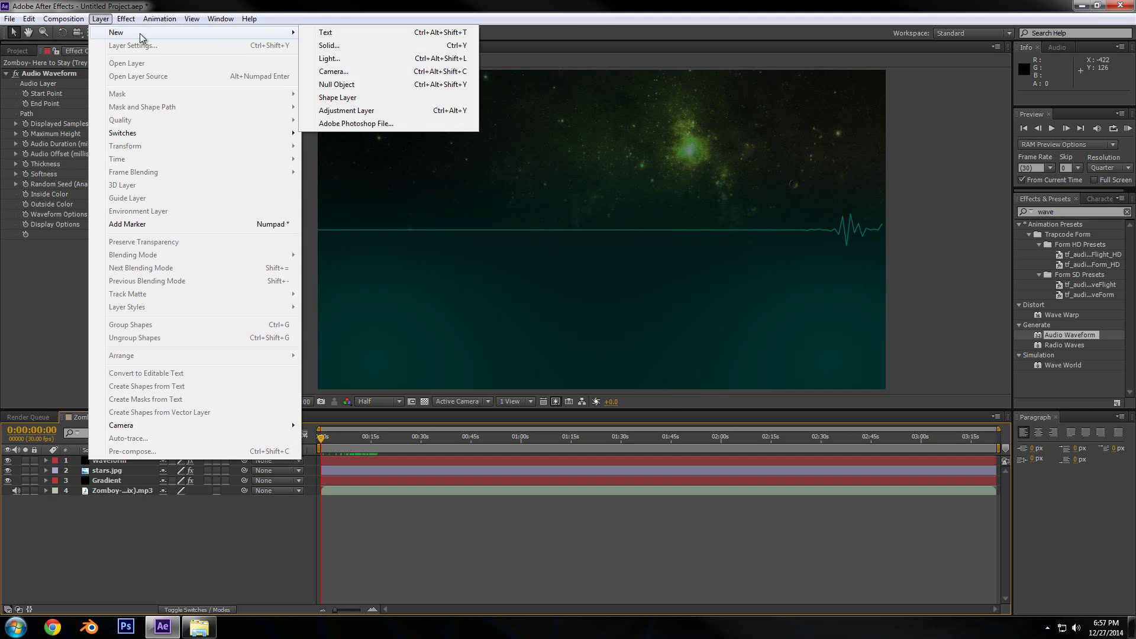
click(327, 58)
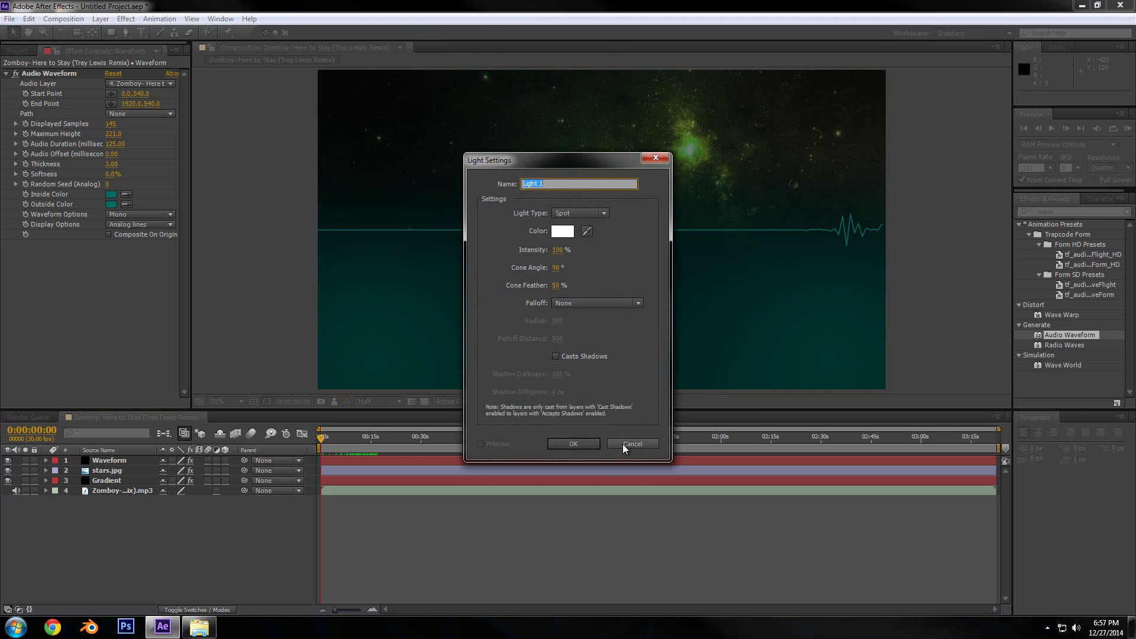
click(630, 443)
- Create a new black 1920 x 1080 solid layer named SidebarLeft
click(100, 19)
mouse_move(119, 34)
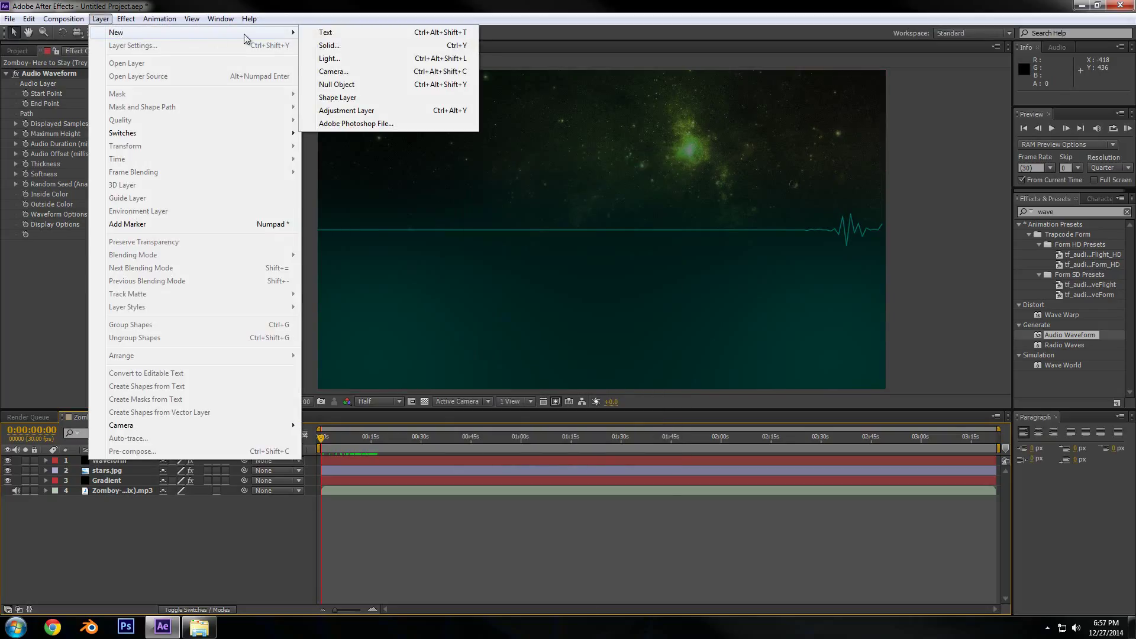
click(329, 45)
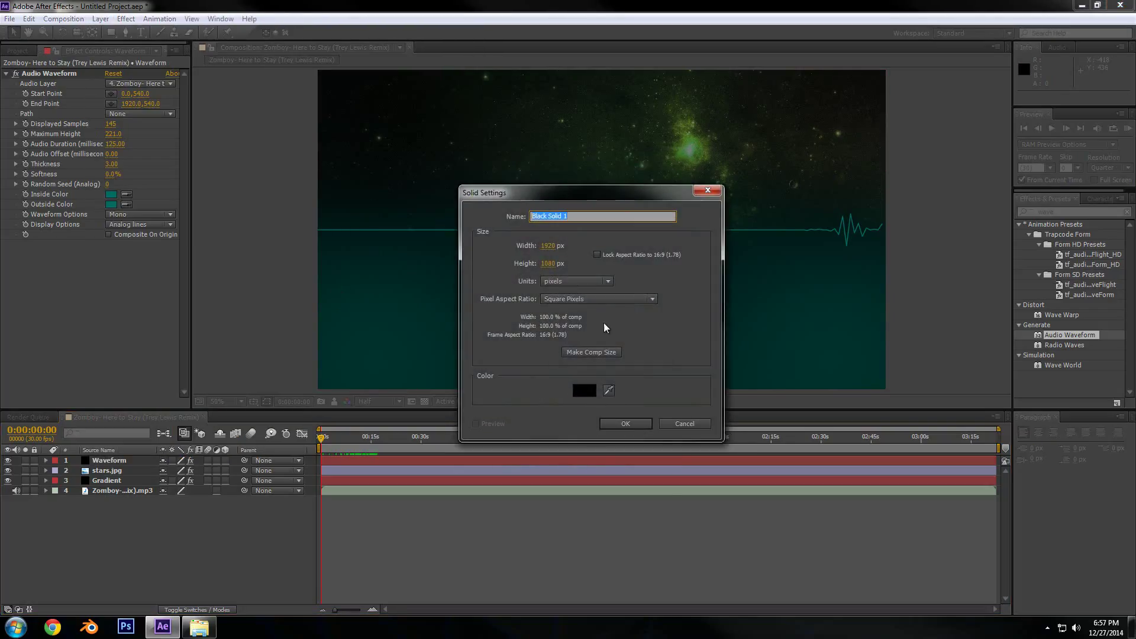
text(Sl)
click(626, 423)
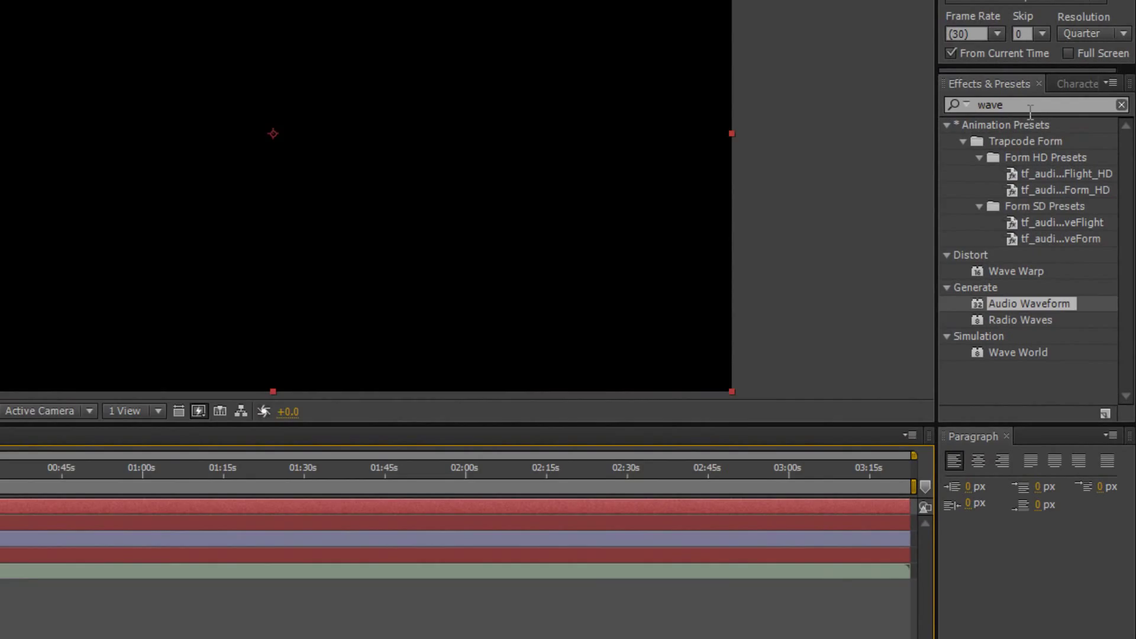
- Find the Audio Spectrum effect by searching for "audio spec" and apply it to the SidebarLeft layer
key(ctrl+f)
text(audi)
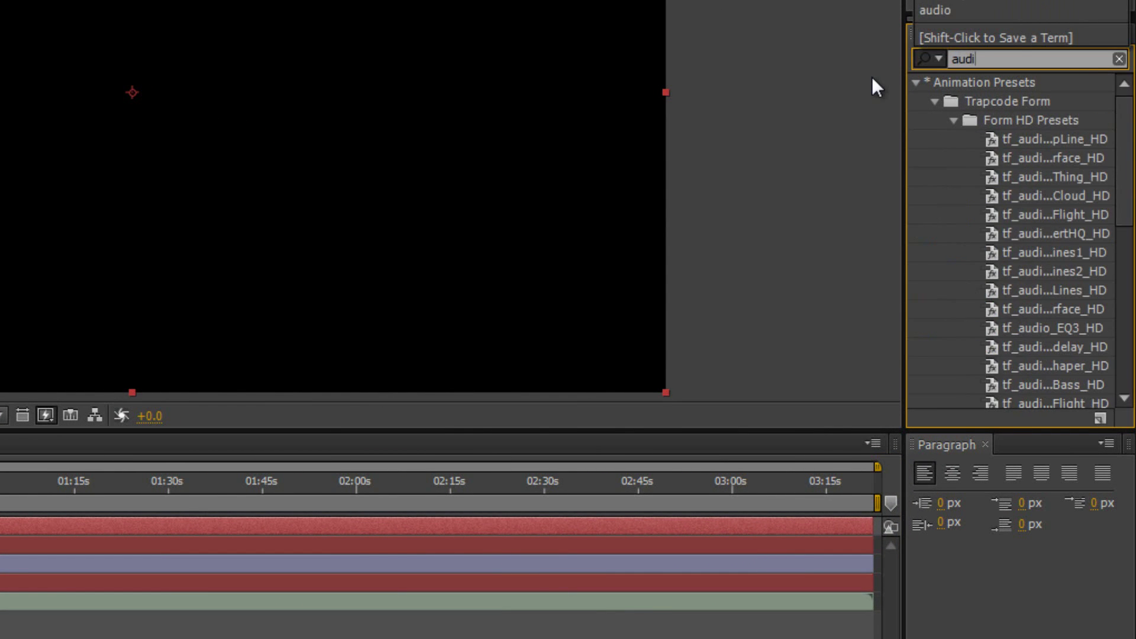
text(o spec)
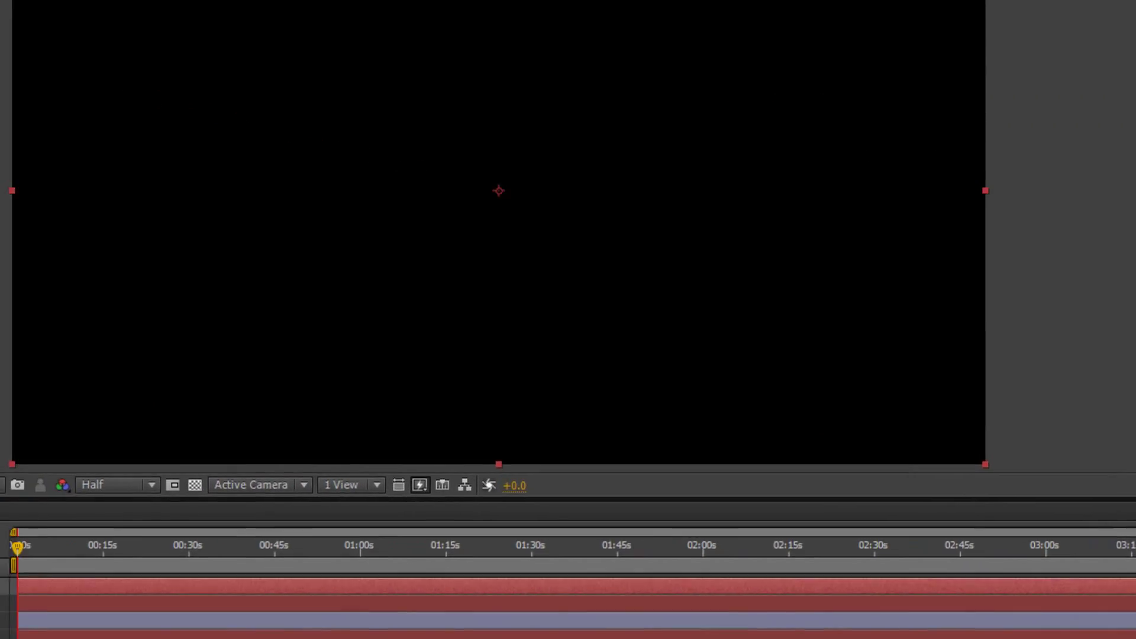
drag(1127, 148, 198, 238)
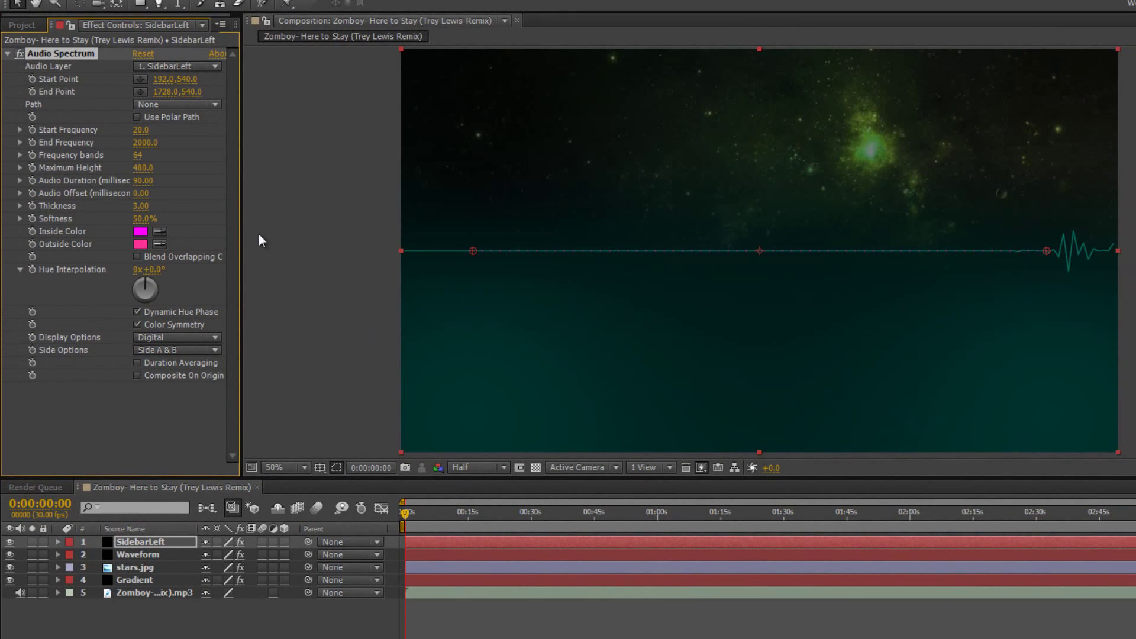
- Set both the inside and outside colors of SidebarLeft's Audio Spectrum to 006E62
click(140, 231)
drag(832, 445, 794, 444)
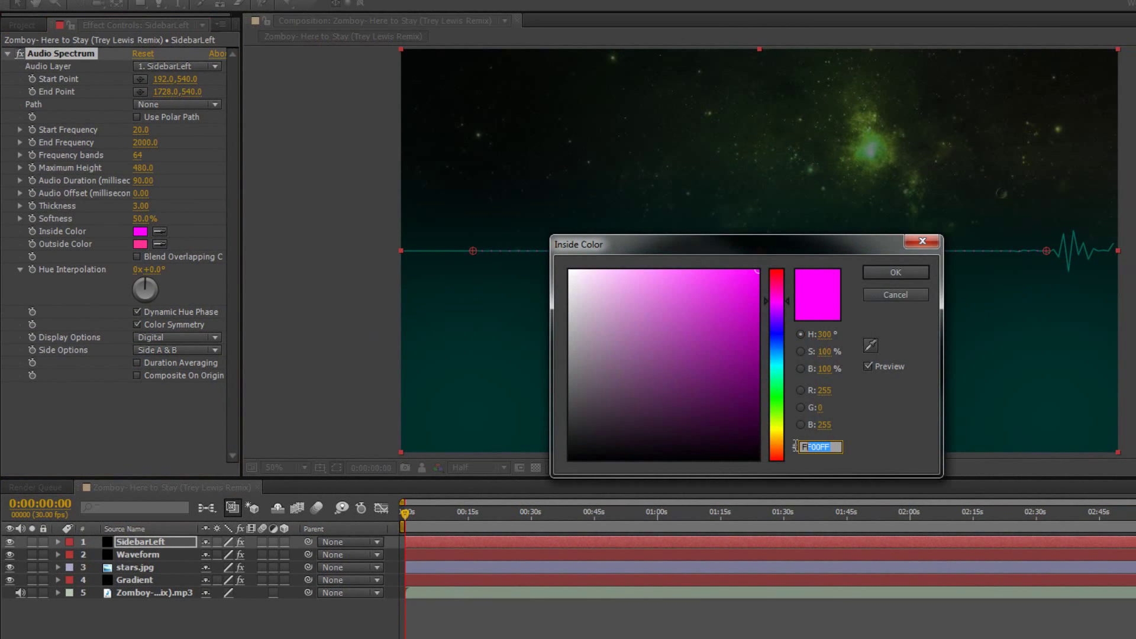
text(006E62)
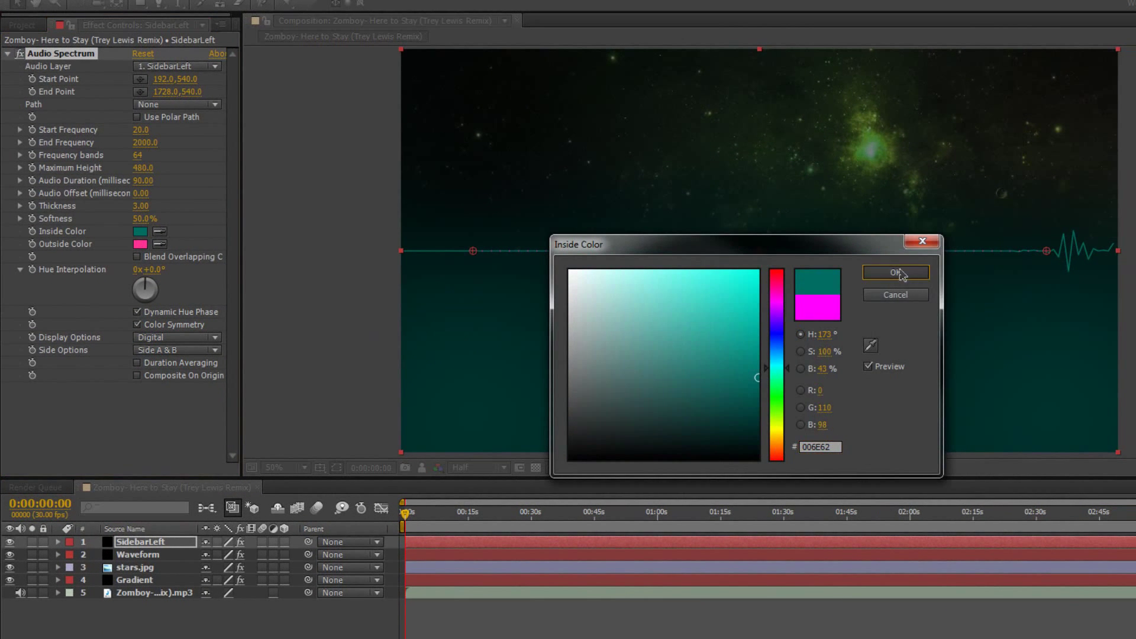
click(895, 272)
click(140, 244)
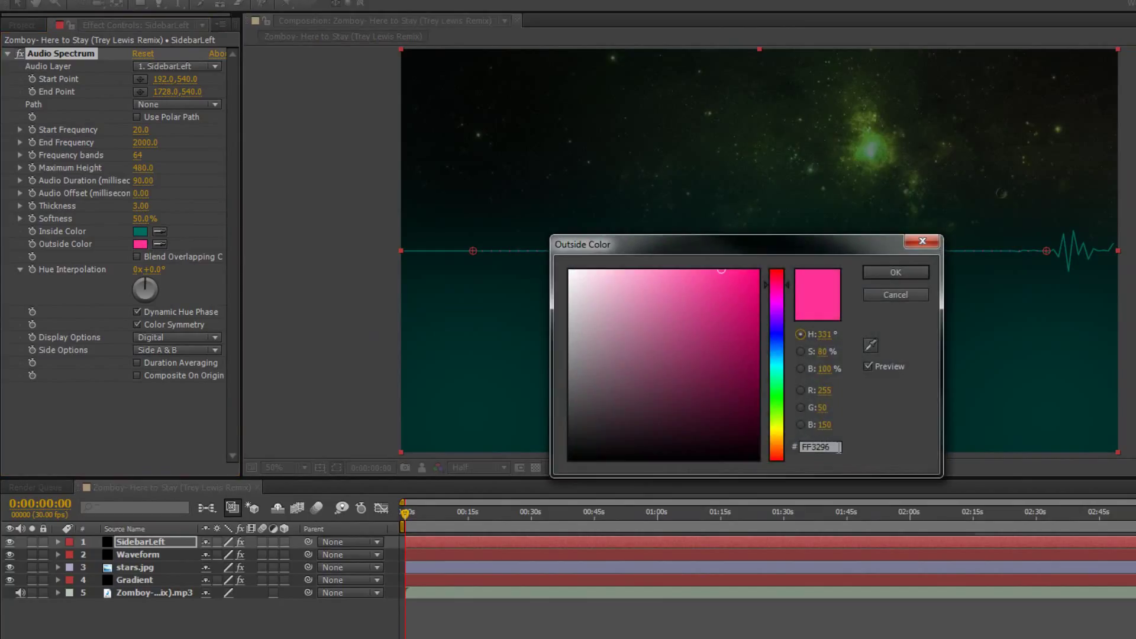
drag(839, 447, 799, 446)
text(006E62)
click(896, 272)
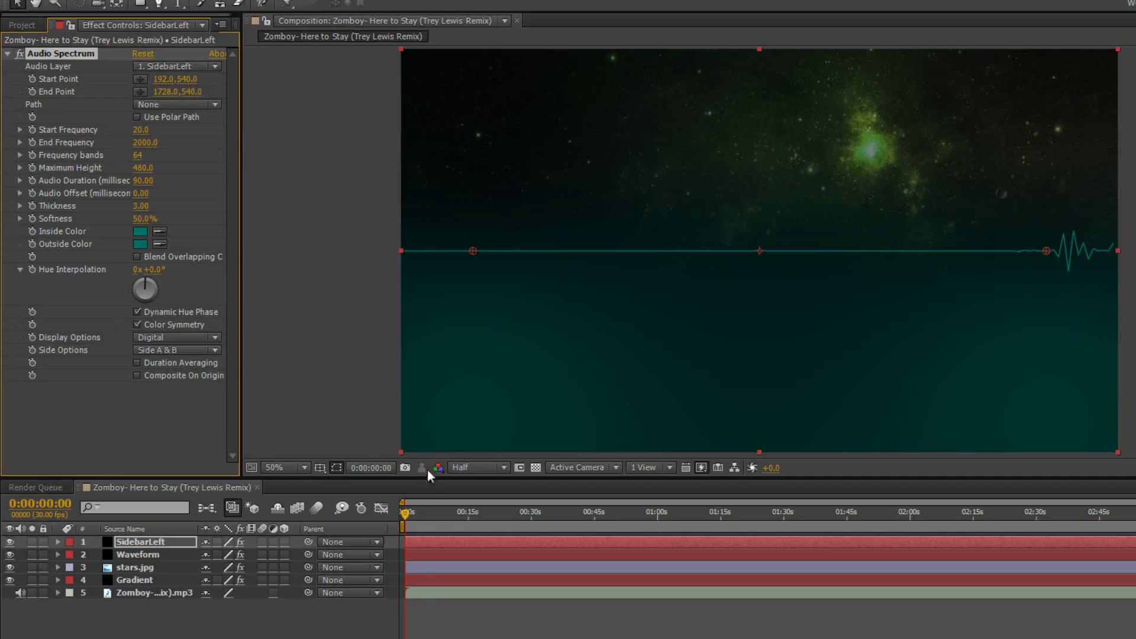
- Hide the Waveform layer and use the Zomboy- Here to Stay mp3 as SidebarLeft's Audio Spectrum audio layer, checking it at 0:00:12:23
drag(423, 516, 440, 517)
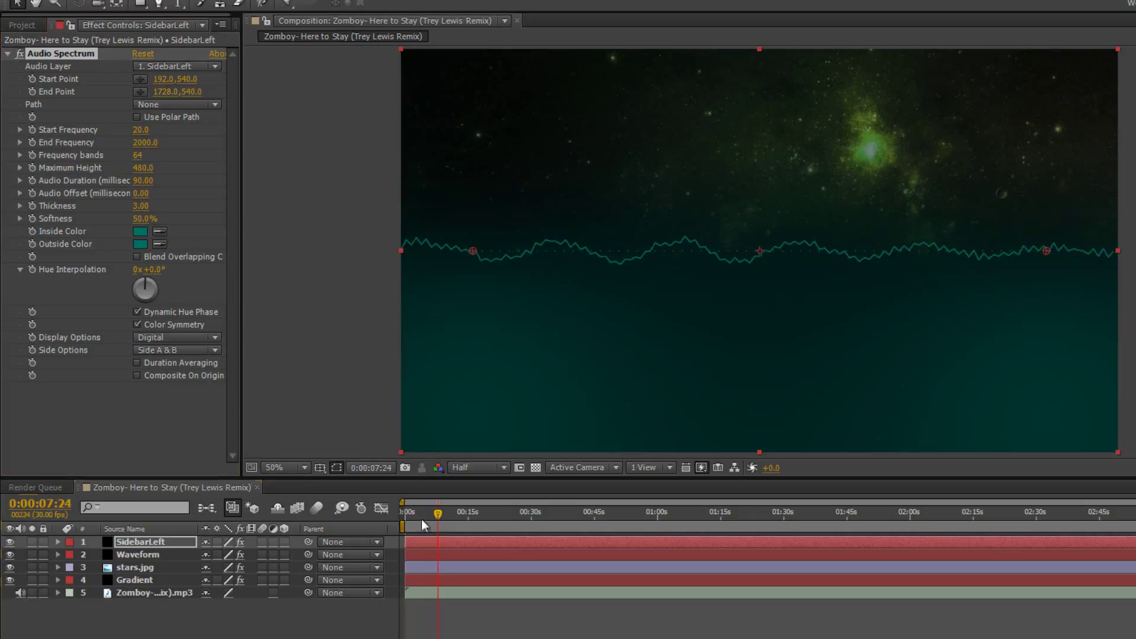
click(10, 555)
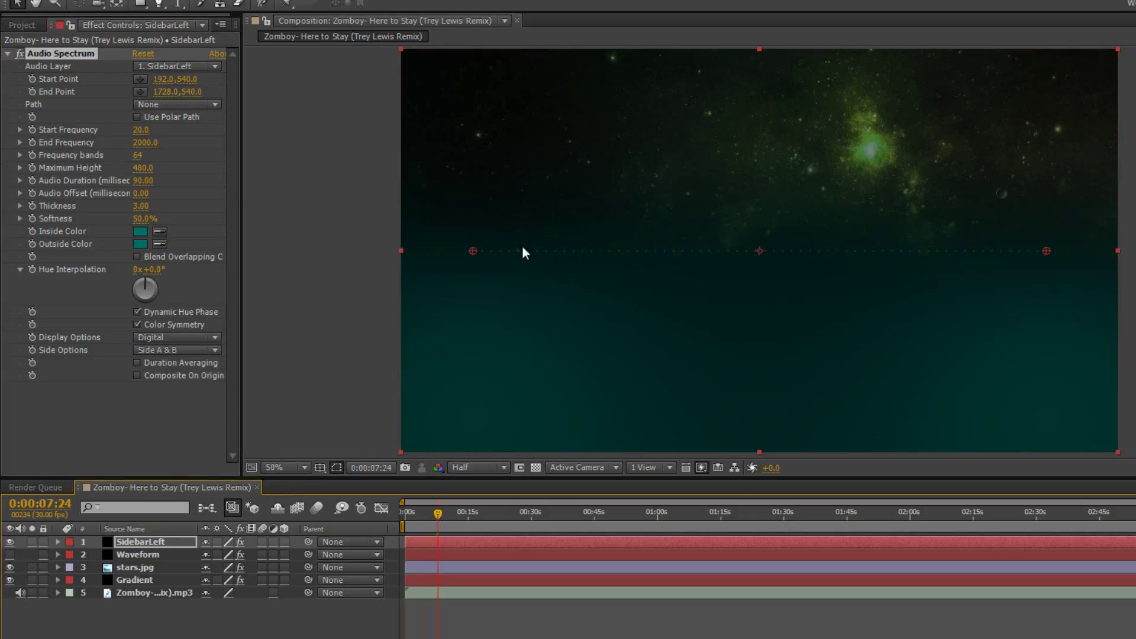
click(172, 67)
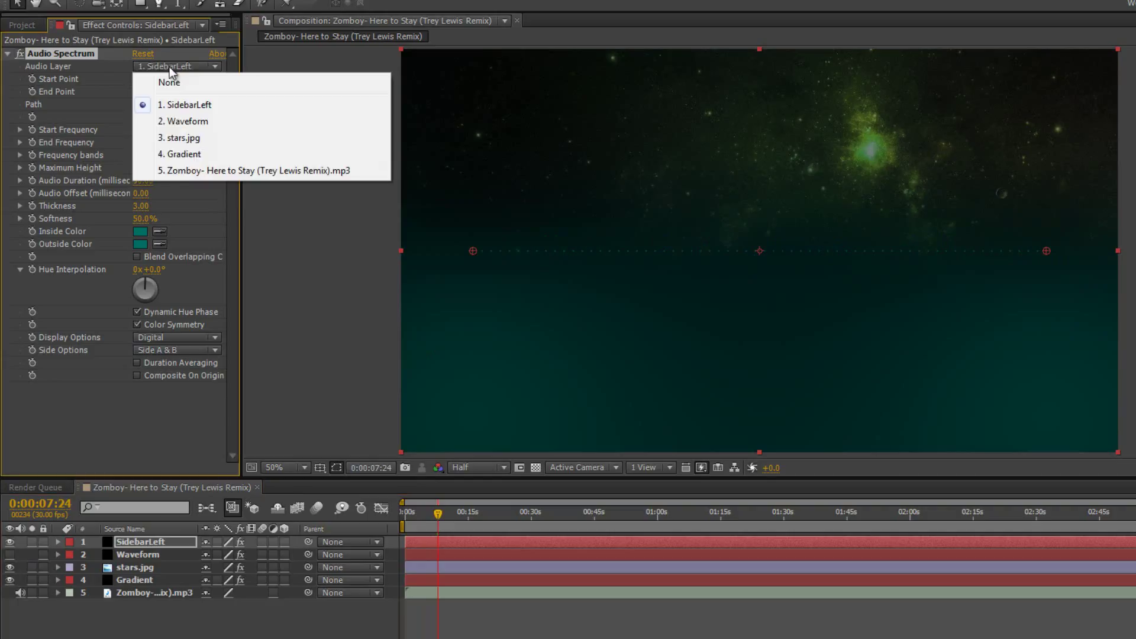
click(172, 173)
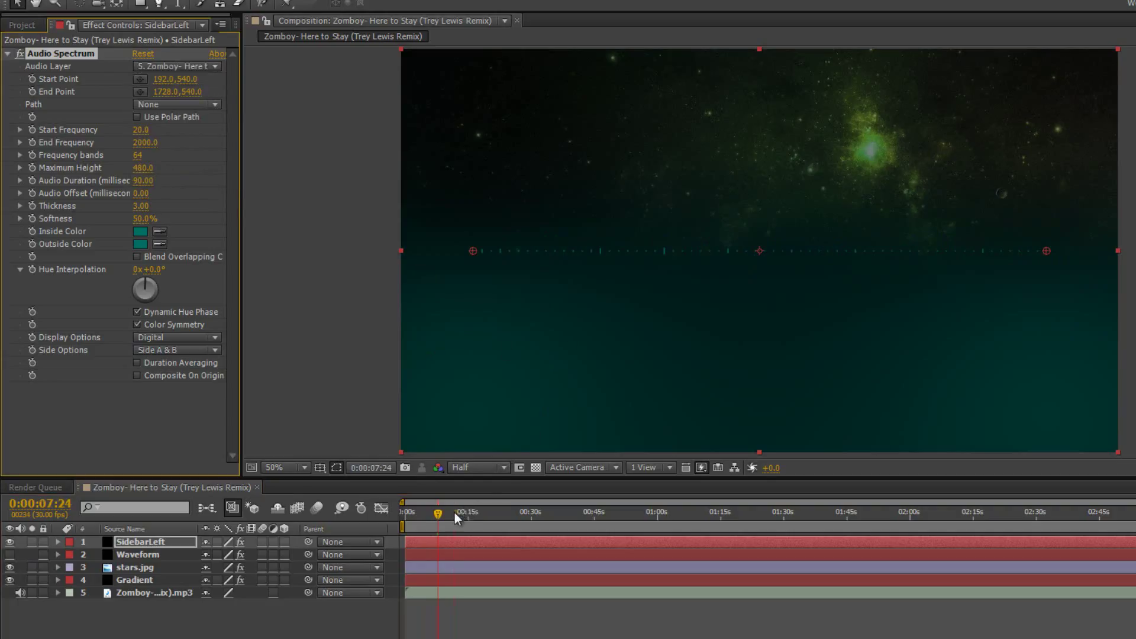
mouse_move(459, 517)
mouse_down()
mouse_move(489, 519)
mouse_move(459, 521)
mouse_up()
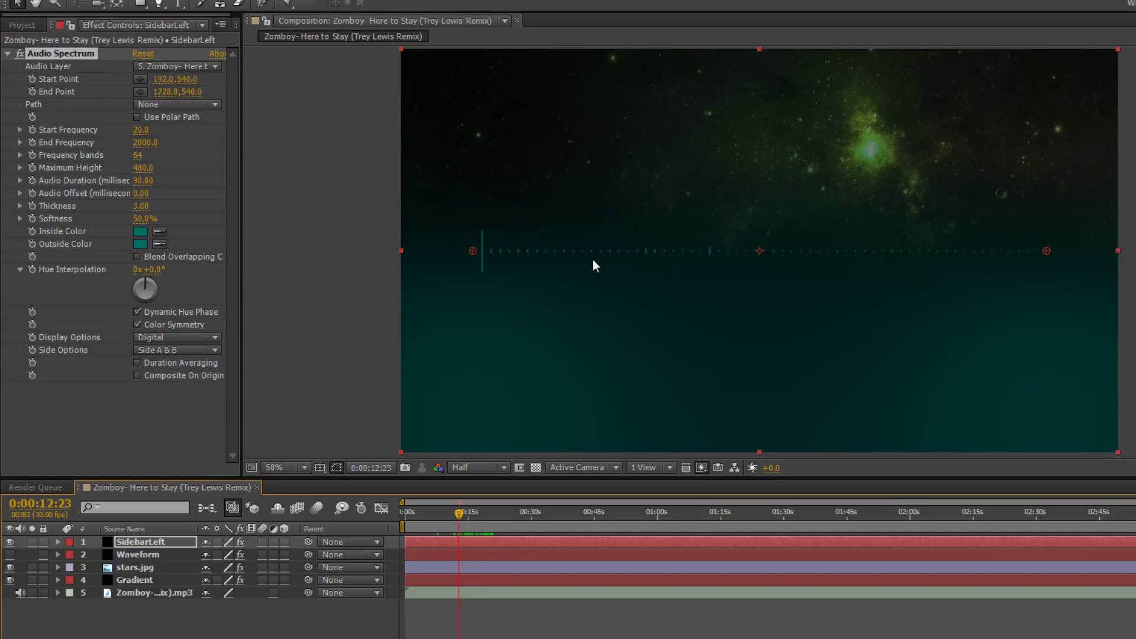
- Set SidebarLeft's Audio Spectrum start point to 0, 0 and its end point to 0, 1080
click(163, 79)
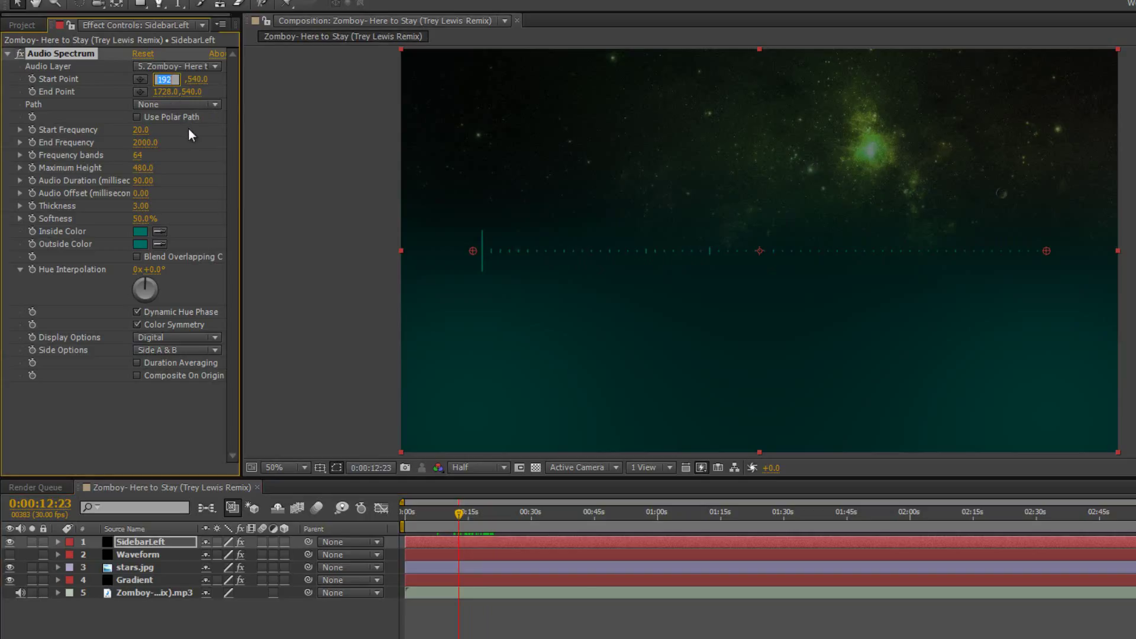
text(0)
key(Return)
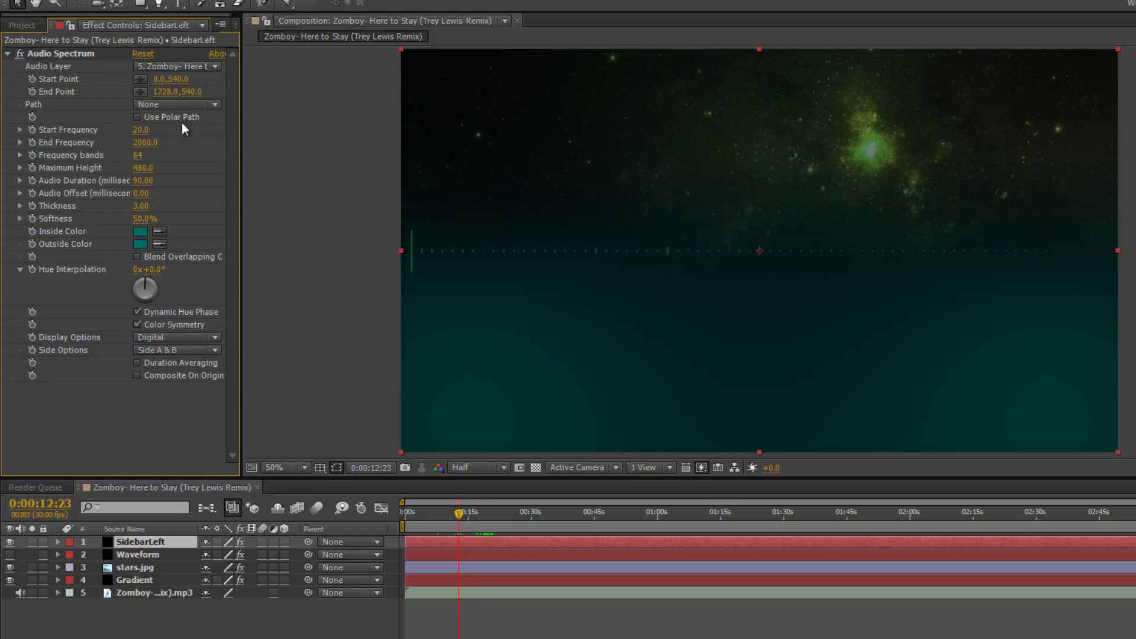
text(0)
key(Return)
mouse_move(182, 89)
mouse_down()
mouse_move(233, 94)
mouse_move(181, 103)
mouse_up()
click(179, 93)
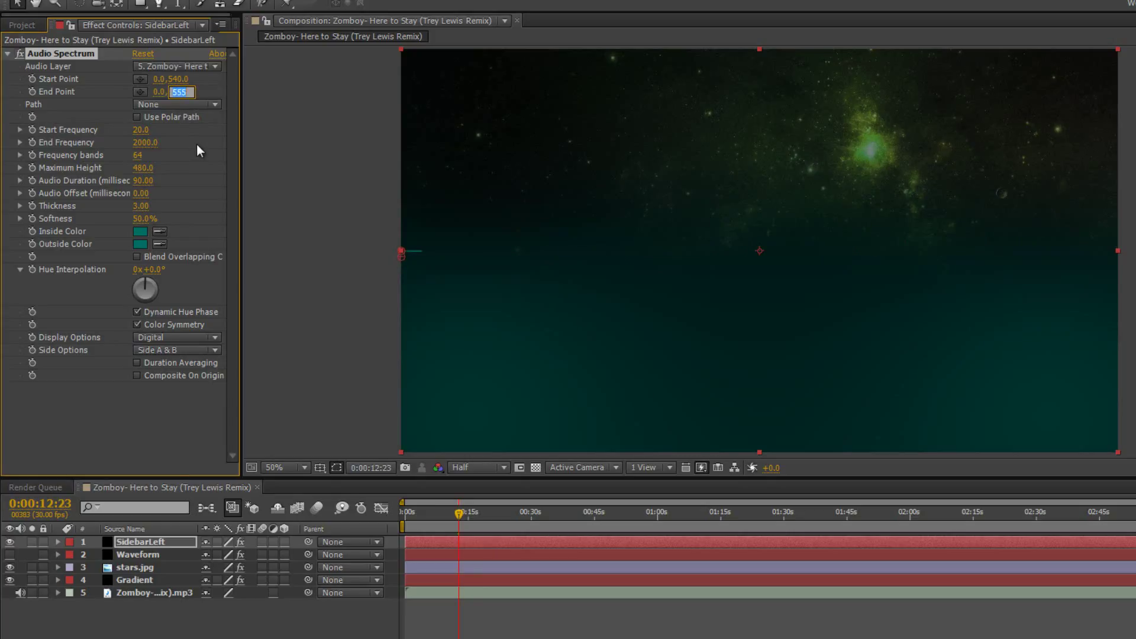
text(1080)
key(Return)
click(178, 78)
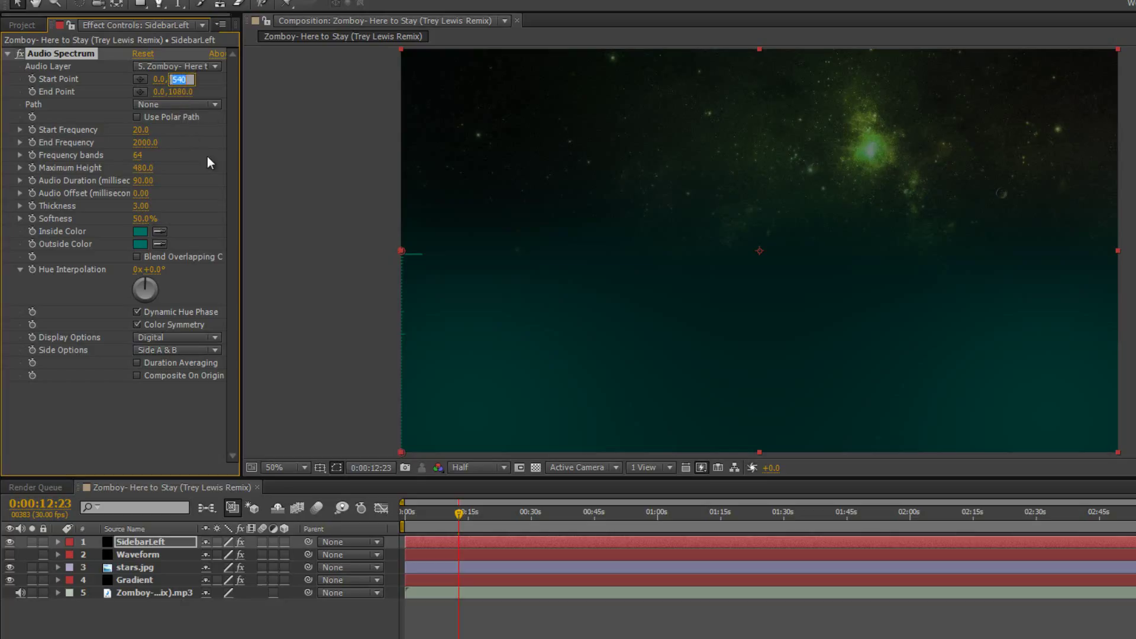
text(0)
key(Return)
- Move to 0:00:11:21 and set SidebarLeft's Audio Spectrum to start frequency 80 and 87 frequency bands
mouse_move(460, 515)
mouse_down()
mouse_move(500, 524)
mouse_move(454, 524)
mouse_up()
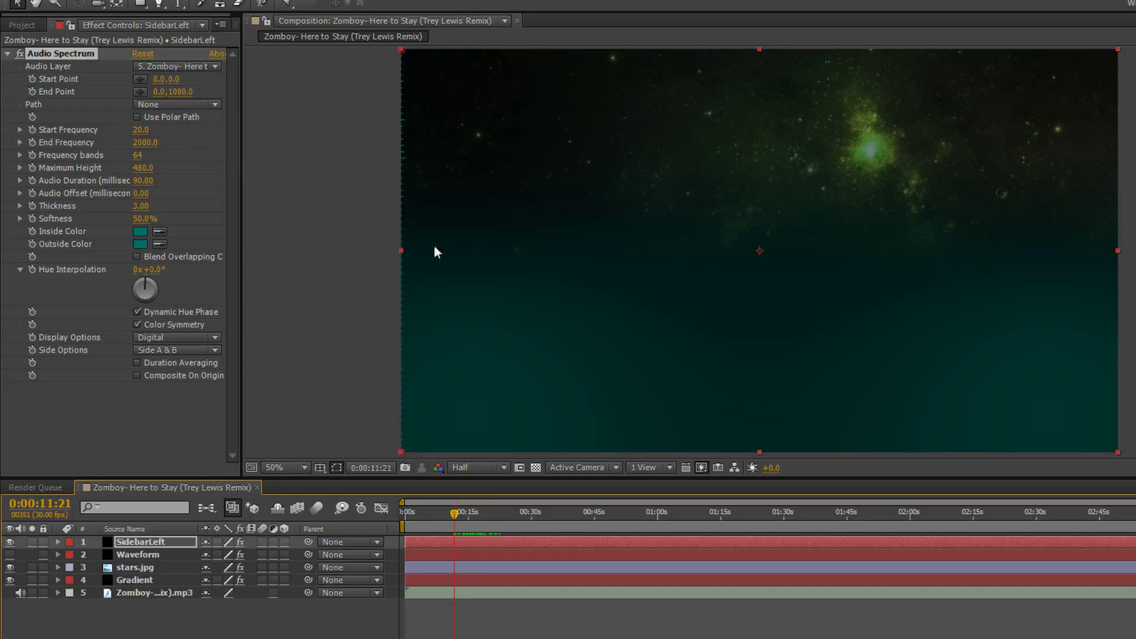
click(142, 130)
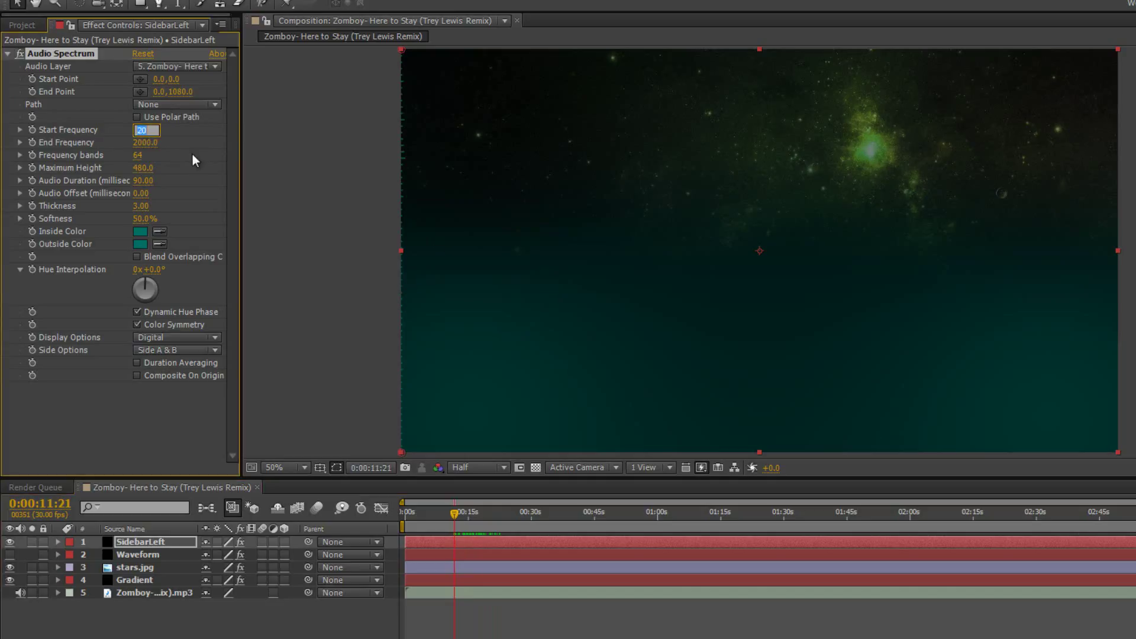
text(80)
key(Return)
drag(143, 157, 150, 158)
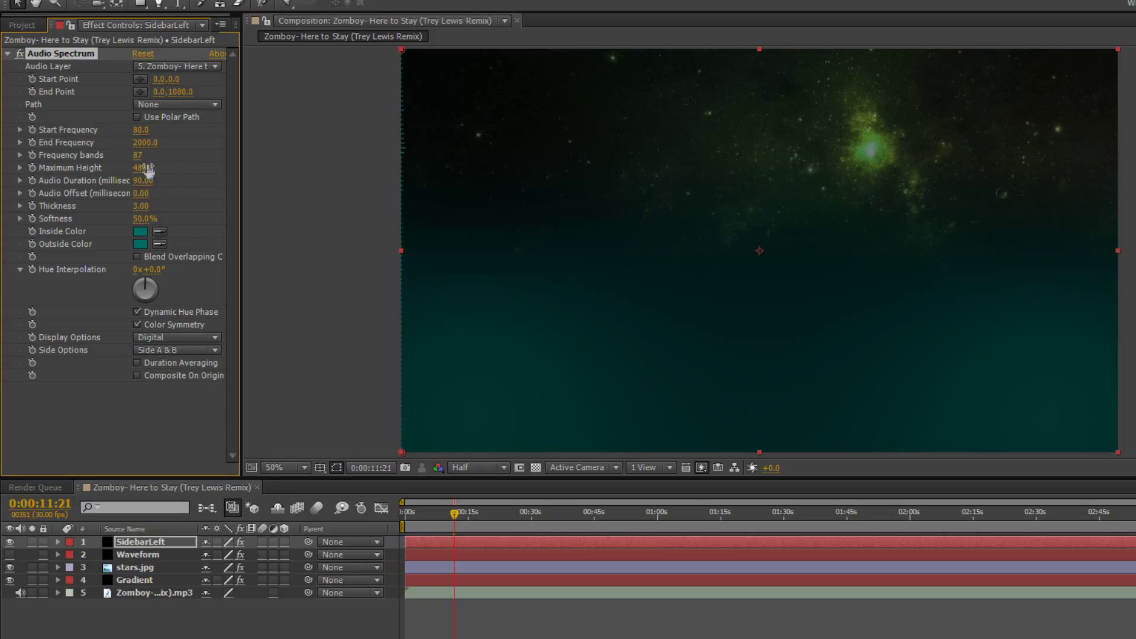
- Set SidebarLeft's Audio Spectrum maximum height to 2050, thickness to 10 and softness to 0%
click(145, 168)
text(2050)
key(Return)
click(140, 206)
text(10)
key(Return)
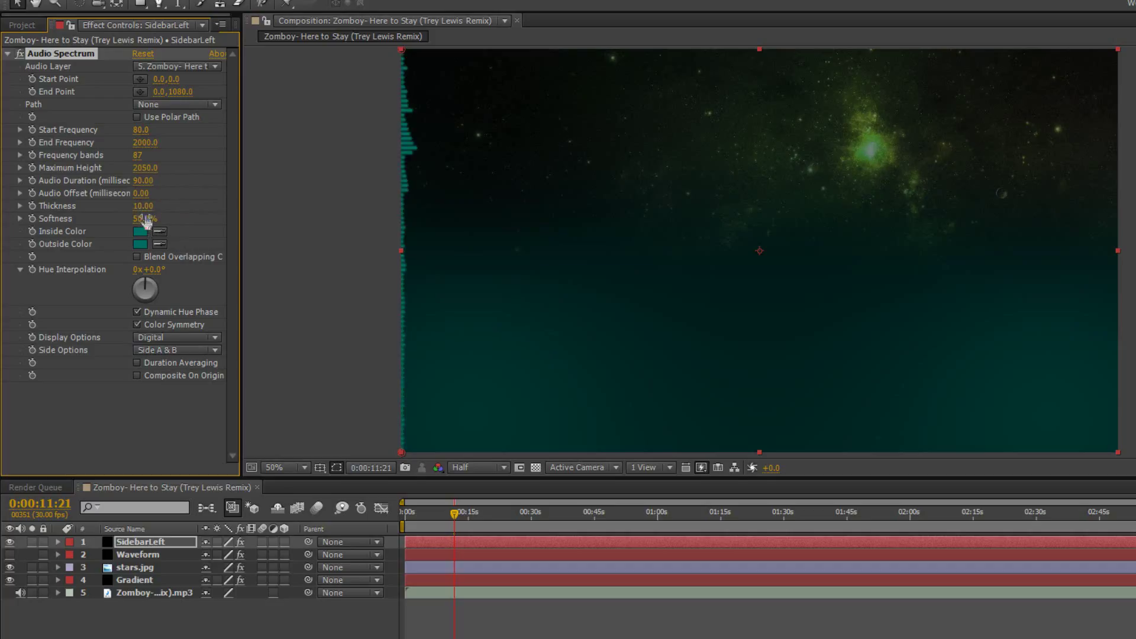
drag(142, 219, 29, 225)
- Preview the sidebar spectrum's motion from the start of the composition and return to 0:00:00:00
drag(469, 514, 359, 510)
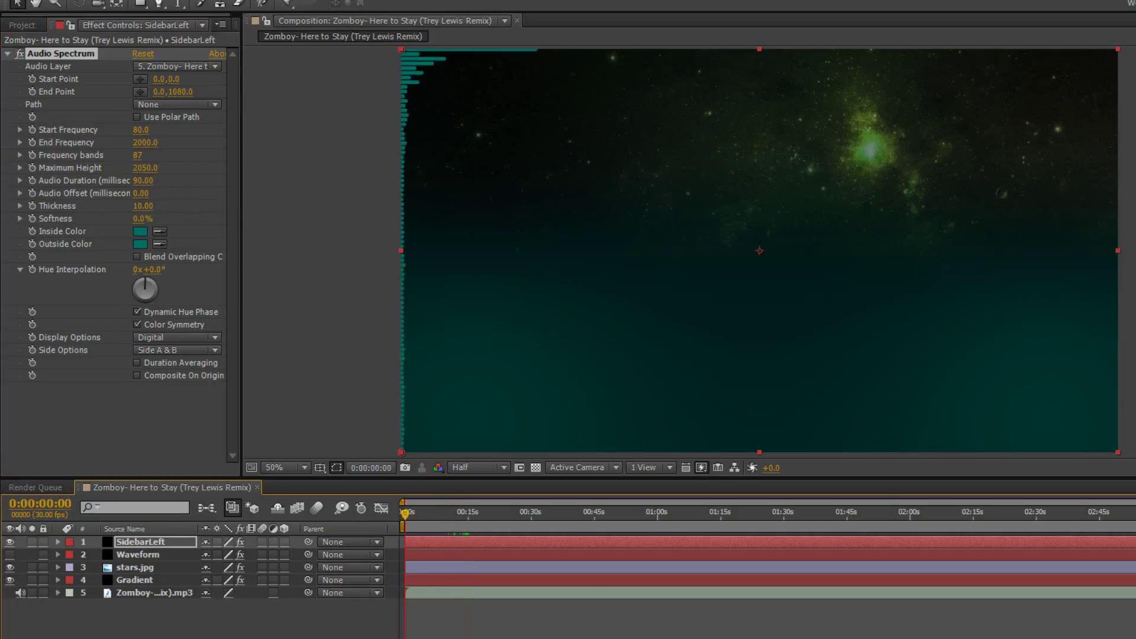
key(space)
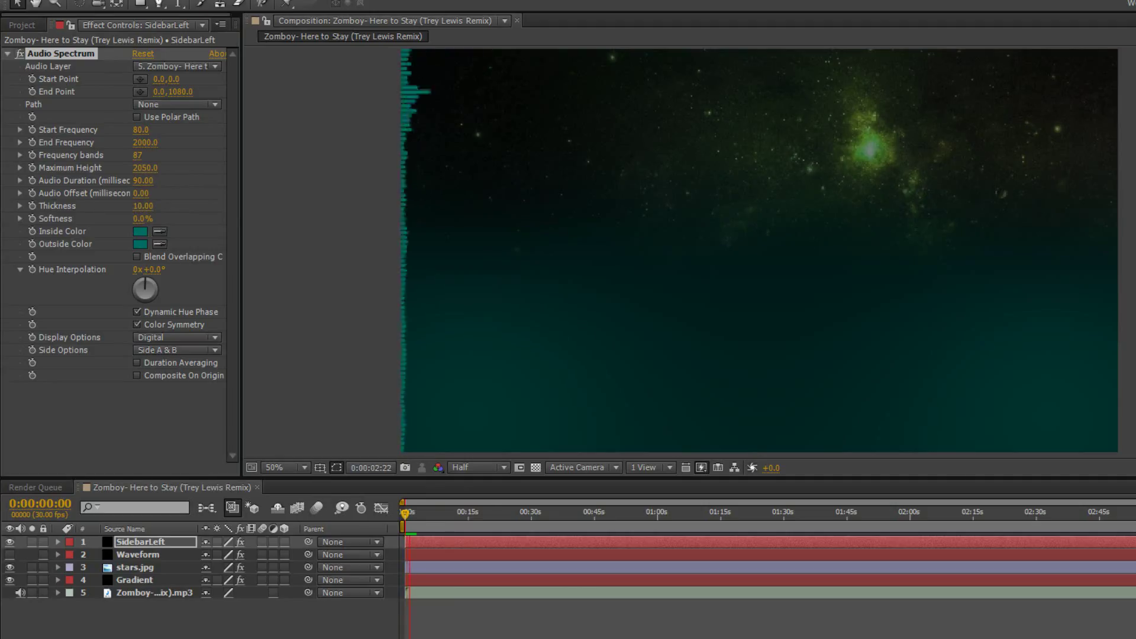
drag(427, 516, 373, 515)
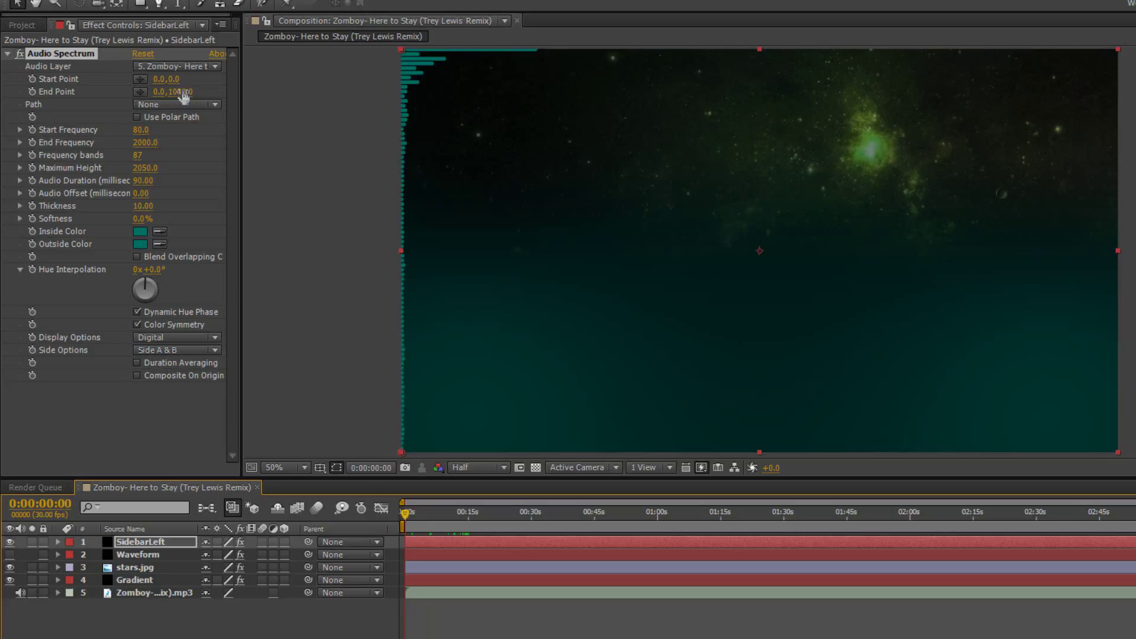
- Flip the sidebar spectrum by setting its start point to 0, 1080 and its end point to 0, 0
click(189, 80)
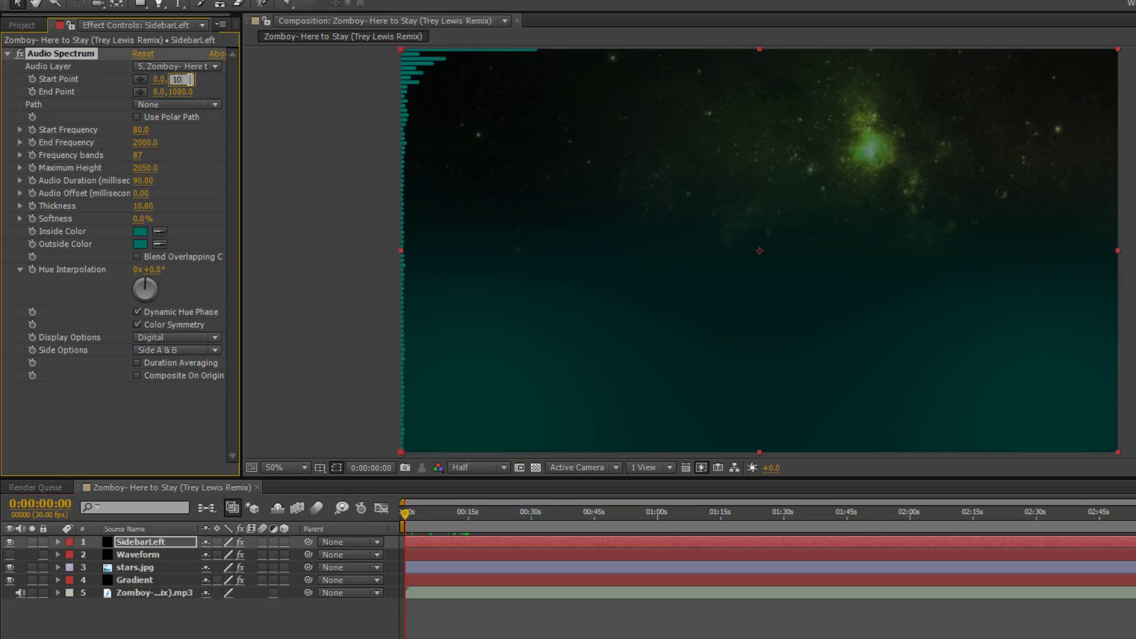
click(180, 91)
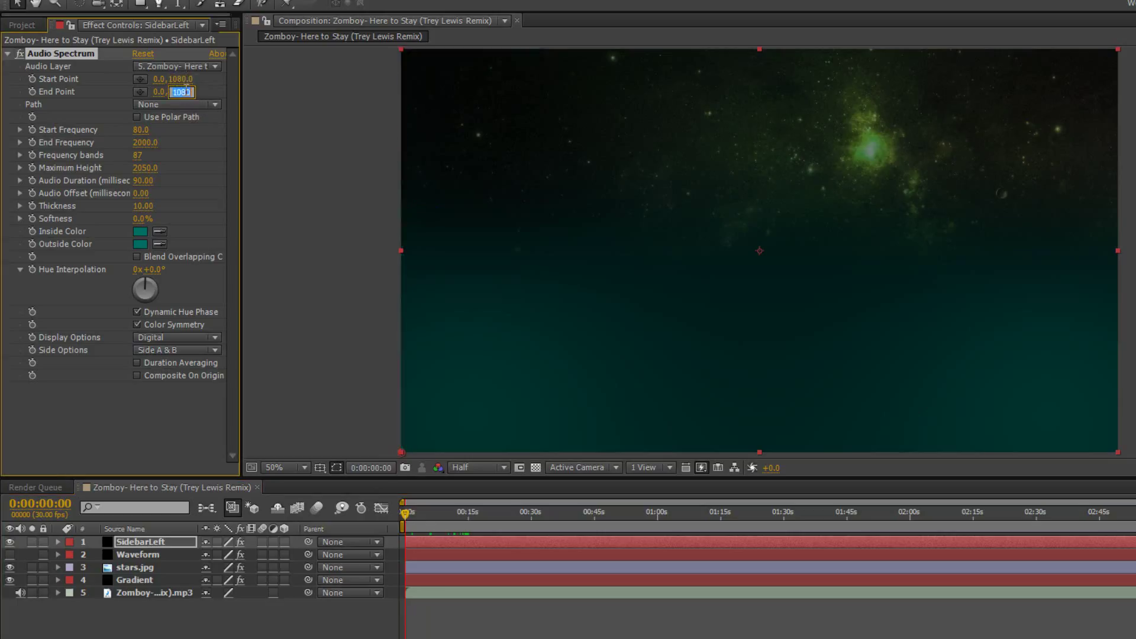
text(0)
key(Return)
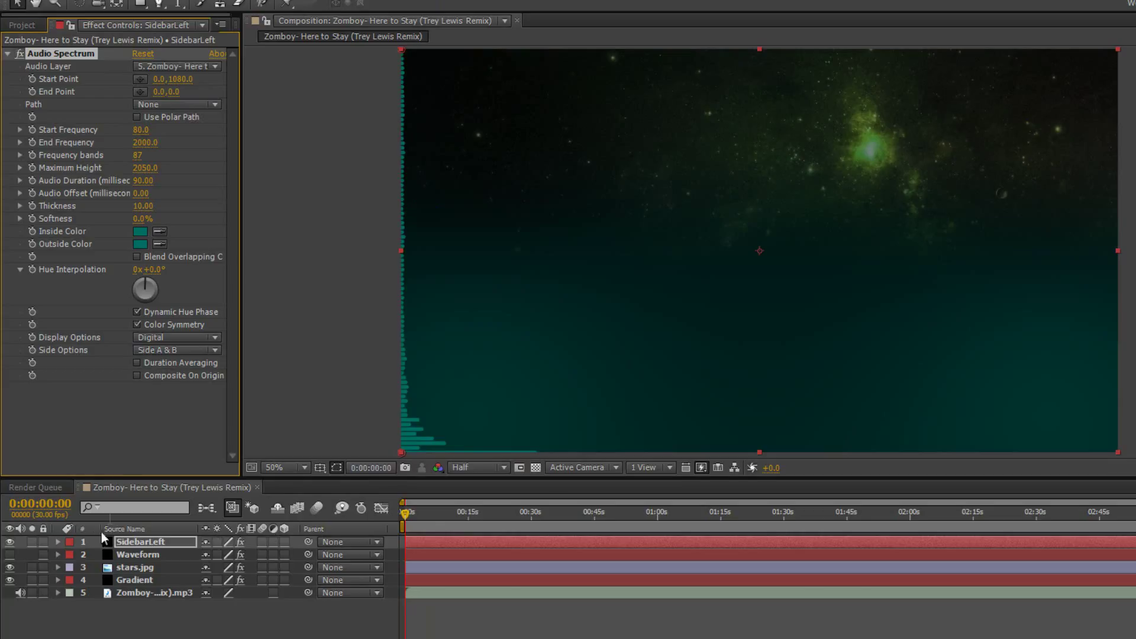
click(157, 349)
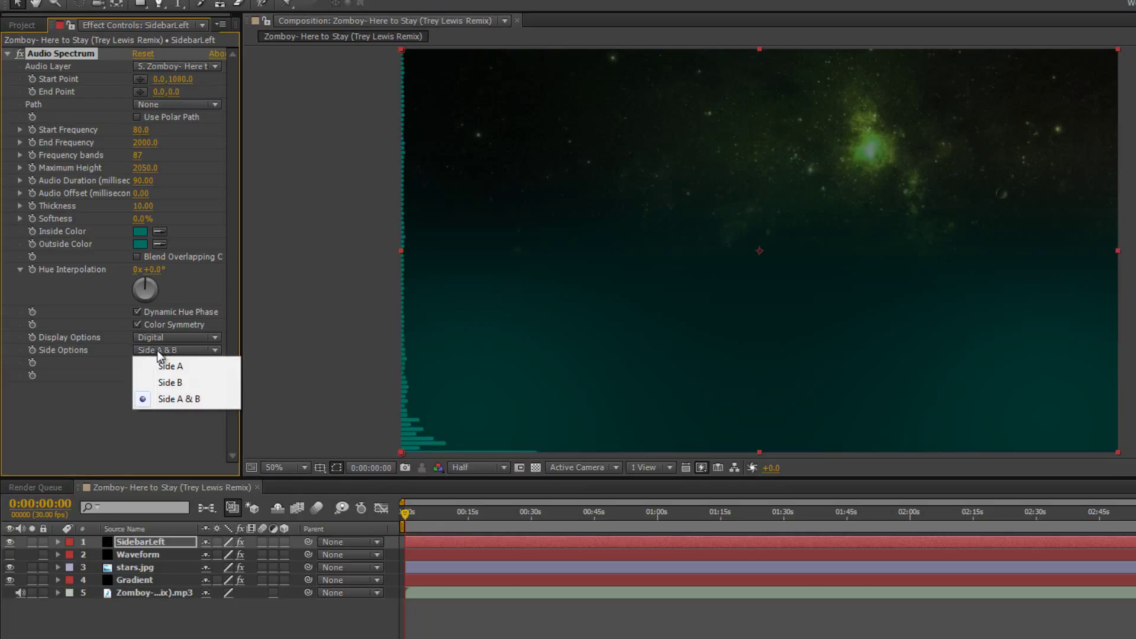
click(137, 443)
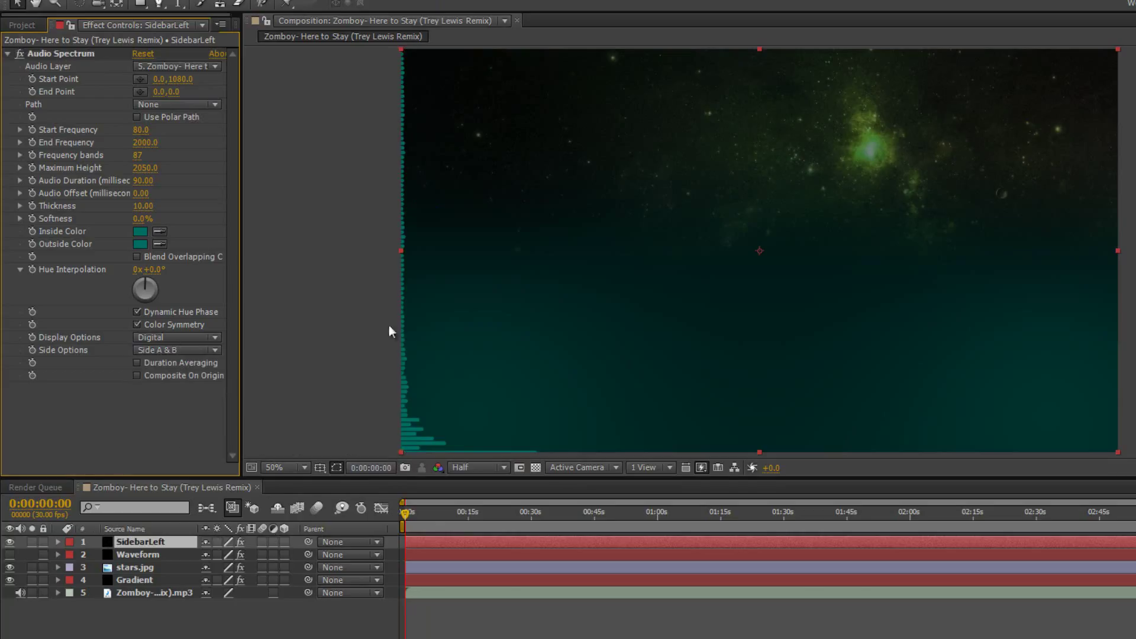
right_click(122, 542)
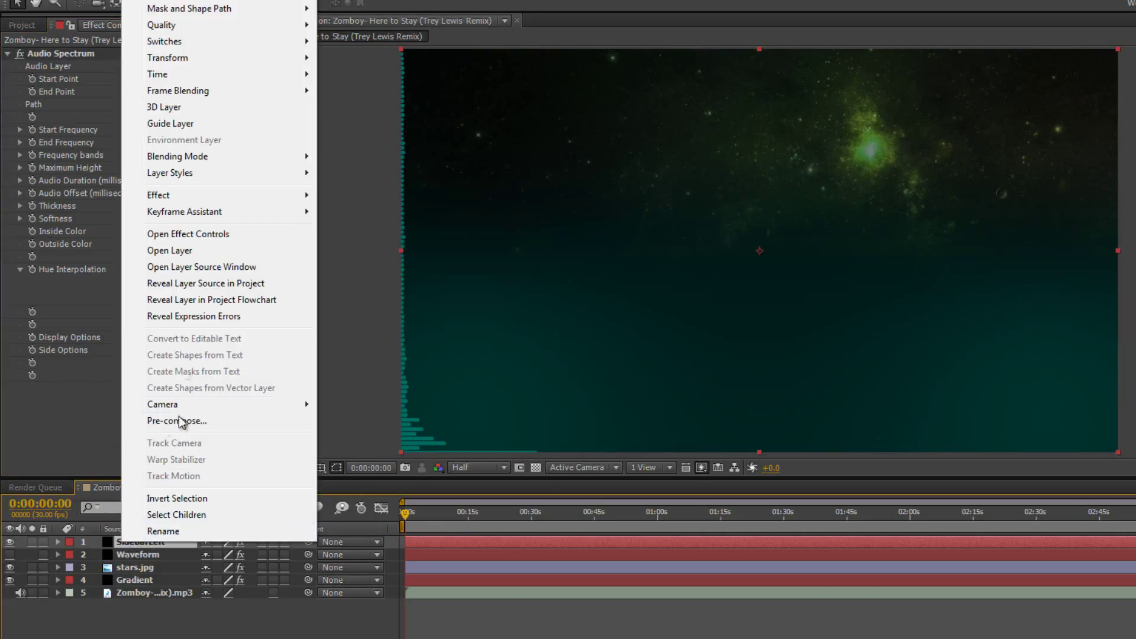
click(73, 443)
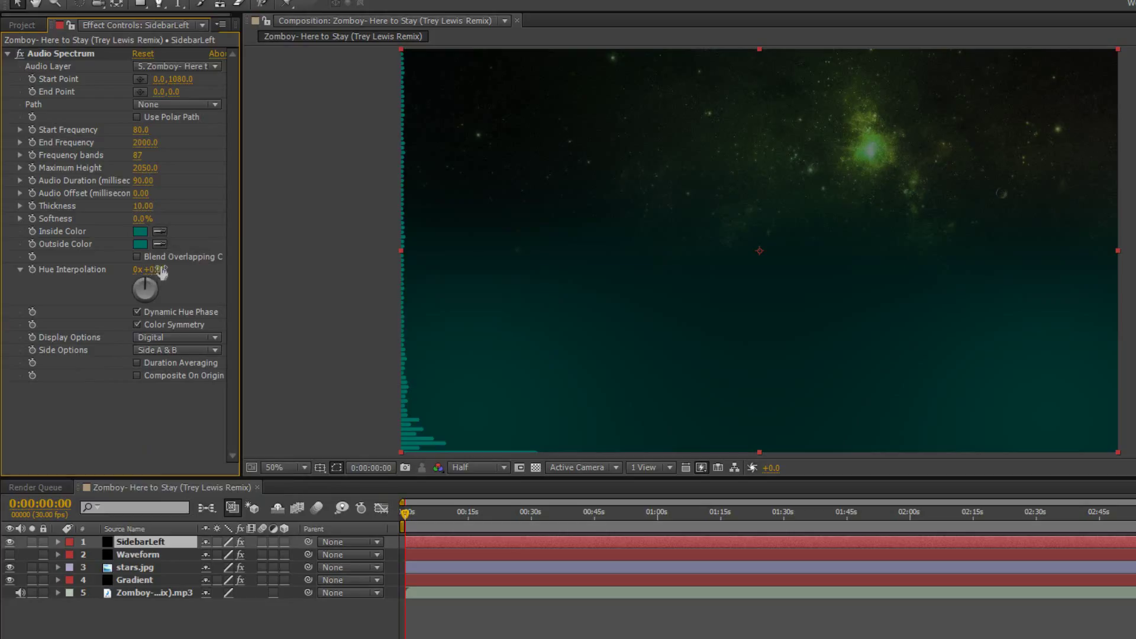
- Turn off Color Symmetry for SidebarLeft's Audio Spectrum and set its hue interpolation to -19°
click(137, 325)
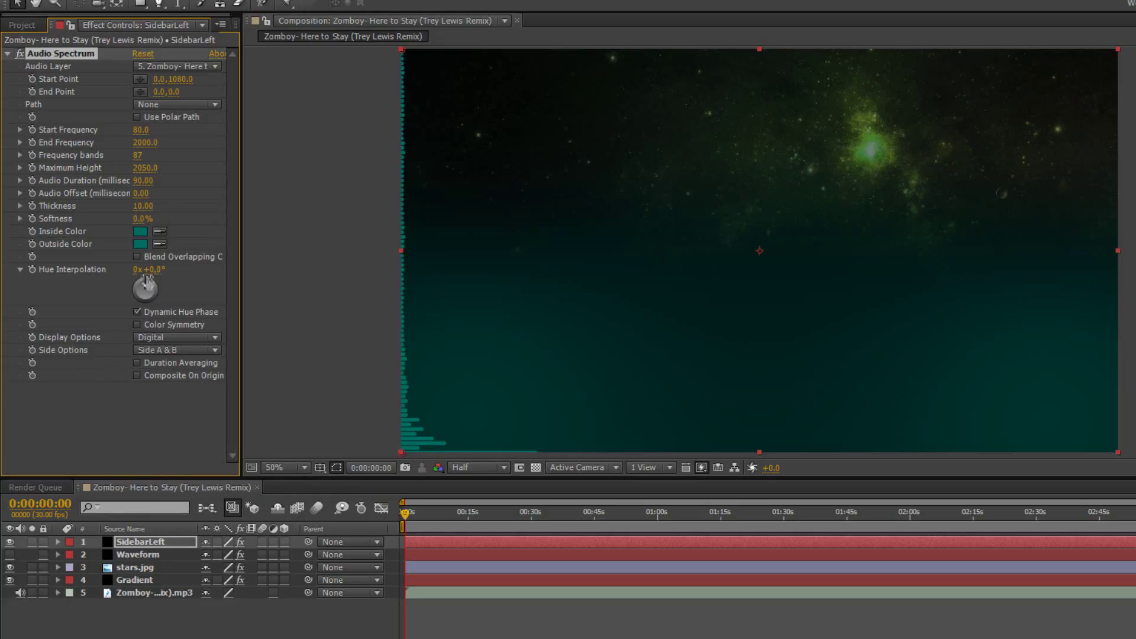
drag(145, 279, 150, 287)
- Duplicate the SidebarLeft layer, keeping the copy in the same position
click(140, 543)
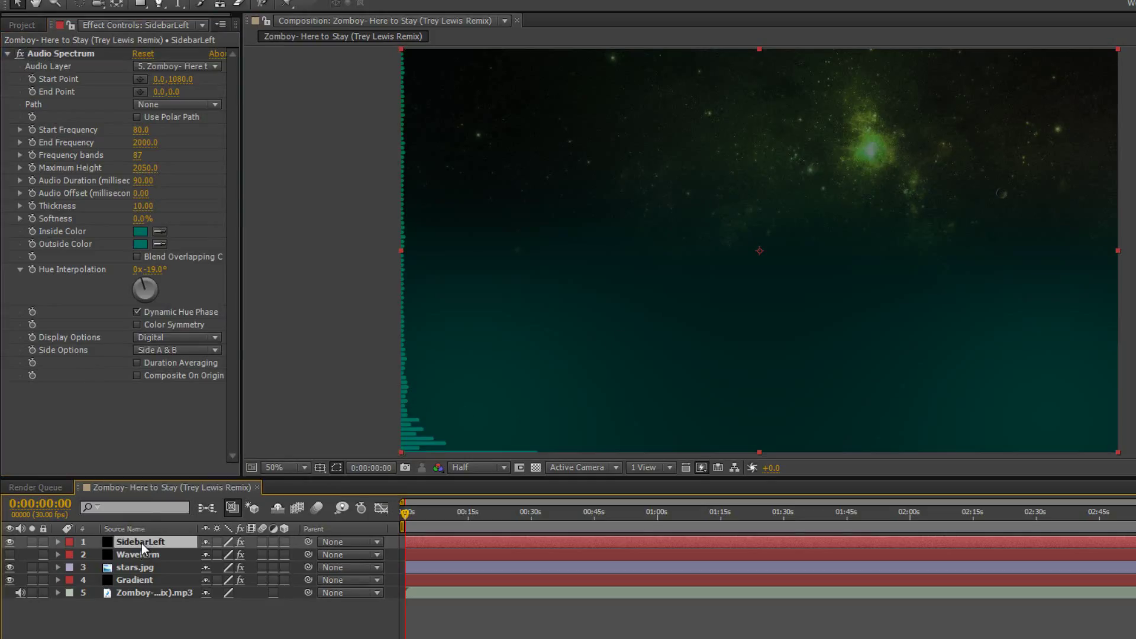
key(ctrl+d)
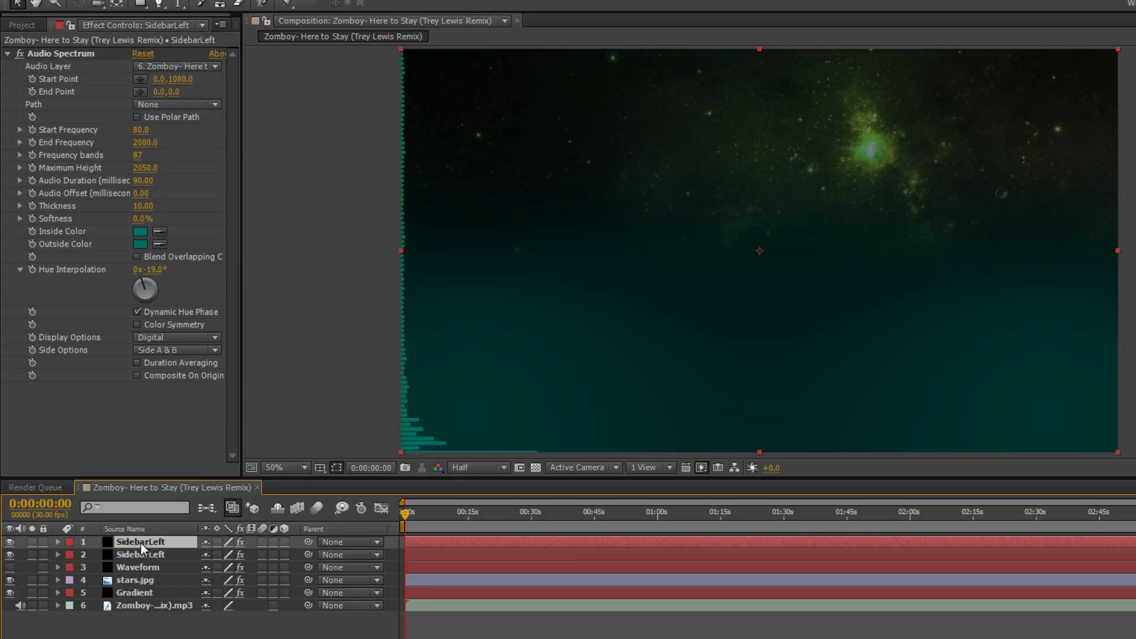
drag(423, 335, 479, 336)
key(ctrl+z)
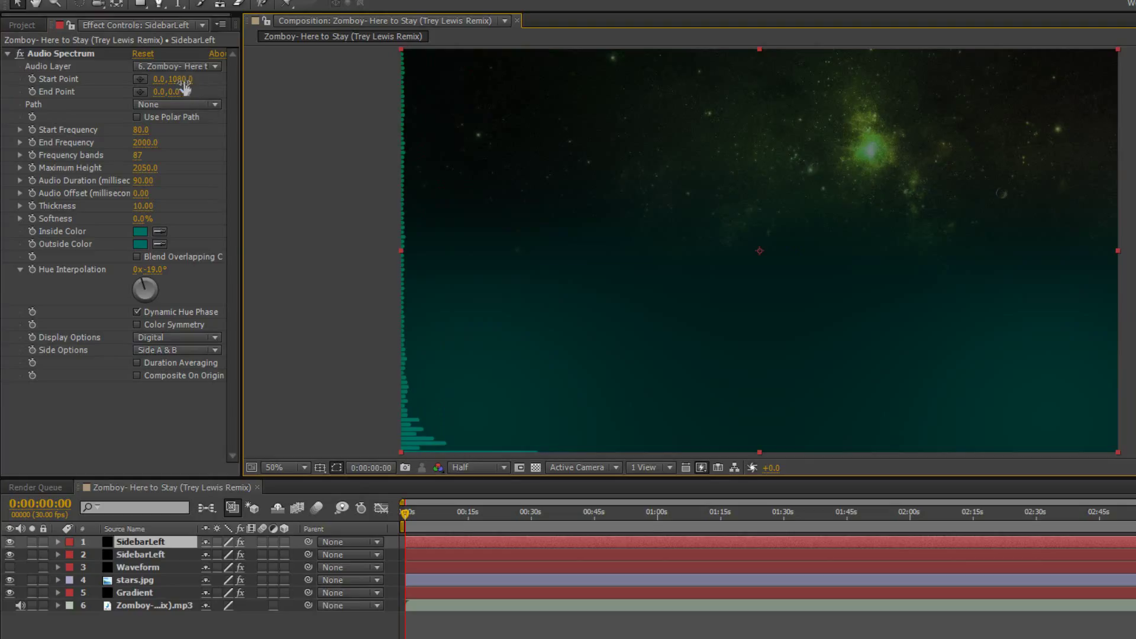
- Set the upper SidebarLeft copy's Audio Spectrum start point to 1920, 1080 and its end point to 1920, 0
click(157, 80)
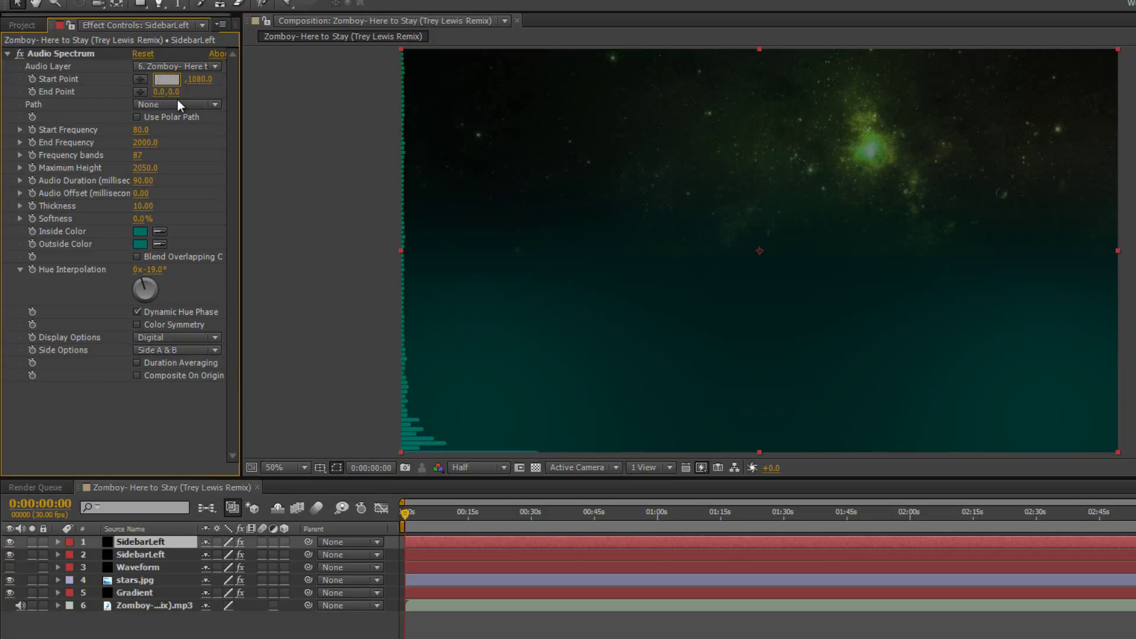
text(1080)
key(Return)
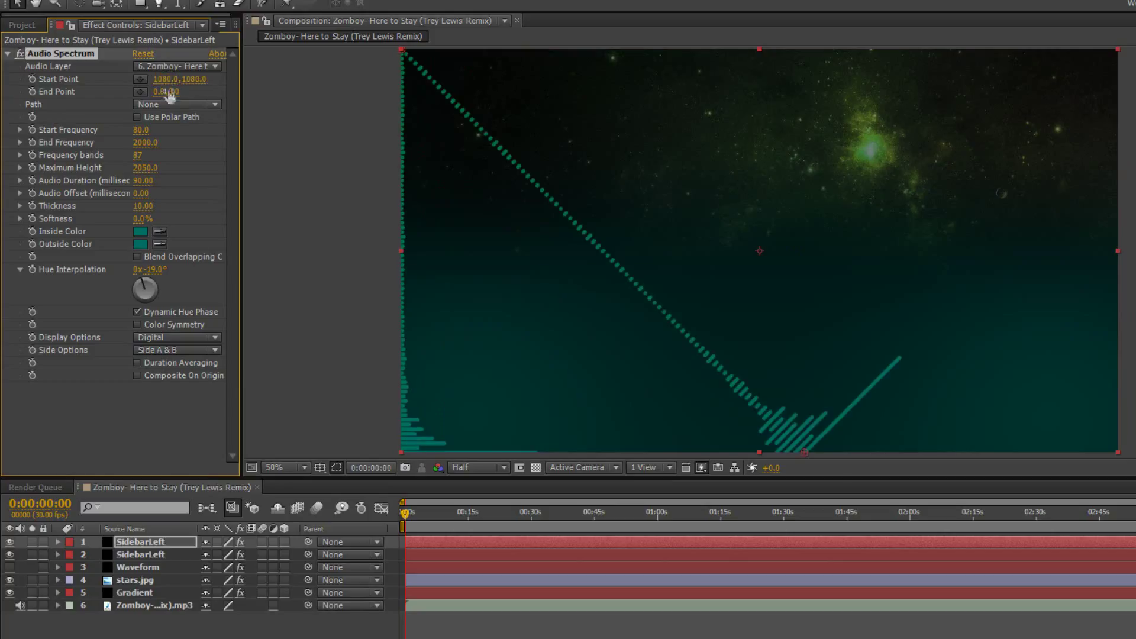
click(169, 81)
text(1920)
click(157, 92)
text(0)
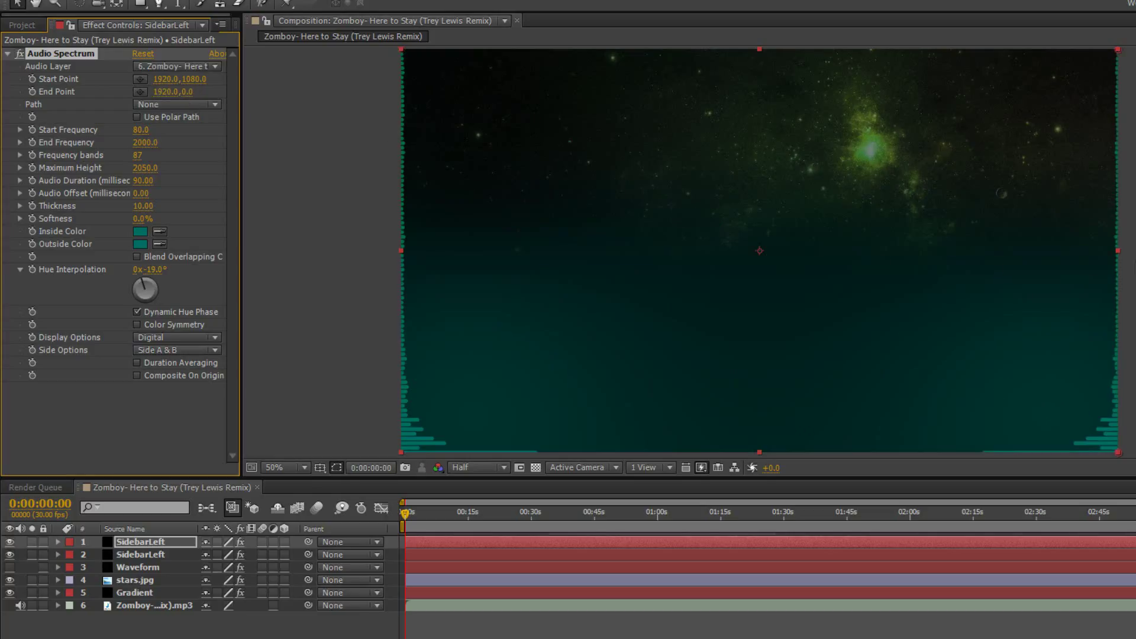
click(133, 624)
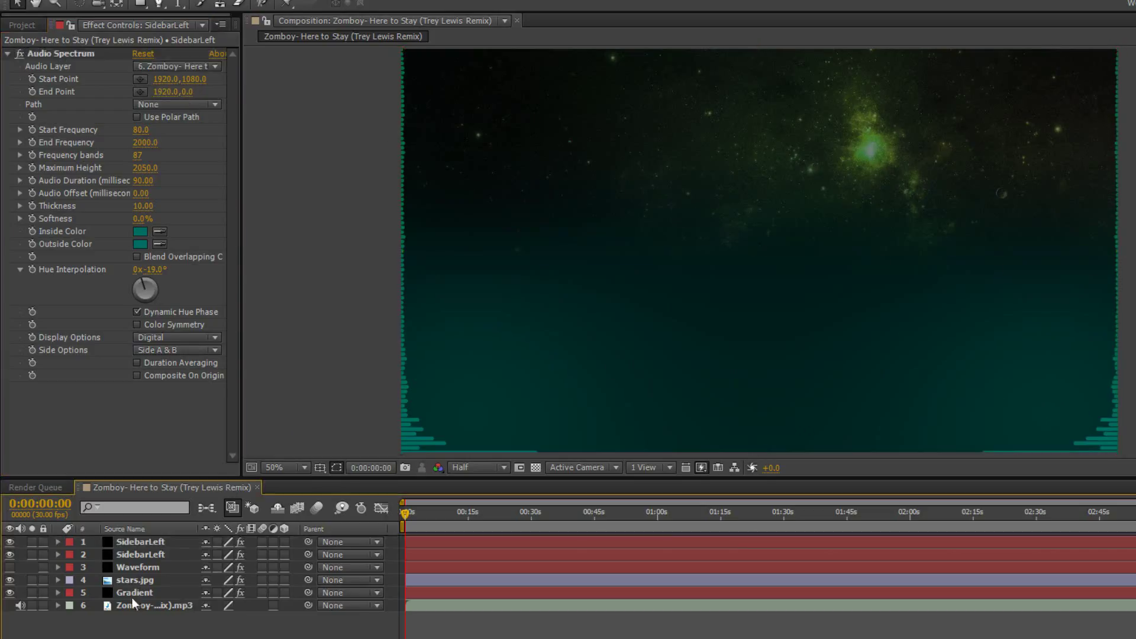
click(147, 544)
click(146, 555)
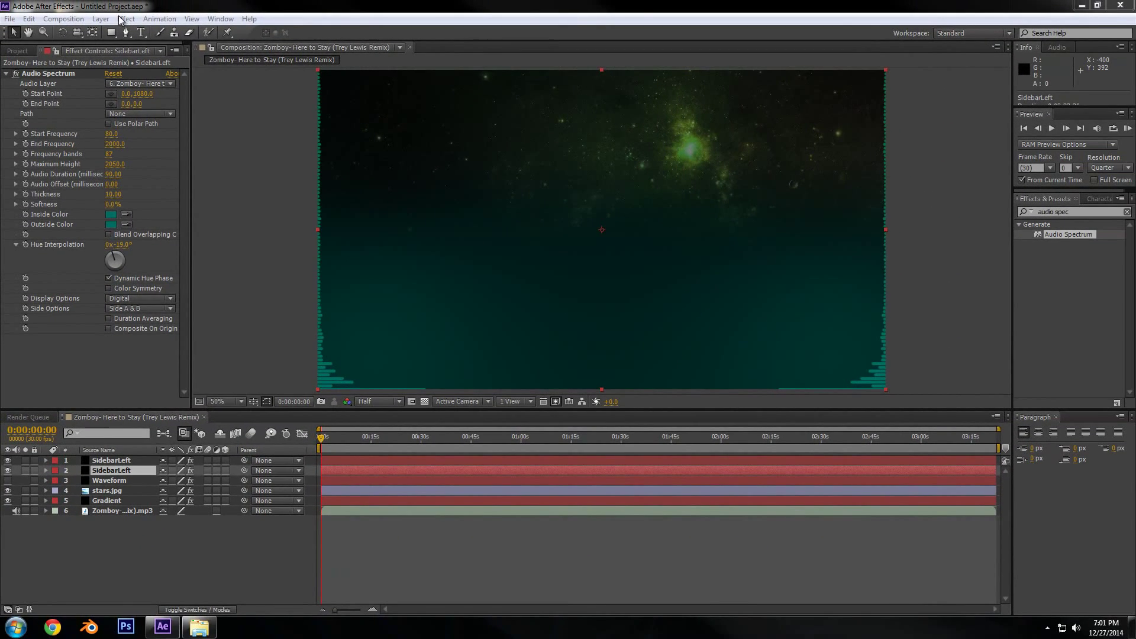
- Create a new black 1920 x 1080 solid layer named Bass ring
click(101, 19)
mouse_move(152, 34)
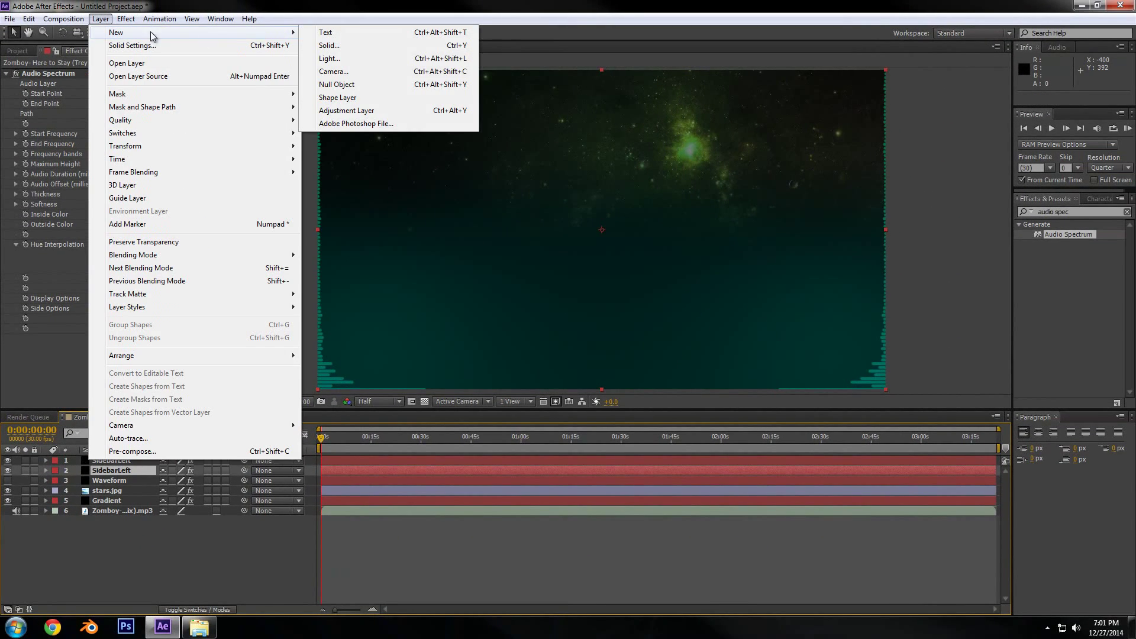
click(336, 46)
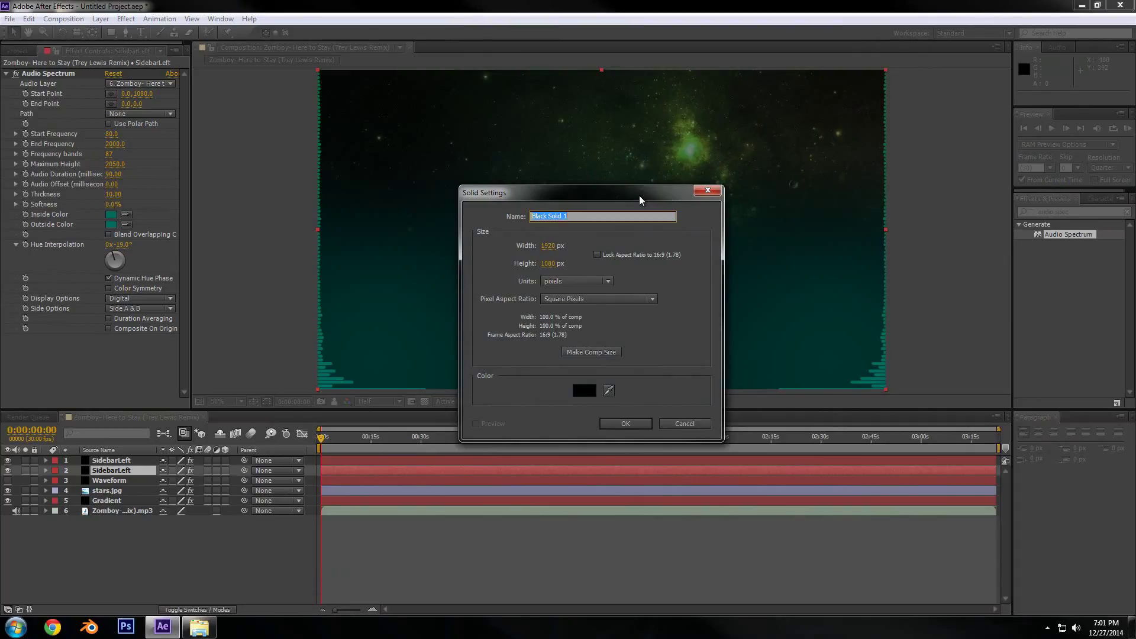
text(Bass ring)
click(626, 424)
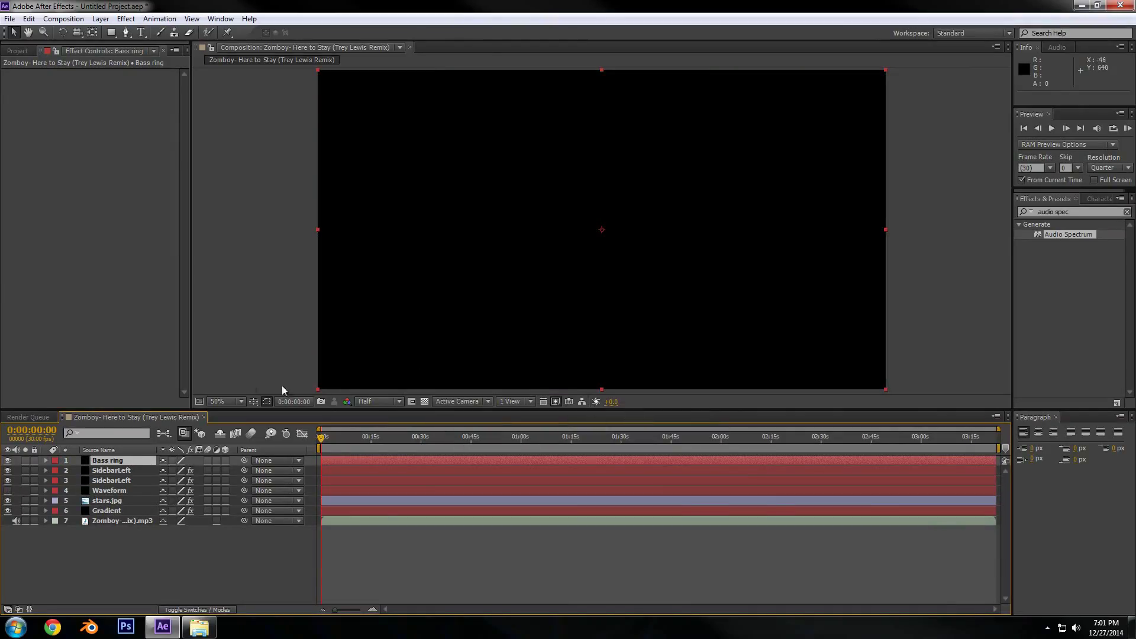
- Pre-compose the Bass ring layer, leaving all attributes in the current composition, and open the new composition
right_click(116, 461)
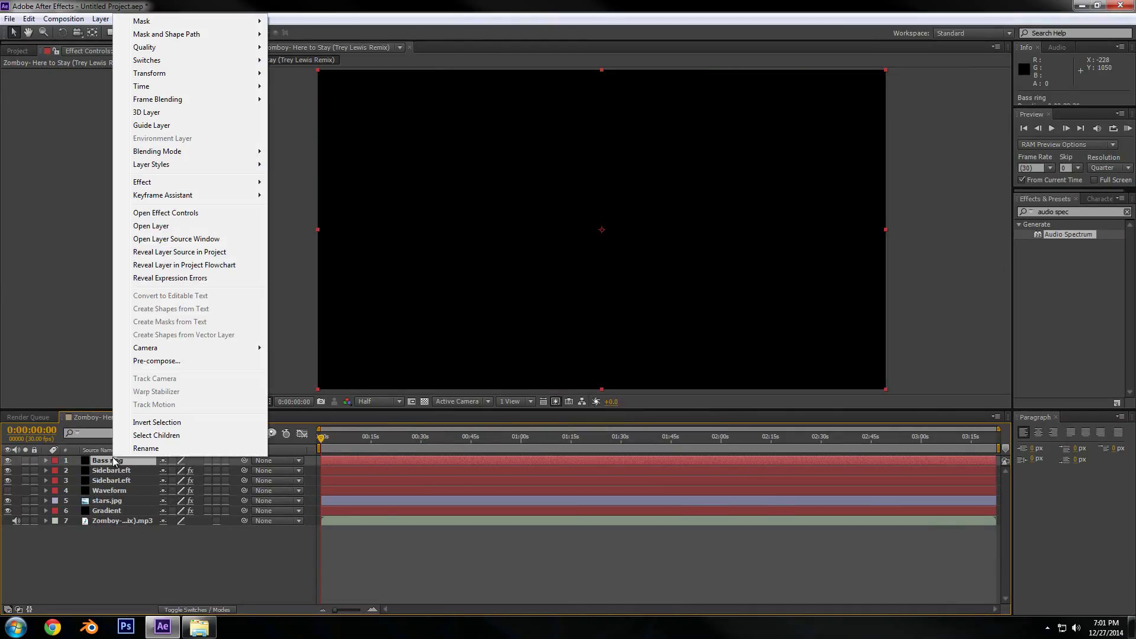
click(178, 360)
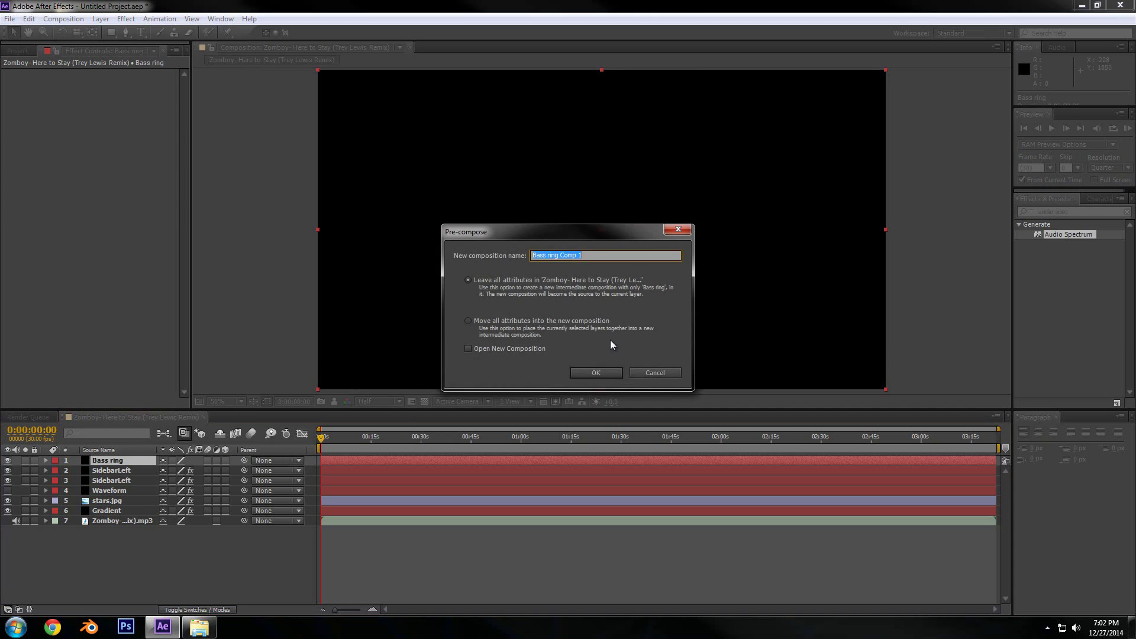
click(596, 373)
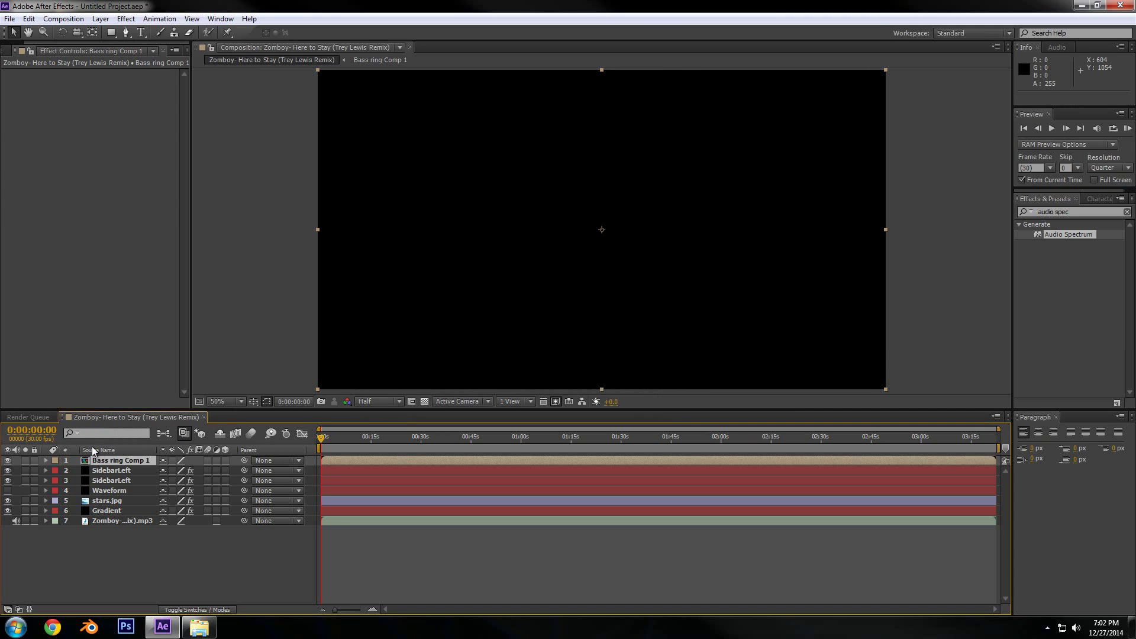
double_click(126, 462)
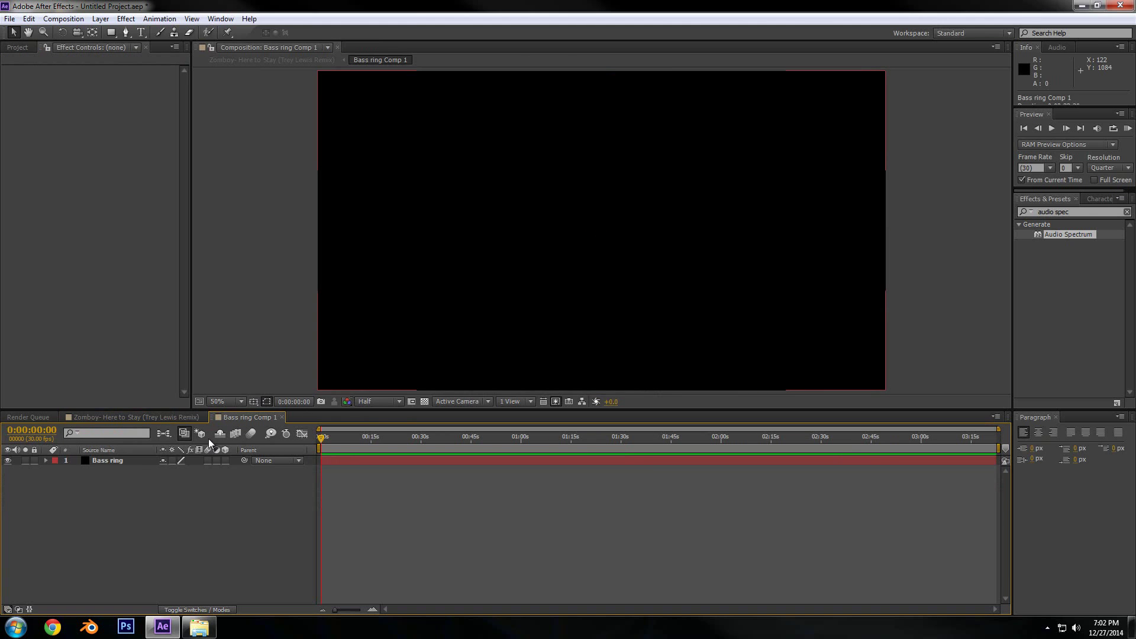
- Find the Fill effect and apply it to the Bass ring layer
click(112, 460)
click(1083, 212)
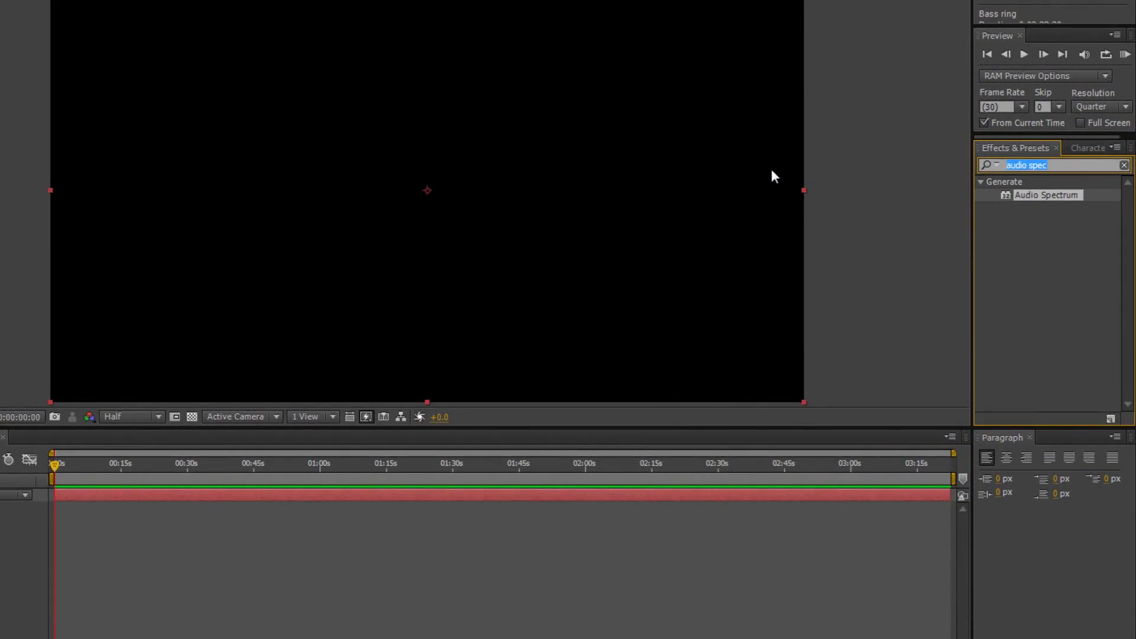
text(fill)
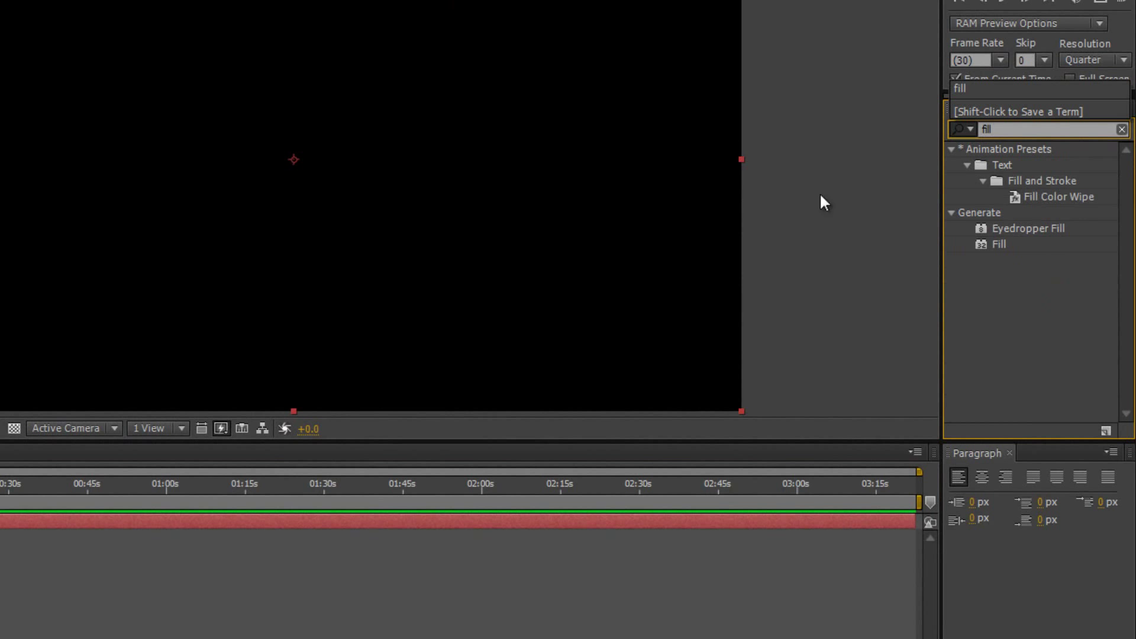
drag(1020, 249, 142, 193)
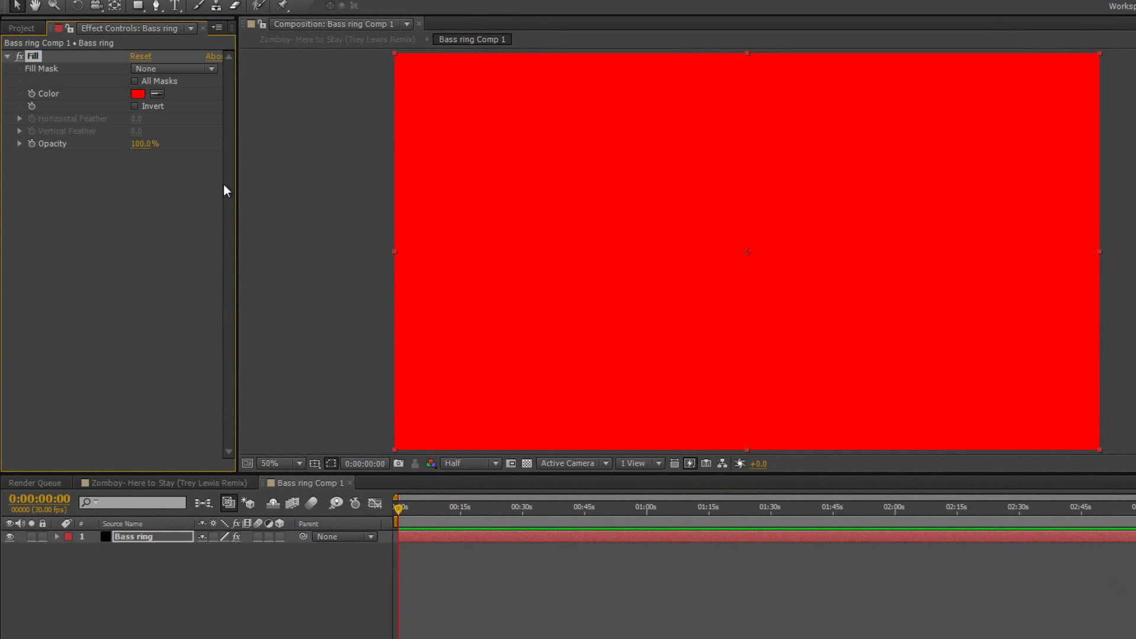
- Set the Bass ring layer's Fill color to teal using the copied hex code
click(140, 94)
click(801, 444)
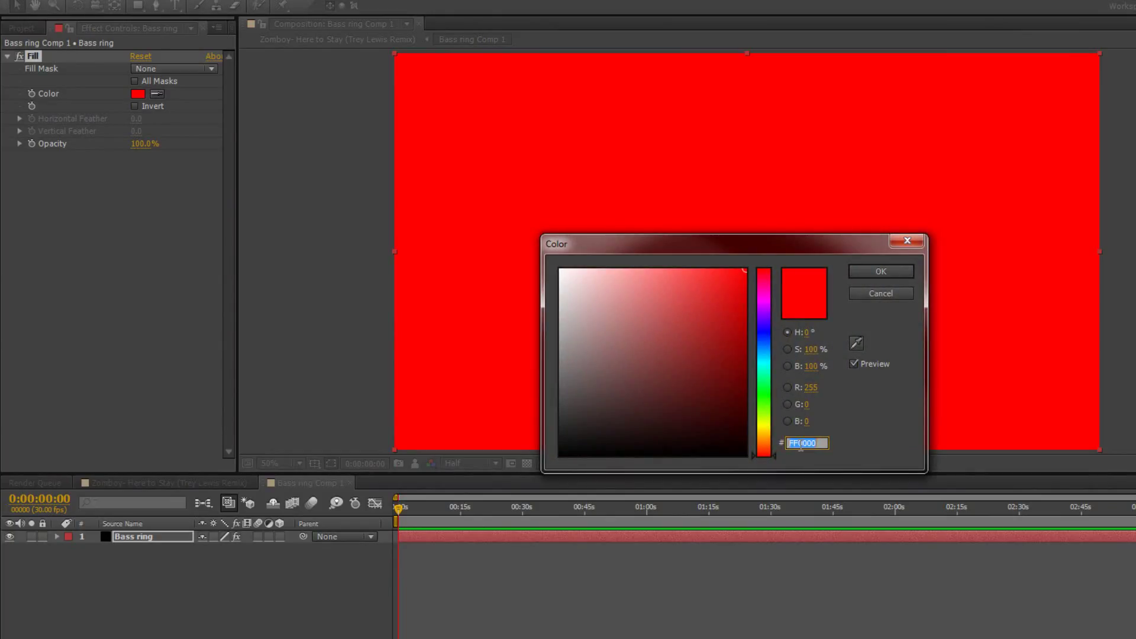
key(ctrl+v)
click(891, 275)
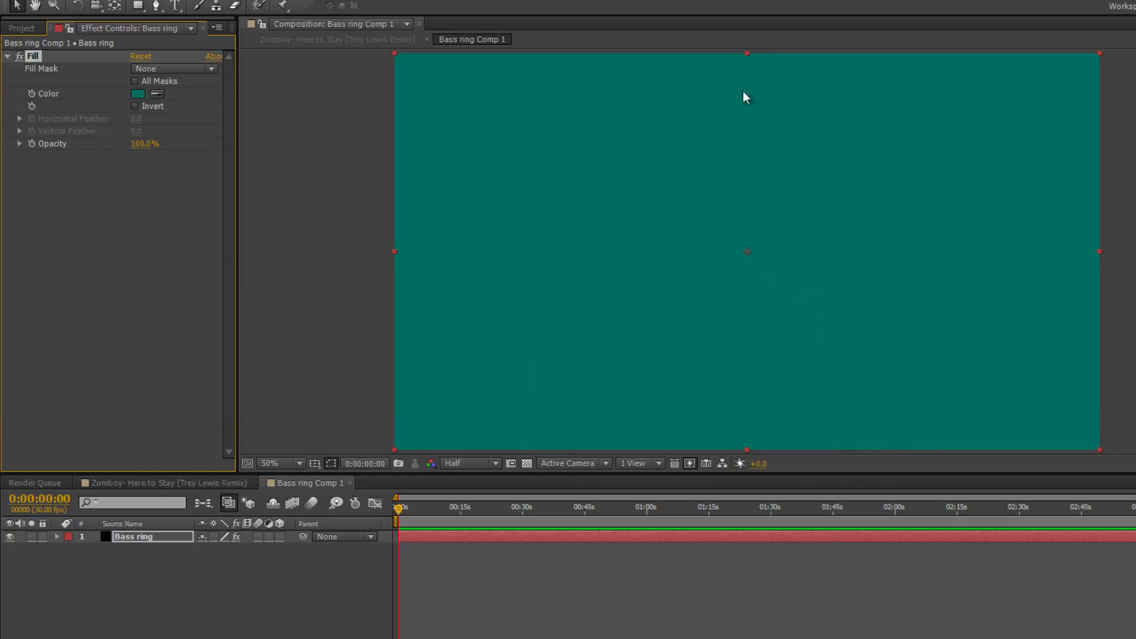
- Squash the Bass ring layer vertically into a thin bar at about 2.6% height scale and add a new mask to it
drag(746, 53, 750, 245)
click(57, 536)
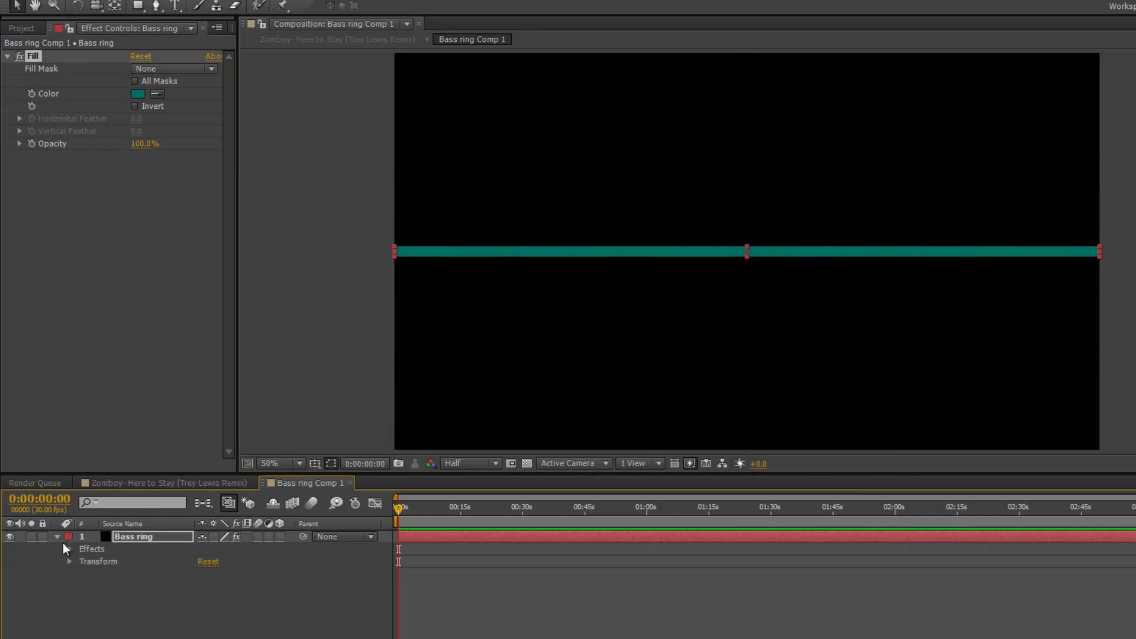
right_click(140, 537)
mouse_move(314, 3)
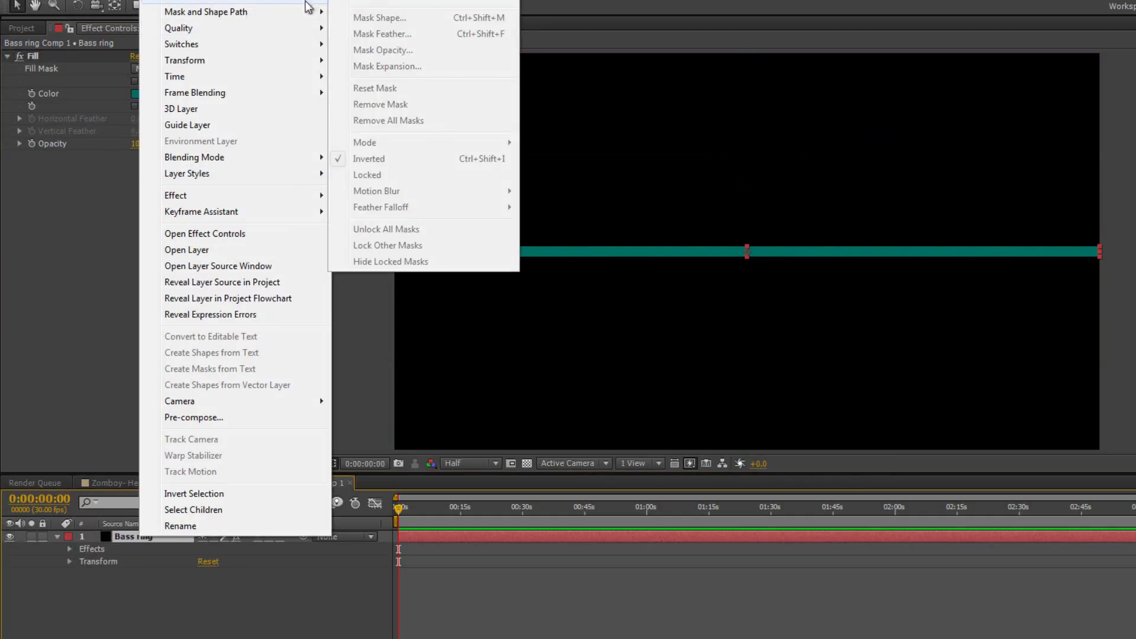
click(391, 3)
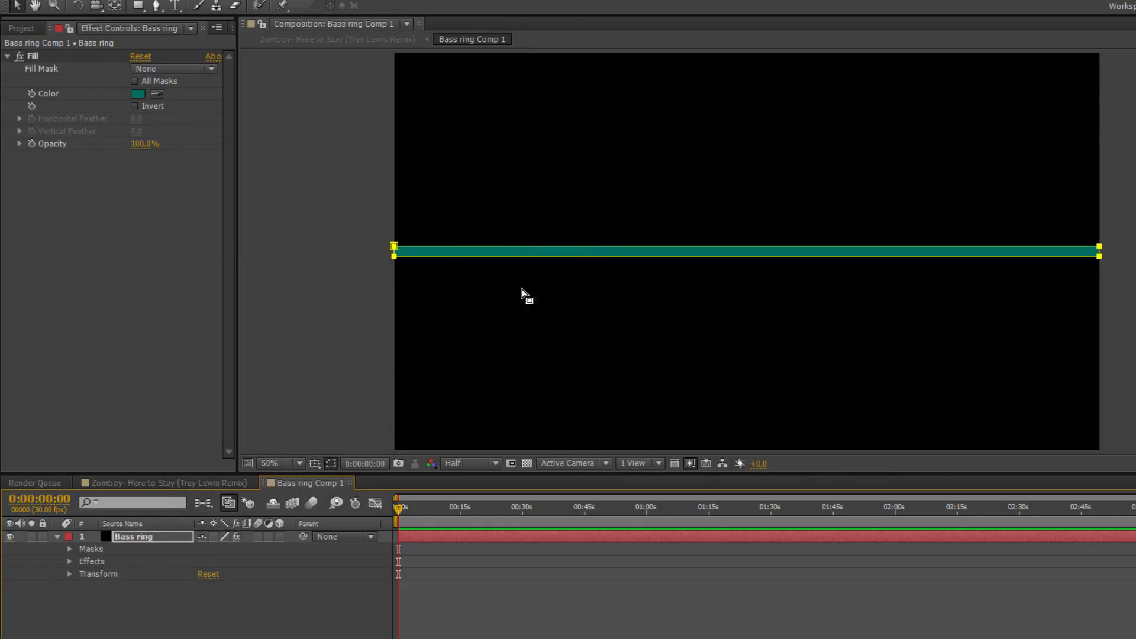
- Set Mask 1's bounding box to -2000 px left and 3000 px right, and its feather to about 672 pixels
click(70, 548)
click(82, 561)
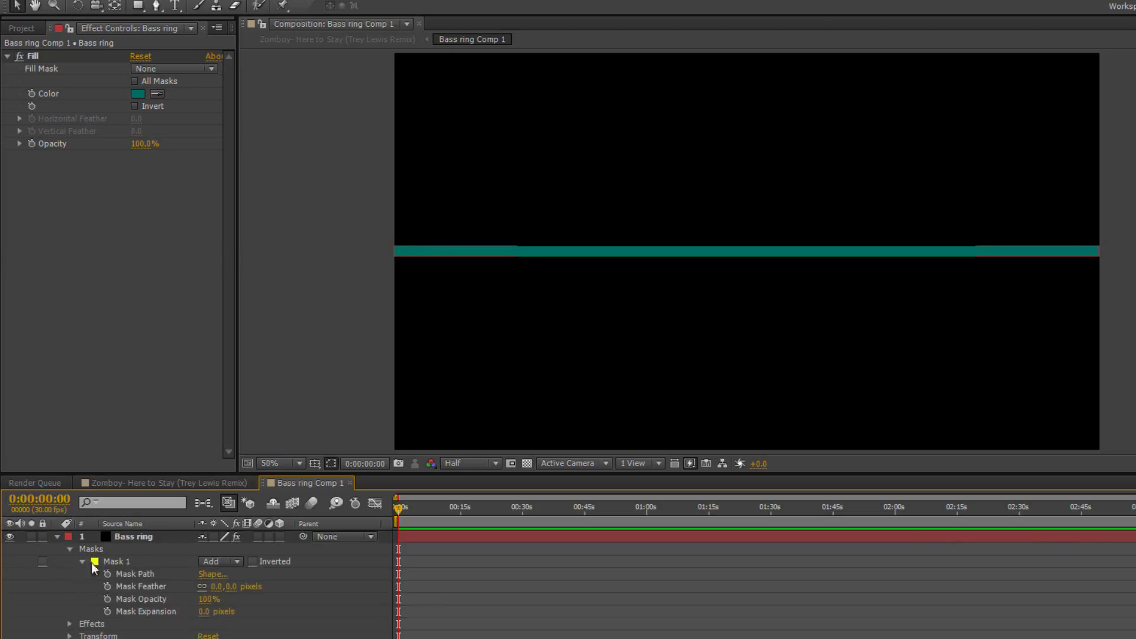
click(216, 575)
double_click(665, 304)
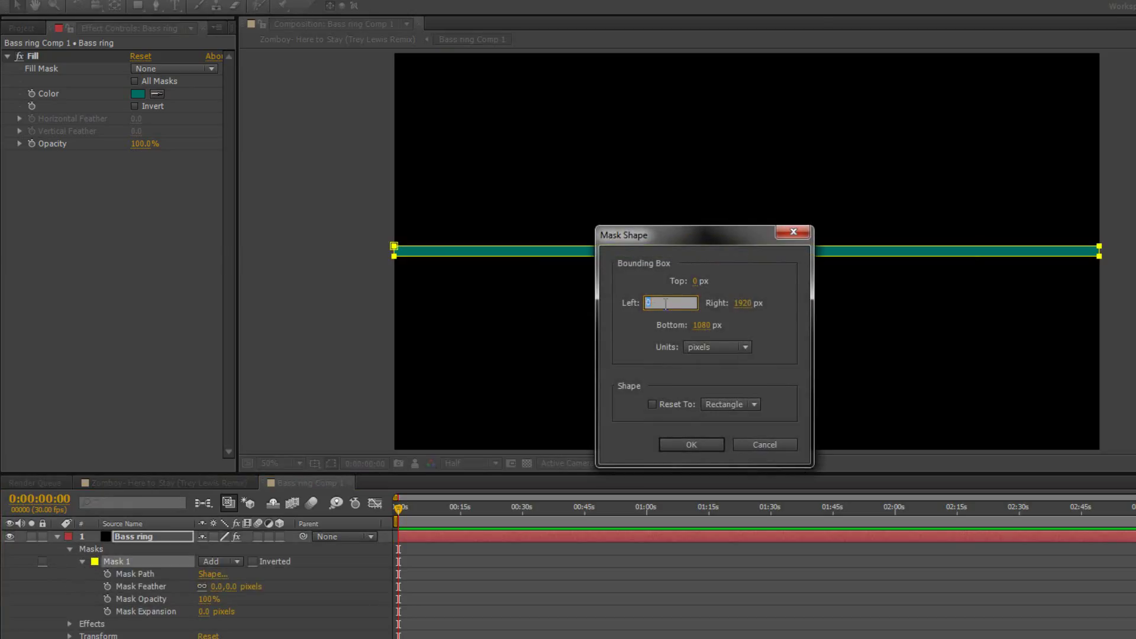
text(-2000)
key(Tab)
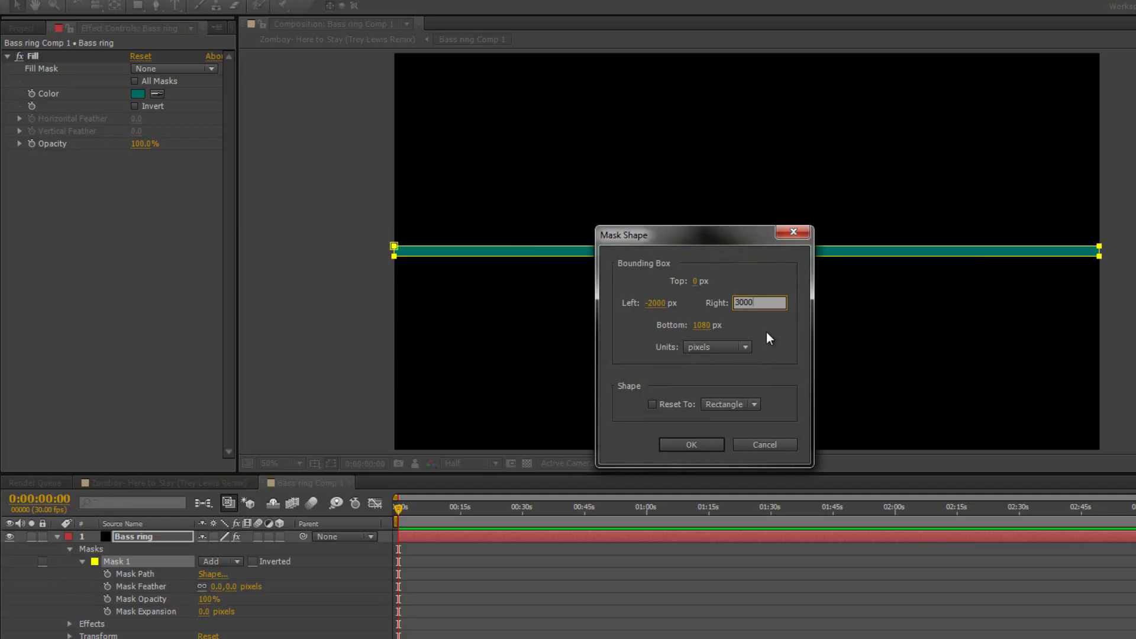
click(690, 444)
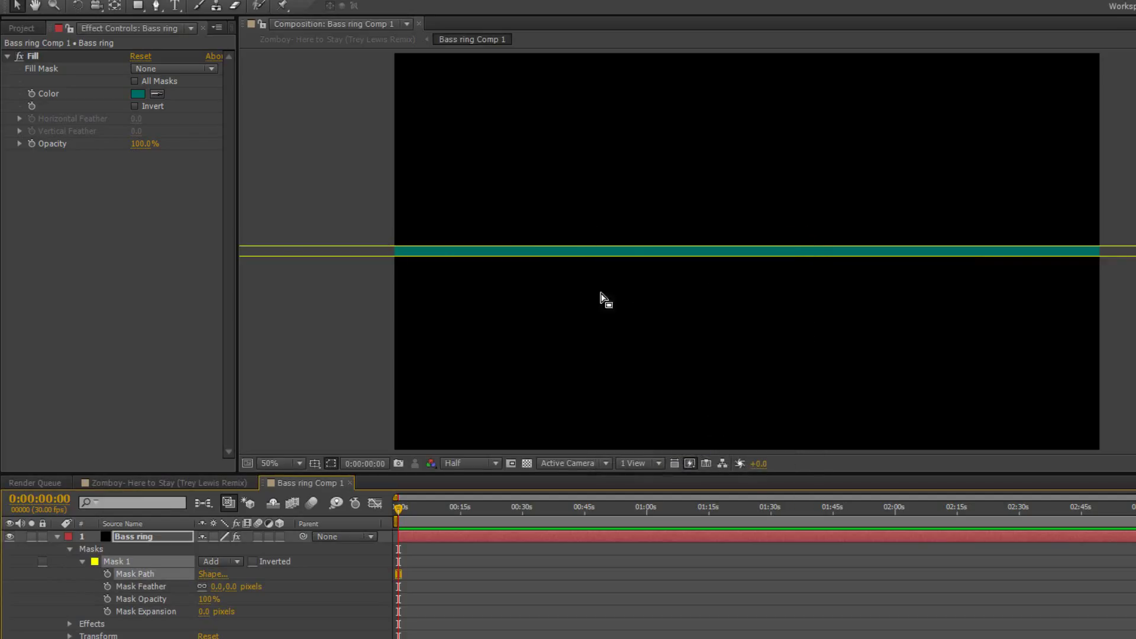
drag(239, 587, 725, 587)
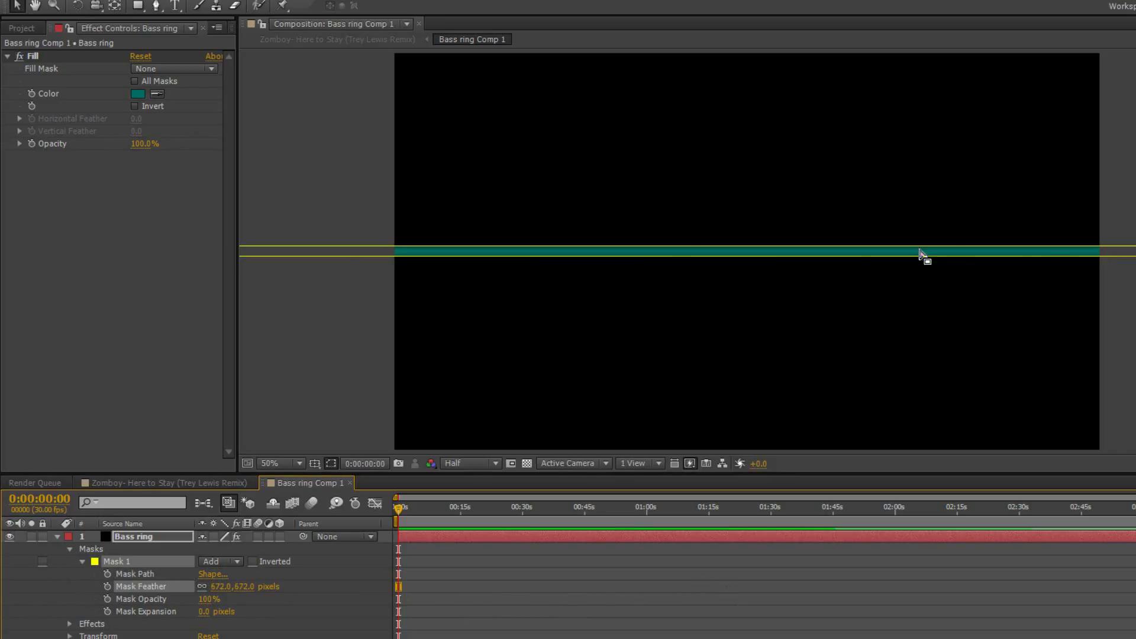
- Return to the main Zomboy composition and apply the Polar Coordinates effect to the Bass ring Comp 1 layer
click(204, 484)
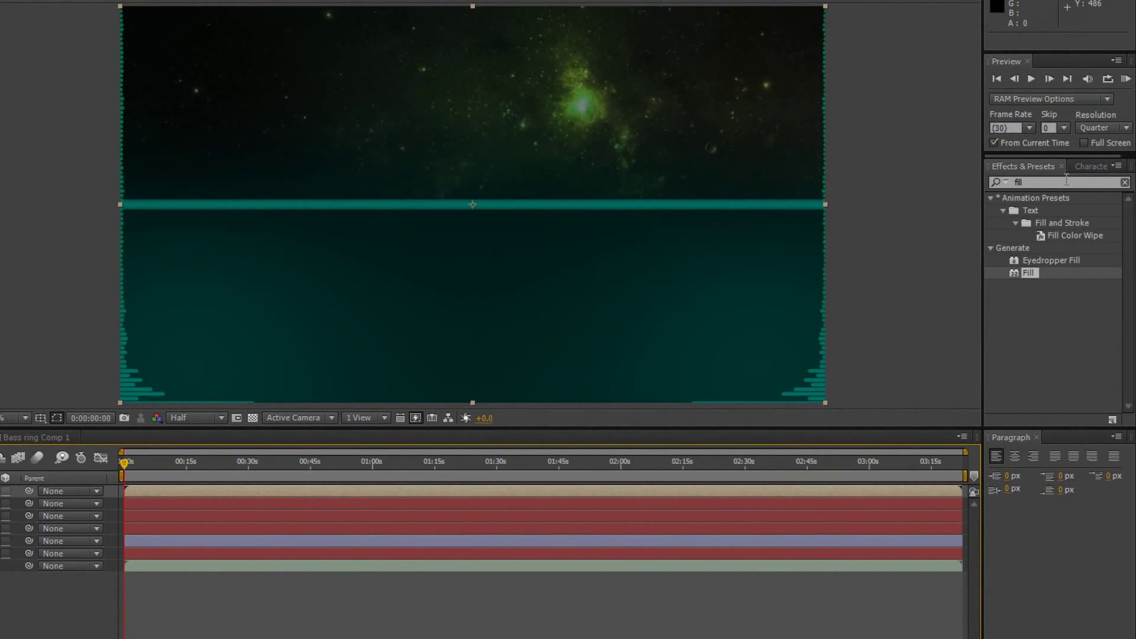
drag(1067, 181, 897, 188)
text(pola)
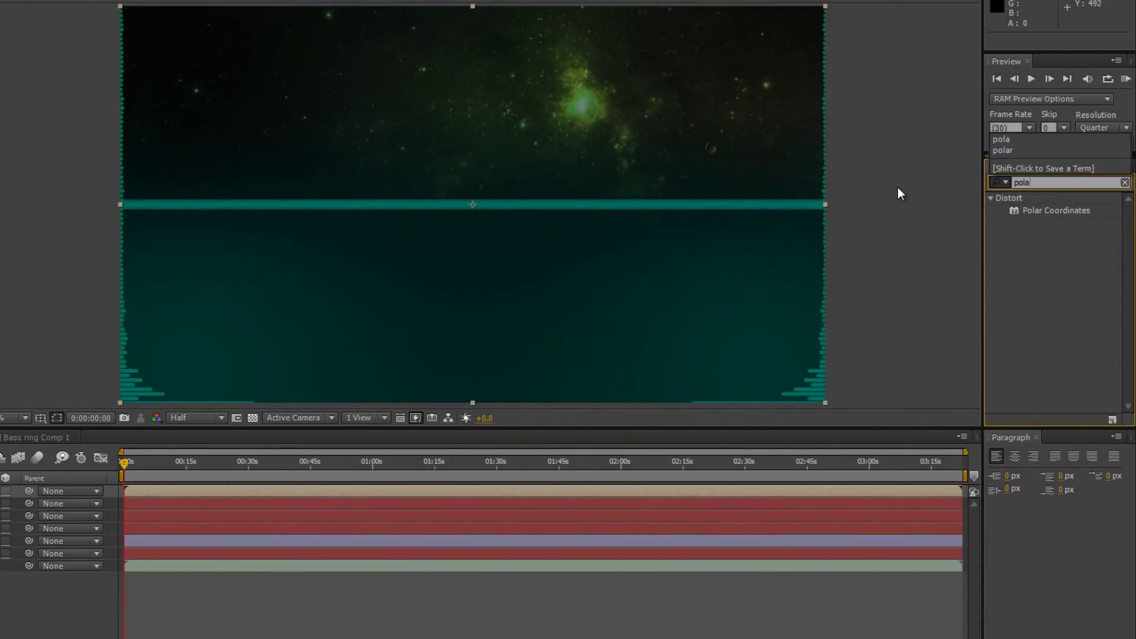
click(1072, 207)
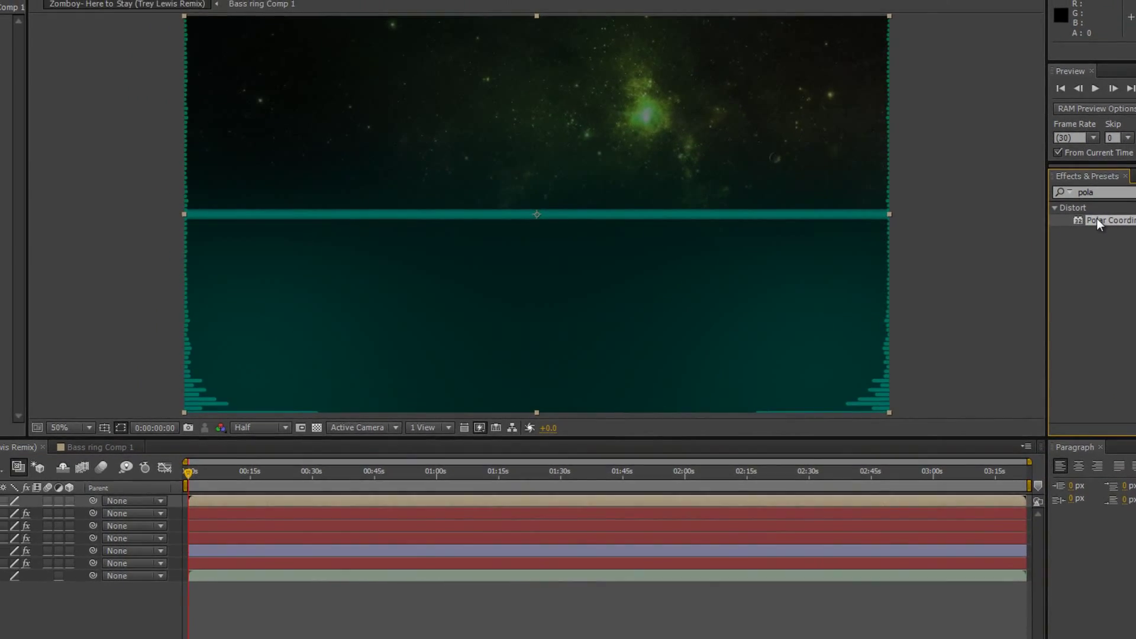
drag(1096, 218, 112, 190)
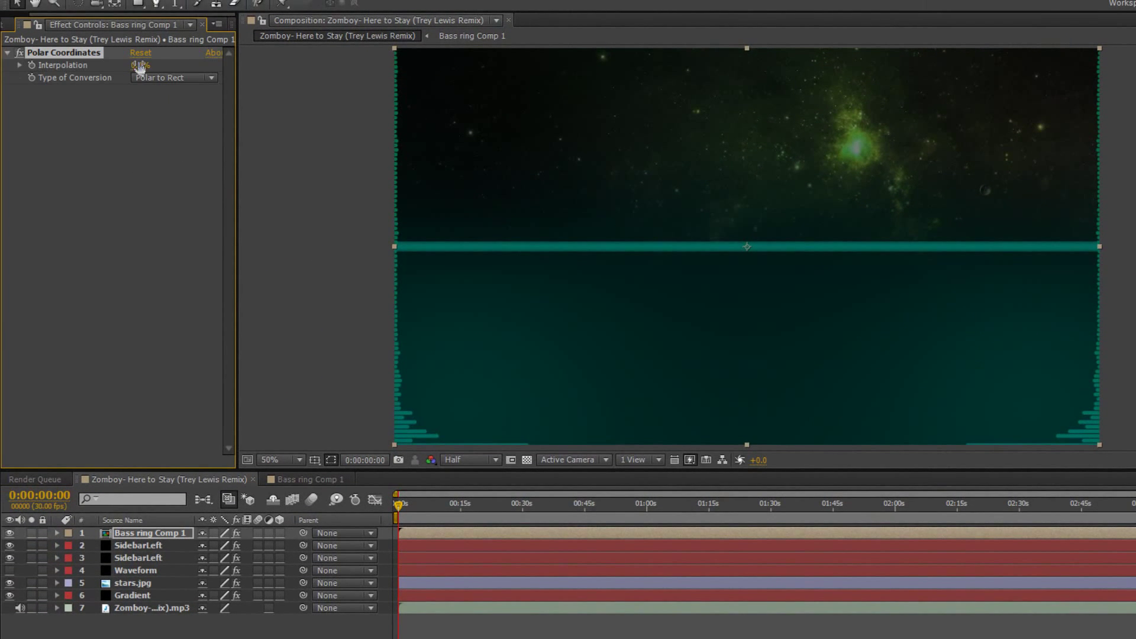
- Set the Polar Coordinates interpolation to 100% and the type of conversion to Rect to Polar
text(100)
key(Return)
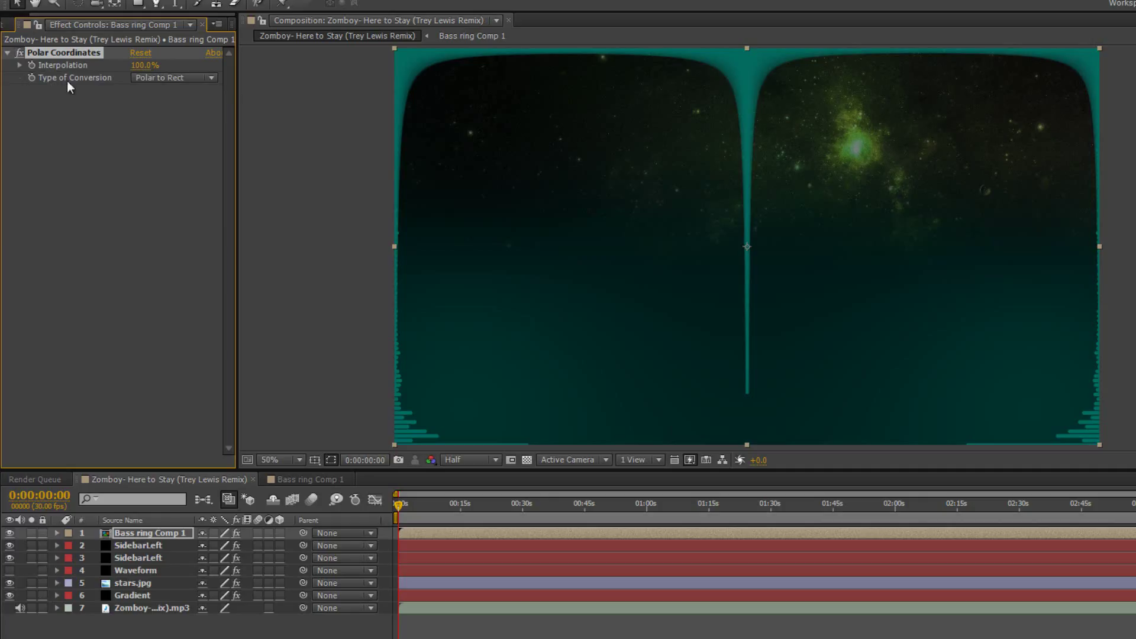
click(165, 77)
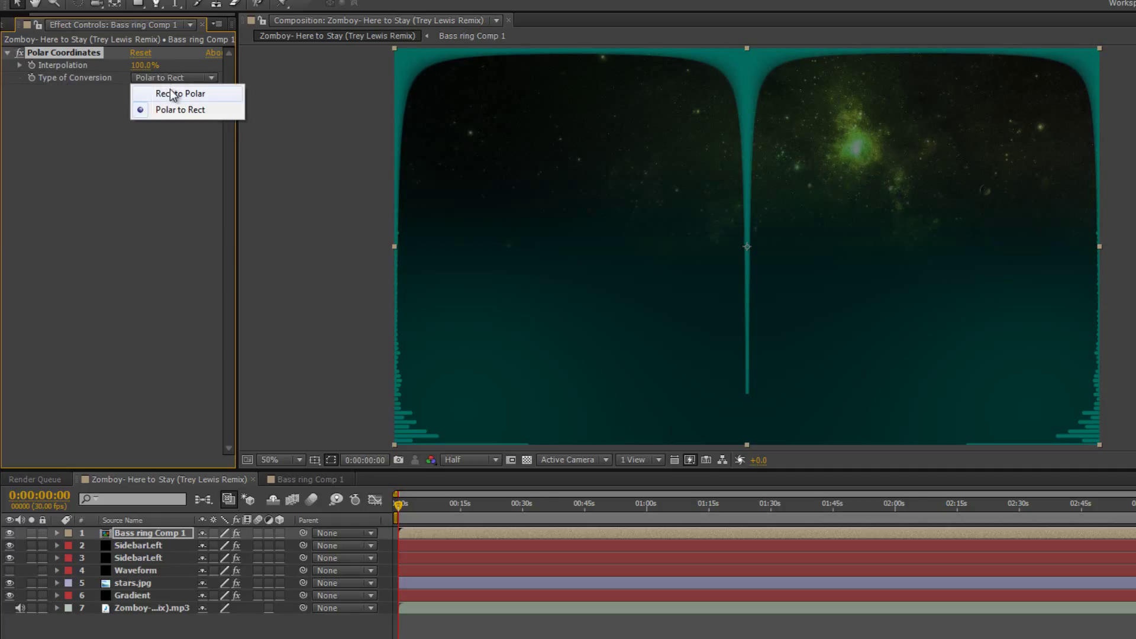
click(174, 95)
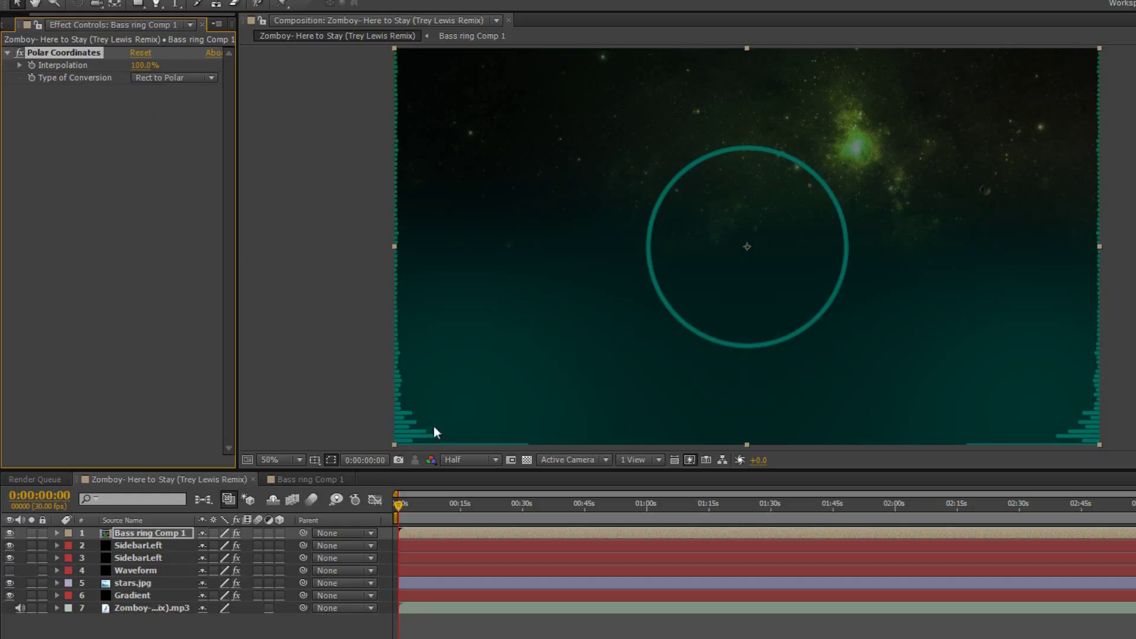
- In Bass ring Comp 1, move the Bass ring layer down to position 960, 850 and return to the main composition
click(288, 480)
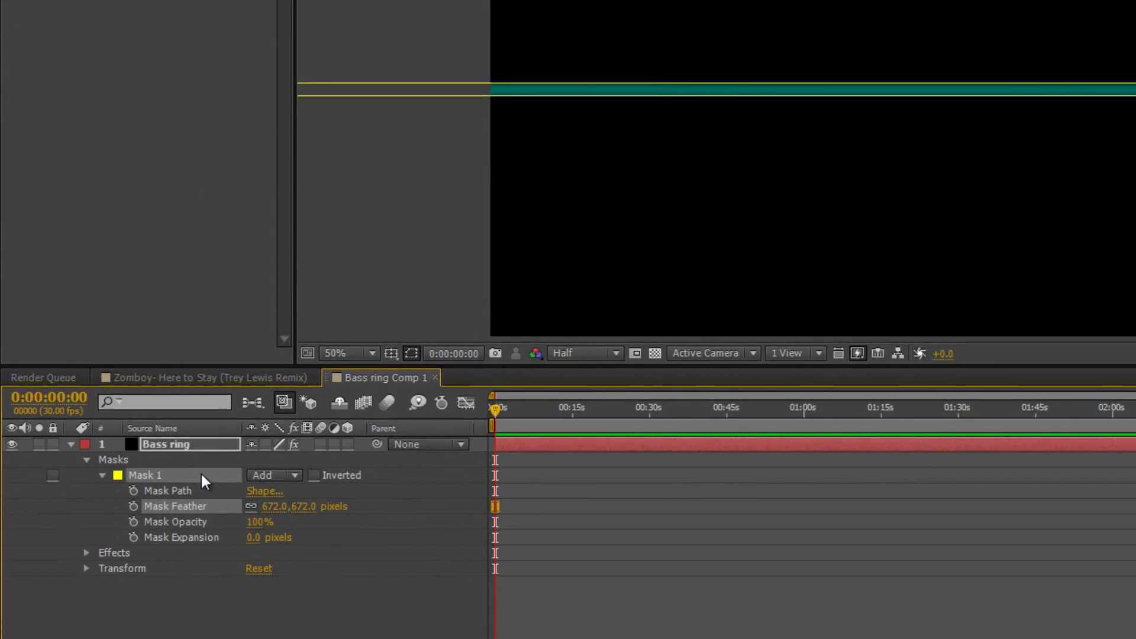
click(71, 444)
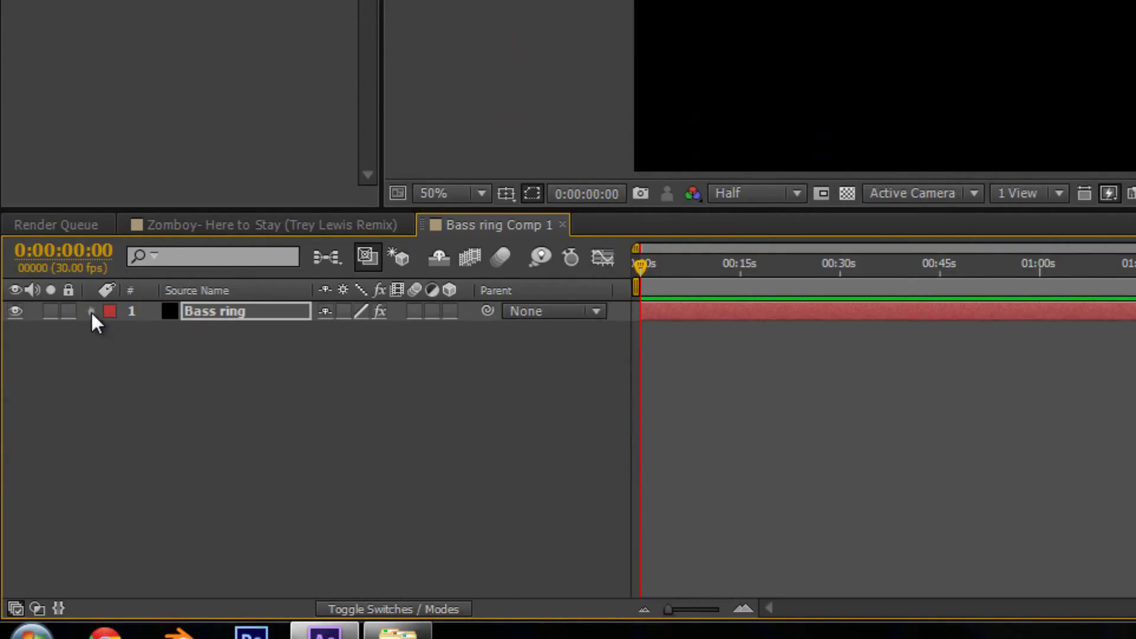
click(91, 310)
click(112, 471)
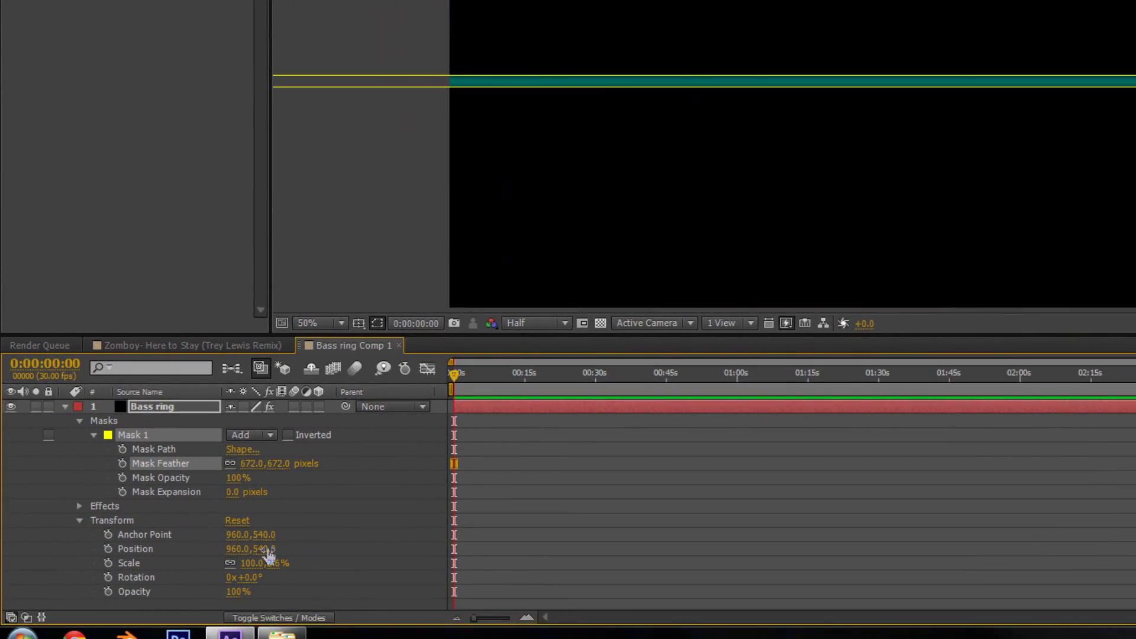
drag(382, 510, 424, 504)
drag(239, 563, 405, 585)
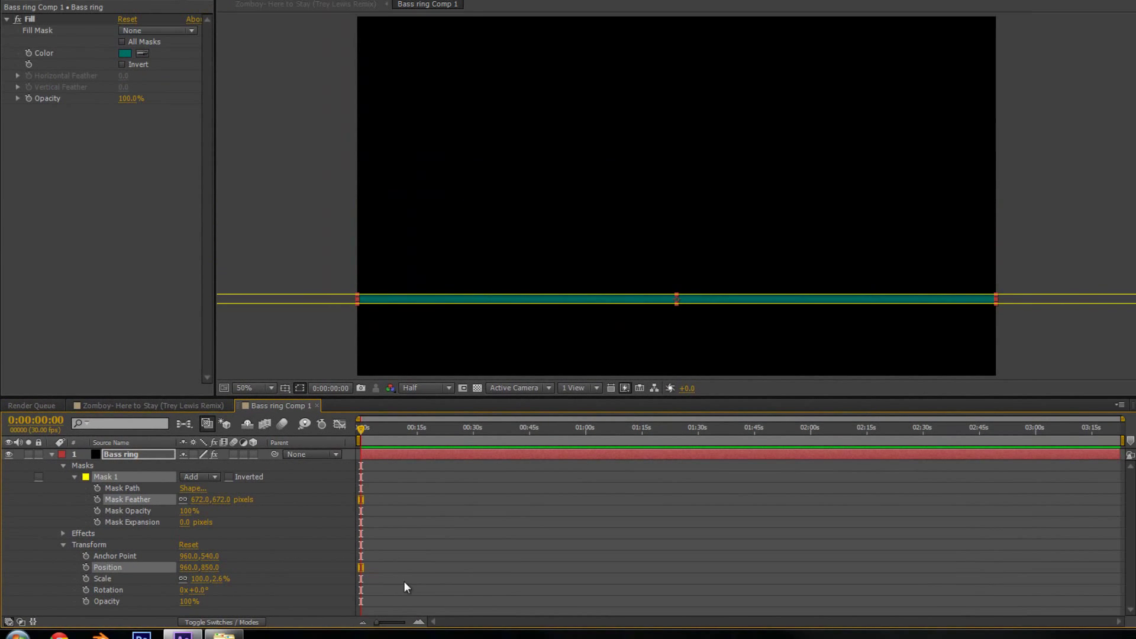
click(172, 406)
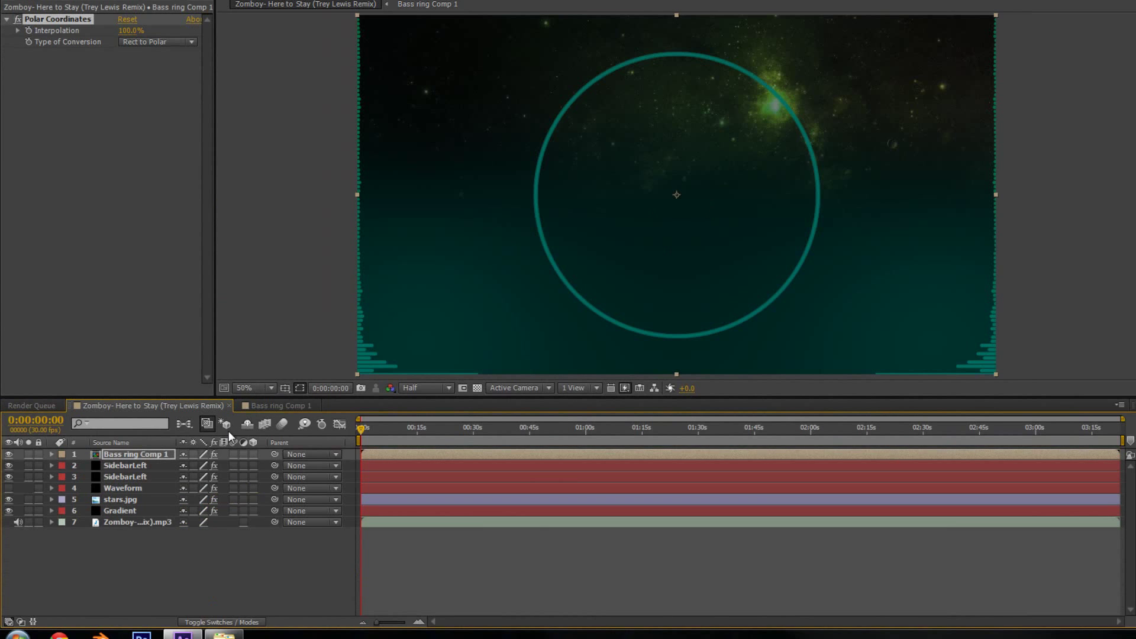
- Try the Bass ring layer at position 960, 788 and check the ring's size in the main composition
click(275, 404)
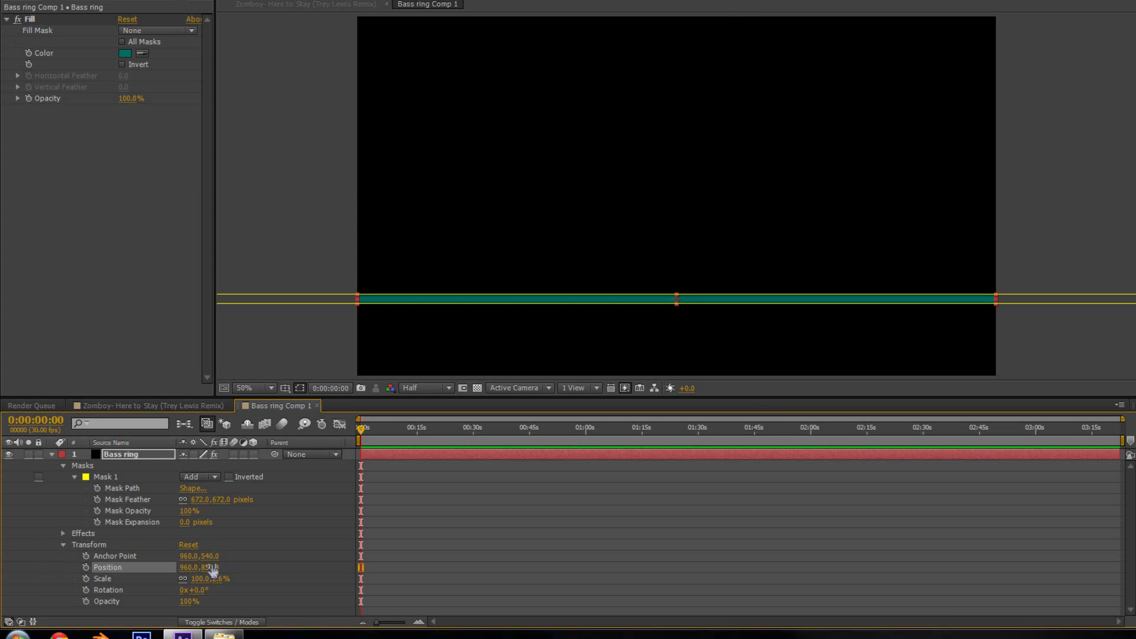
drag(213, 569, 162, 575)
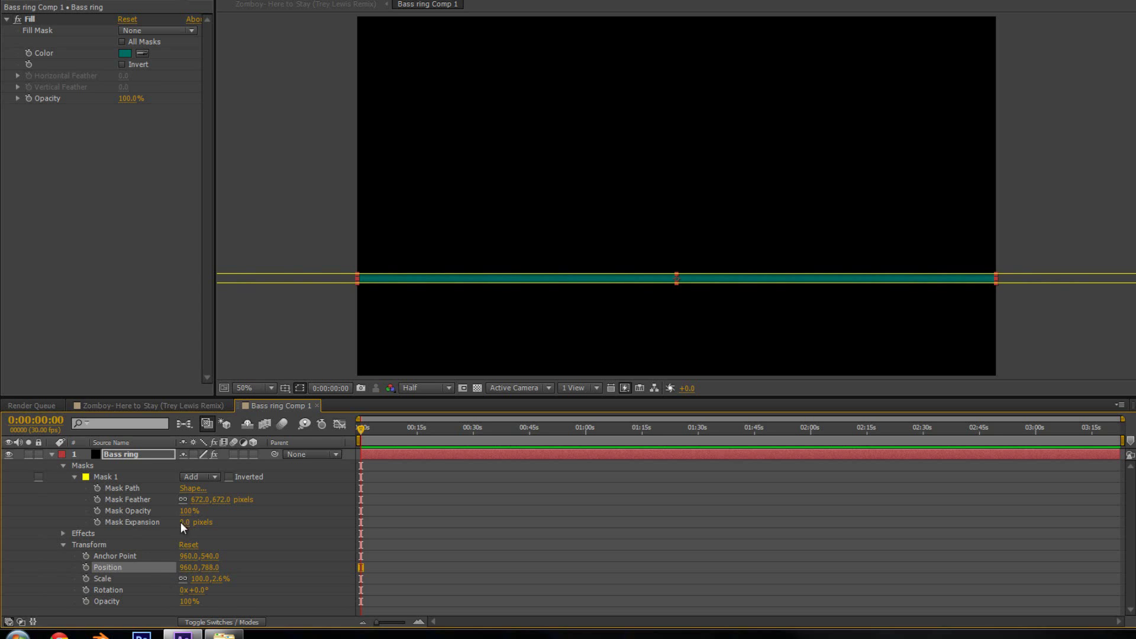
click(157, 403)
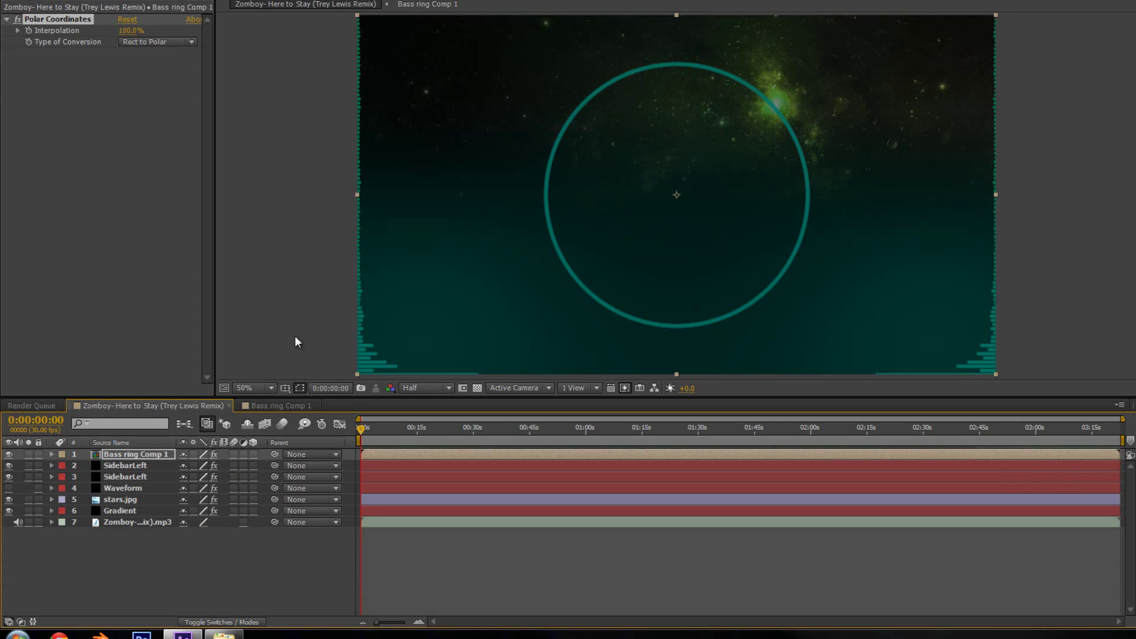
- Set the Bass ring layer's position to 960, 852 in its composition and return to the main composition
click(282, 404)
drag(199, 565, 254, 563)
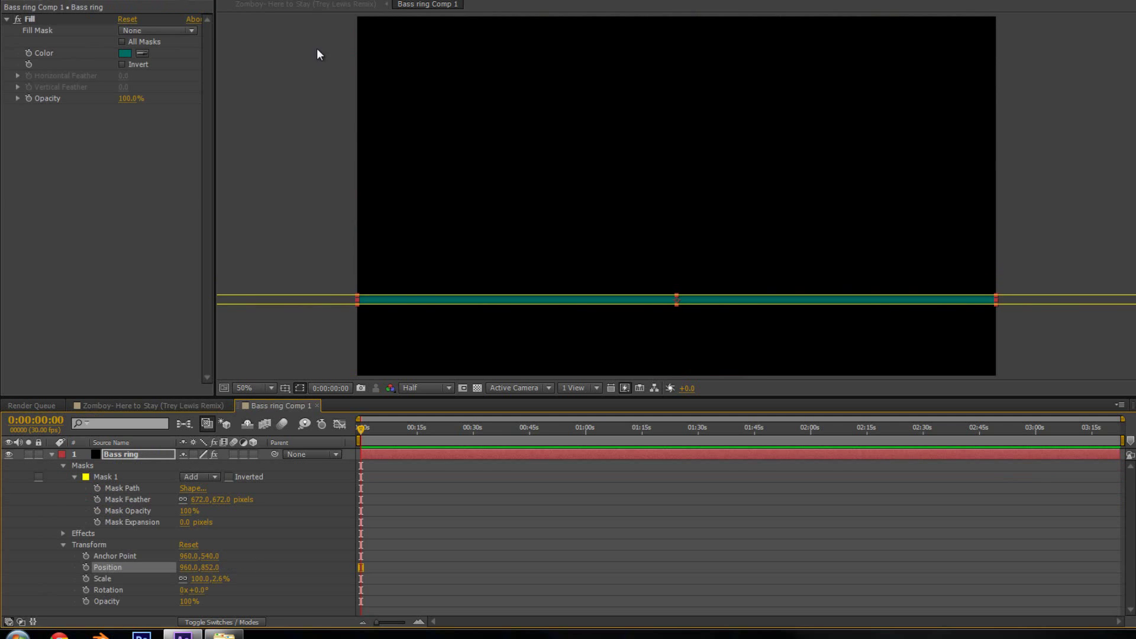
click(180, 405)
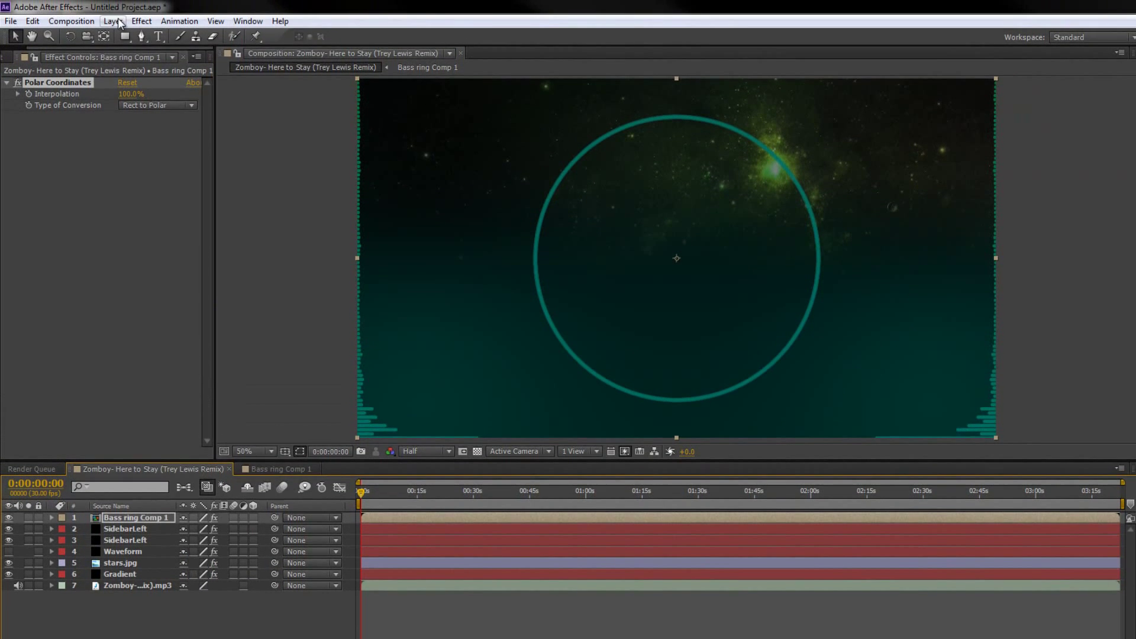
- Create a black 1920 x 1080 solid named Black hole and place it beneath the Bass ring Comp 1 layer
click(113, 22)
mouse_move(151, 36)
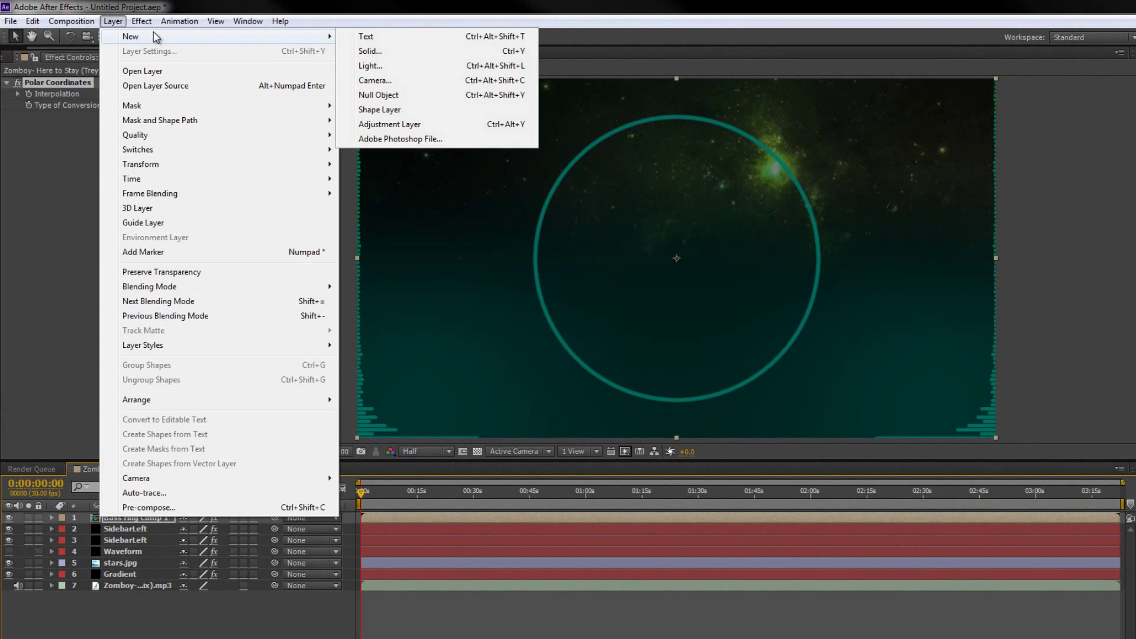
click(414, 51)
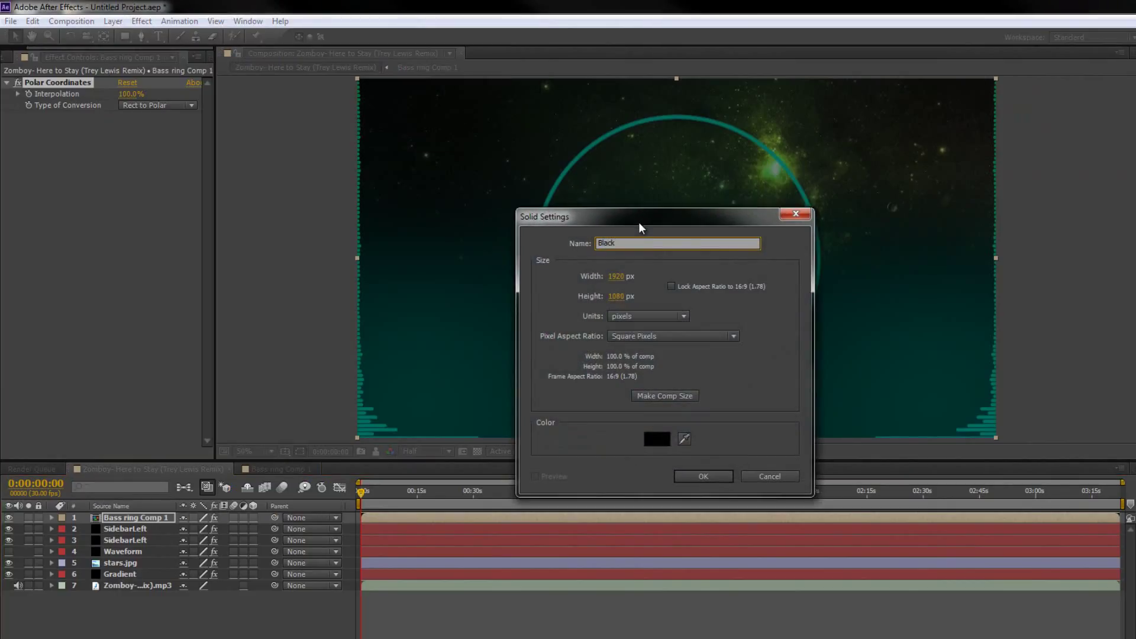
text(Black hole)
key(Return)
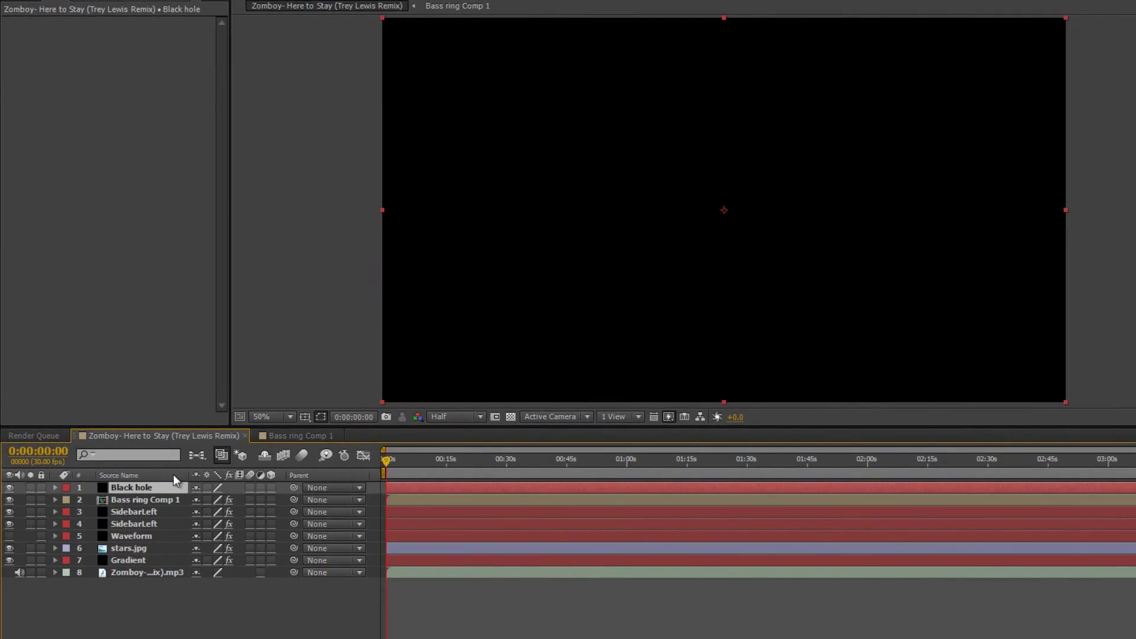
drag(155, 515, 154, 534)
drag(208, 388, 208, 388)
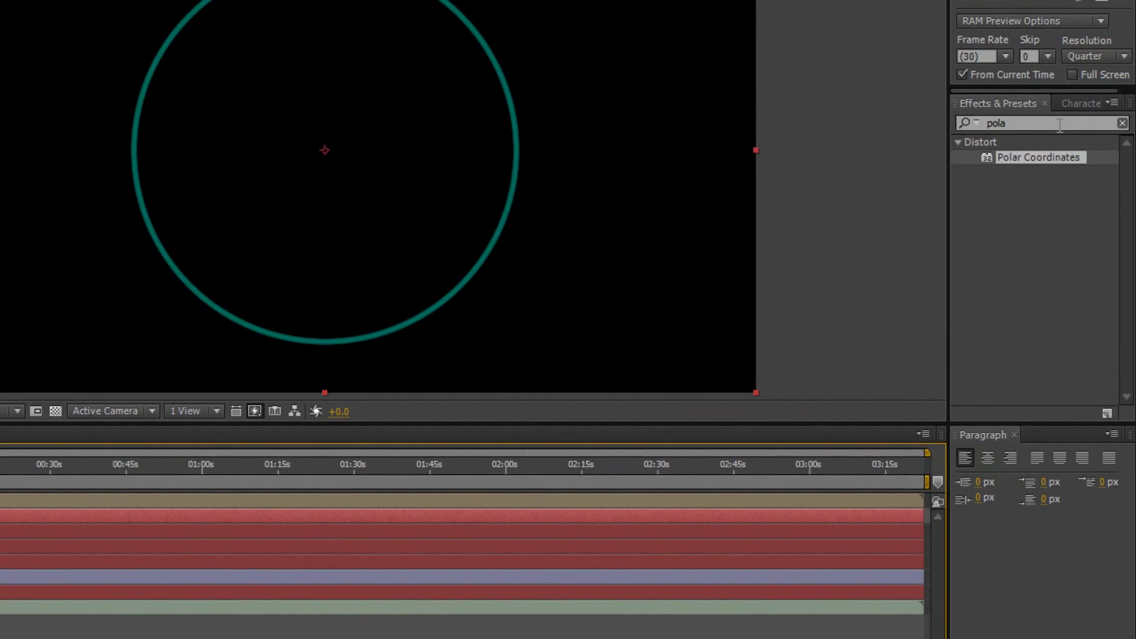
- Apply the Circle effect to the Black hole layer and set the circle's color to black
click(1058, 123)
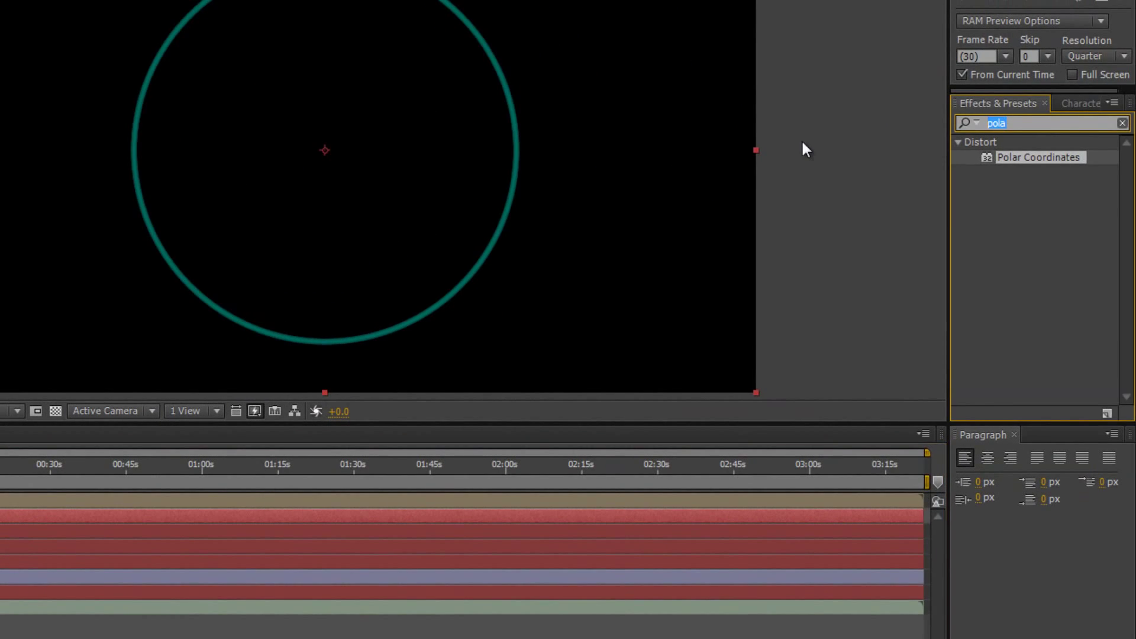
text(circ)
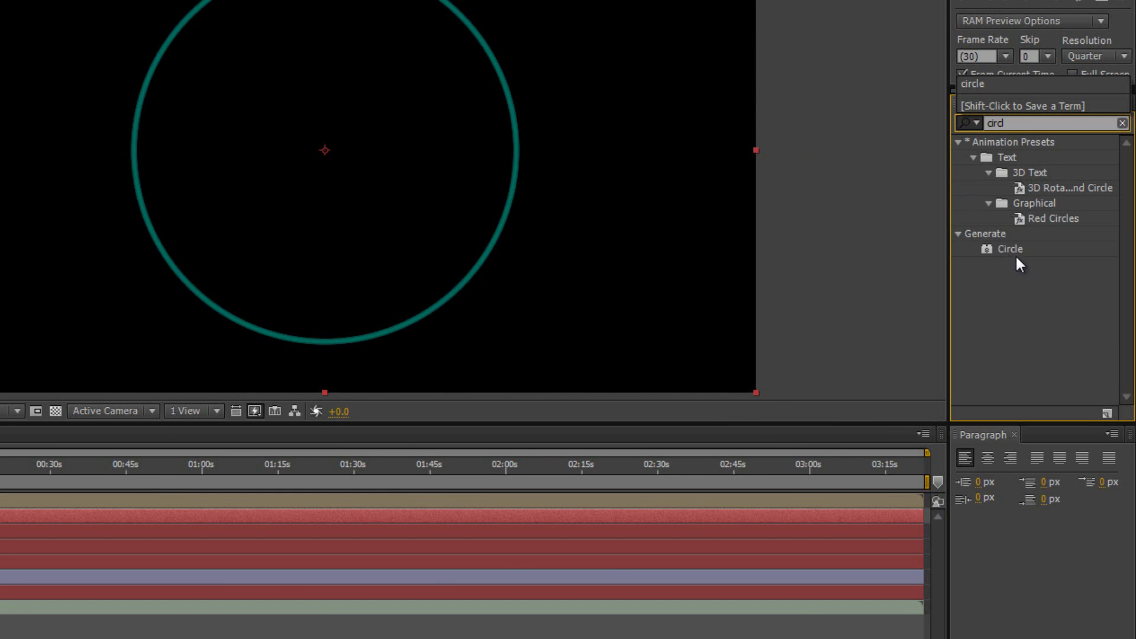
drag(1015, 254, 136, 189)
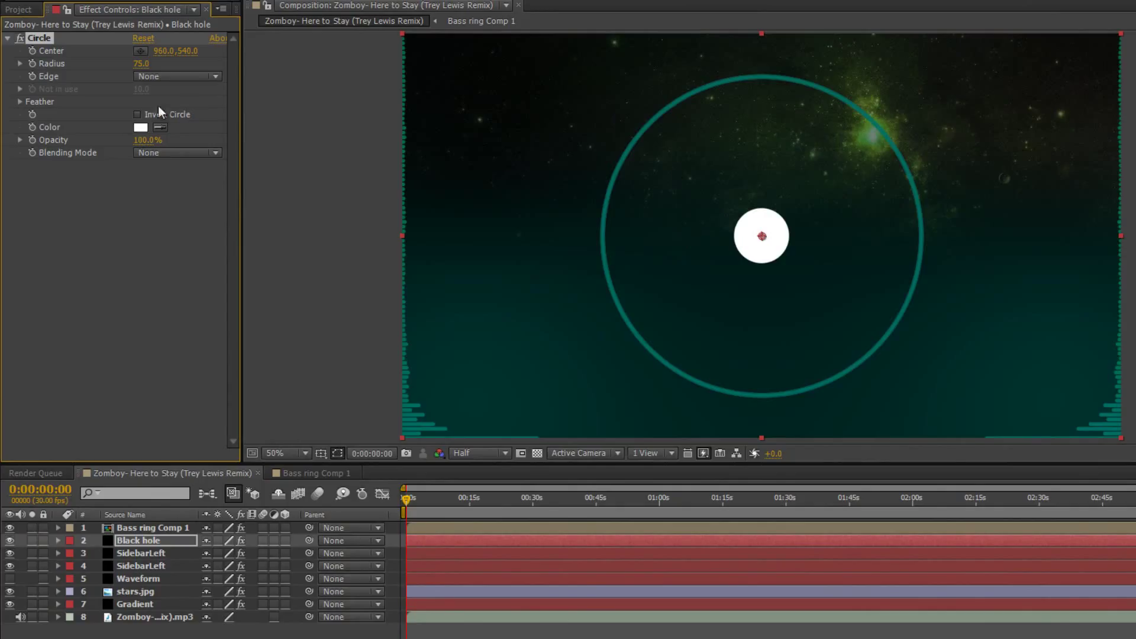
click(142, 127)
drag(696, 303, 859, 495)
click(924, 258)
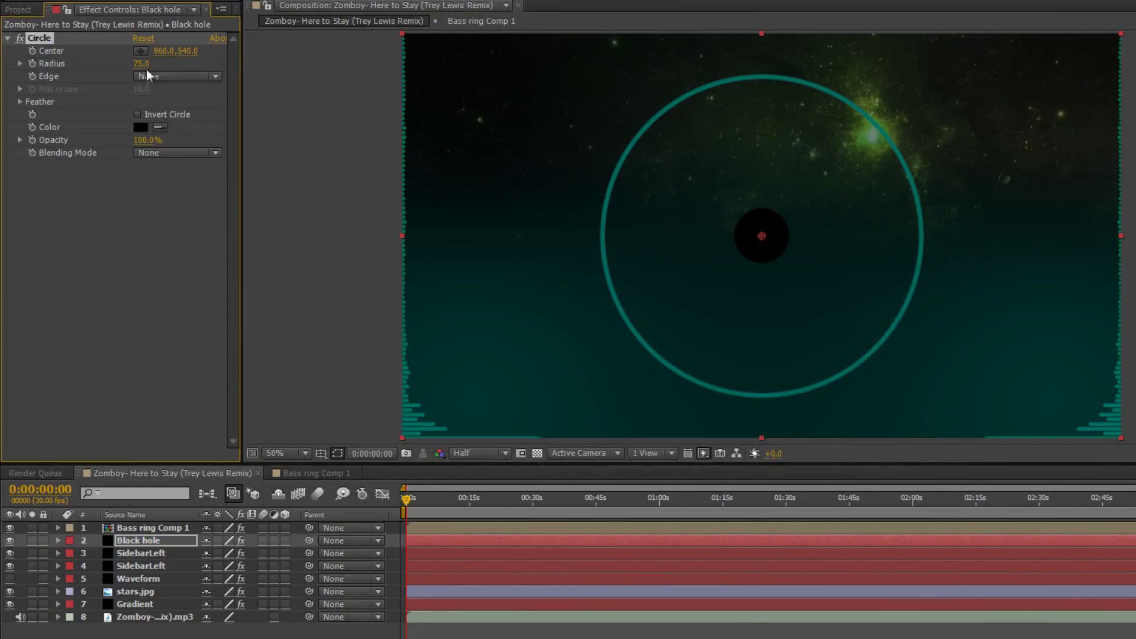
- Enlarge the black circle to a radius of 465 with an outer edge feather of 49
drag(145, 69, 397, 114)
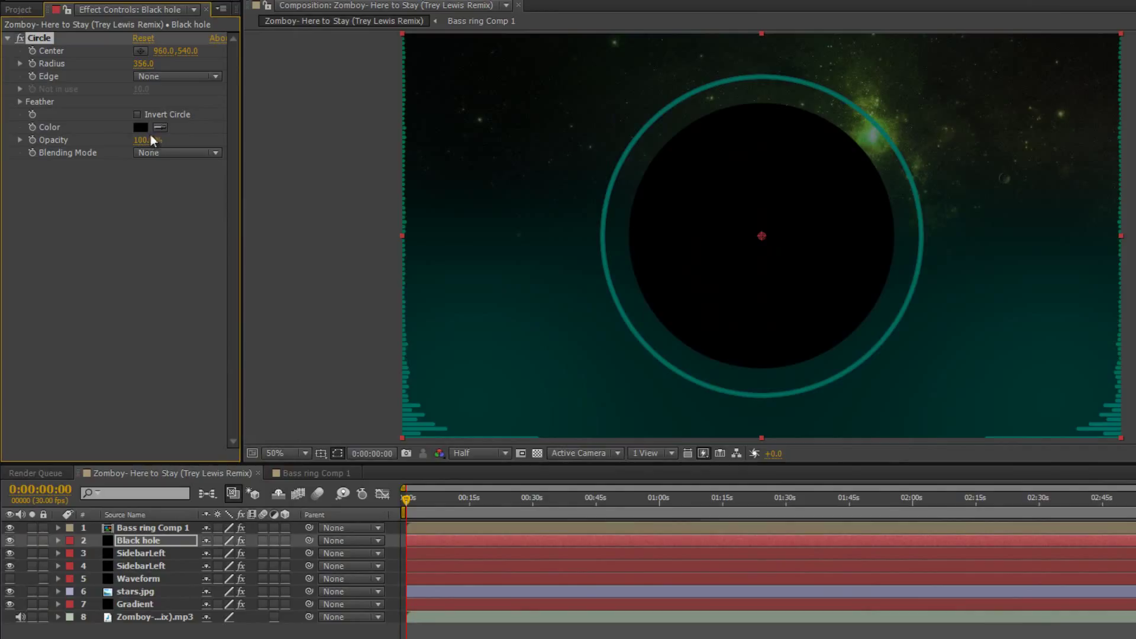
click(21, 102)
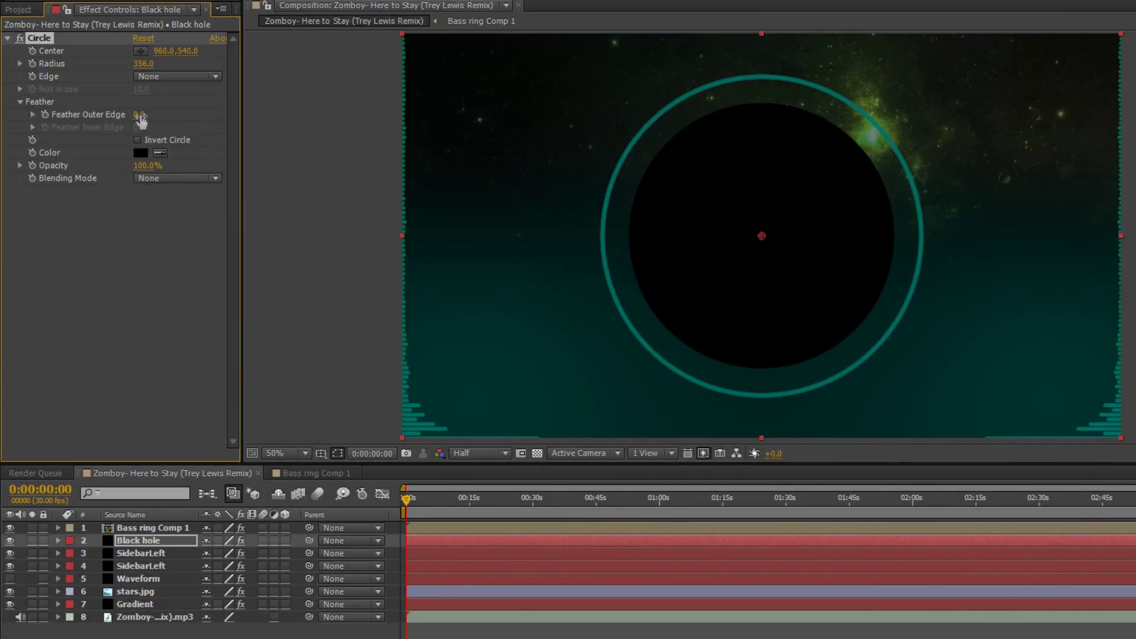
drag(139, 116, 191, 128)
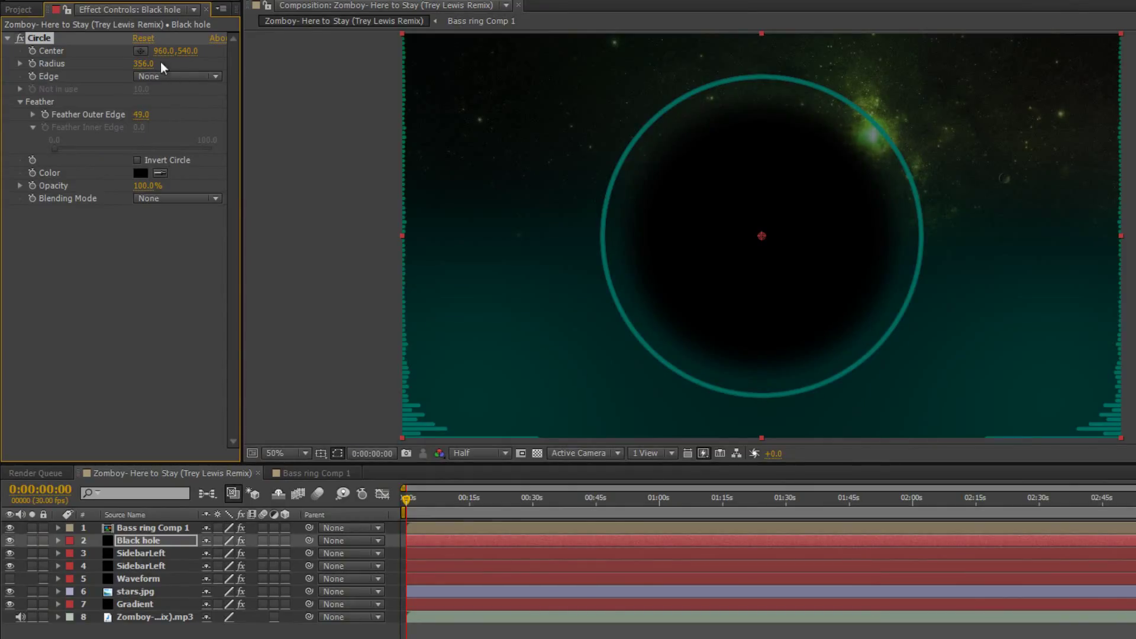
drag(147, 63, 227, 62)
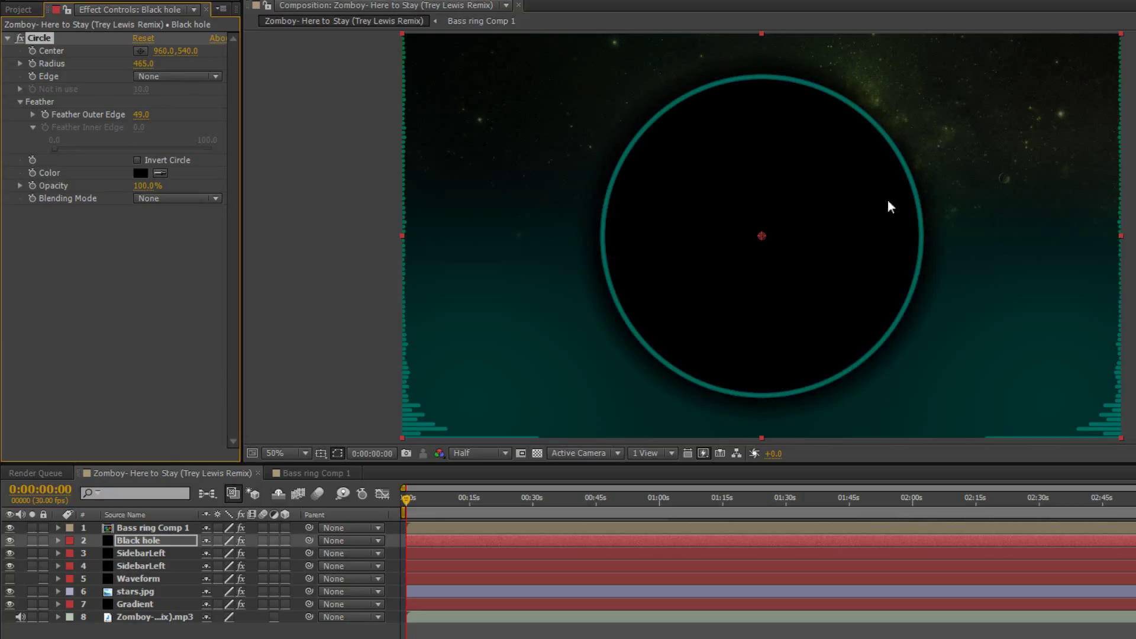
- Create a black 1920 x 1080 solid named Bass Reader above the Bass ring Comp 1 layer
click(173, 528)
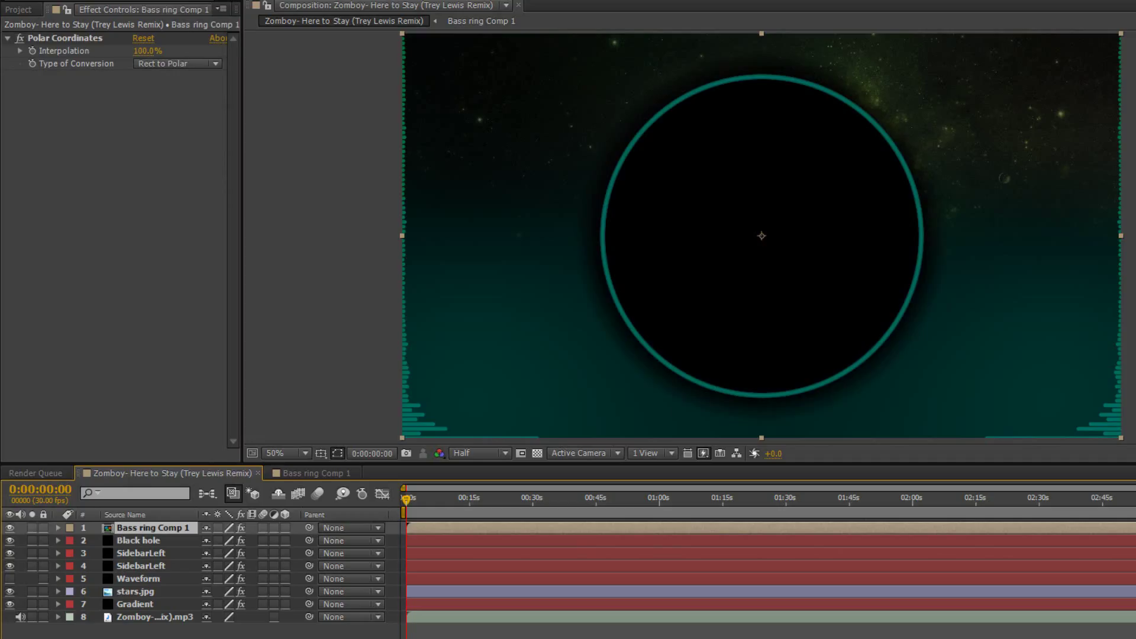
click(126, 0)
mouse_move(189, 0)
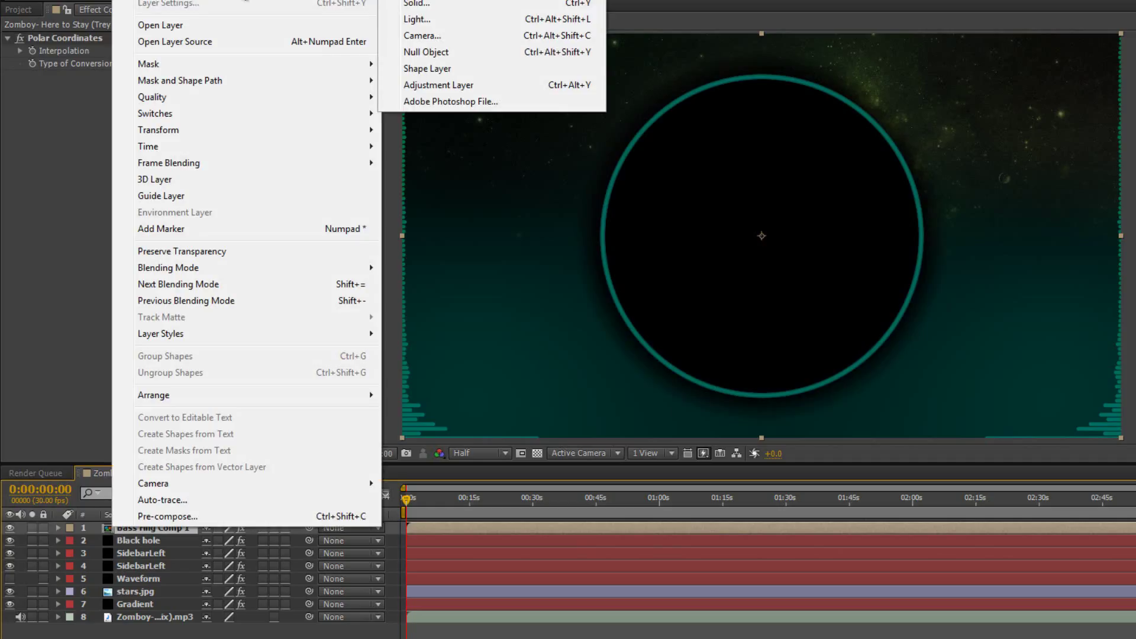
click(447, 6)
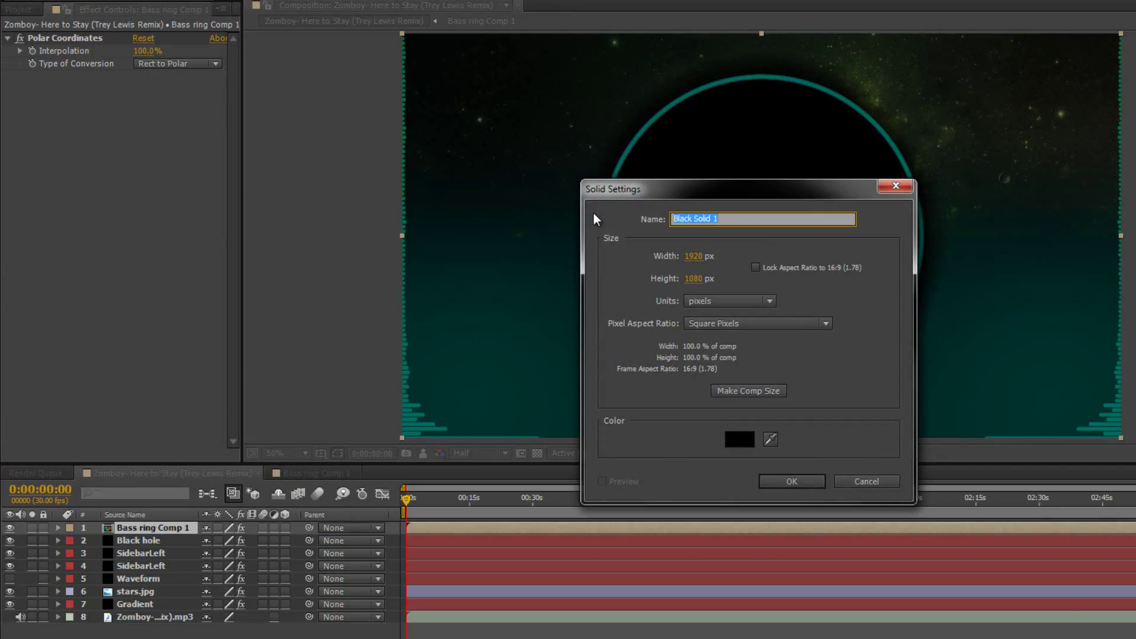
text(Bass Reader)
click(773, 480)
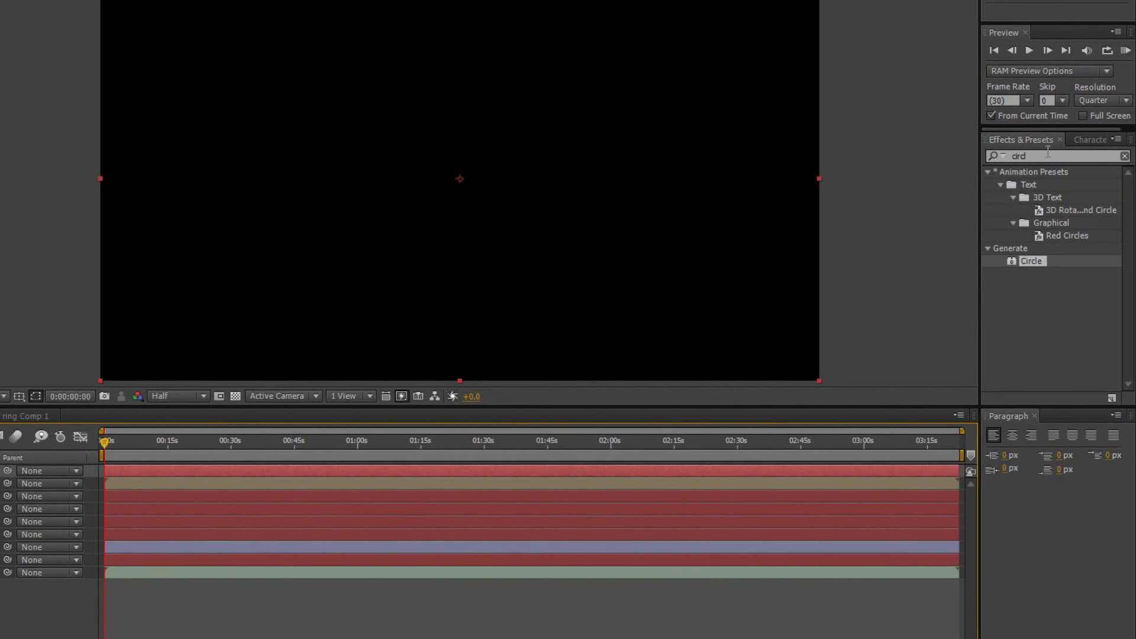
- Find the Trapcode Sound Keys effect and apply it to the Bass Reader layer
drag(1043, 156, 945, 165)
text(trap)
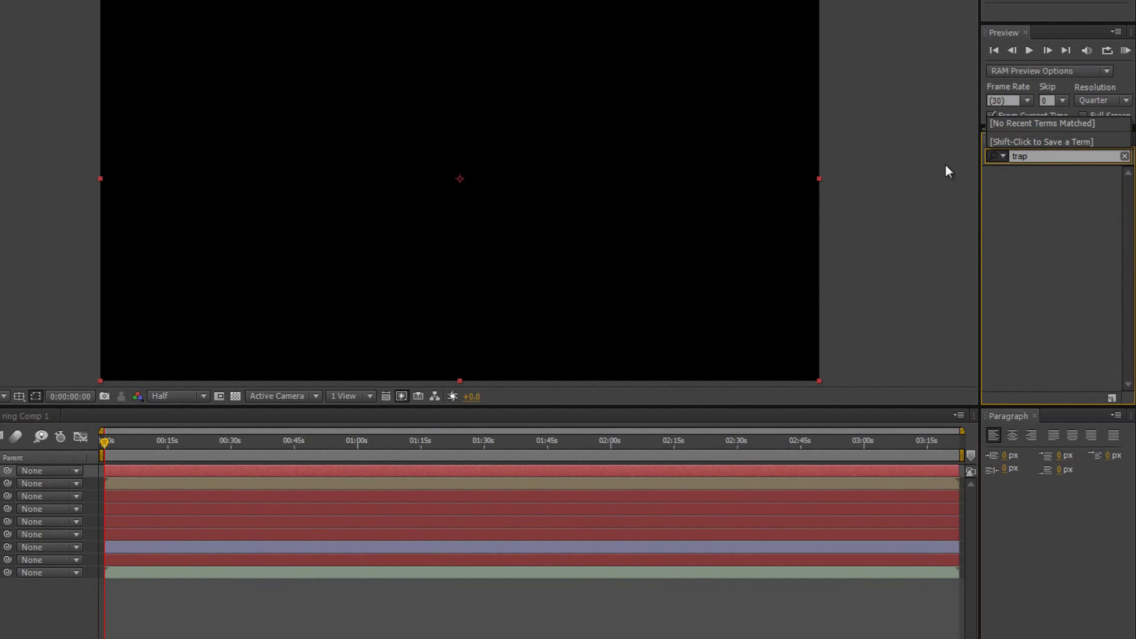
key(BackSpace)
key(BackSpace)
key(BackSpace)
key(BackSpace)
text(sou)
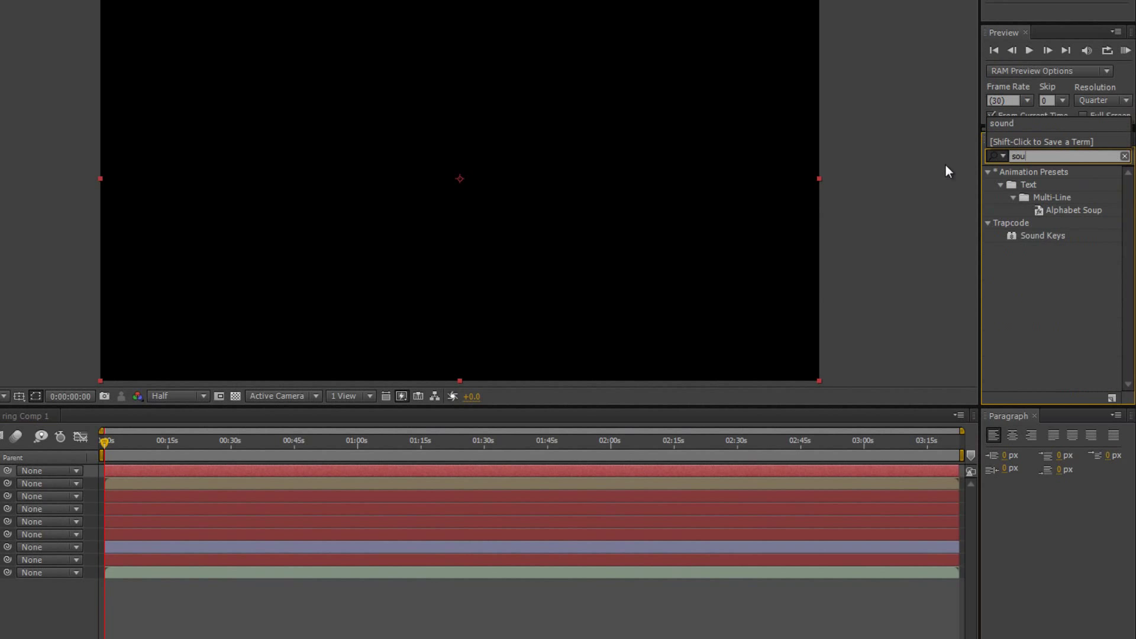
click(1044, 235)
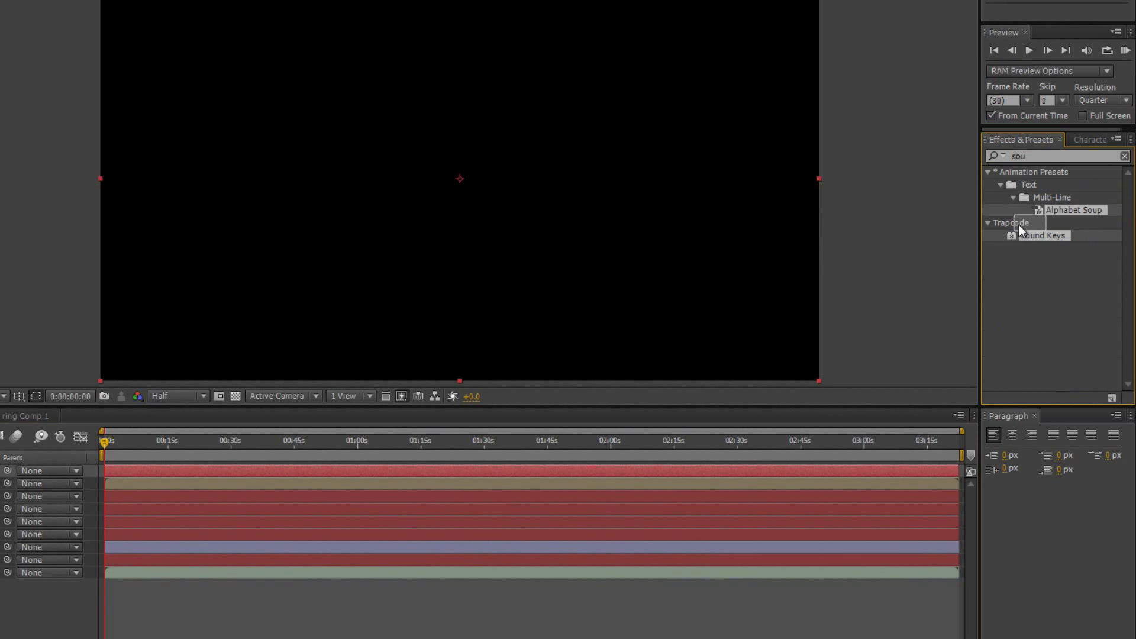
drag(1027, 230, 141, 147)
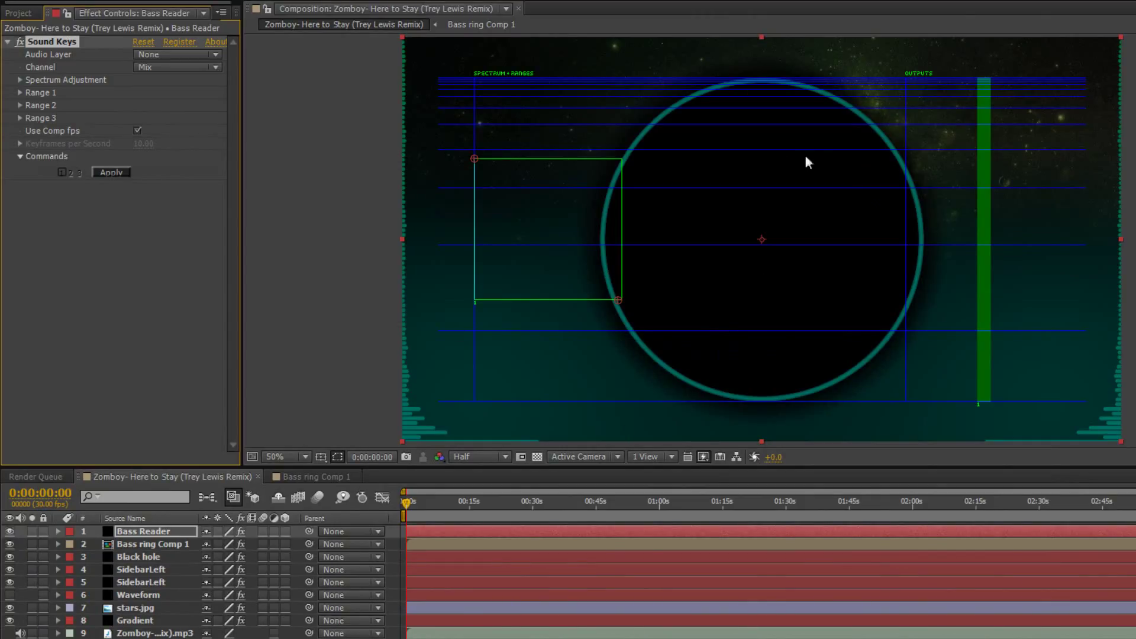
click(10, 531)
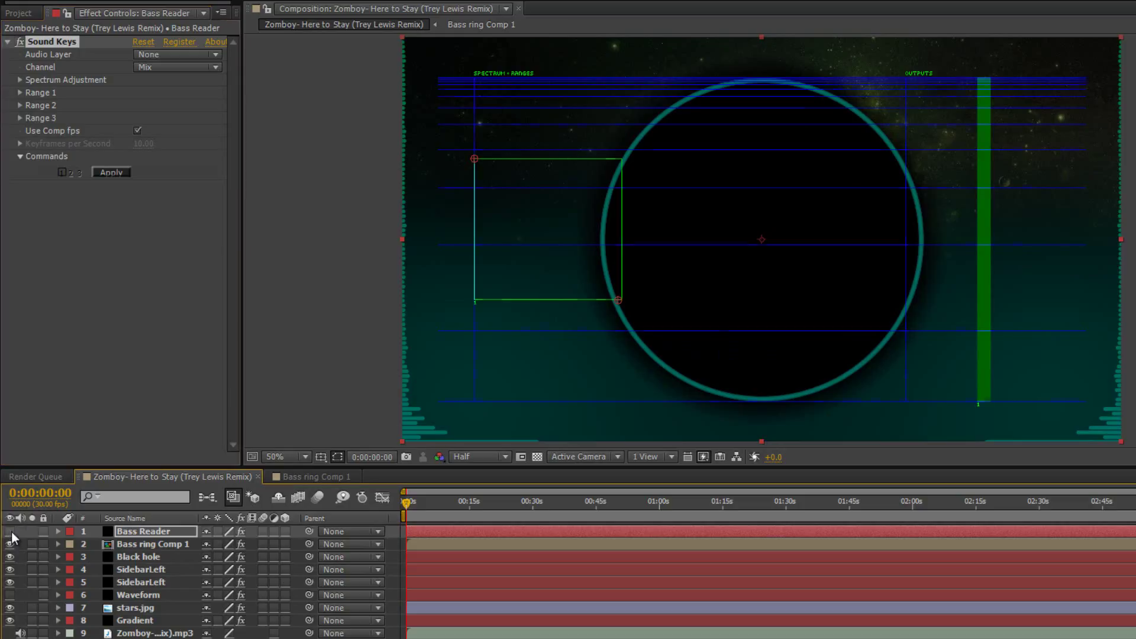
click(10, 531)
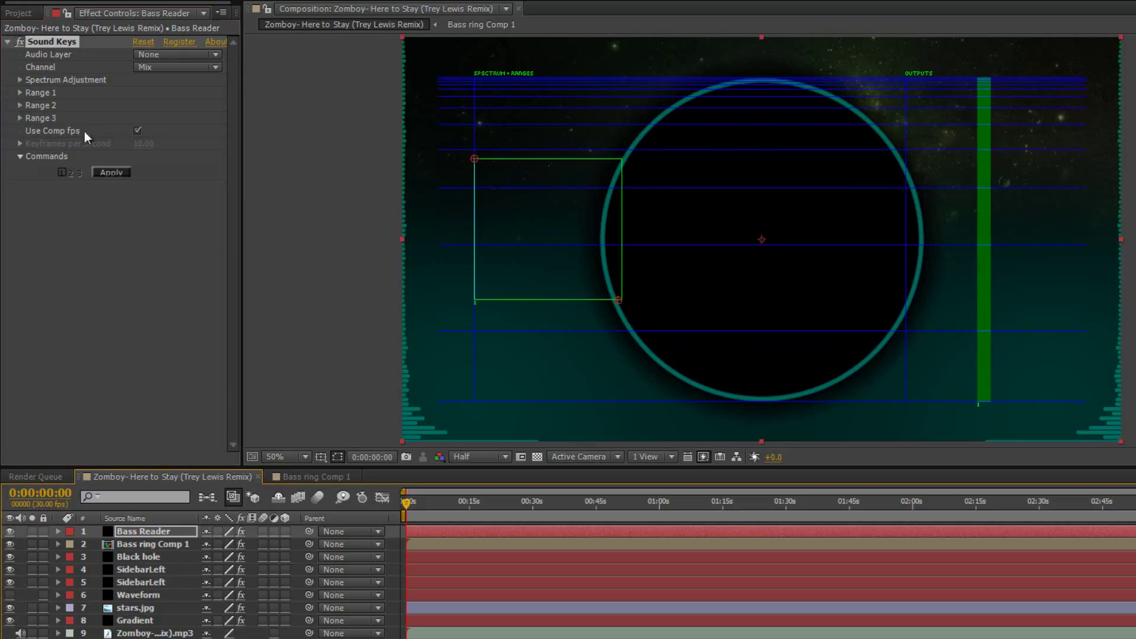
- Set the Sound Keys audio layer to the Zomboy mp3 track and move the current time to 0:00:02:20
click(156, 55)
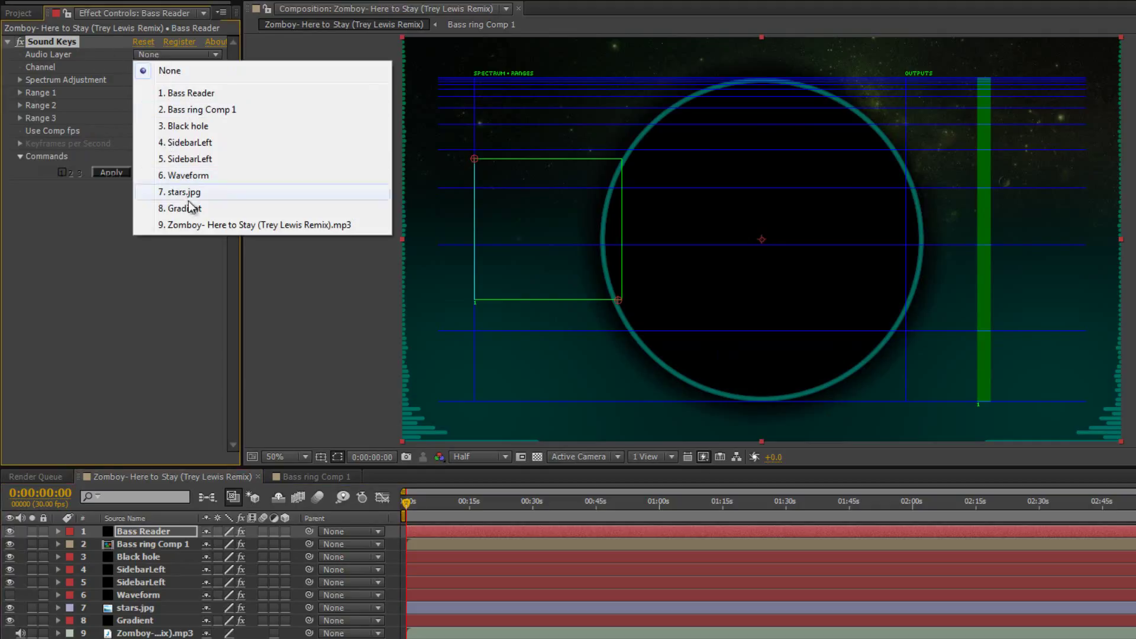
click(193, 226)
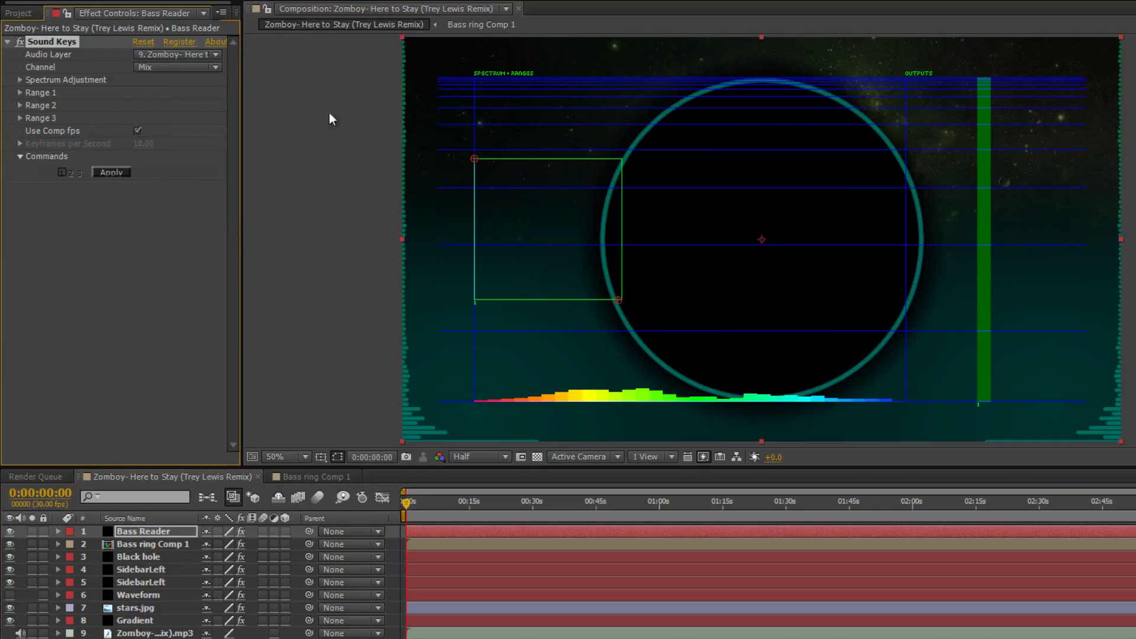
mouse_move(413, 510)
mouse_down()
mouse_move(441, 508)
mouse_move(399, 513)
mouse_move(417, 514)
mouse_up()
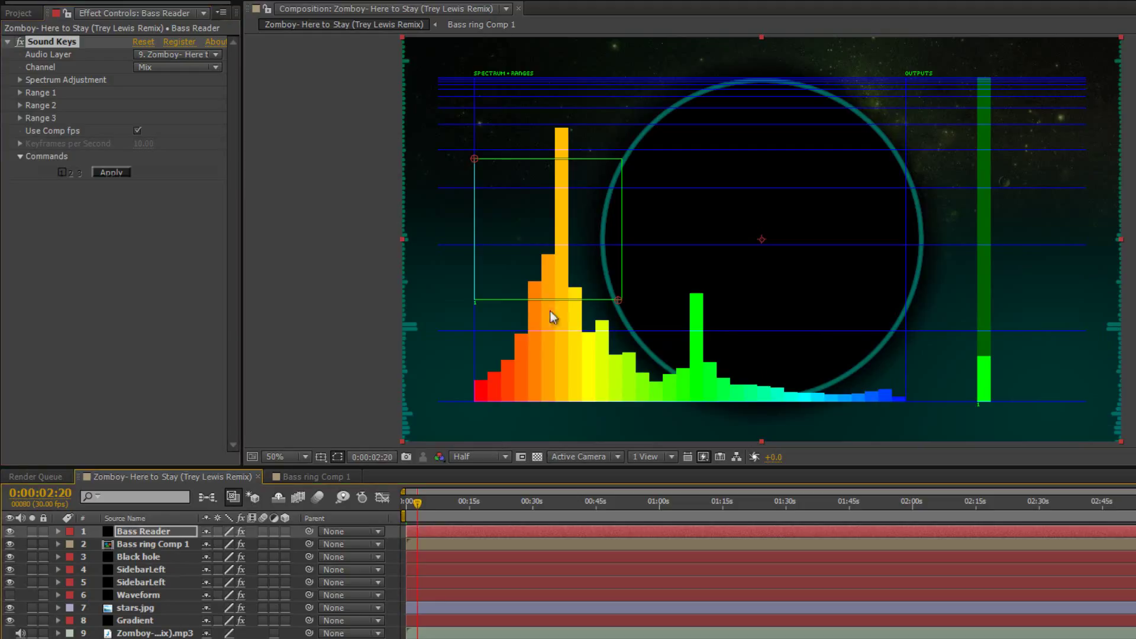
- Fit the Range 1 box around the bass bars of the spectrum, with corners at 314, 114 and 496, 994
drag(473, 159, 530, 79)
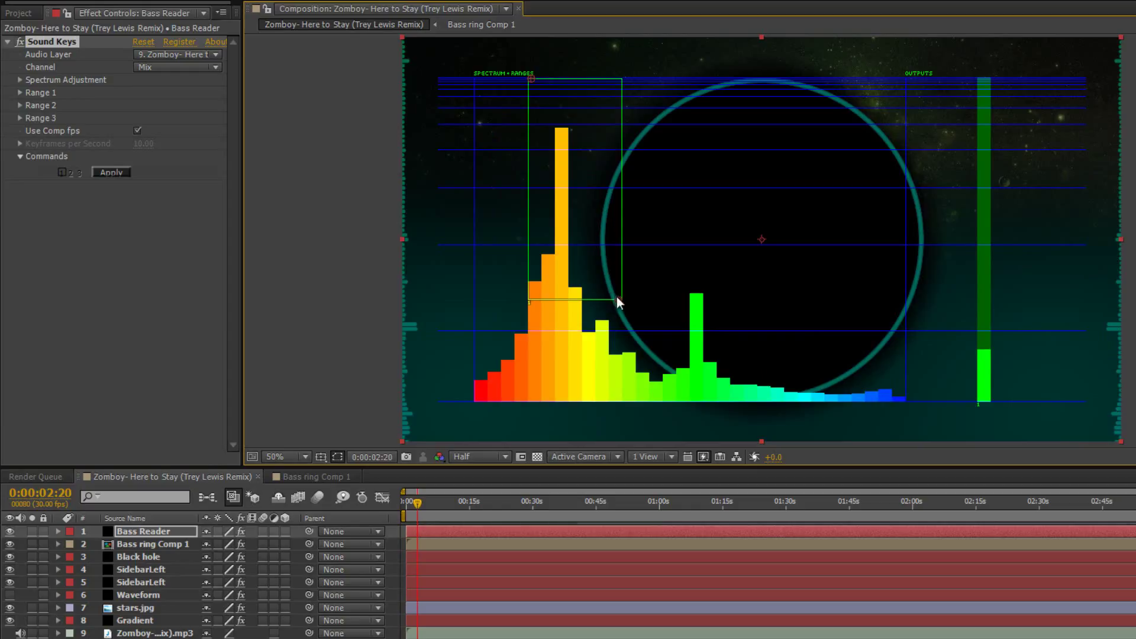
drag(624, 299, 576, 408)
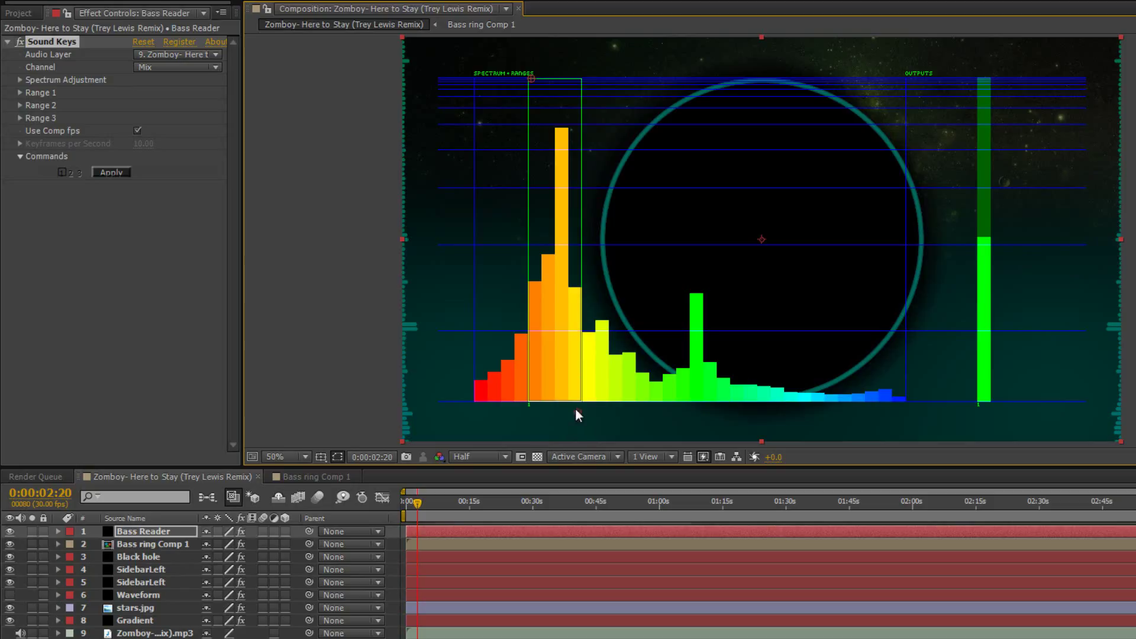
drag(575, 407, 585, 407)
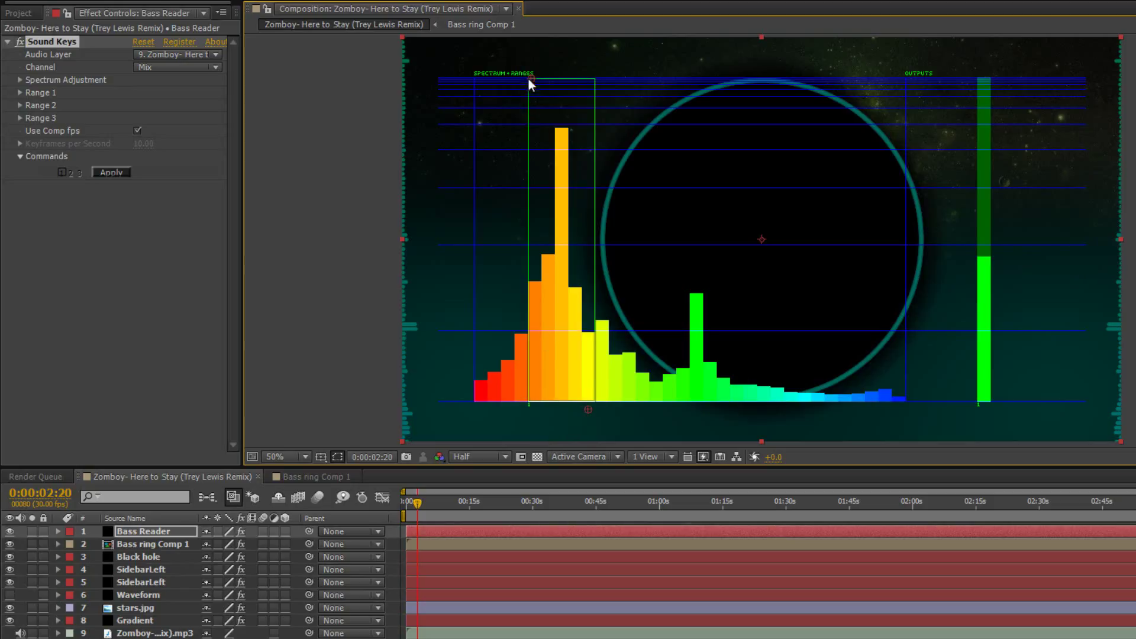
drag(527, 80, 519, 82)
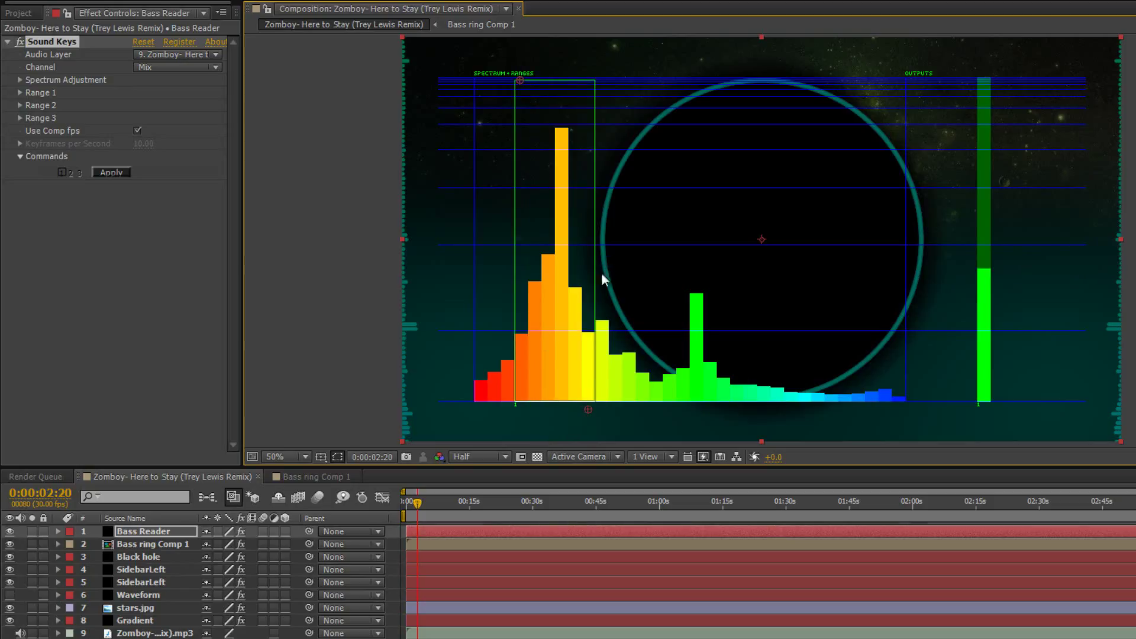
- Set the Range 1 type of Sound Keys to Peak of Range
click(20, 92)
click(166, 118)
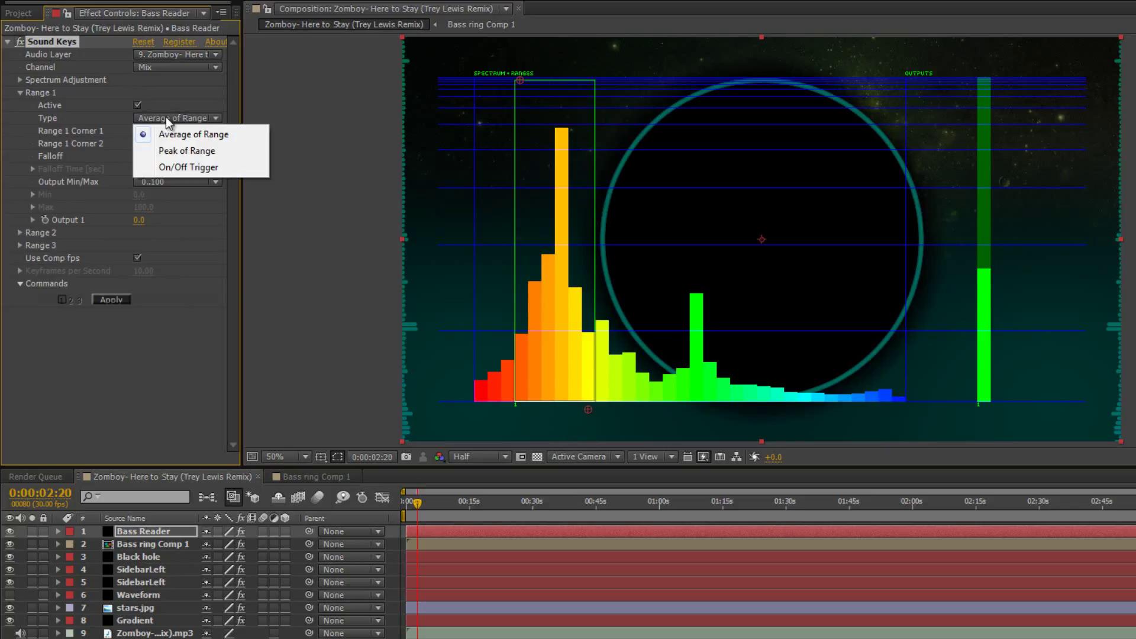
click(176, 151)
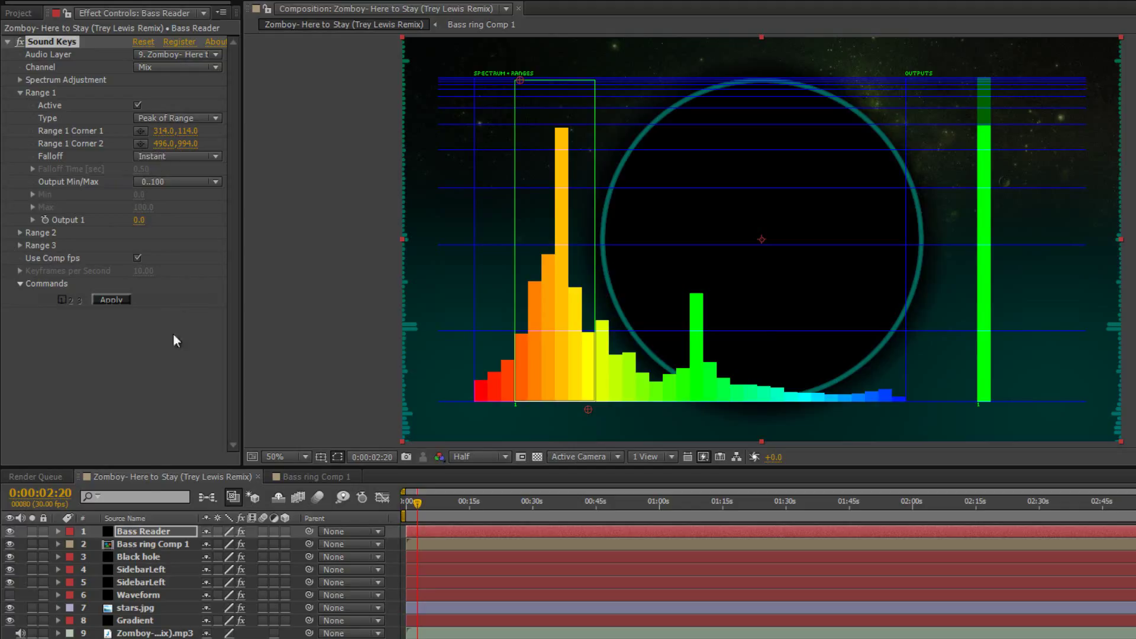
- Hide the Bass Reader layer in the main composition
click(133, 544)
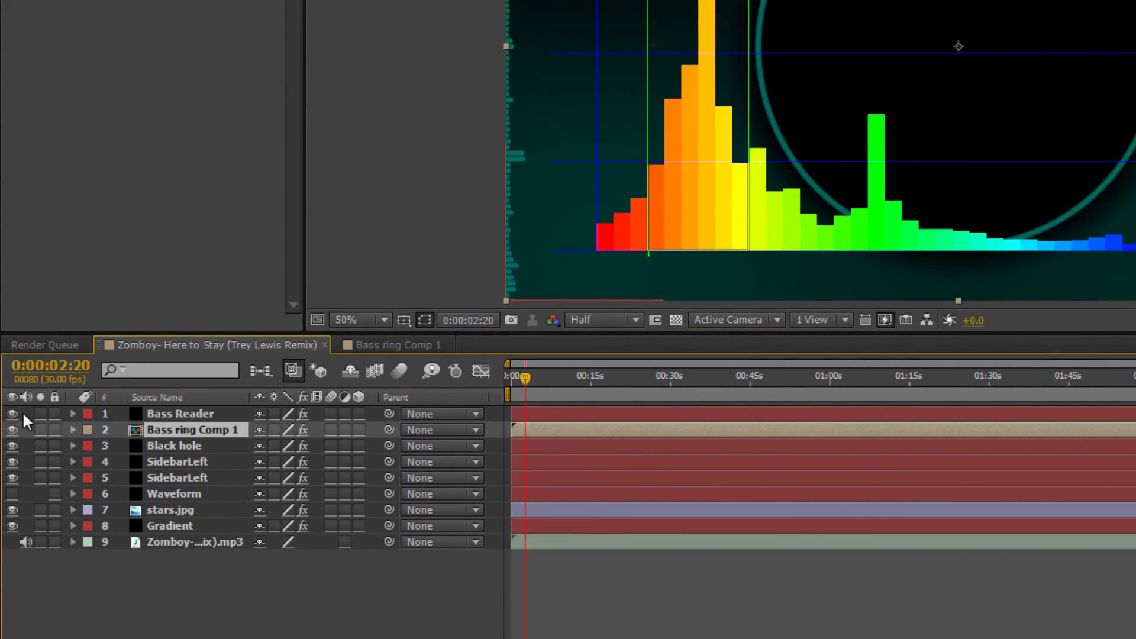
click(10, 530)
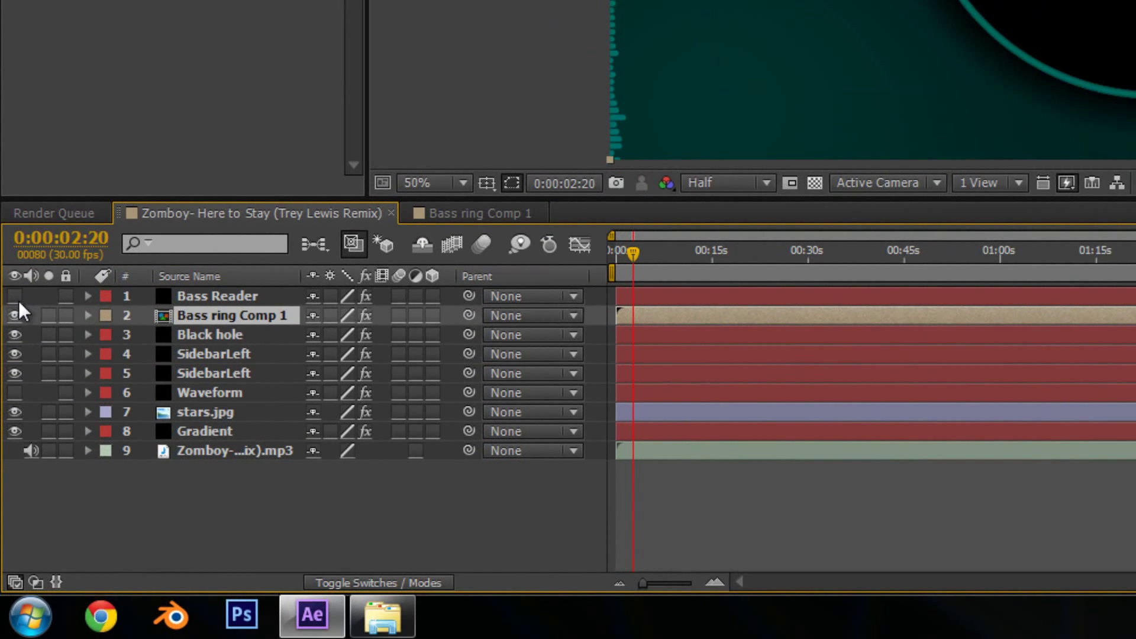
click(191, 298)
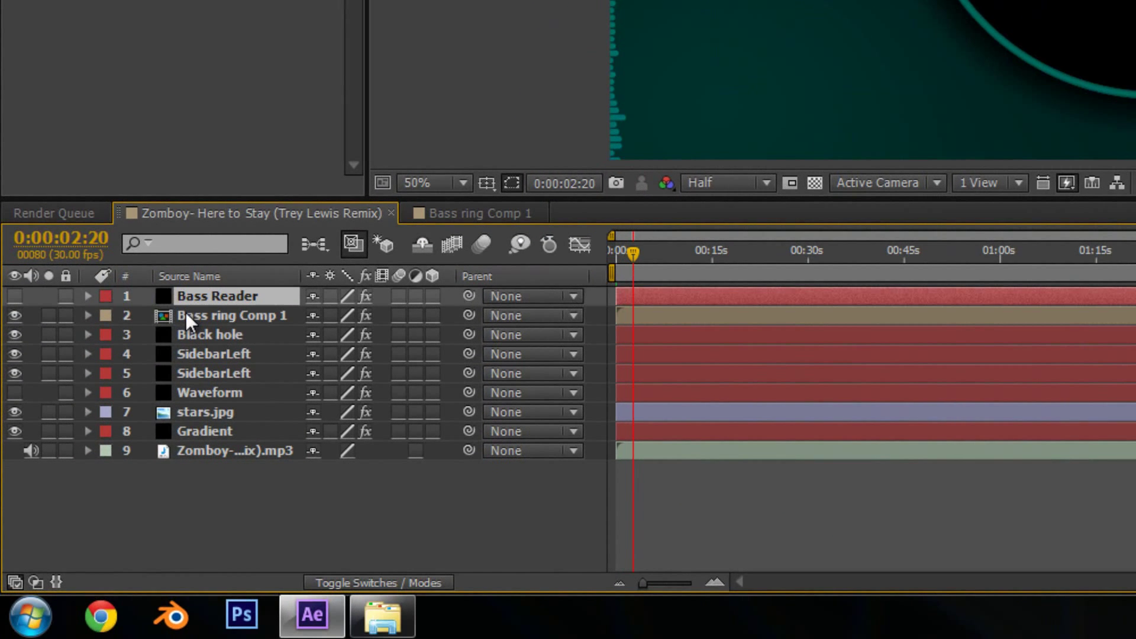
- Add an expression to the Scale property of Bass ring Comp 1, keeping the default transform.scale text
click(87, 315)
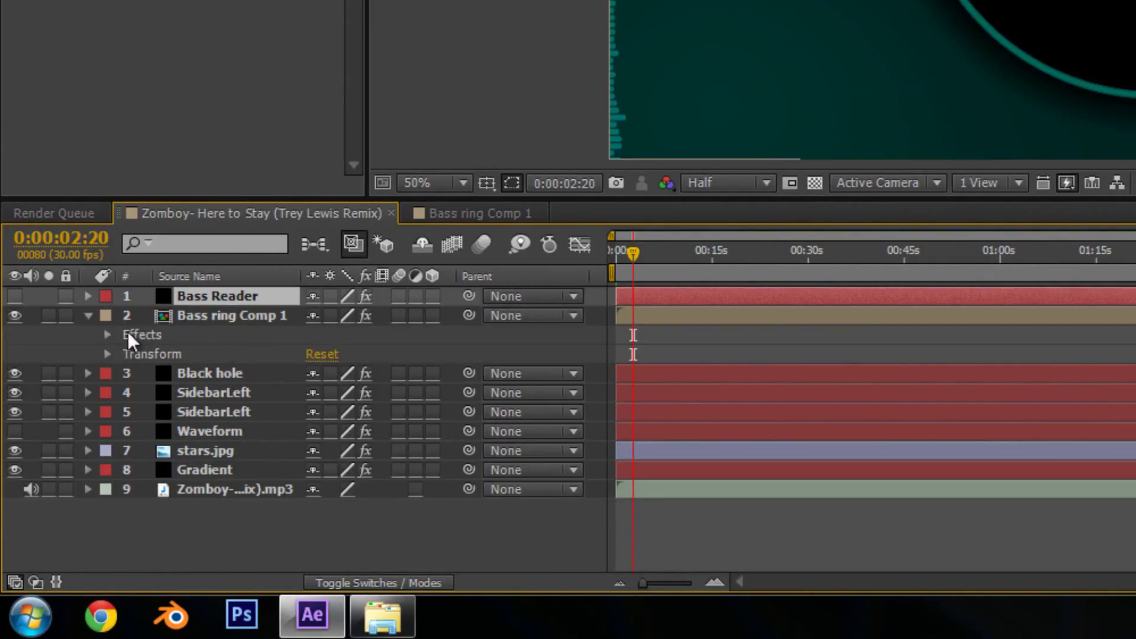
click(111, 353)
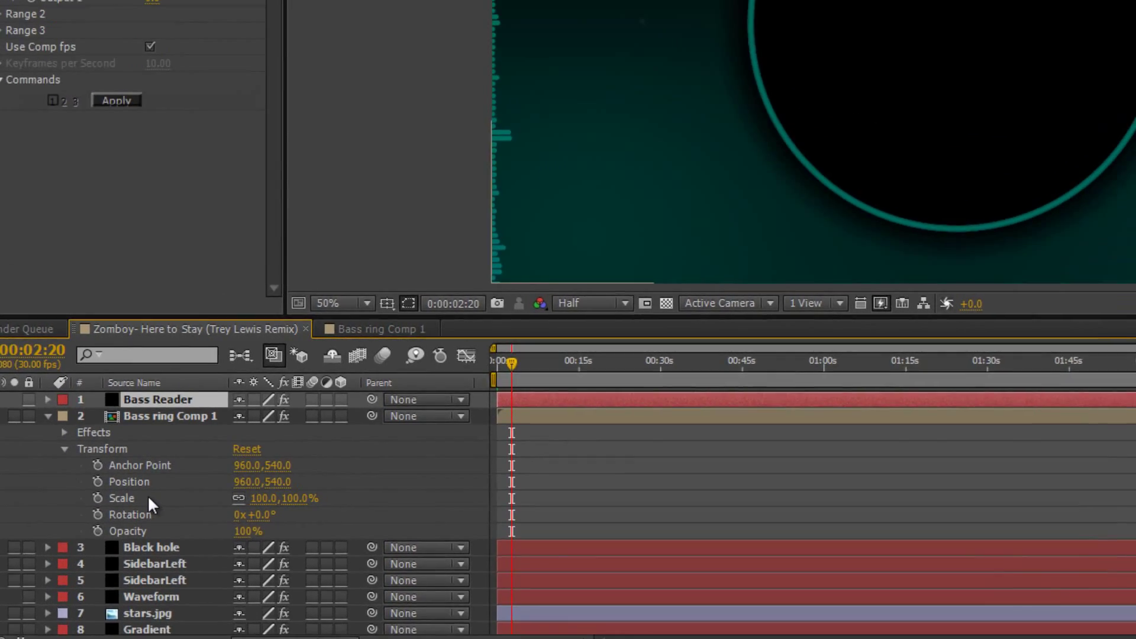
click(184, 413)
click(125, 22)
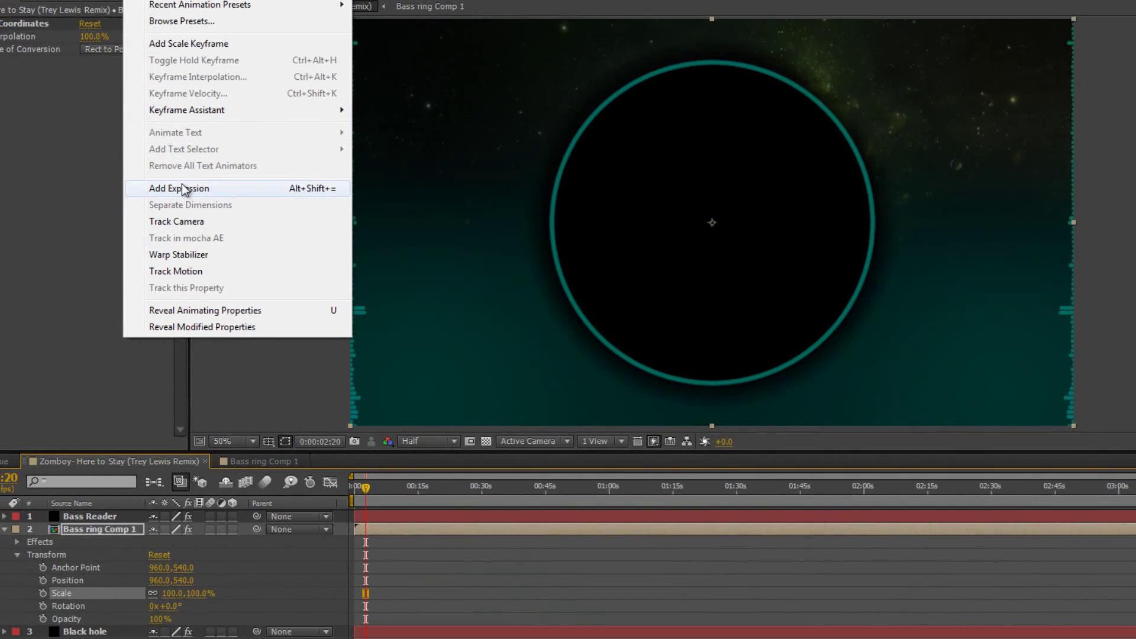
click(156, 244)
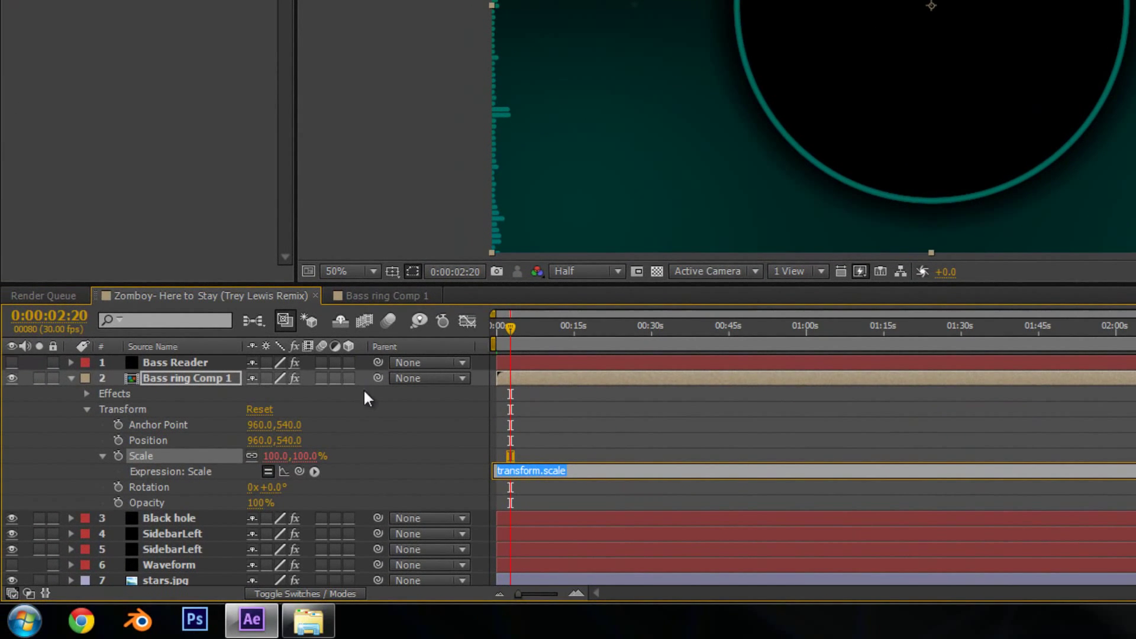
click(343, 467)
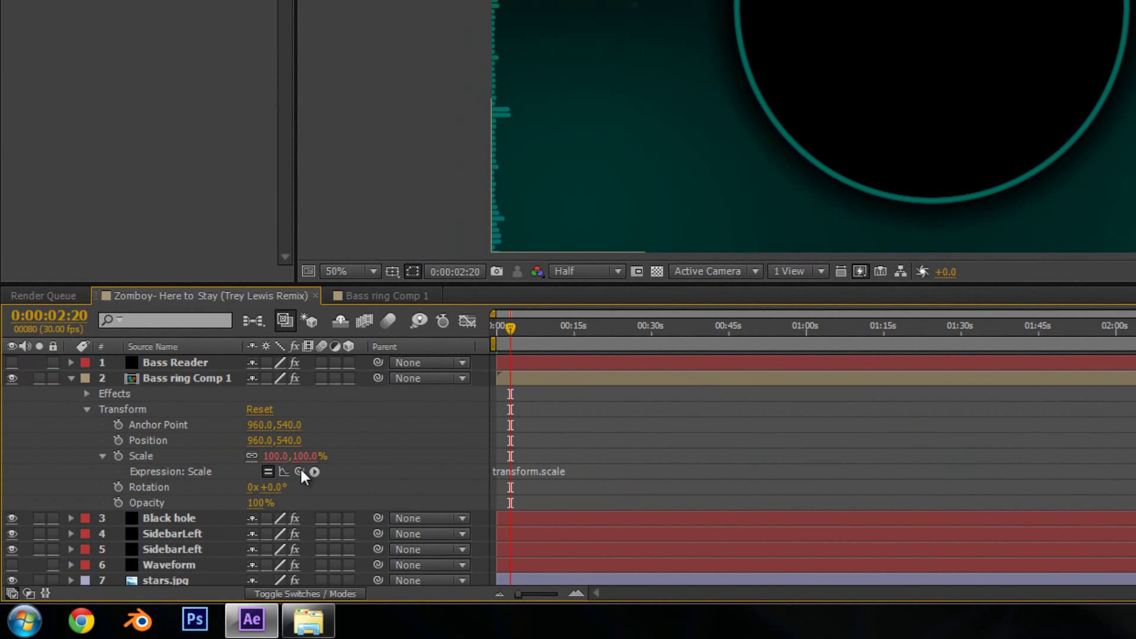
- Link the Scale expression of Bass ring Comp 1 to the Sound Keys Output 1 property of the Bass Reader layer
click(189, 364)
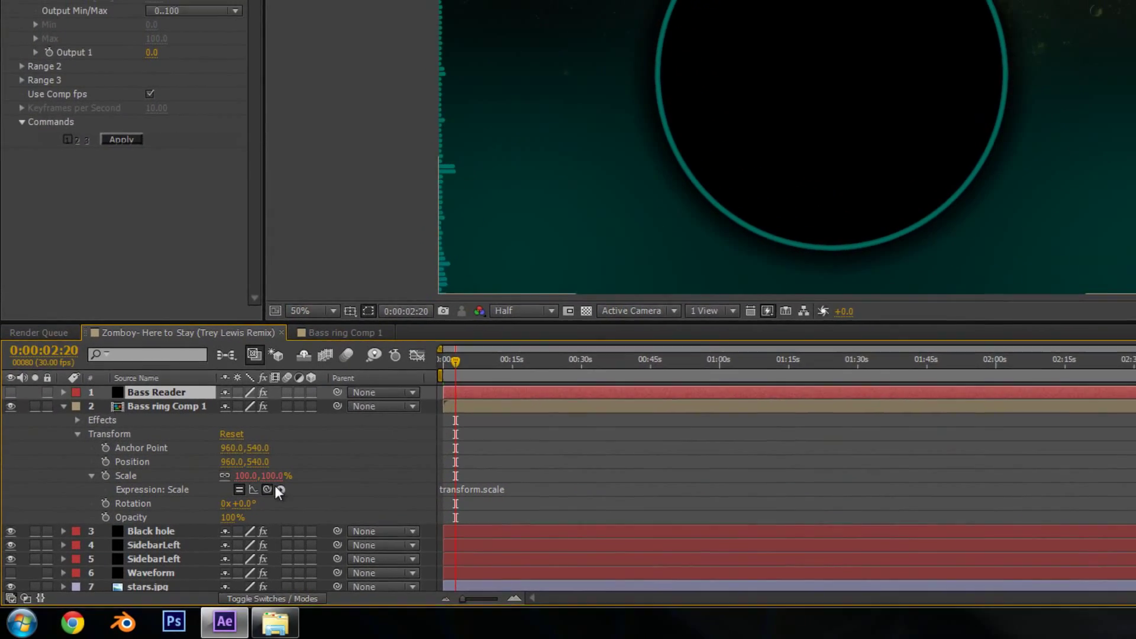
drag(299, 471, 263, 0)
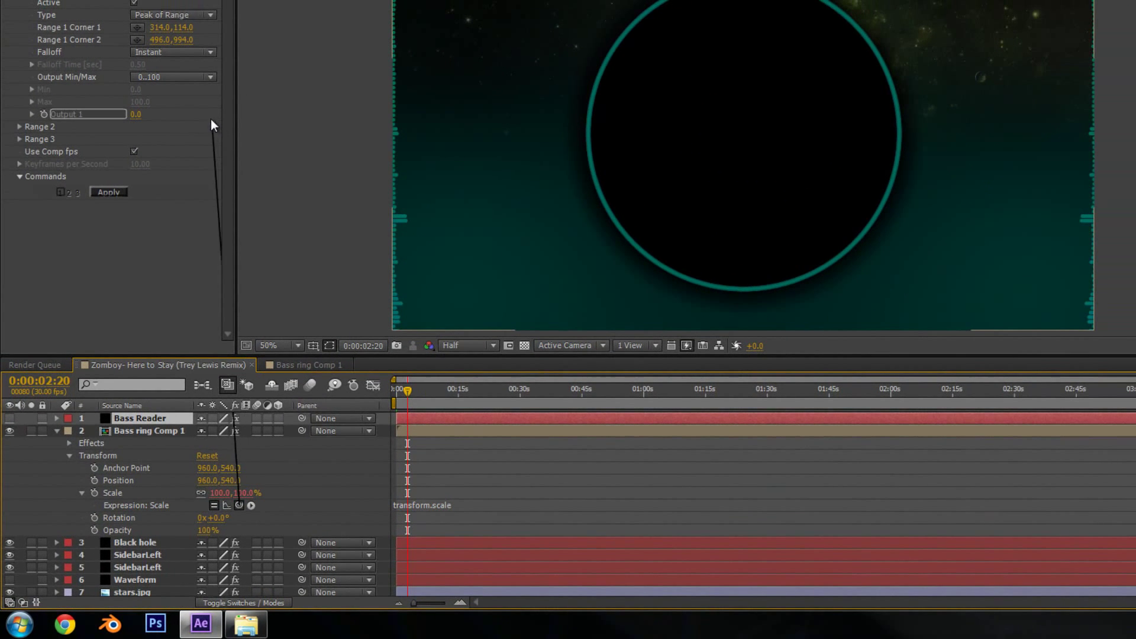
drag(213, 125, 75, 120)
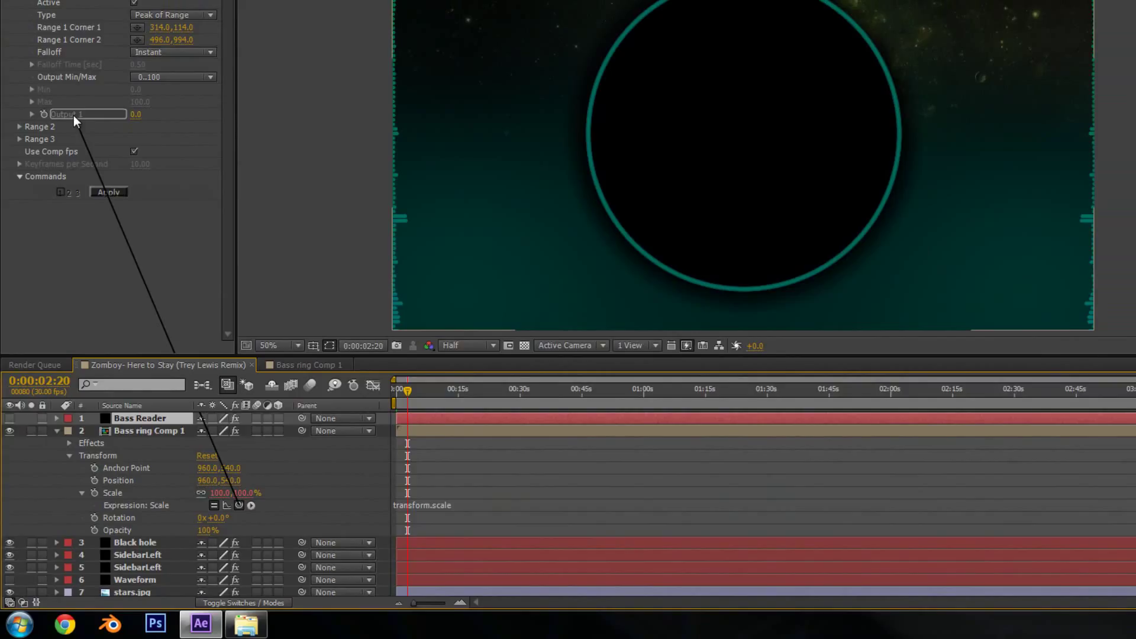
drag(73, 116, 74, 115)
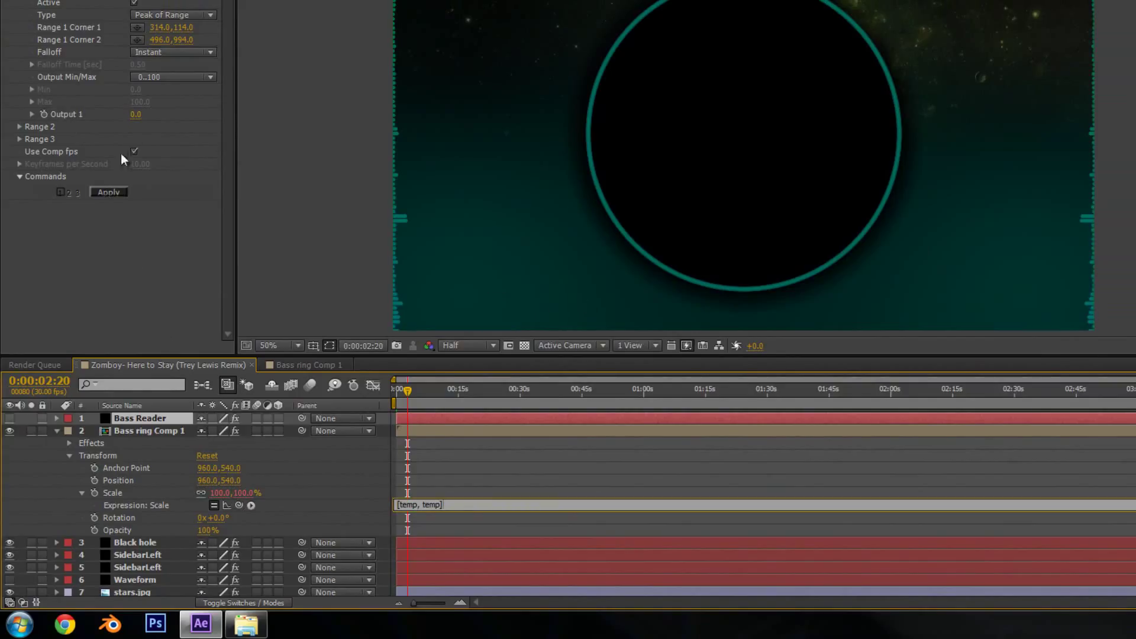
- Apply Sound Keys on Bass Reader to generate the Output 1 keyframes, and preview the ring's scaling from the start of the composition
click(102, 193)
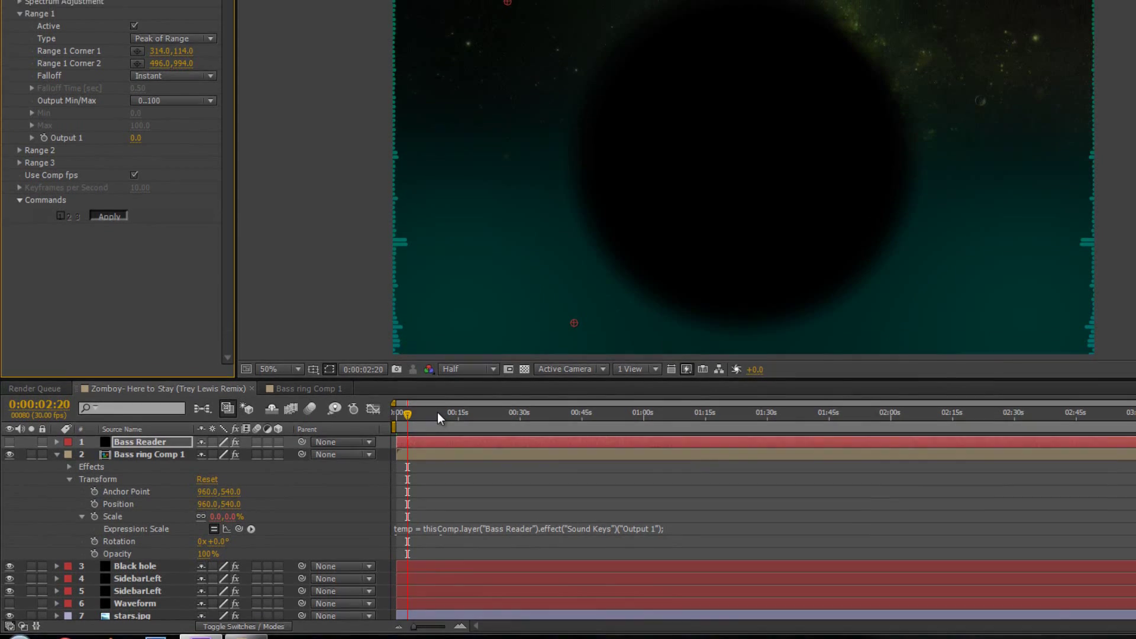
click(431, 391)
drag(431, 492, 385, 512)
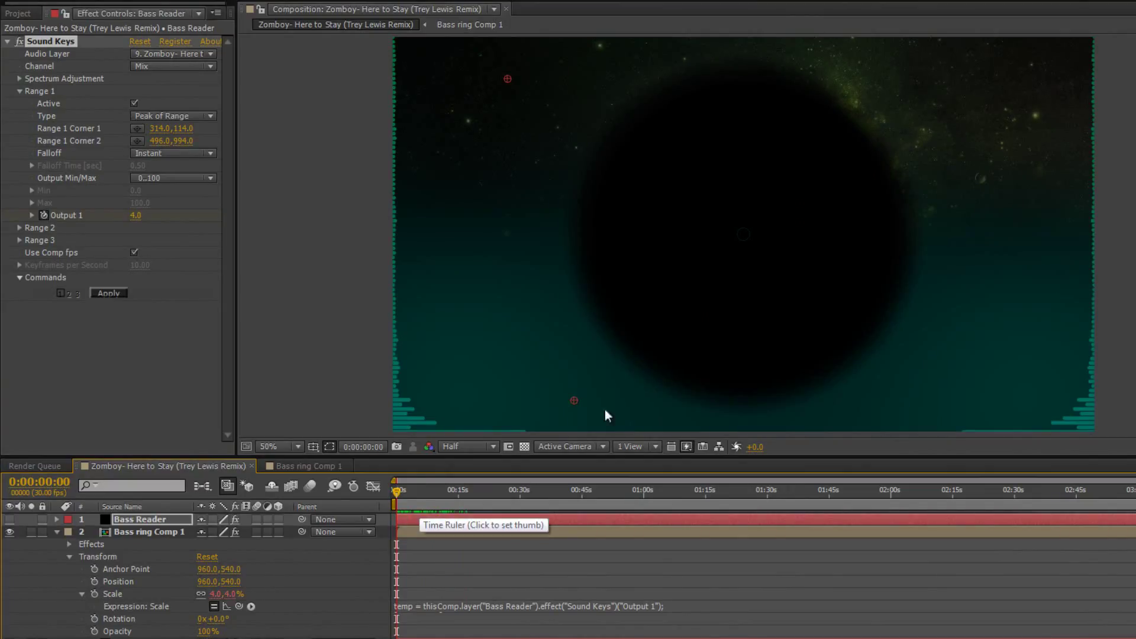
click(409, 495)
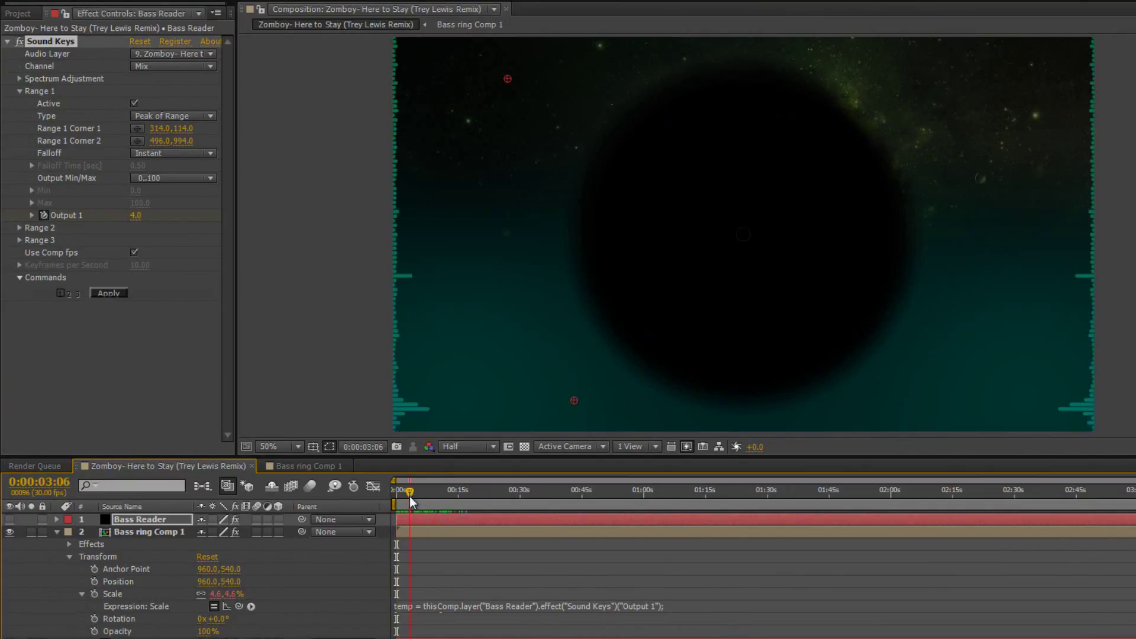
key(space)
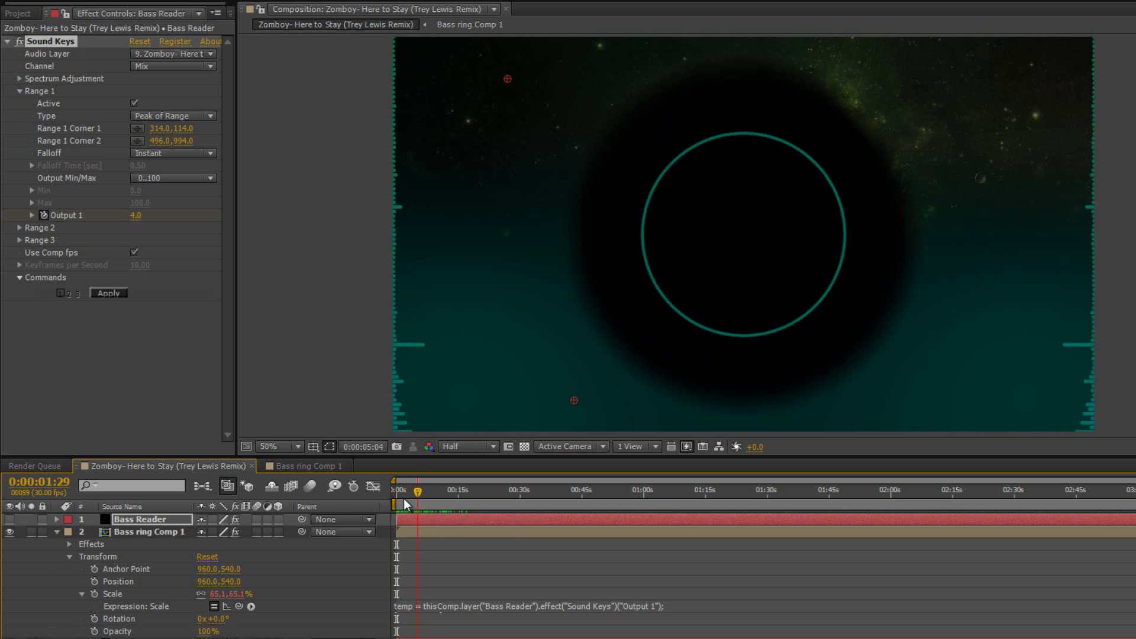
drag(404, 500, 387, 503)
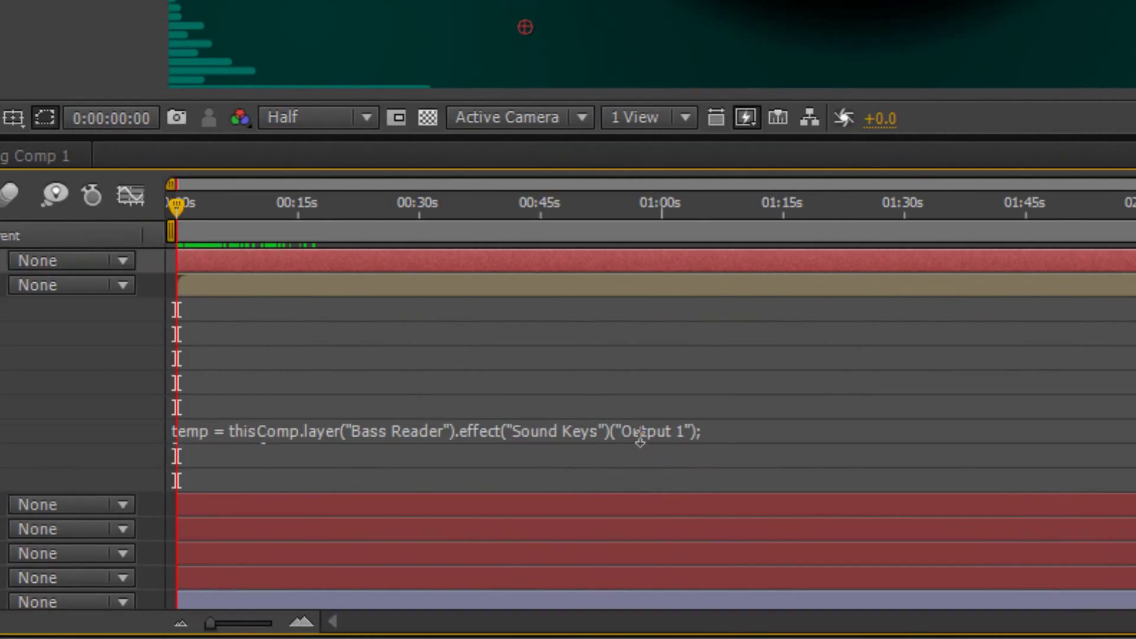
- Enclose the Output 1 reference in the ring's Scale expression in parentheses and add + 100 before the semicolon
click(722, 432)
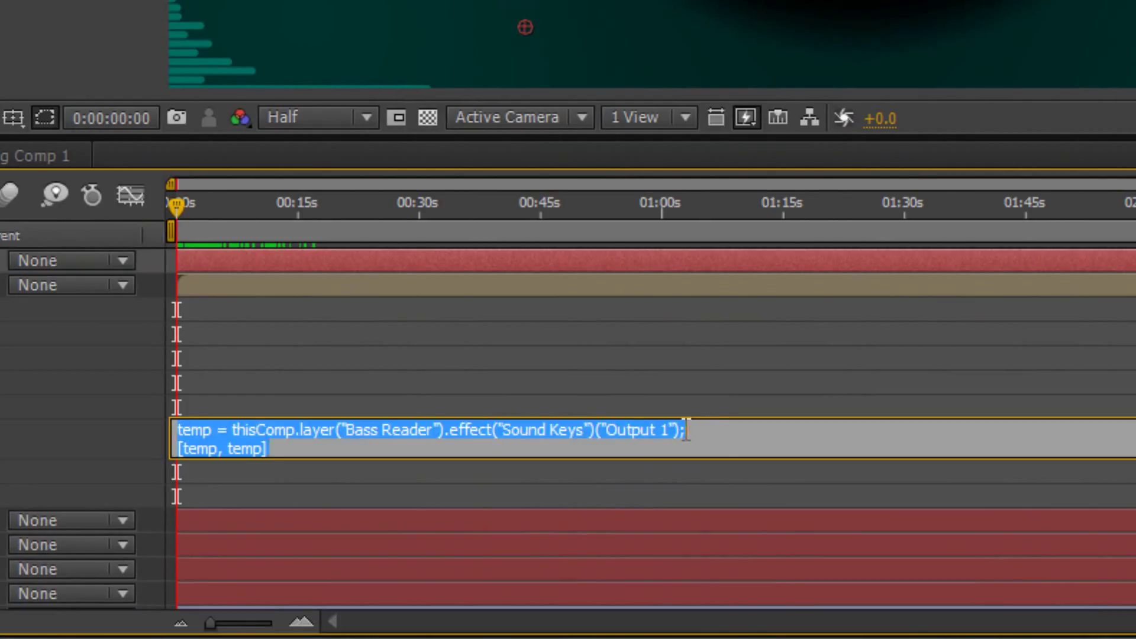
click(688, 435)
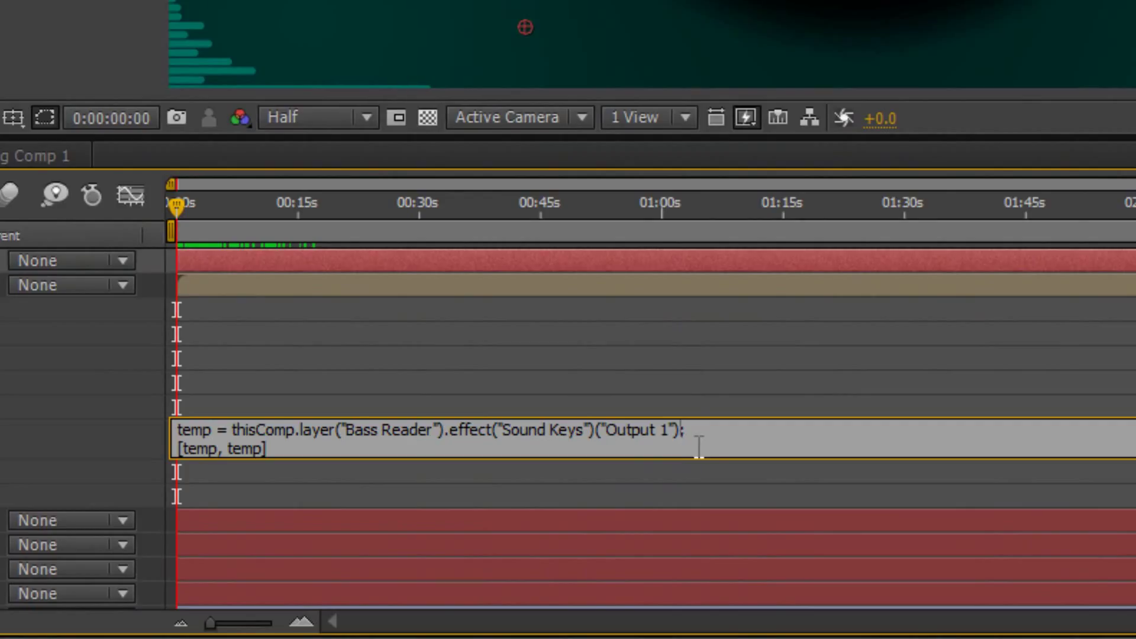
key(Left)
text())
click(228, 430)
text(()
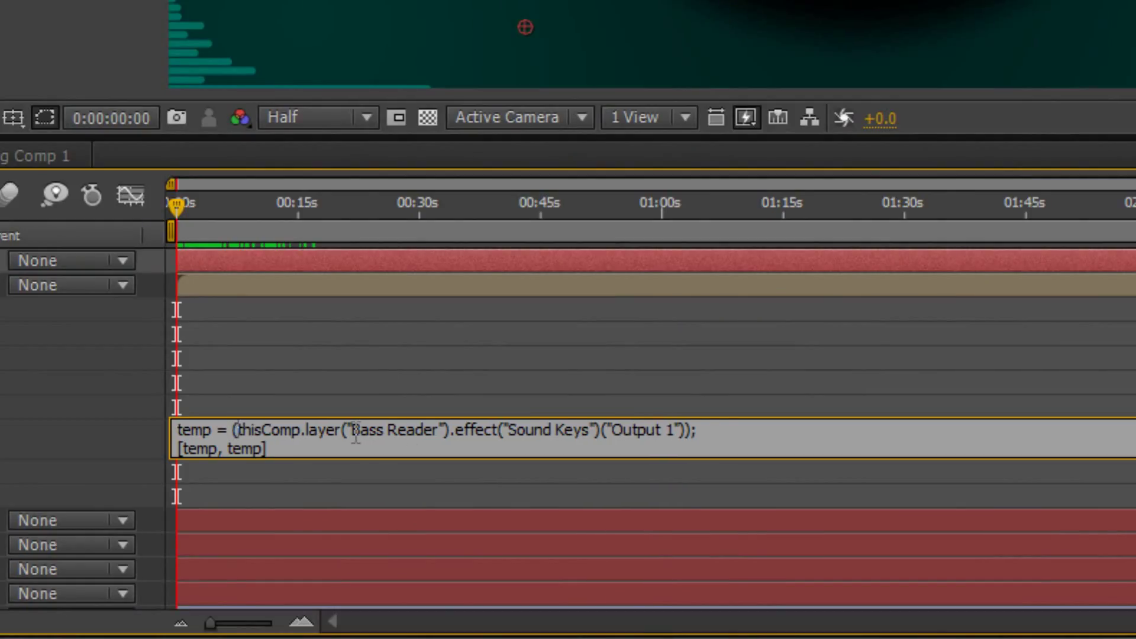
click(687, 430)
text(+ 100)
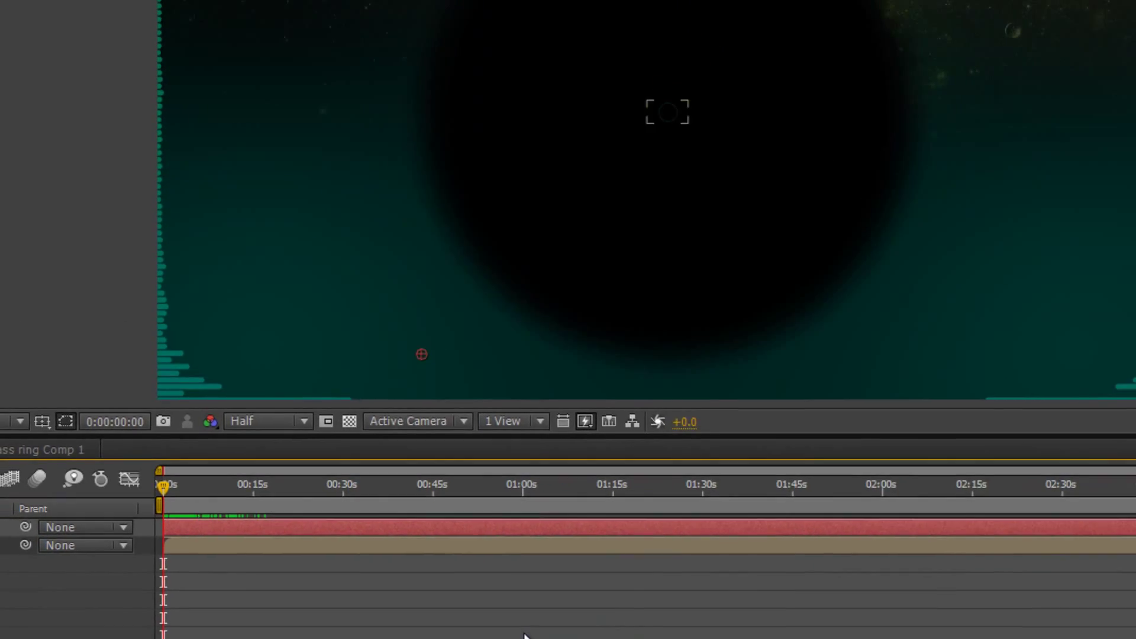
click(663, 404)
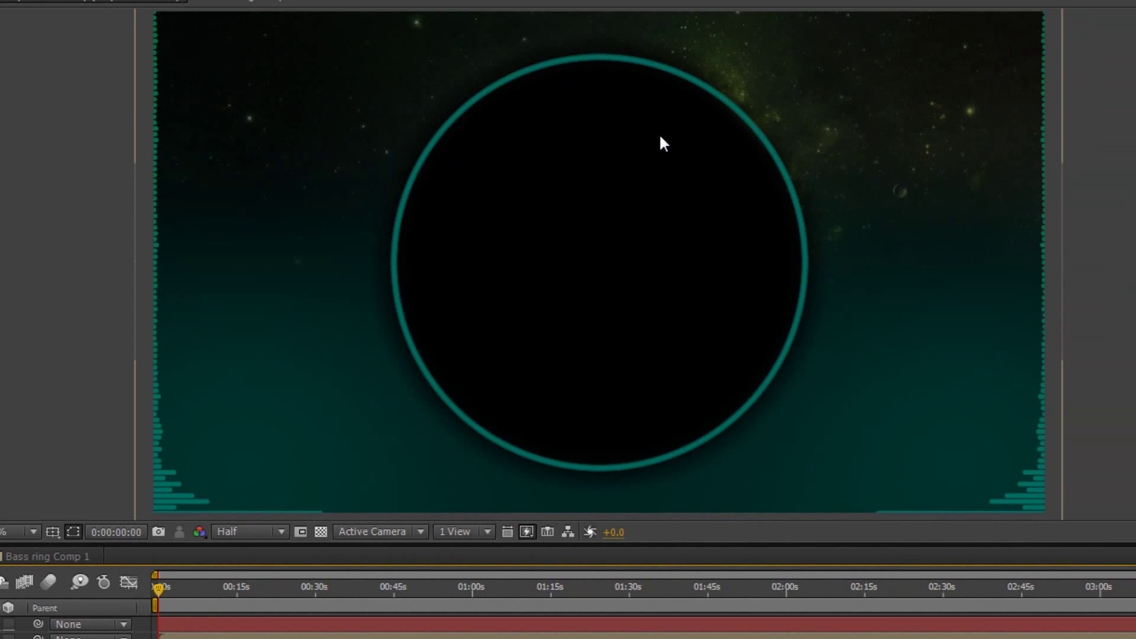
drag(192, 592, 133, 603)
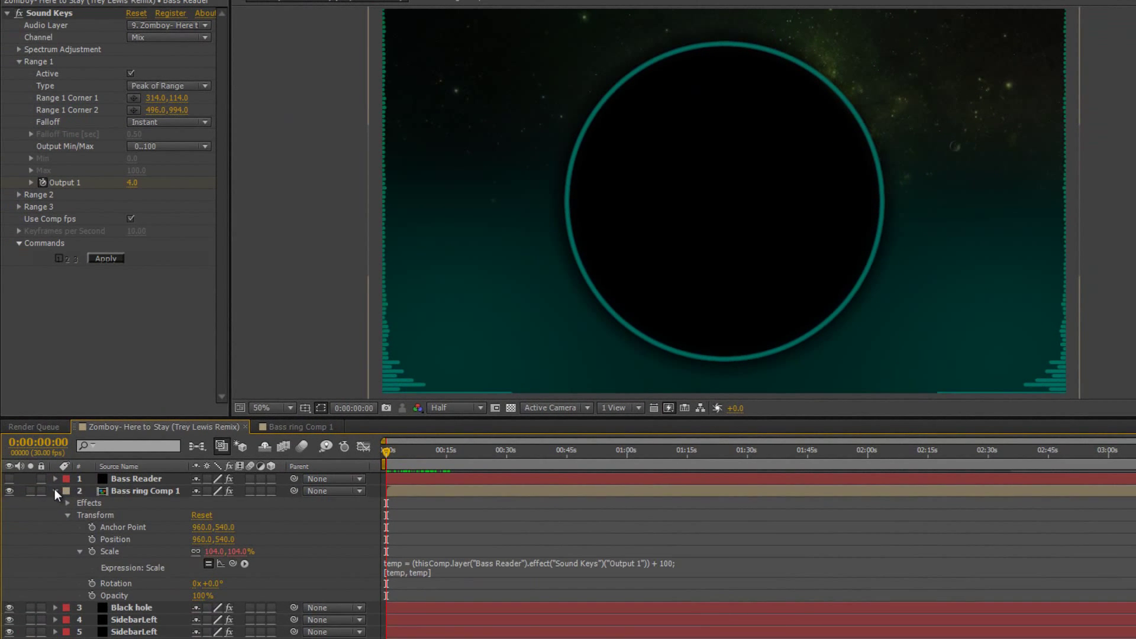
- Parent the Black hole layer to Bass ring Comp 1 and check its scaling along the timeline, returning to the first frame
click(53, 489)
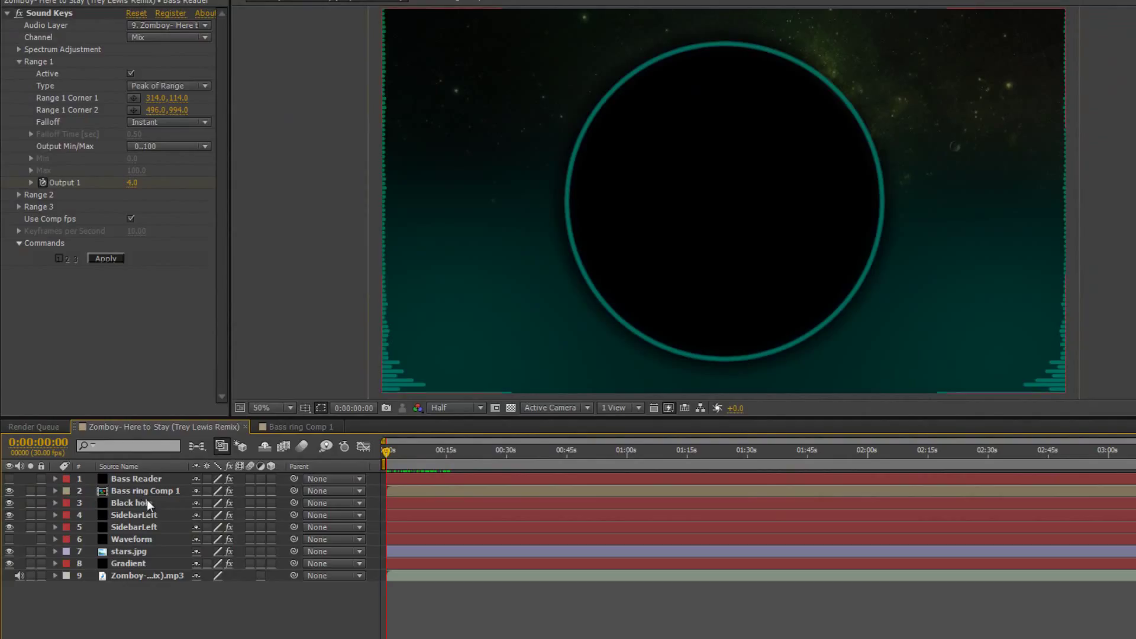
drag(293, 504, 164, 491)
click(418, 455)
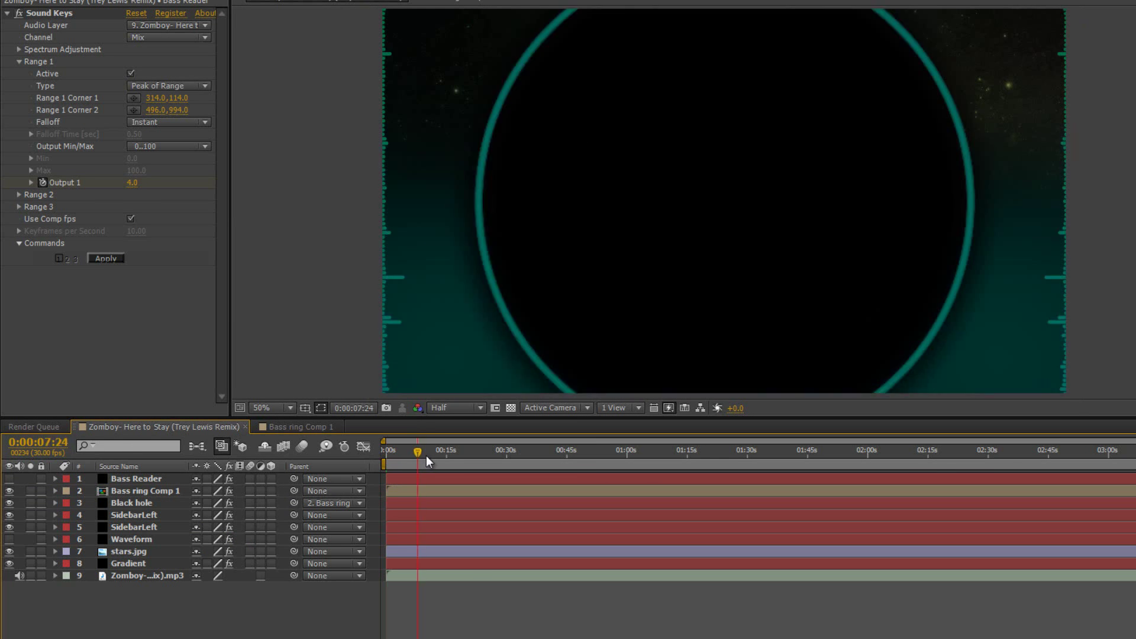
drag(426, 455, 441, 453)
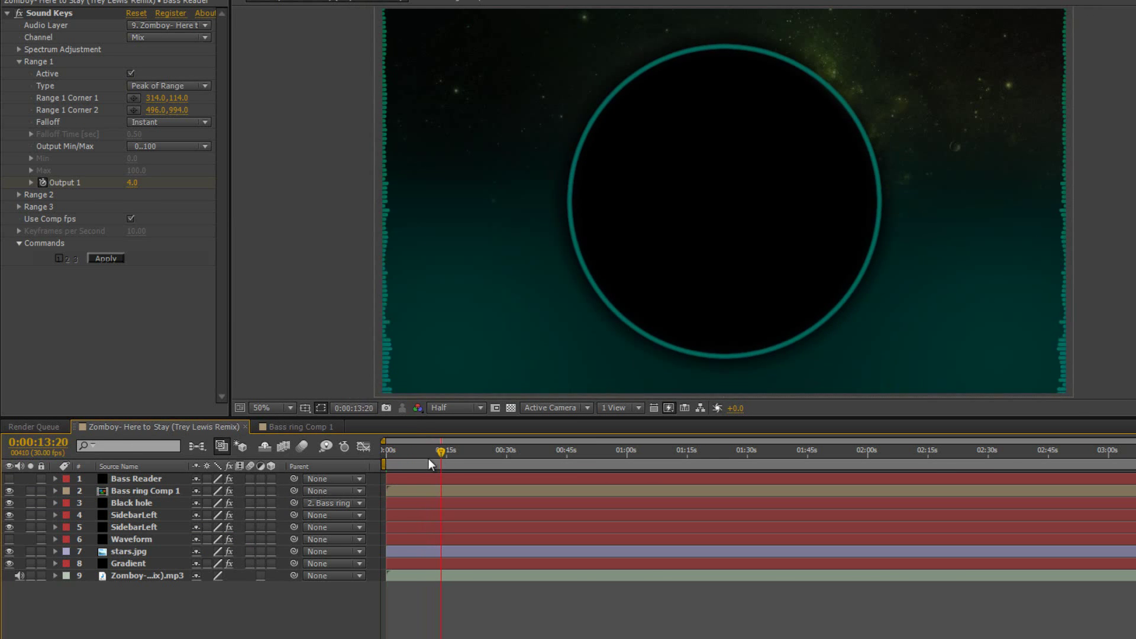
key(Home)
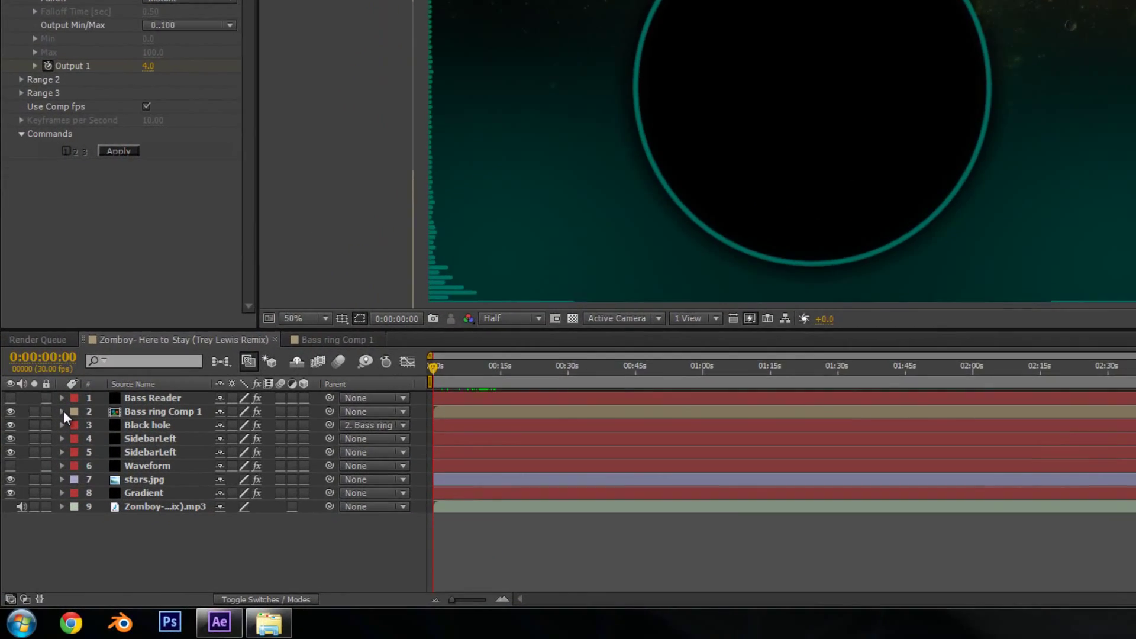
- Add an expression to the Opacity of Bass ring Comp 1 and link it to the Sound Keys Output 1 of Bass Reader
click(46, 470)
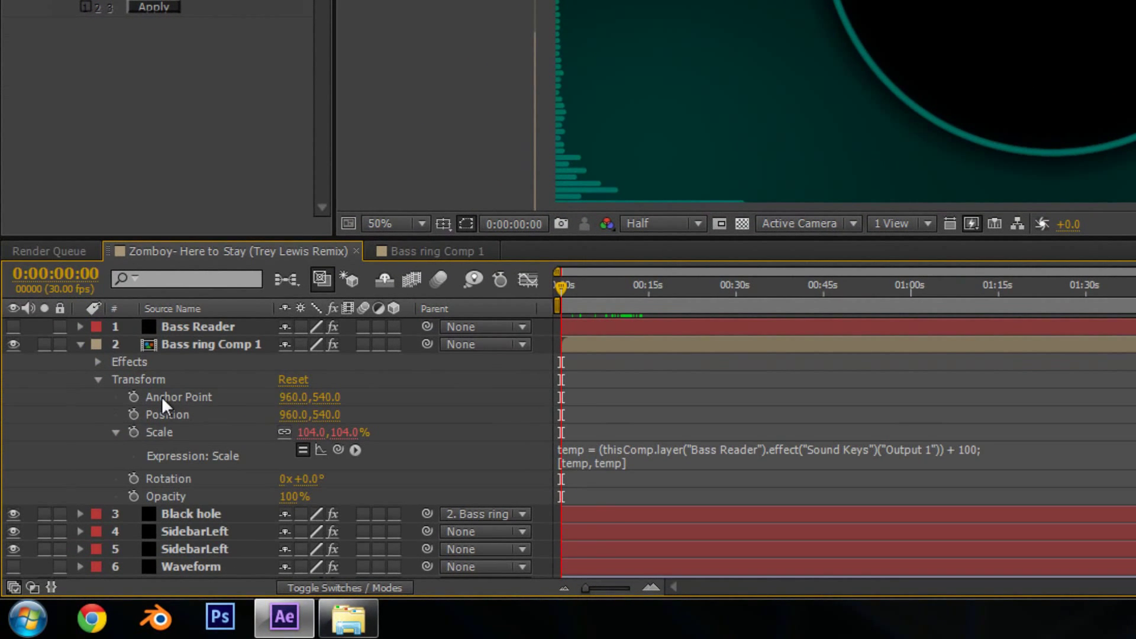
click(195, 493)
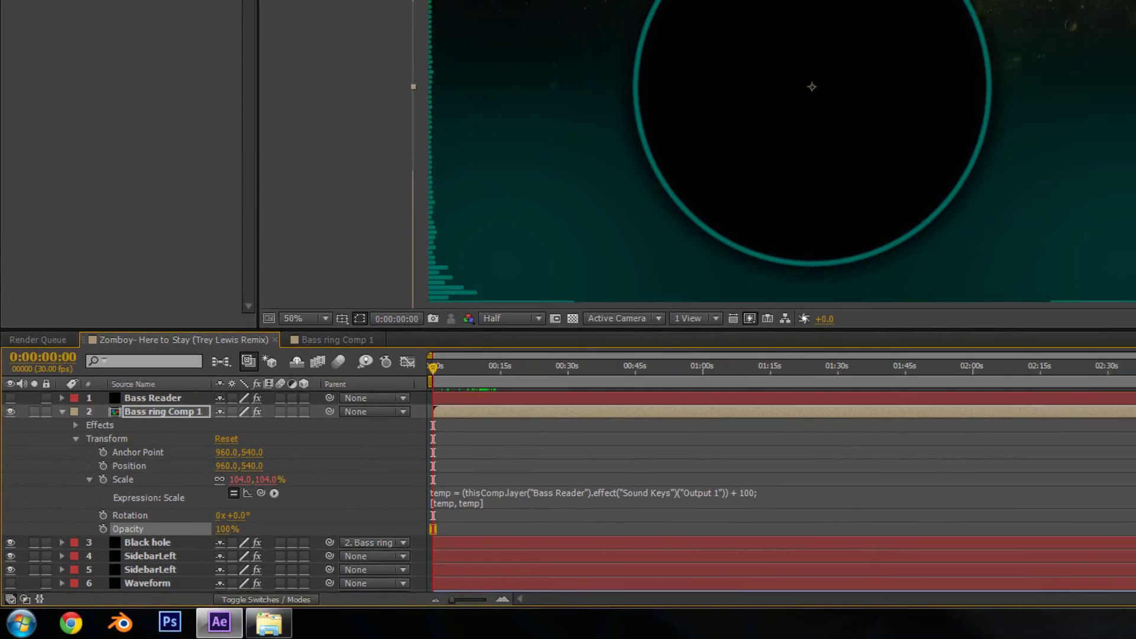
click(159, 18)
click(208, 203)
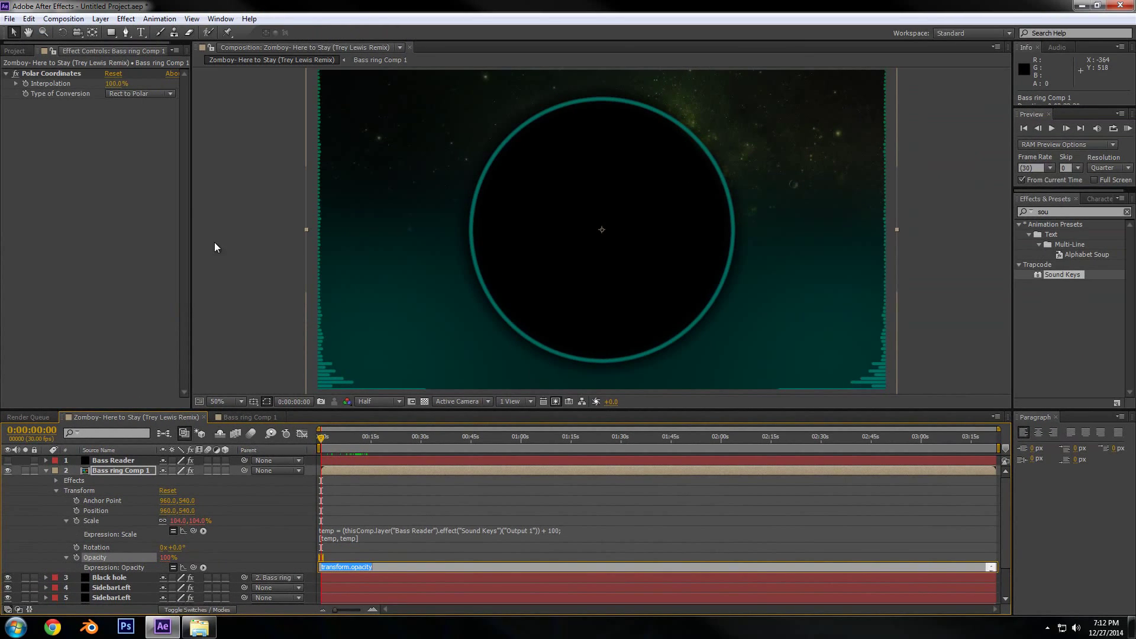
click(128, 461)
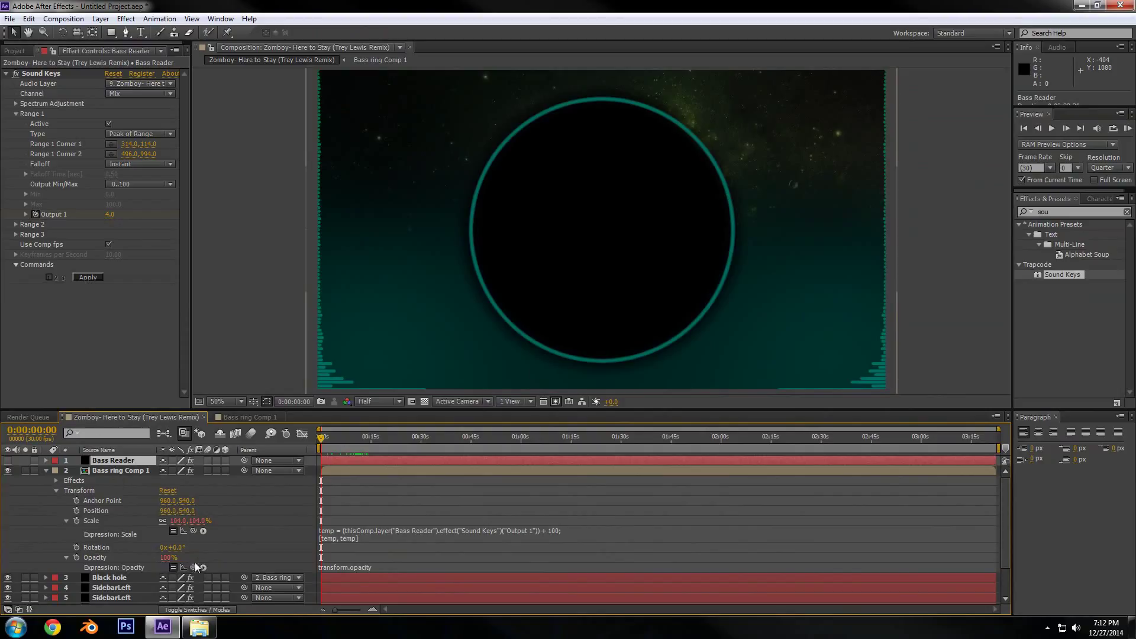
drag(193, 567, 56, 214)
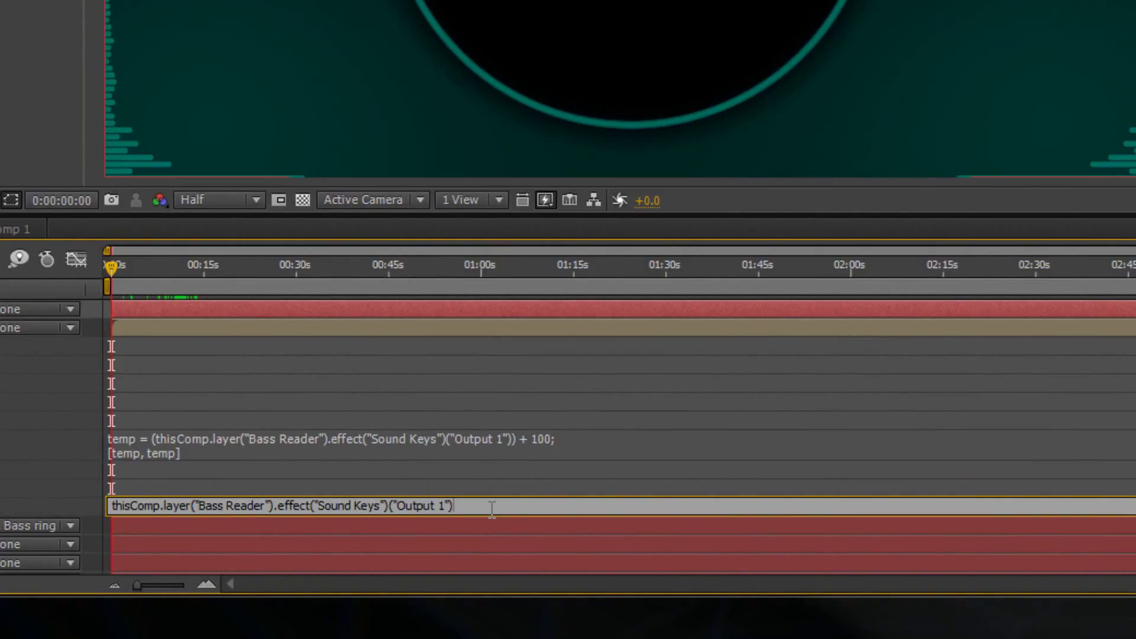
- Enclose the Opacity expression's Output 1 reference in parentheses and append + 100; to it
text())
click(113, 506)
text(()
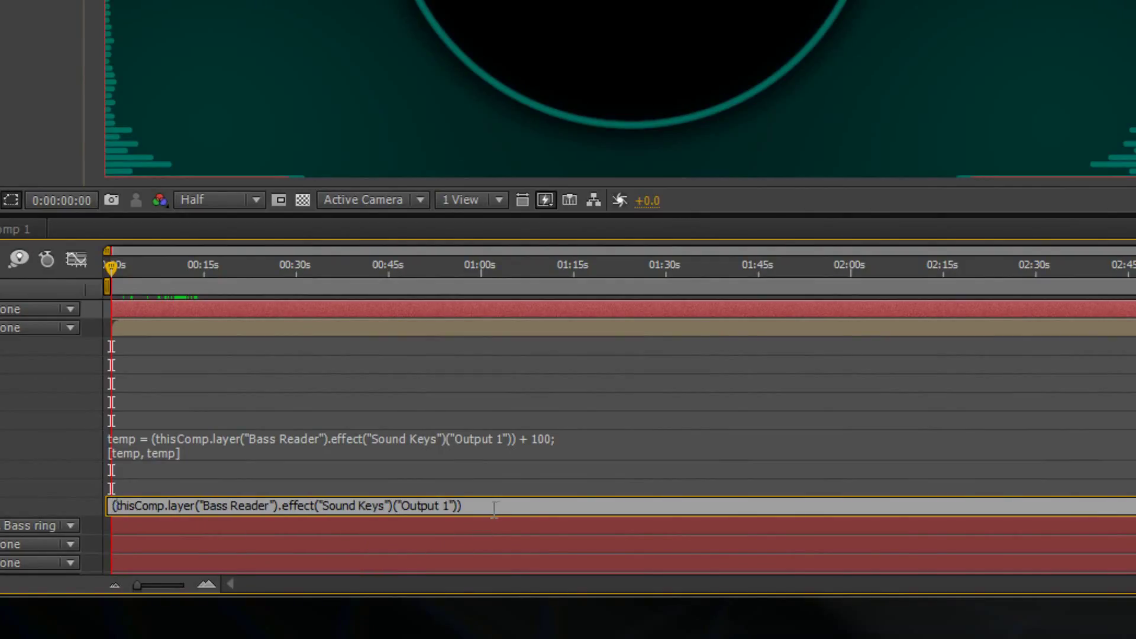
text(+ 100;)
click(534, 492)
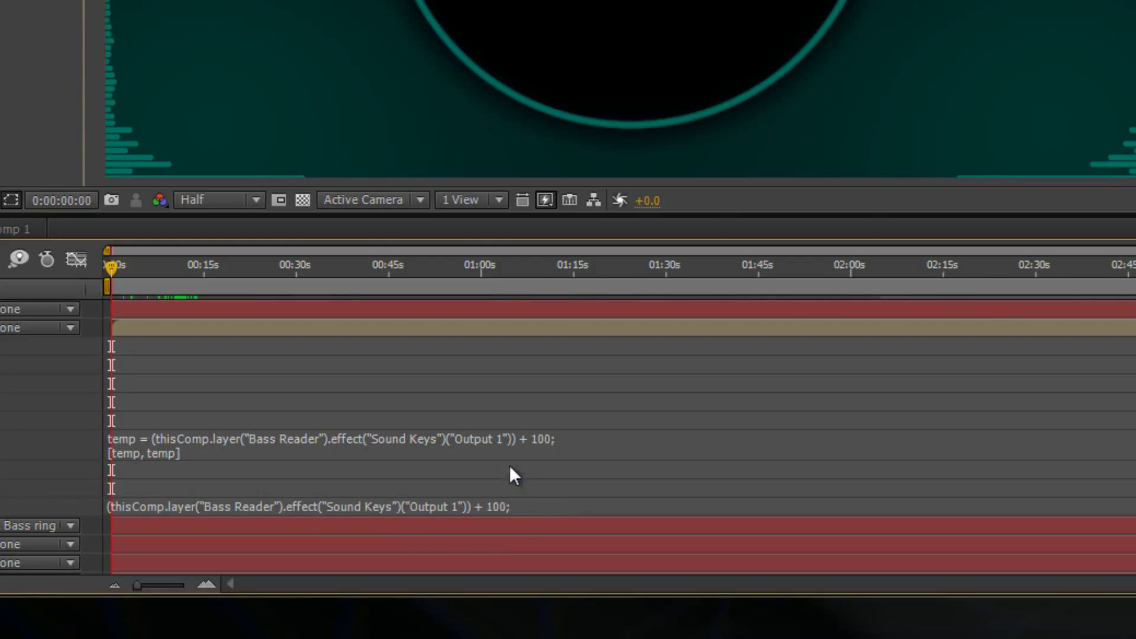
- Set the number added in the ring's Opacity expression to 20
click(499, 504)
click(497, 506)
double_click(491, 505)
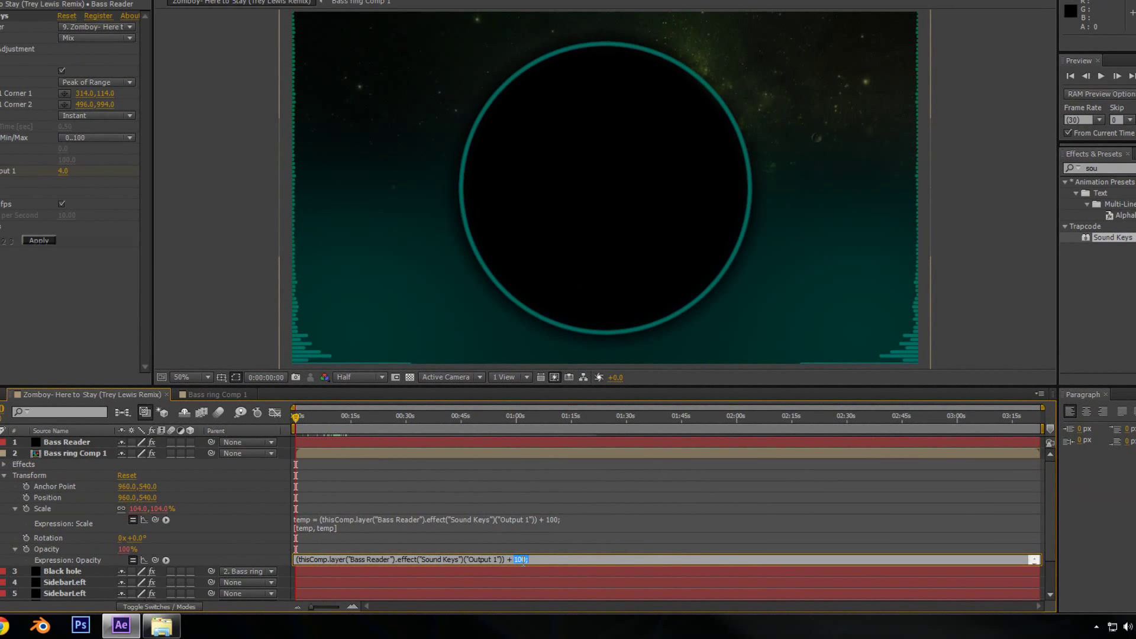
text(20)
click(331, 417)
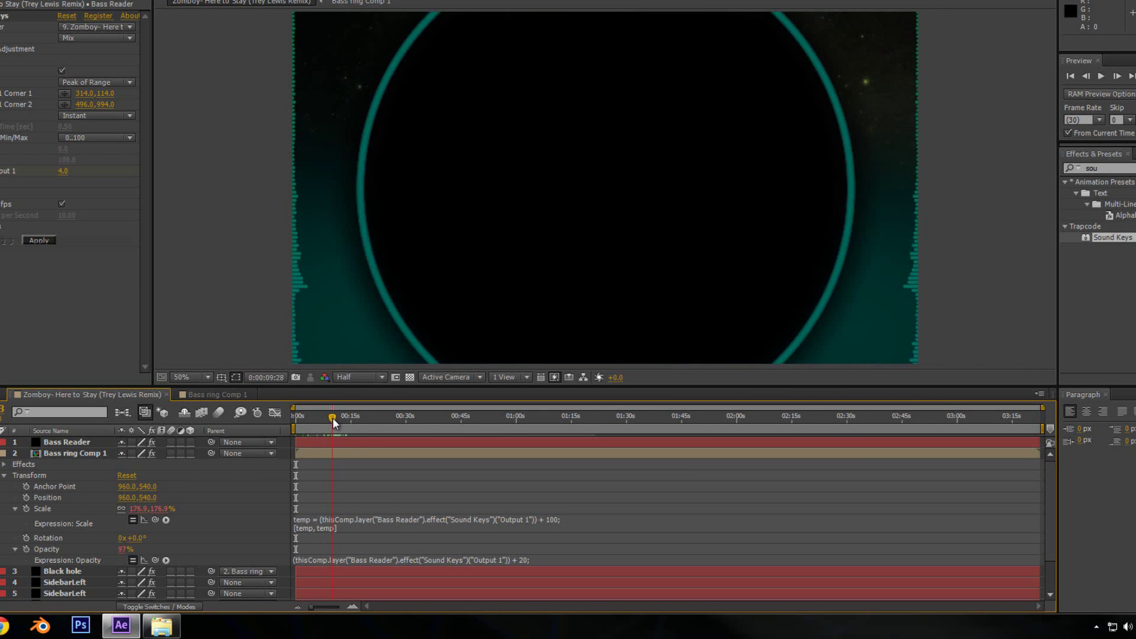
- Examine the ring's opacity and scale response by scrubbing and stepping through frames around the first bass hits, and return to the start
drag(332, 418, 304, 417)
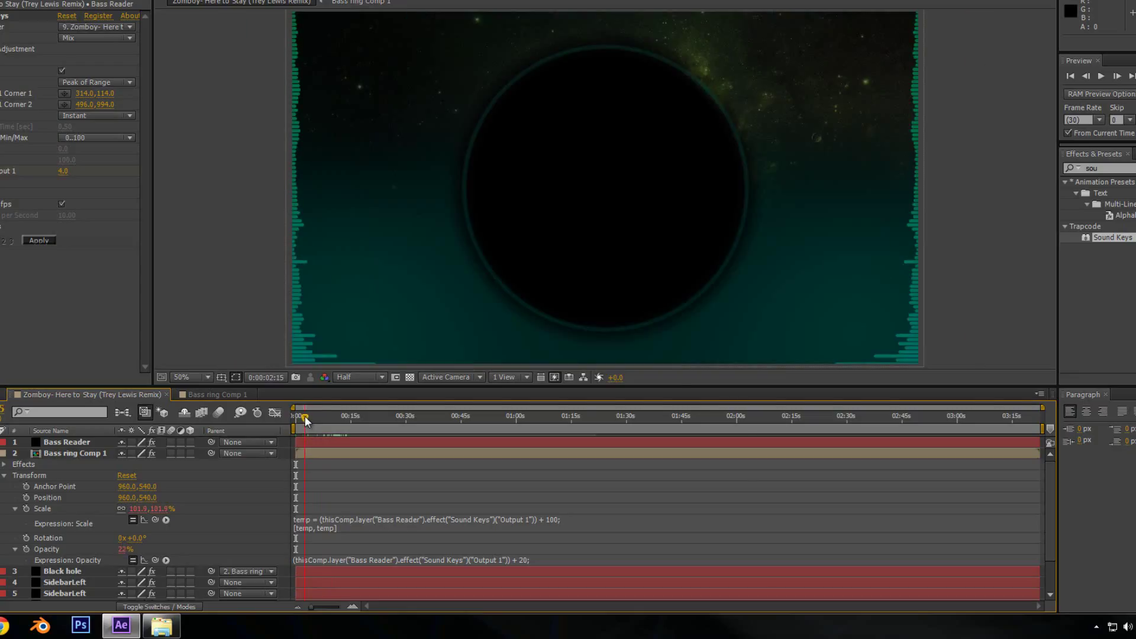
click(1116, 77)
click(1116, 76)
click(1116, 76)
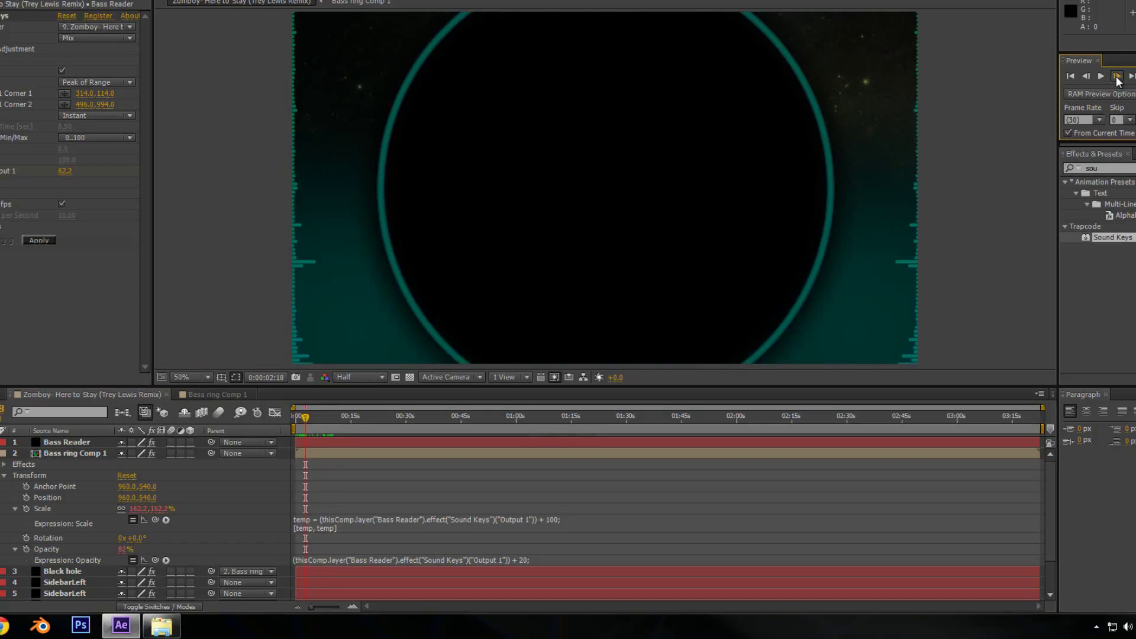
click(1116, 77)
click(1084, 76)
click(1083, 76)
click(1082, 76)
click(1081, 76)
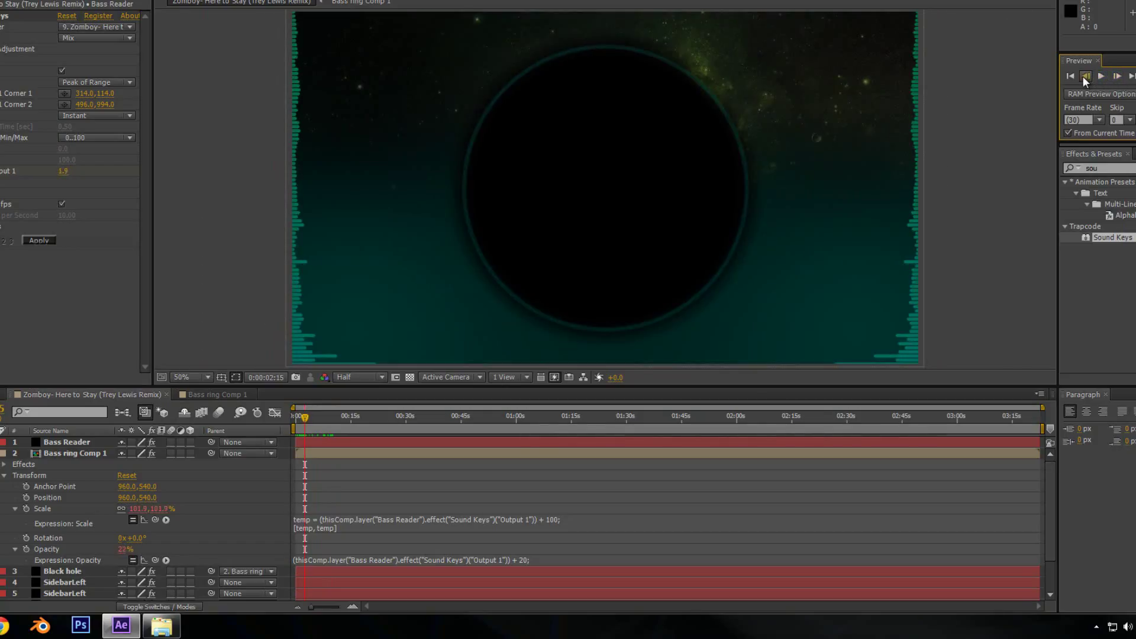
click(332, 417)
drag(331, 417, 285, 414)
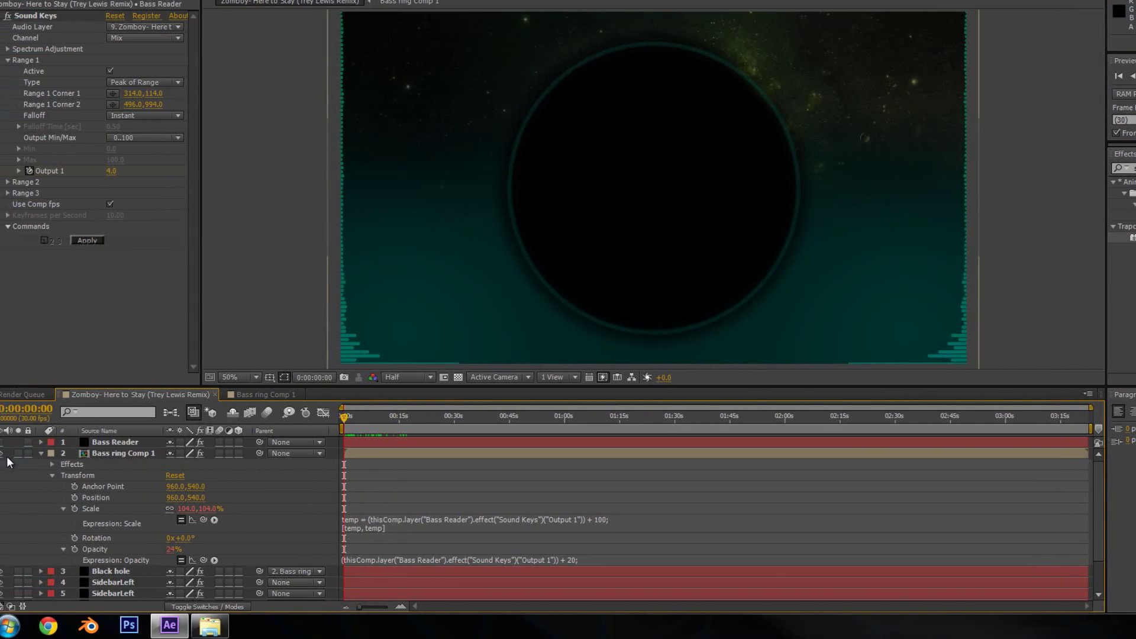
- Make the Waveform layer visible again and collapse the properties of Bass ring Comp 1
scroll(41, 483, down, 2)
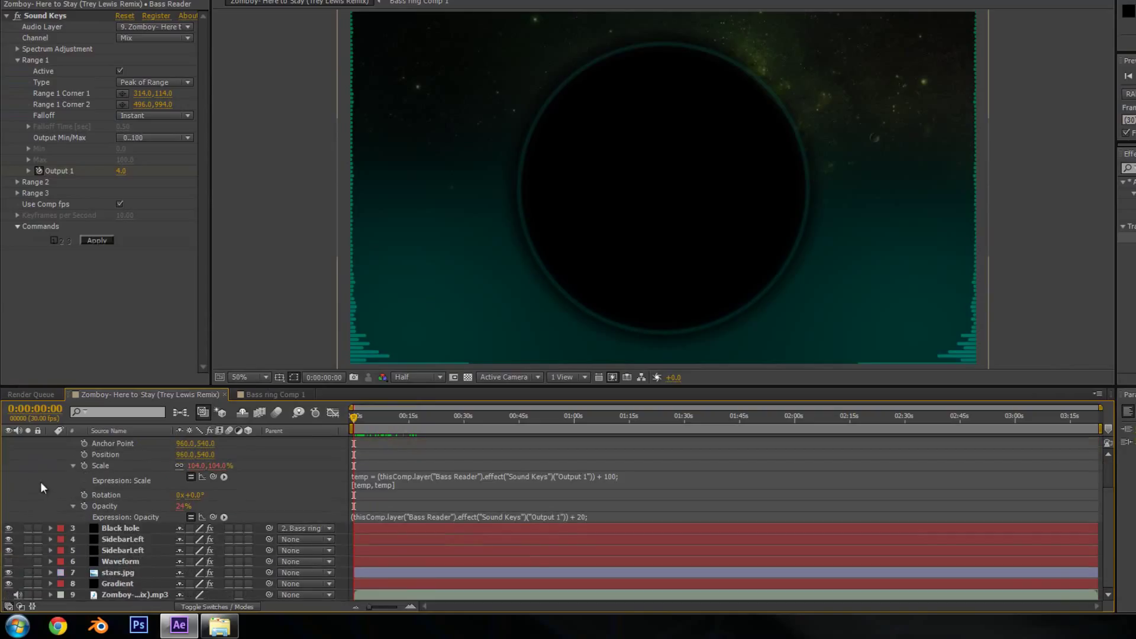
click(8, 561)
scroll(48, 533, up, 2)
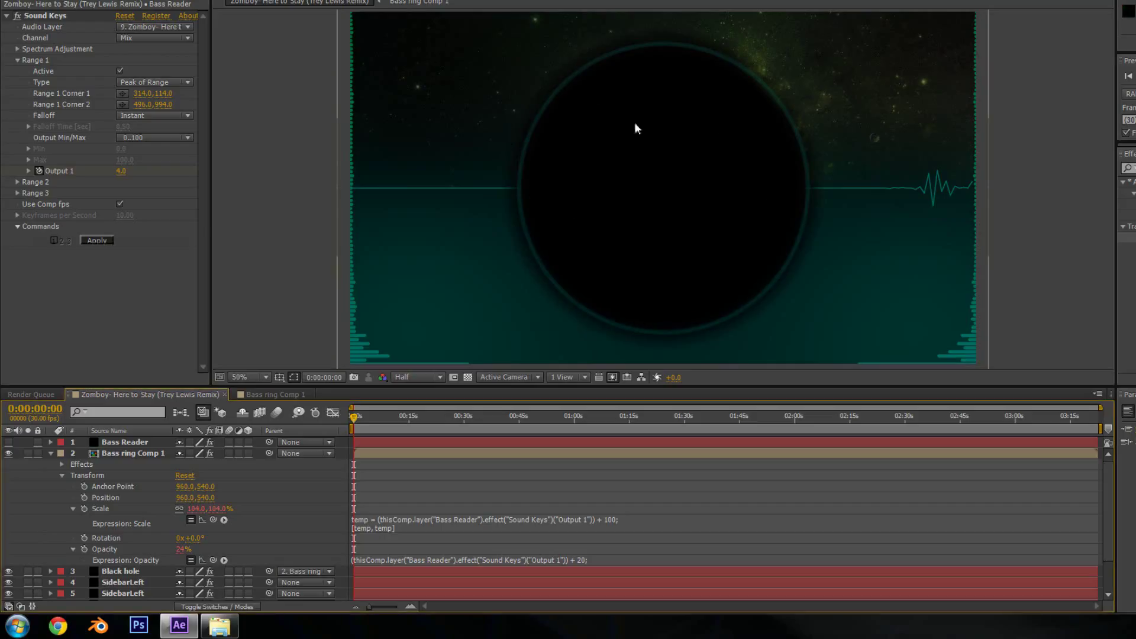
click(50, 454)
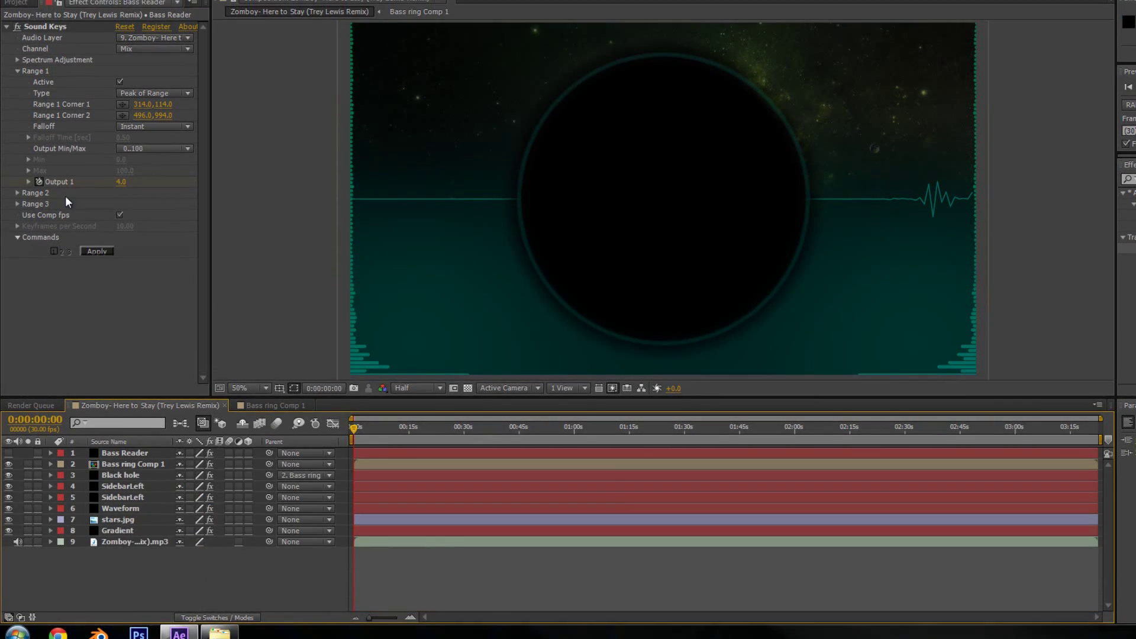
- Create a new full-size black solid layer named Mid Range
click(111, 21)
mouse_move(144, 37)
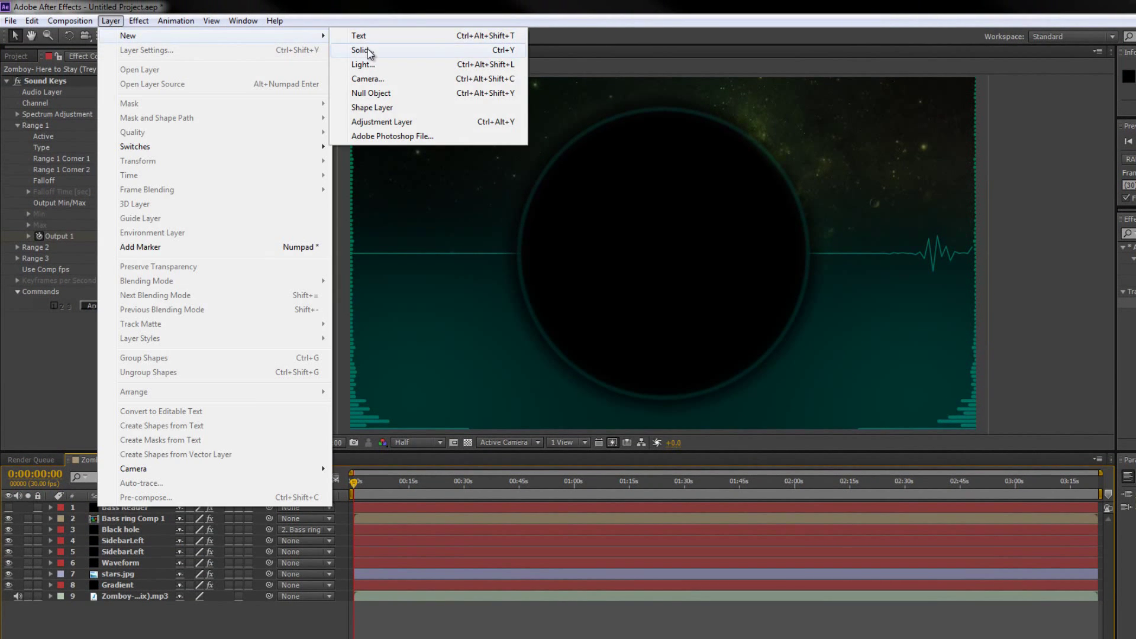
click(368, 50)
text(M)
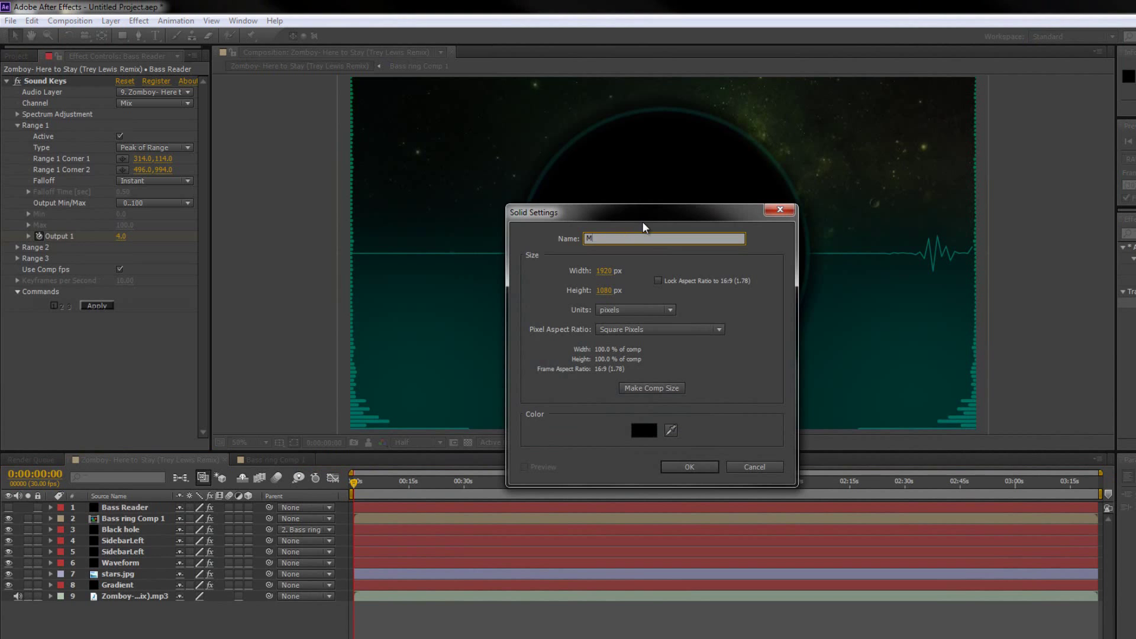
text(id Range)
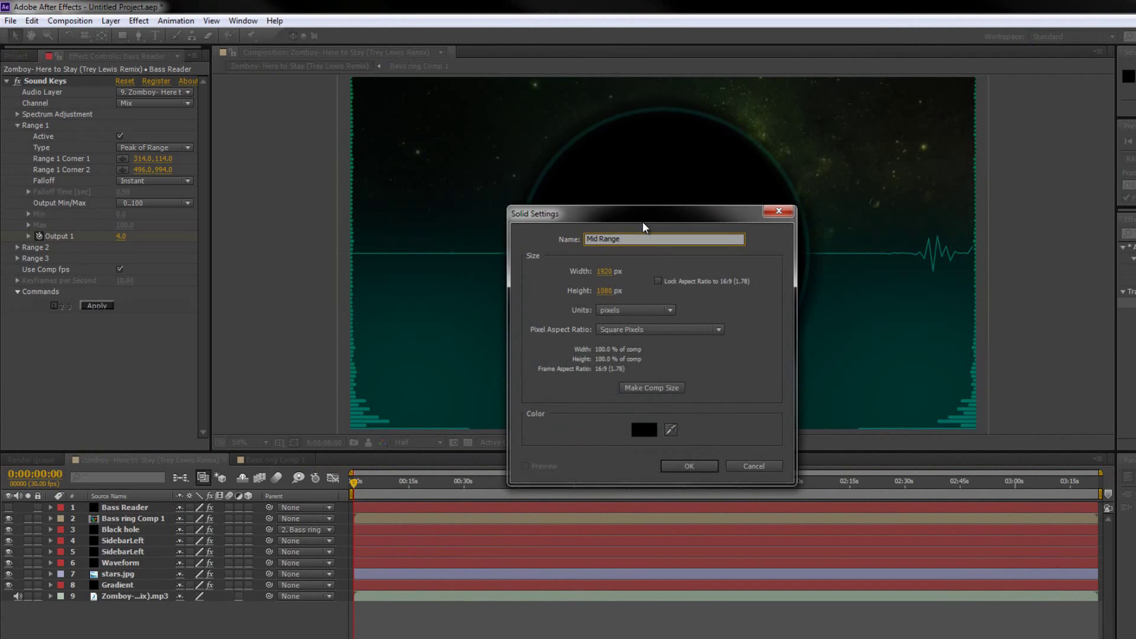
key(Return)
- Find the Audio Spectrum effect and apply it to the Mid Range layer
click(1132, 233)
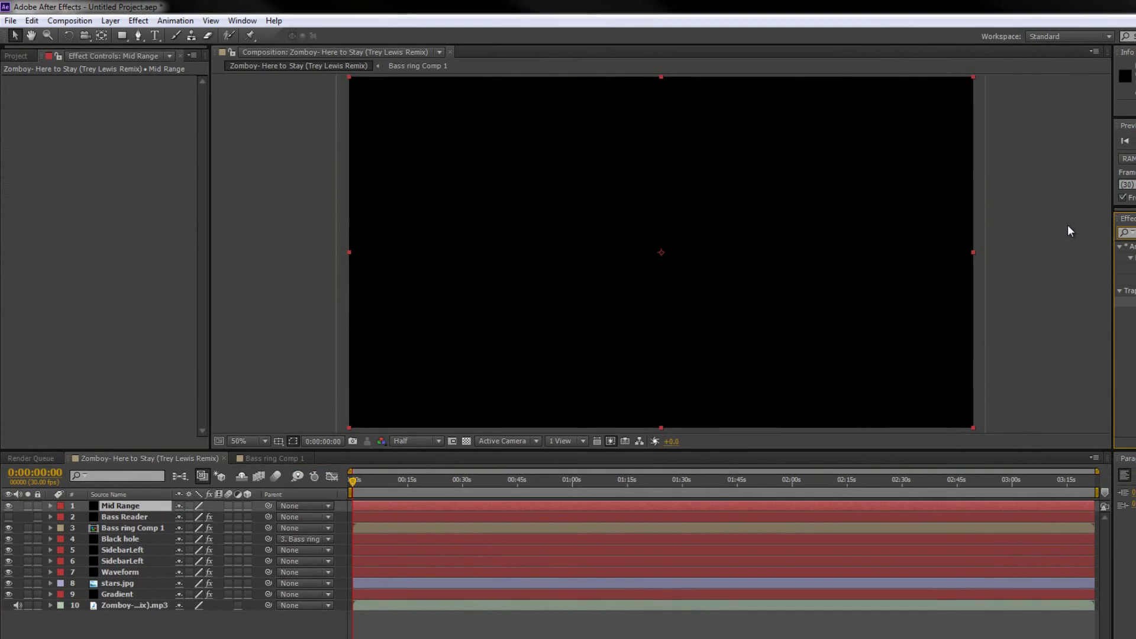
text(audio)
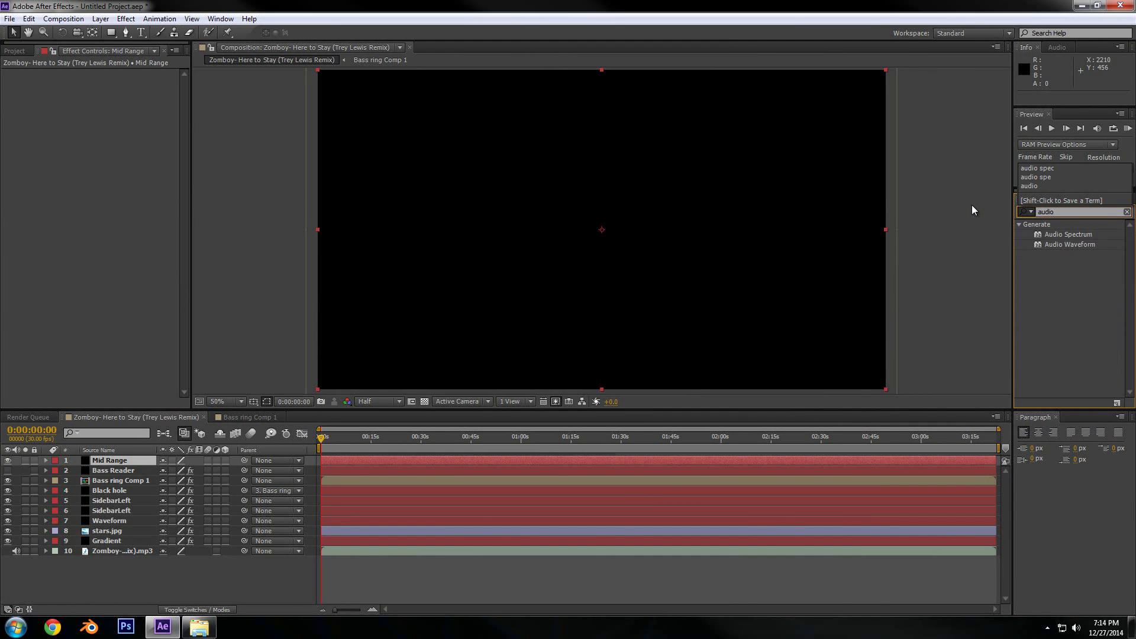
drag(1090, 237, 155, 215)
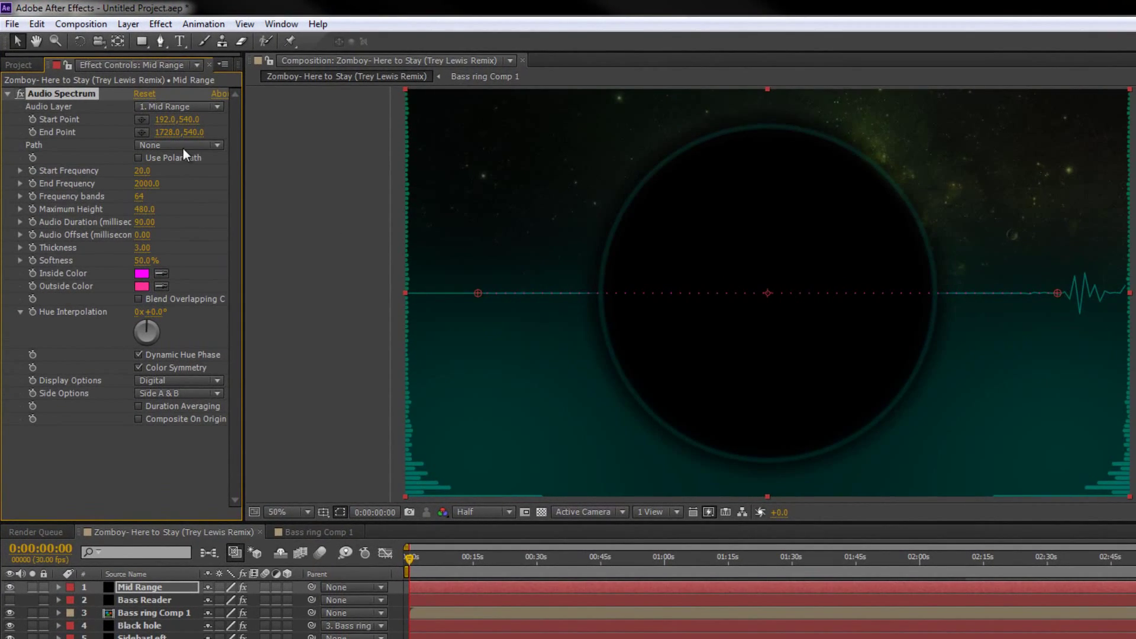
- Stretch the Mid Range spectrum across the full width by setting its start point X to 0 and end point X to 1920
click(174, 119)
text(0)
key(Return)
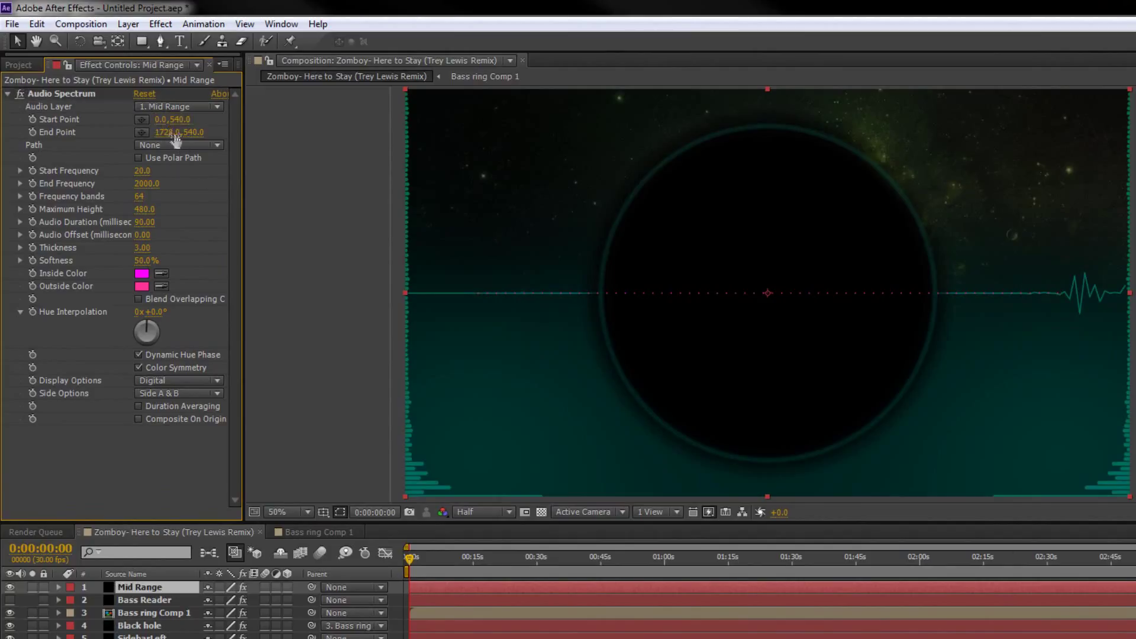
click(169, 133)
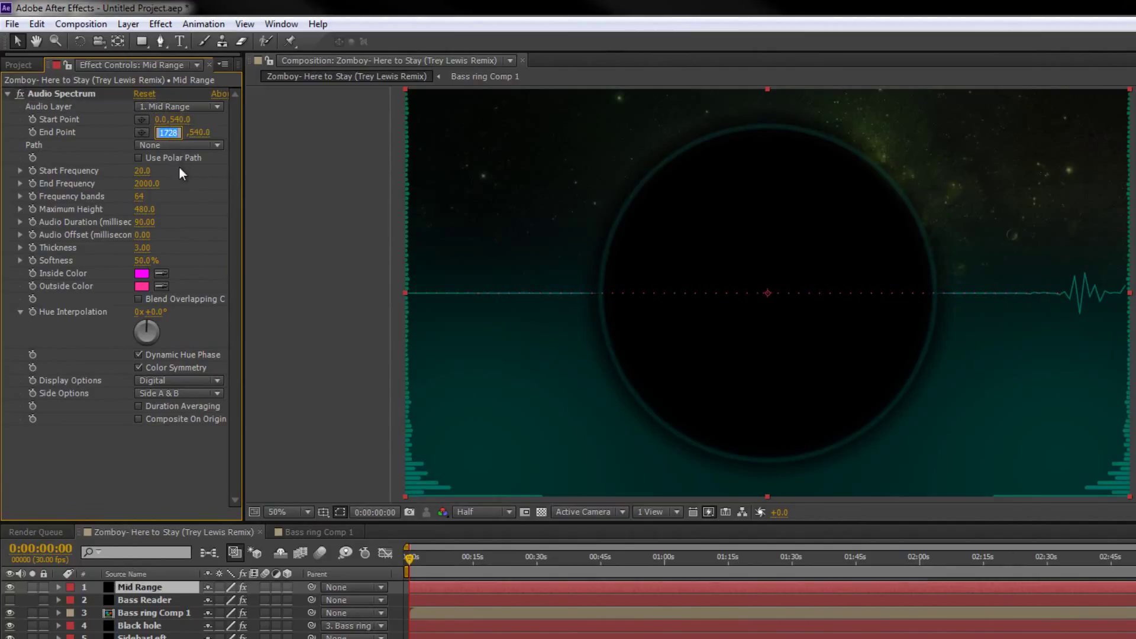
text(1920)
key(Return)
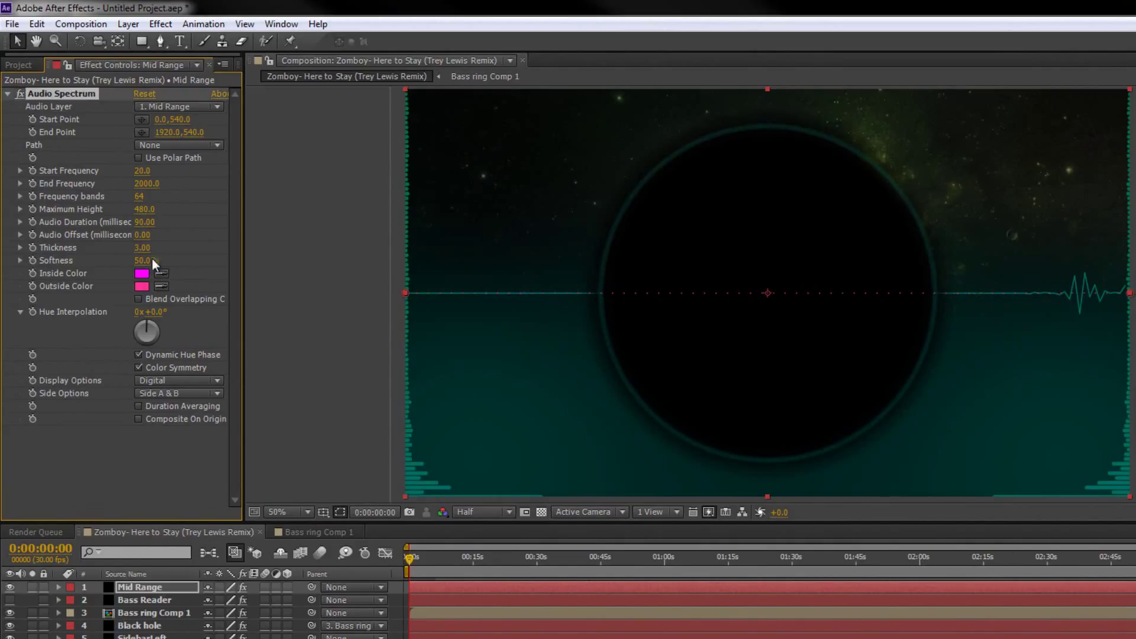
- Set both the inside and outside colors of the Mid Range spectrum to 006E62
click(143, 275)
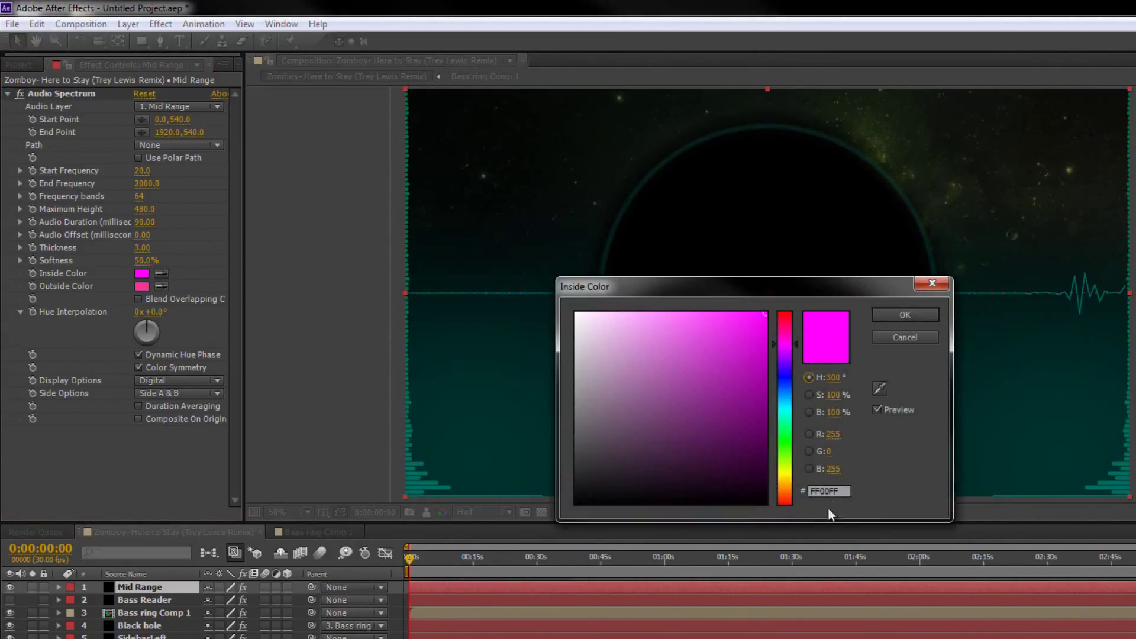
click(839, 492)
key(ctrl+v)
click(901, 317)
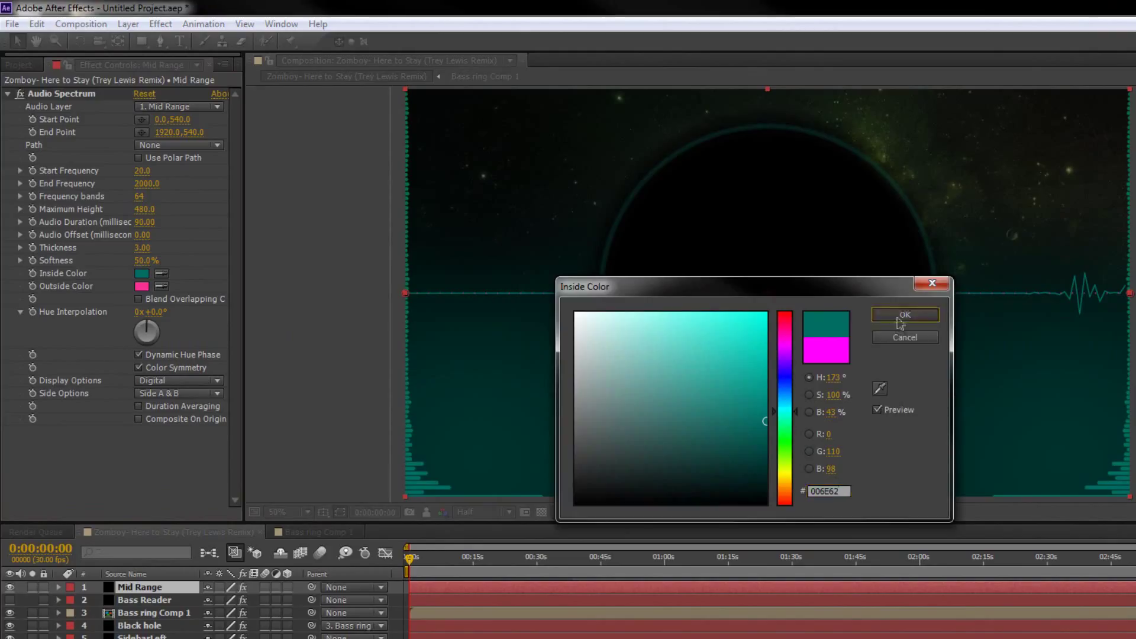
click(142, 287)
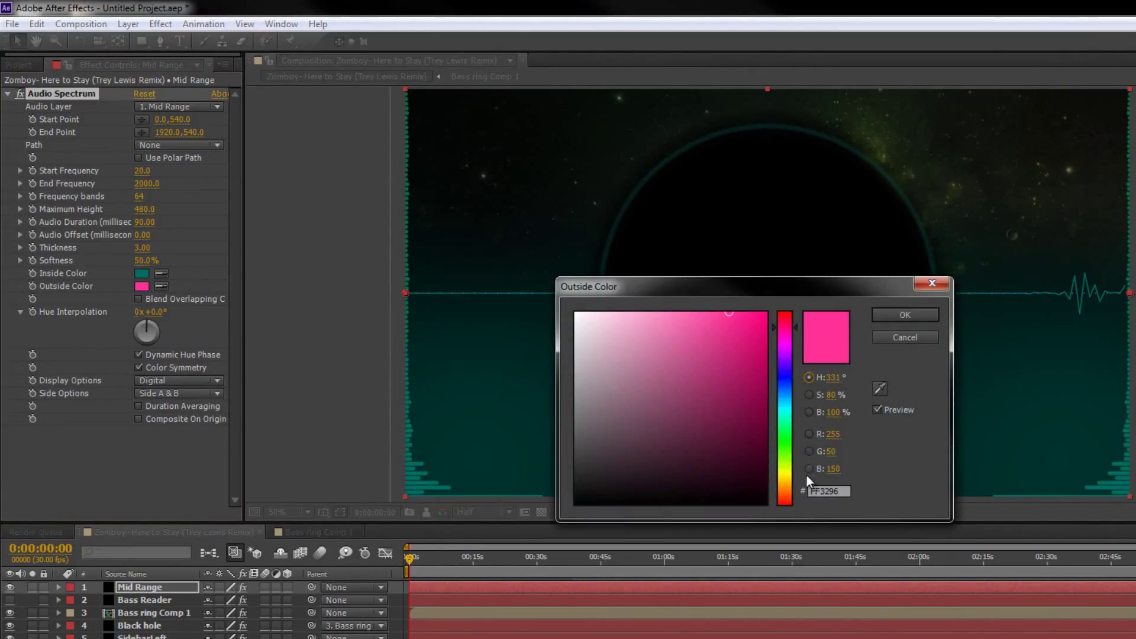
click(827, 491)
text(006E62)
click(903, 320)
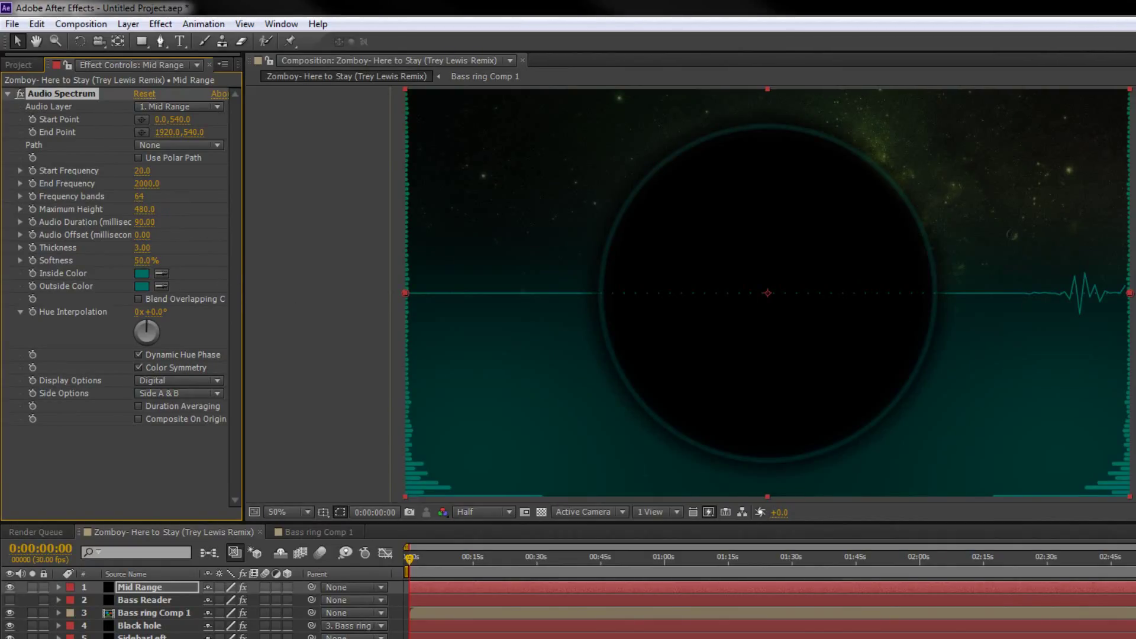
- Set the Mid Range spectrum's start frequency to 100, end frequency to 800 and frequency bands to 90
click(143, 171)
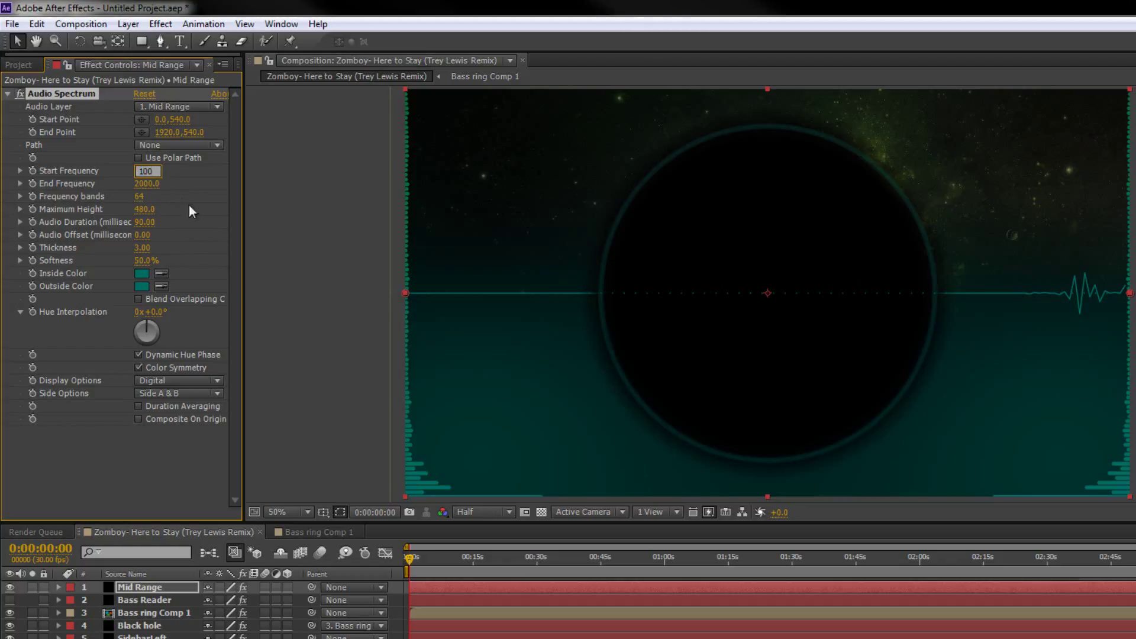
key(Return)
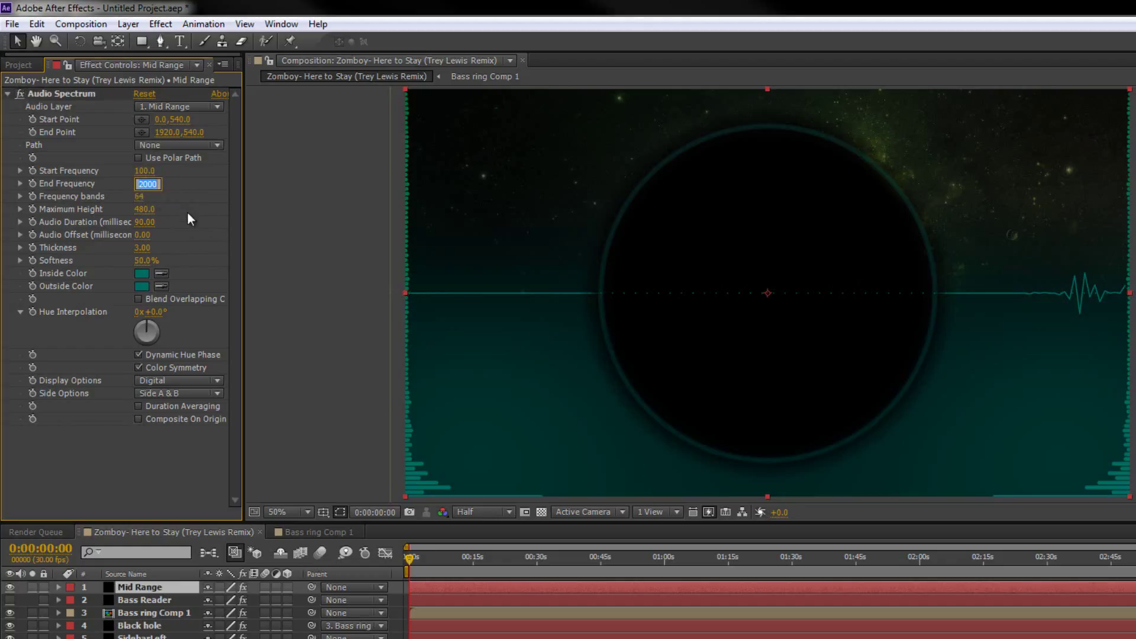
text(800)
key(Return)
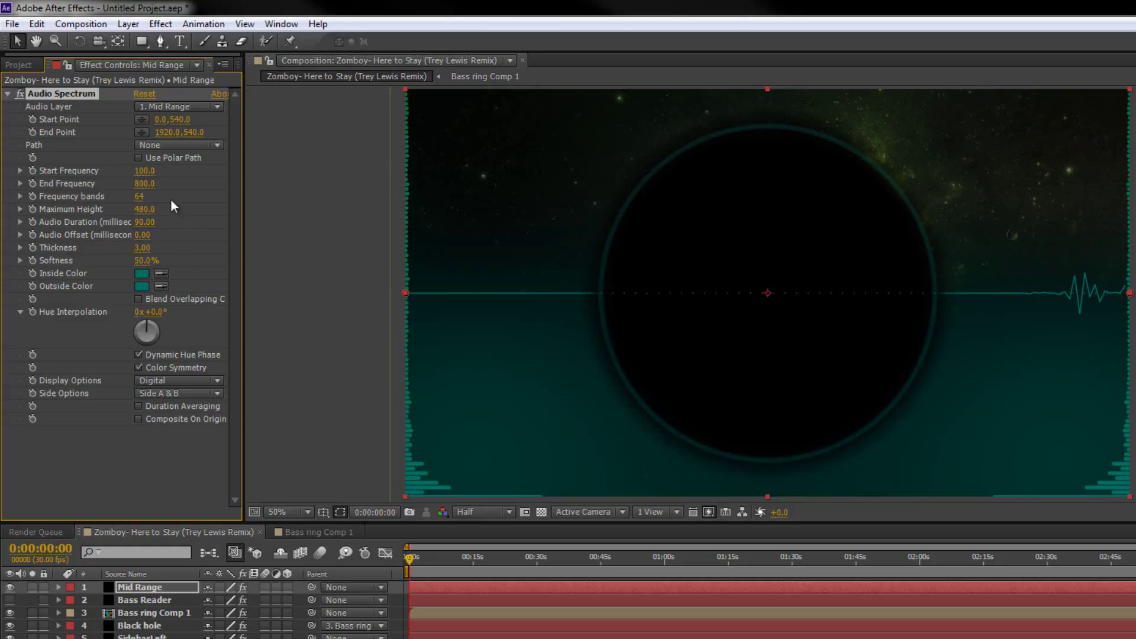
click(142, 197)
text(90)
key(Return)
- Apply Polar Coordinates to the Mid Range layer with 100% interpolation and Rect to Polar conversion
click(1135, 260)
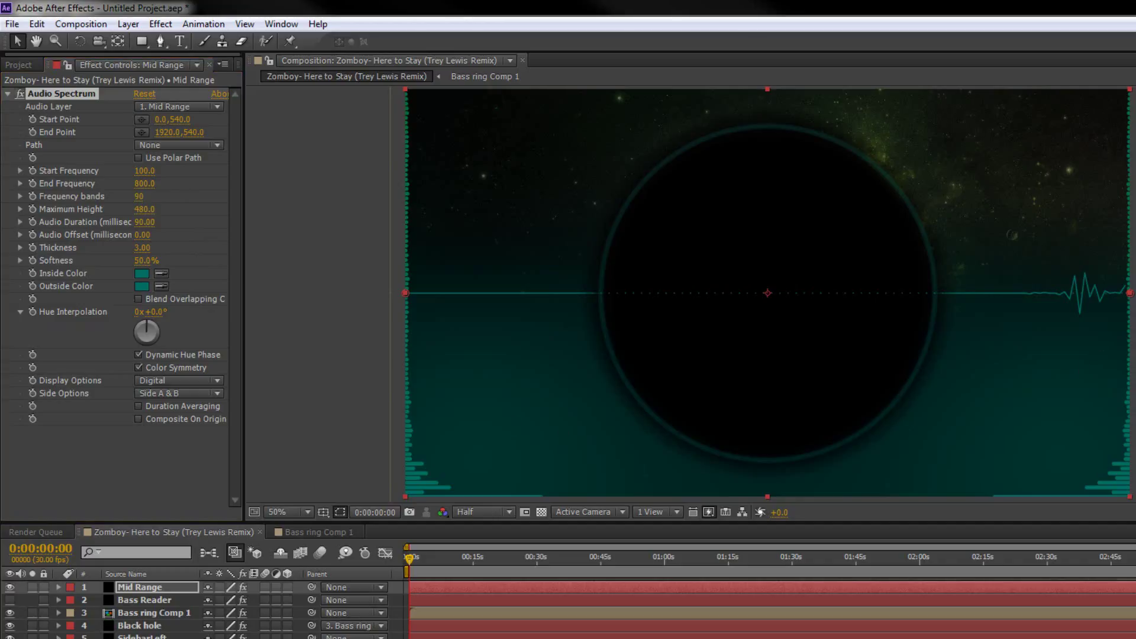
drag(1134, 260, 112, 448)
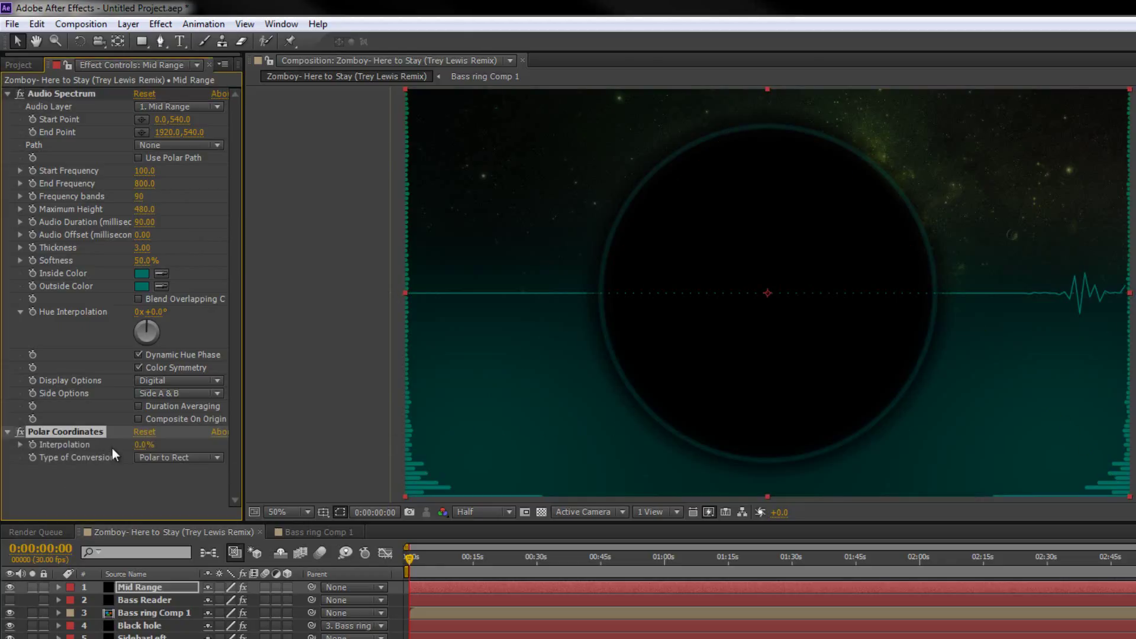
click(136, 448)
text(100)
click(158, 456)
click(158, 471)
- Enlarge the dotted spectrum circle by setting the start and end point Y values to 758
click(184, 119)
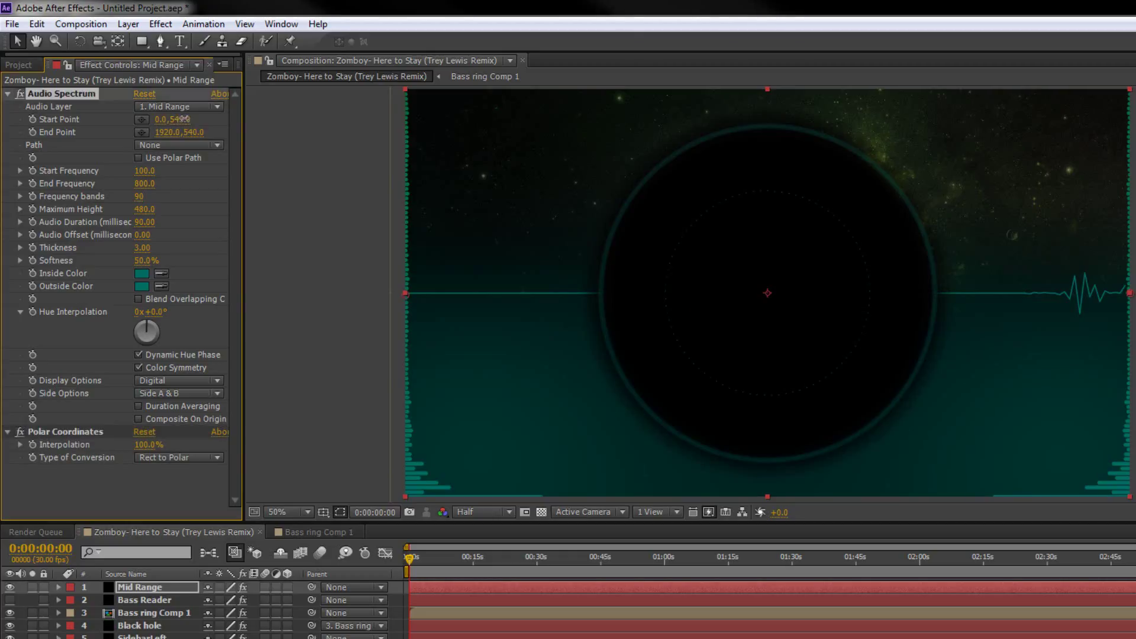
drag(184, 119, 331, 131)
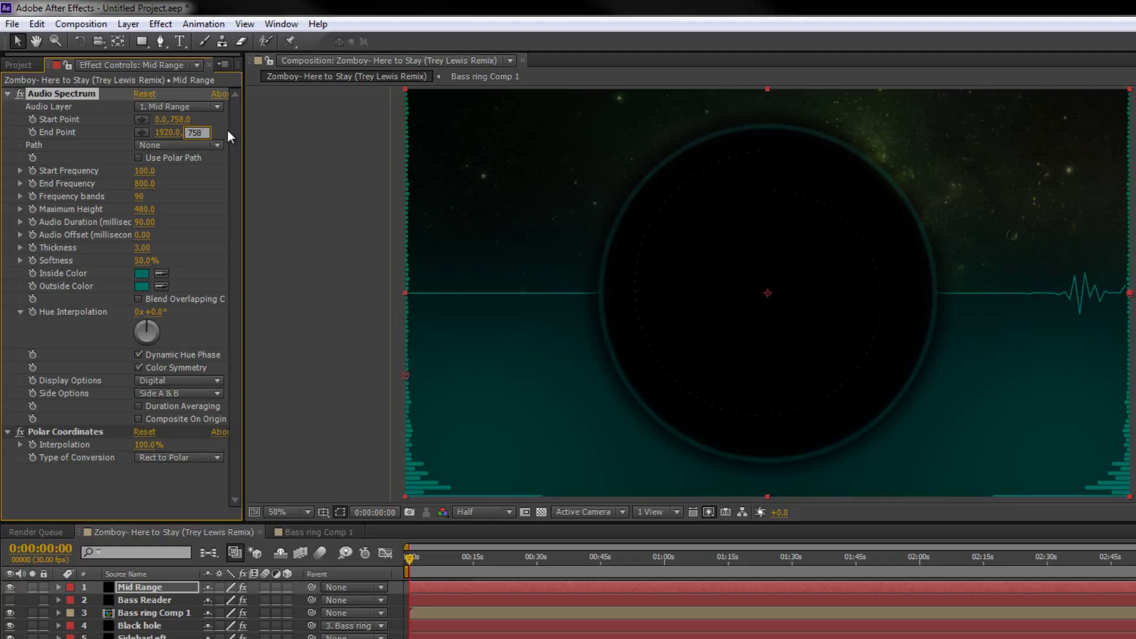
text(8)
key(Return)
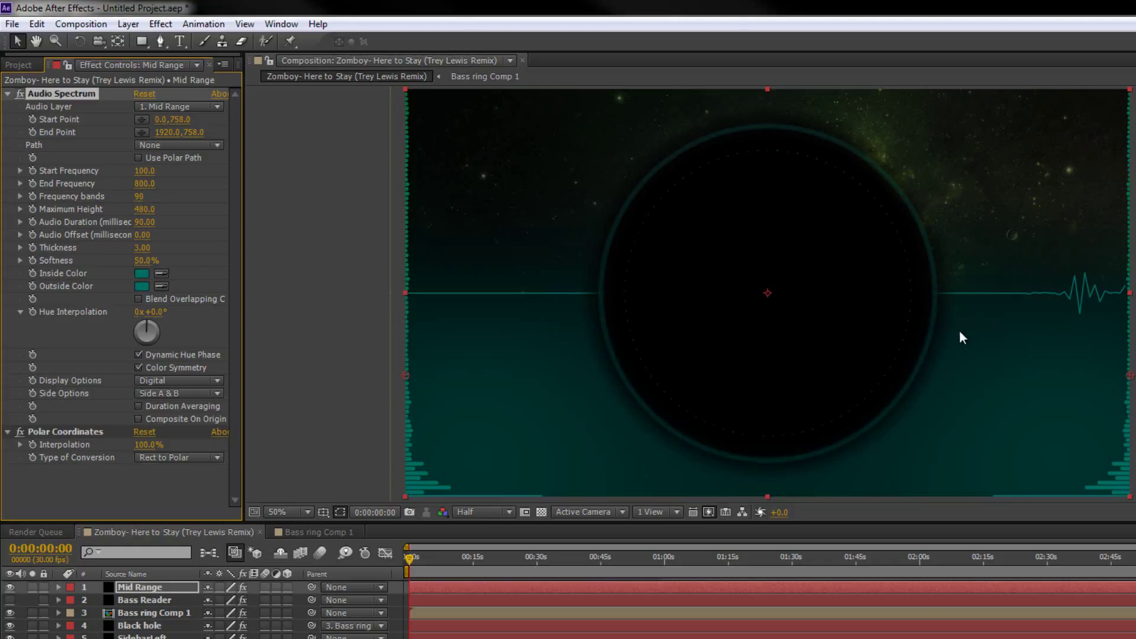
- Set the Mid Range spectrum's softness to 0% and its thickness to 10
click(145, 261)
text(0)
key(Return)
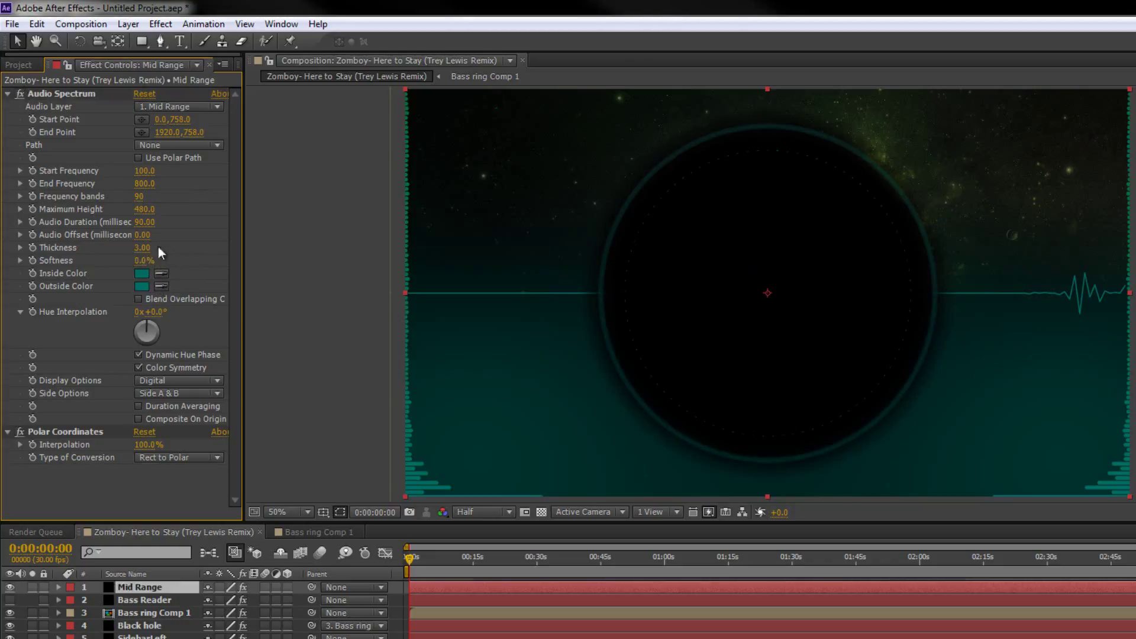
click(144, 247)
text(10)
key(Return)
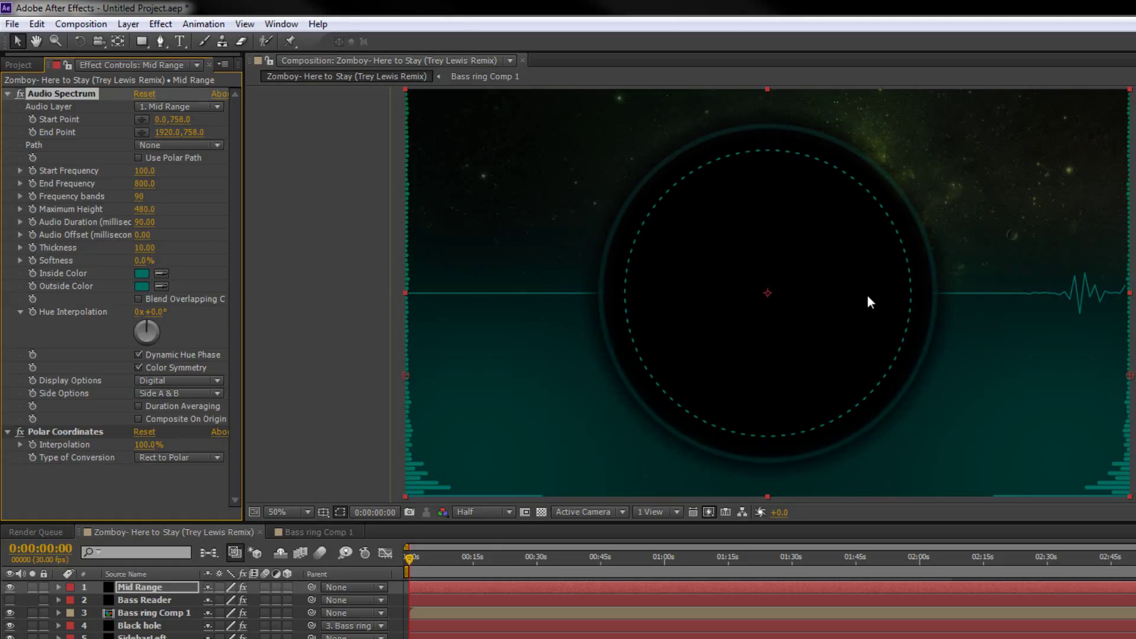
- Set the Mid Range spectrum's audio layer to the Zomboy mp3 track
drag(428, 554, 342, 564)
click(179, 106)
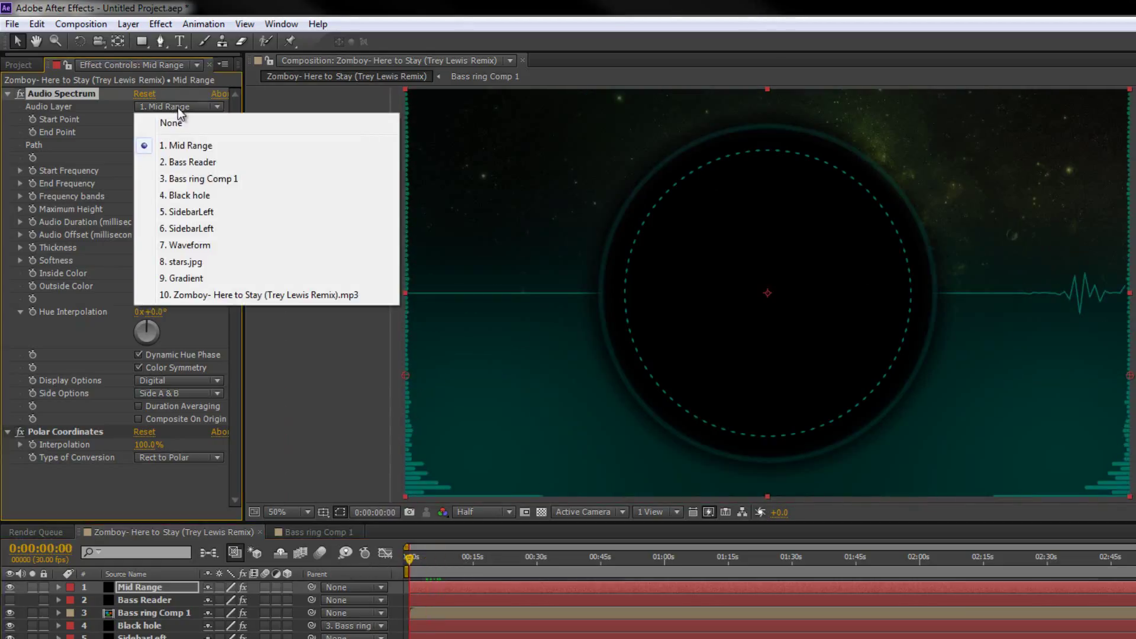
click(202, 294)
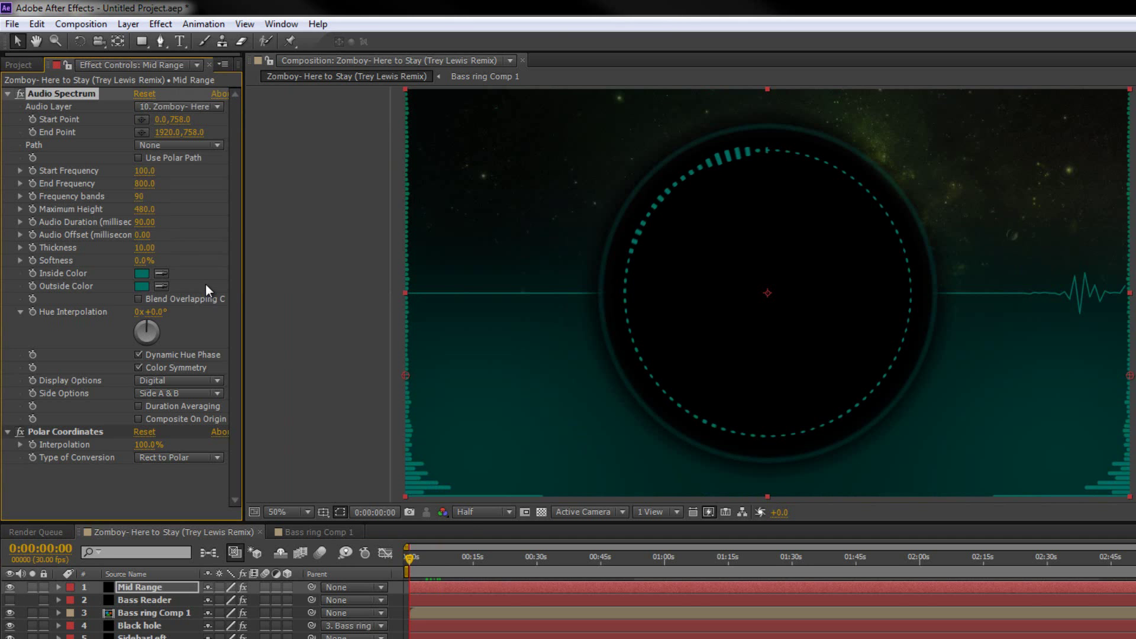
- Preview the spectrum circle around 0:00:02:25, try Side B, and set its side options to Side A
drag(430, 562, 421, 569)
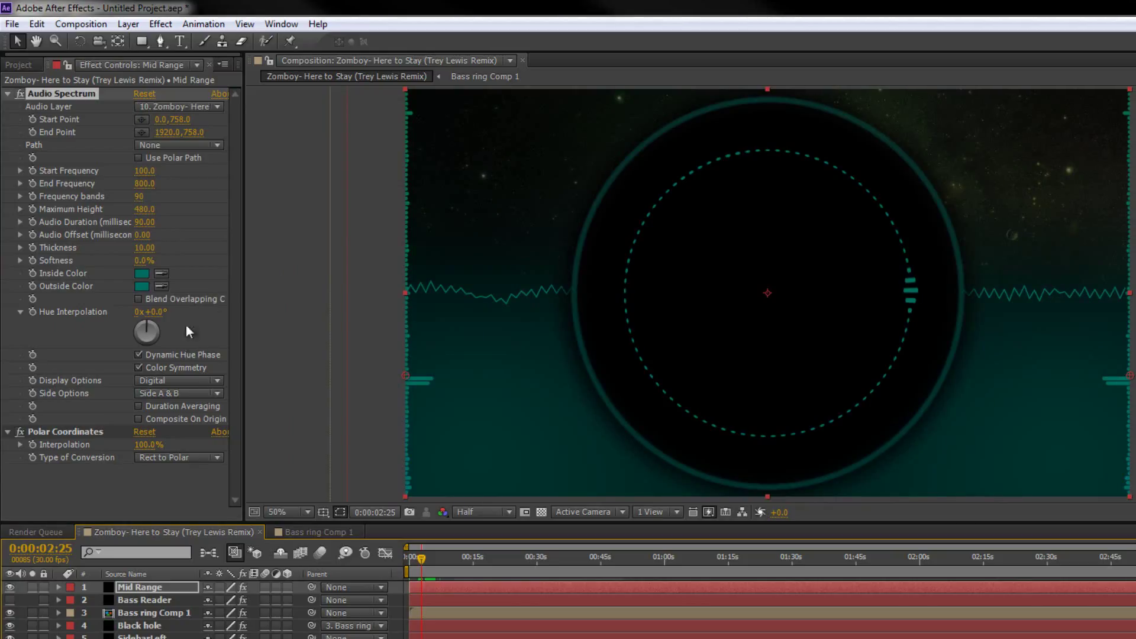
click(179, 392)
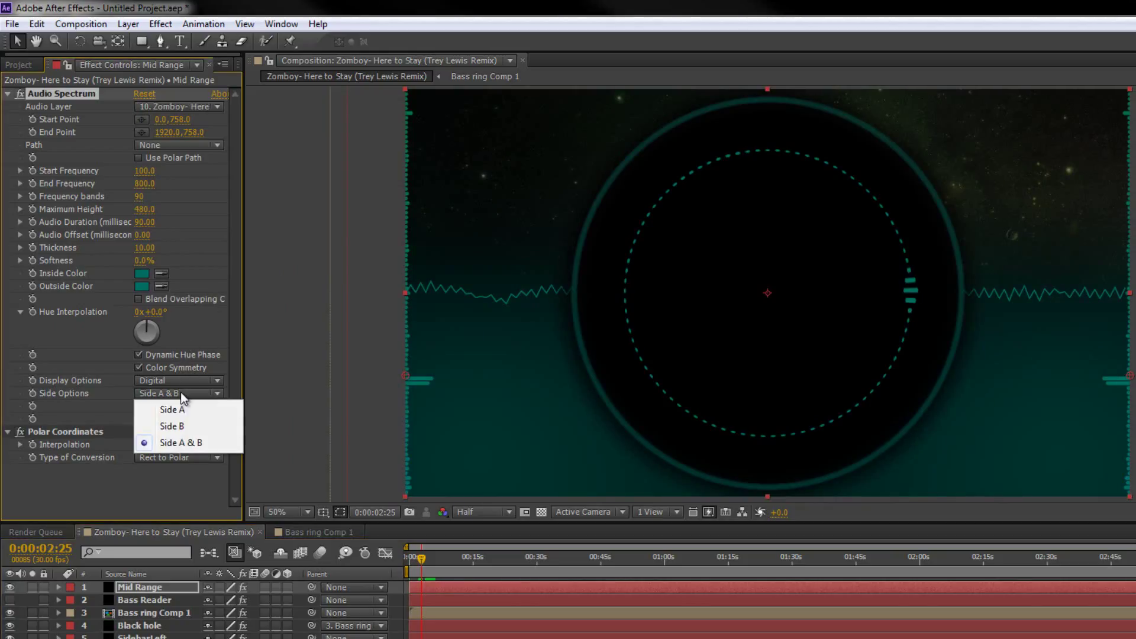
click(177, 425)
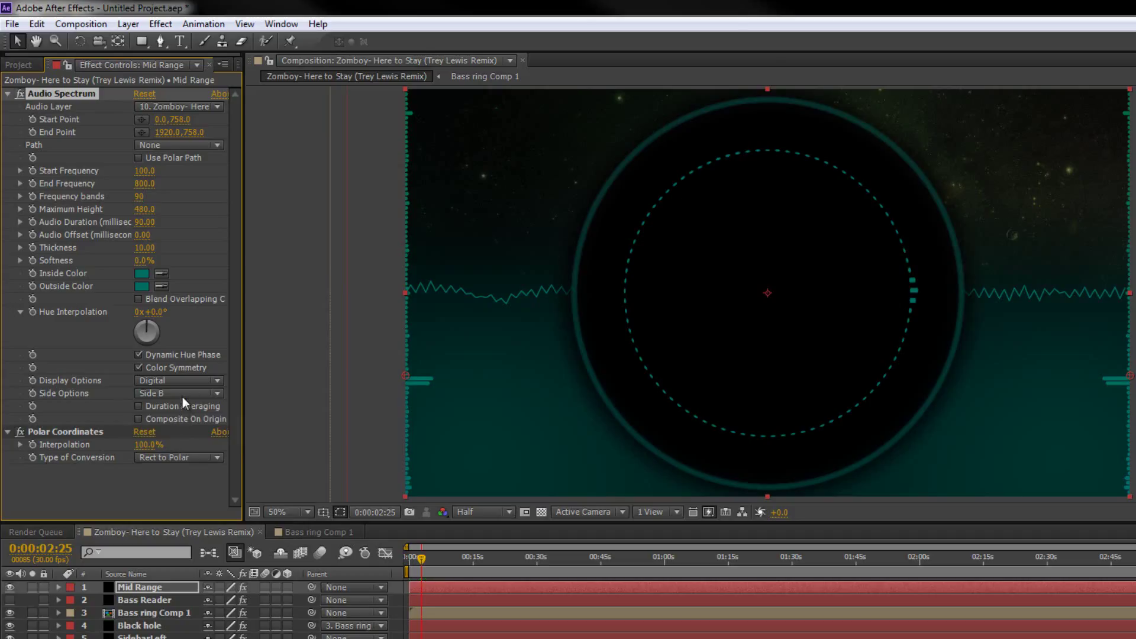
click(182, 394)
click(183, 406)
- Set the Mid Range spectrum's maximum height to 2050 and check the bars at other points in the song
mouse_move(427, 563)
mouse_down()
mouse_move(459, 566)
mouse_move(402, 570)
mouse_move(433, 567)
mouse_up()
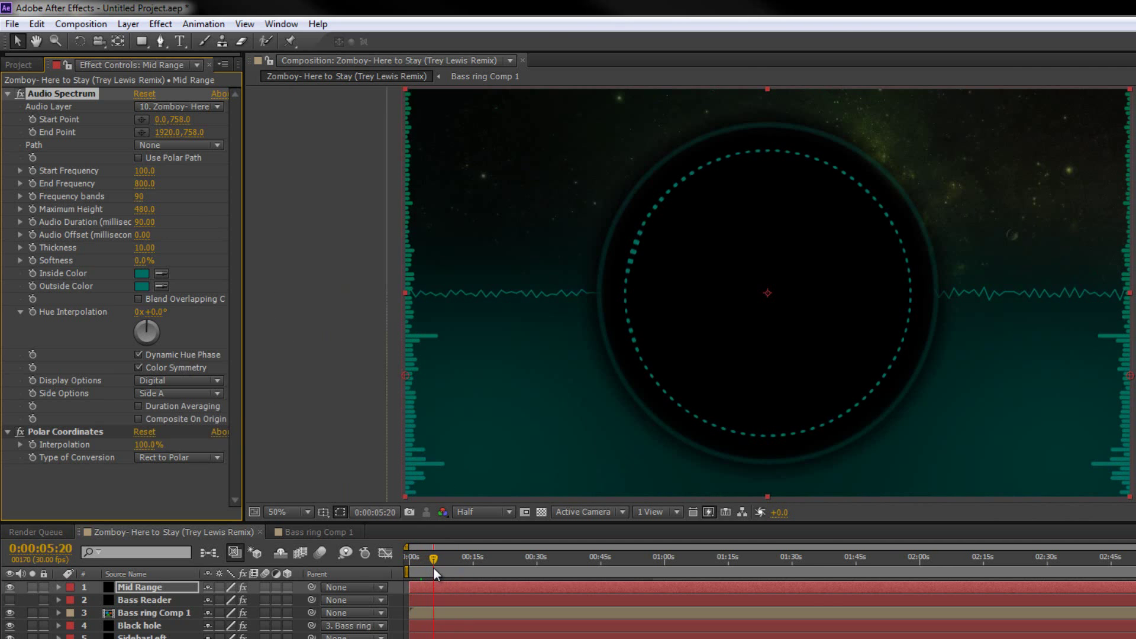
click(144, 209)
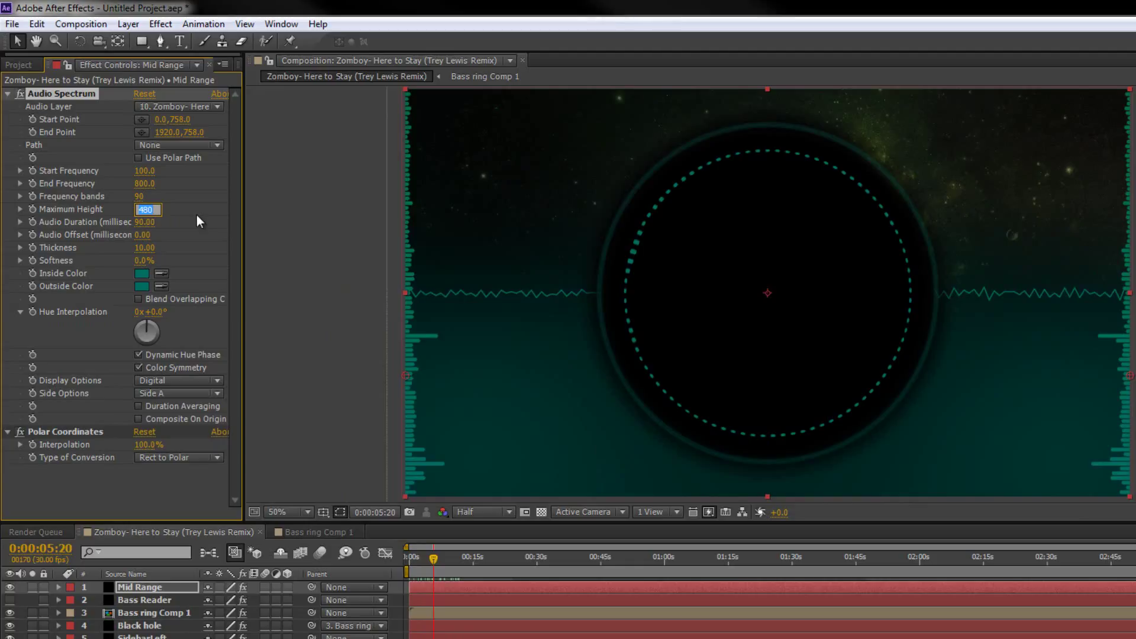
text(2050)
key(Return)
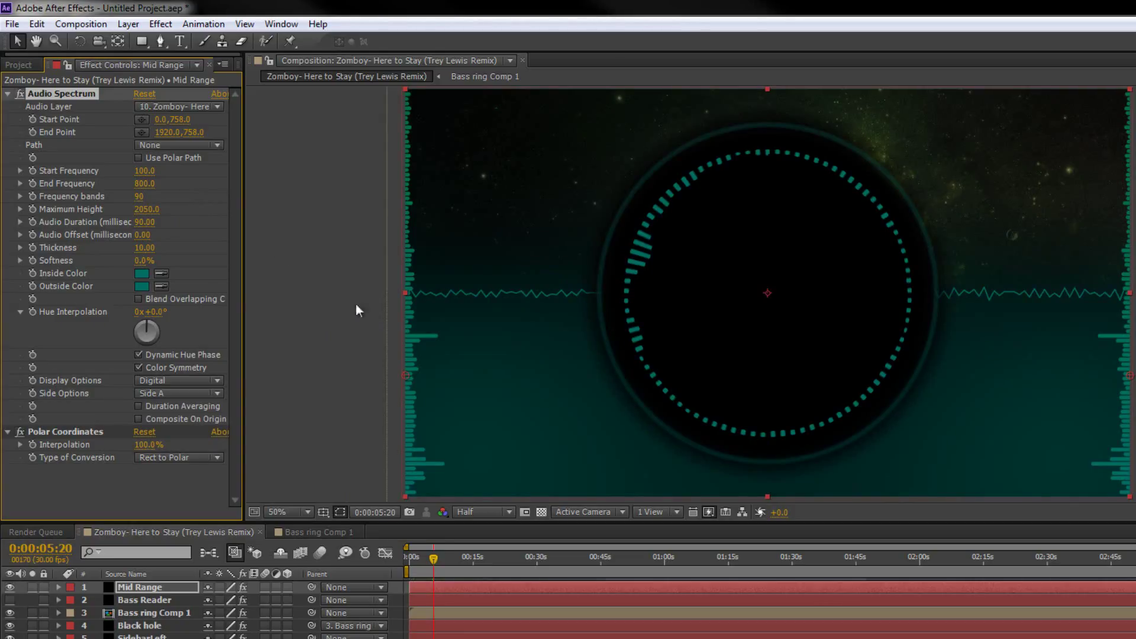
drag(430, 552, 452, 562)
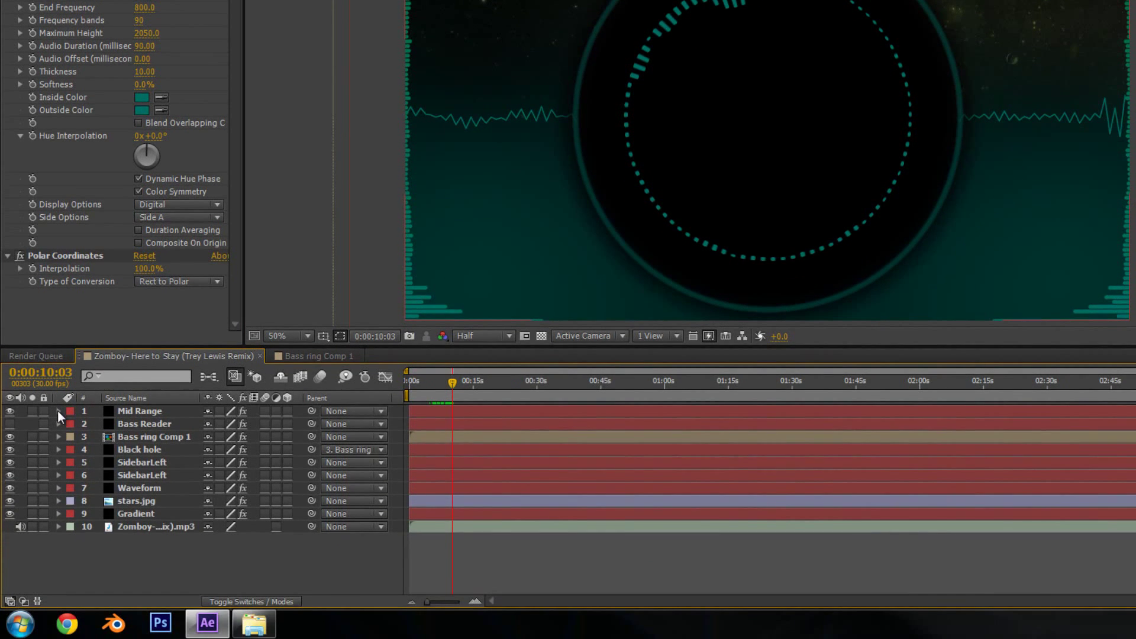
- Rotate the Mid Range layer 180° and collapse its properties
click(58, 410)
click(72, 437)
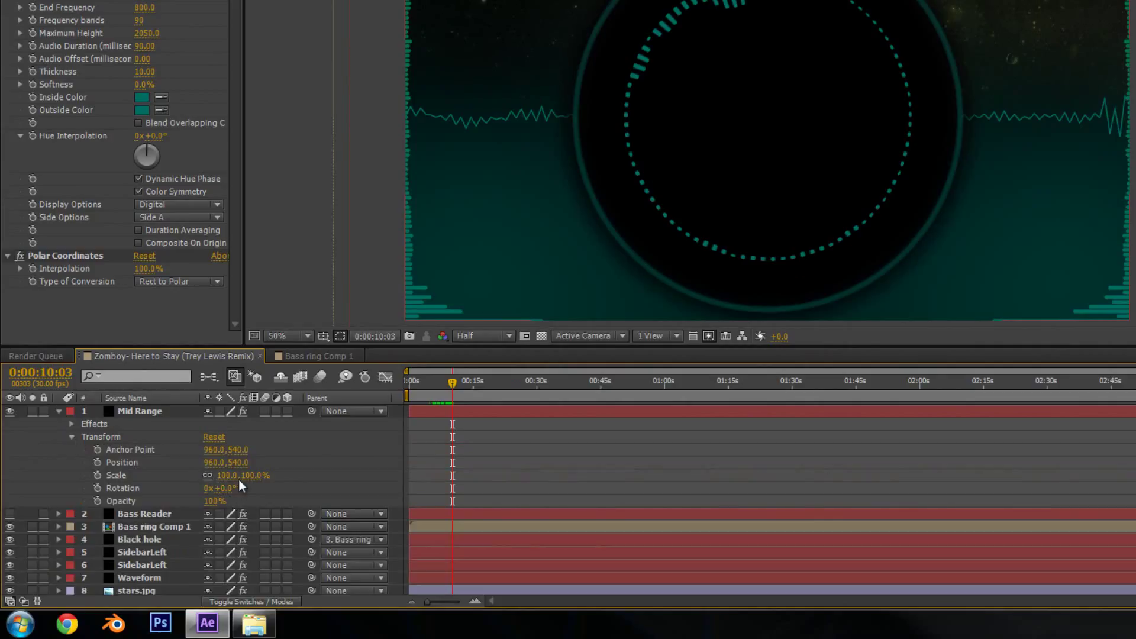
click(225, 489)
text(180)
key(Return)
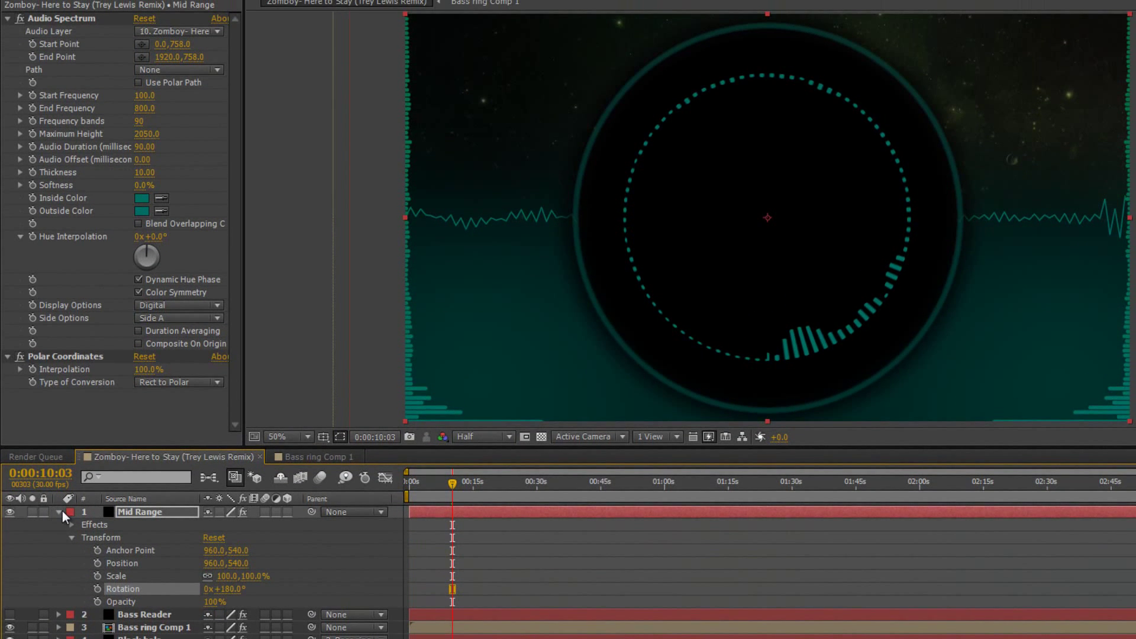
click(59, 512)
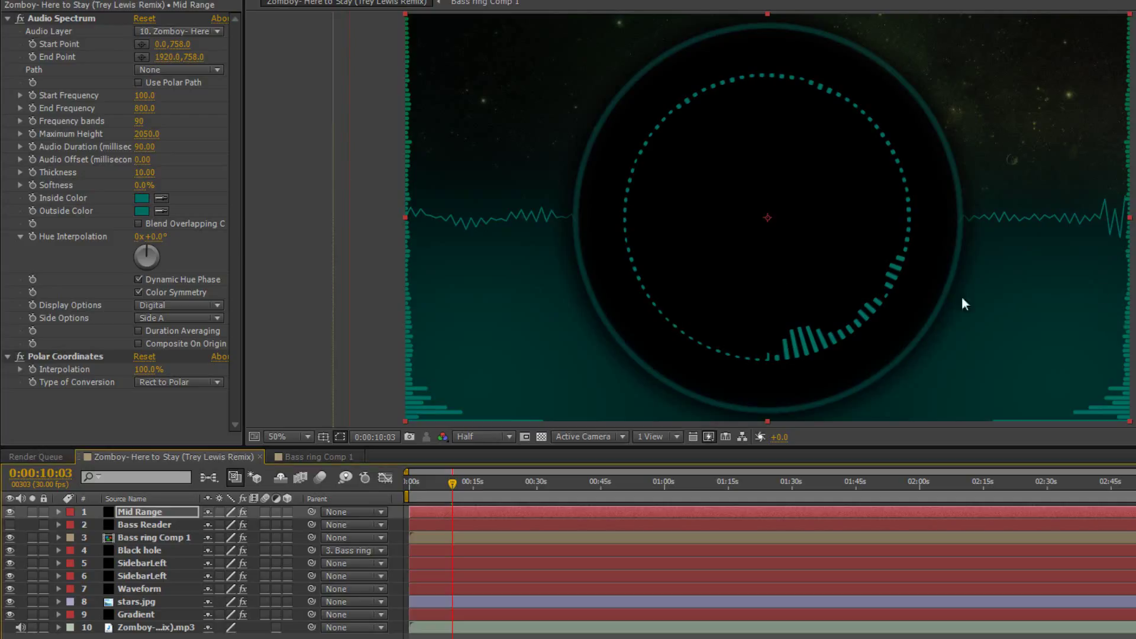
- Create a new black solid layer named Center_outer above the Mid Range layer
click(156, 0)
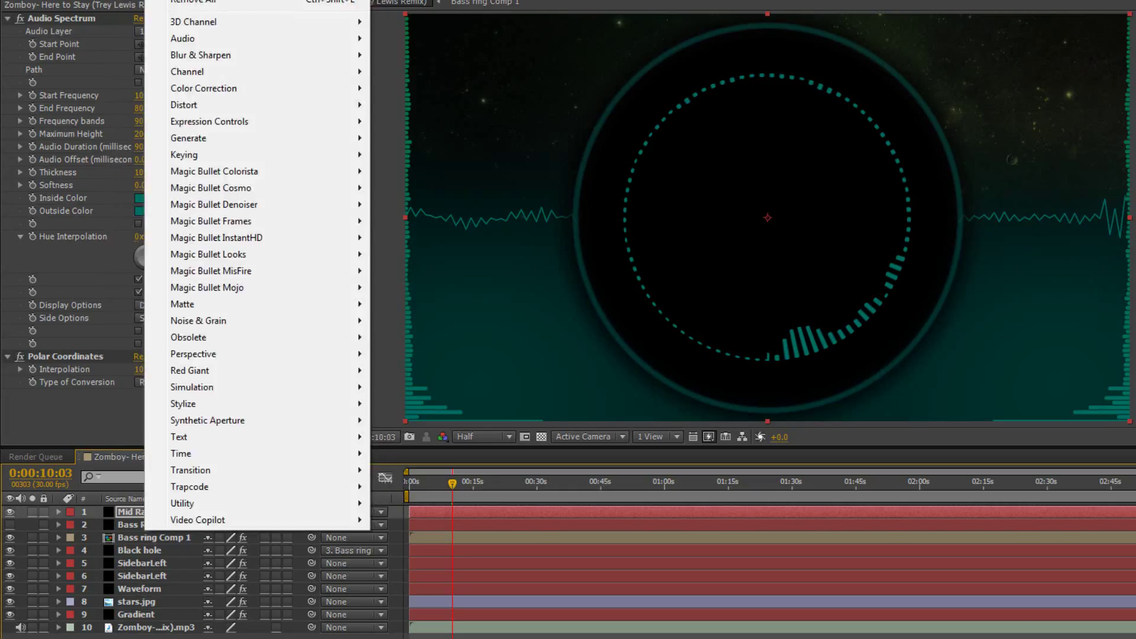
mouse_move(127, 0)
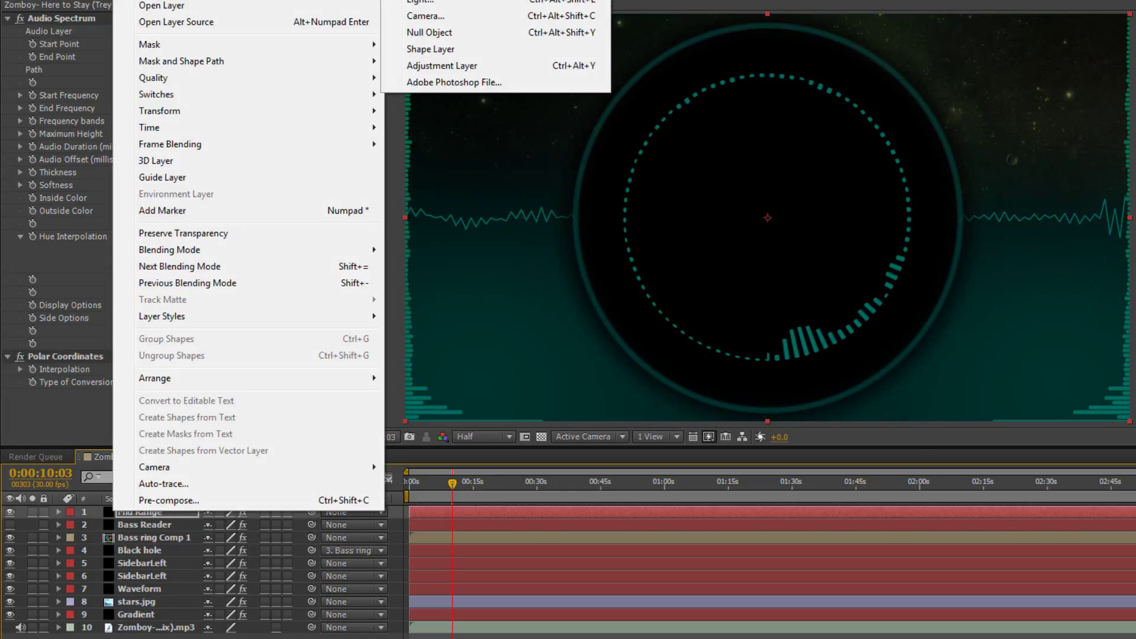
click(421, 0)
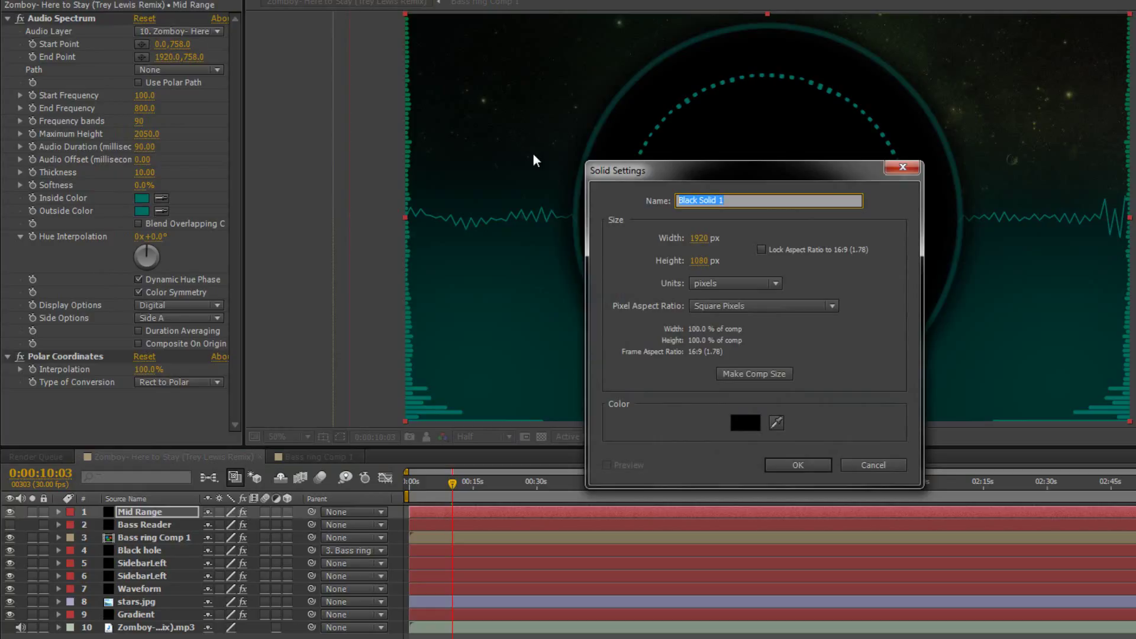
text(Center_outer)
click(789, 466)
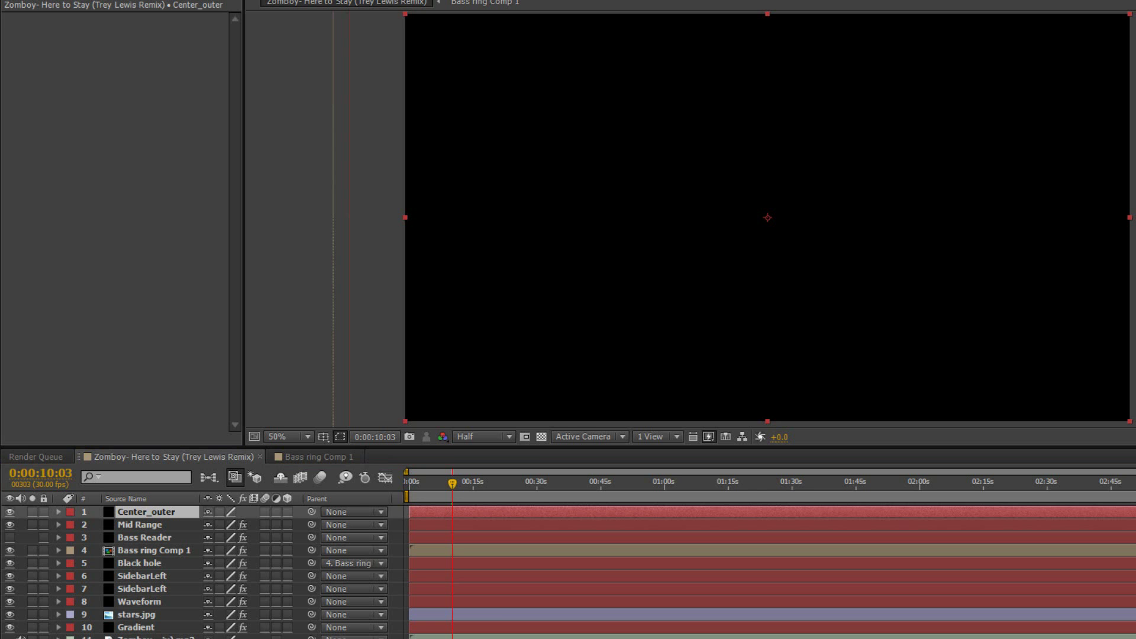
- Apply Audio Spectrum to the Center_outer layer and set its inside and outside colors to 006E62
drag(1133, 201, 163, 149)
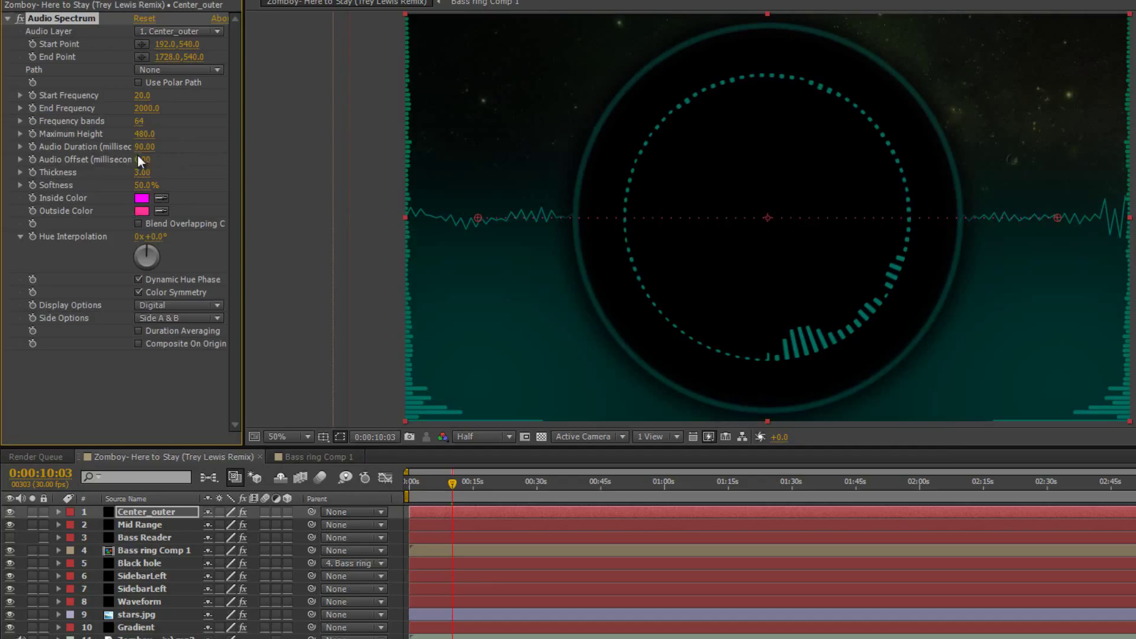
click(141, 198)
double_click(820, 414)
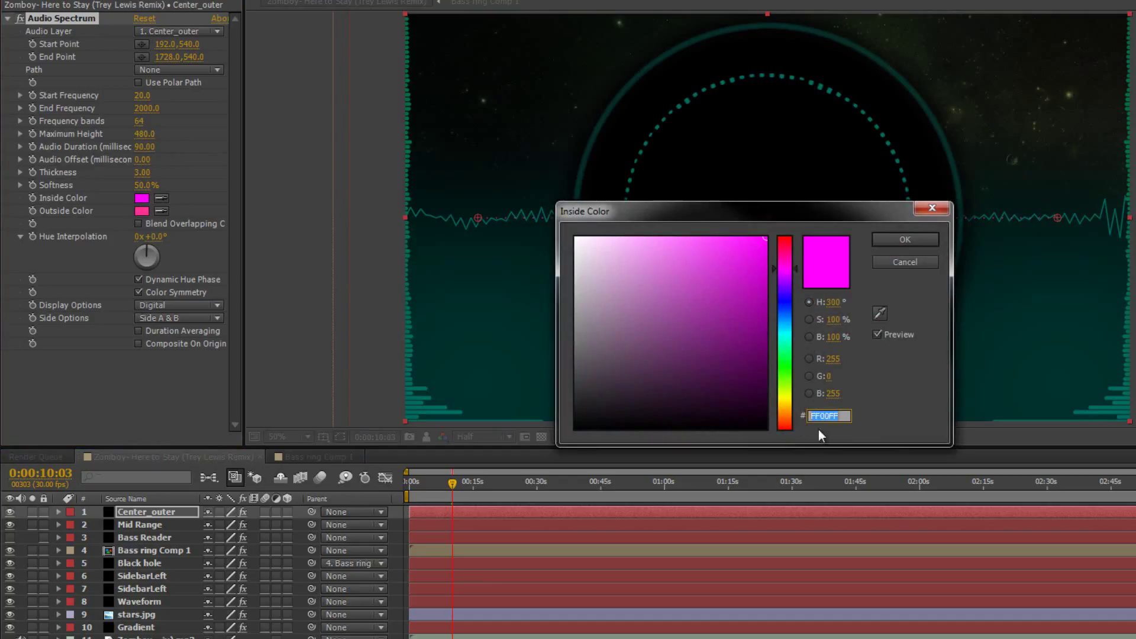
text(006E62)
click(911, 239)
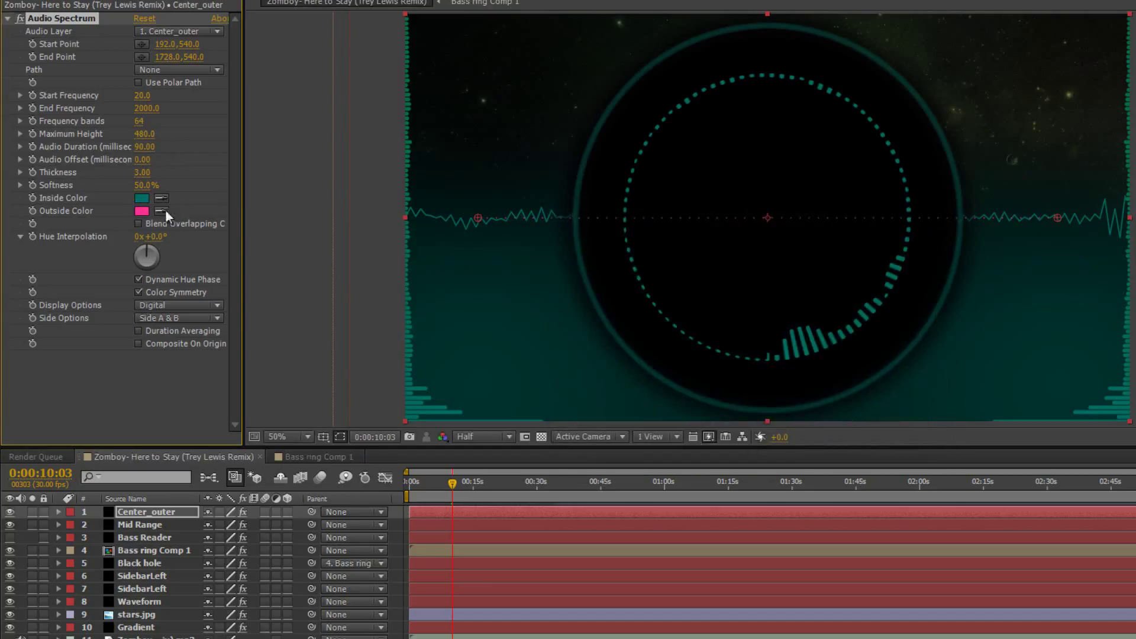
click(142, 211)
double_click(827, 416)
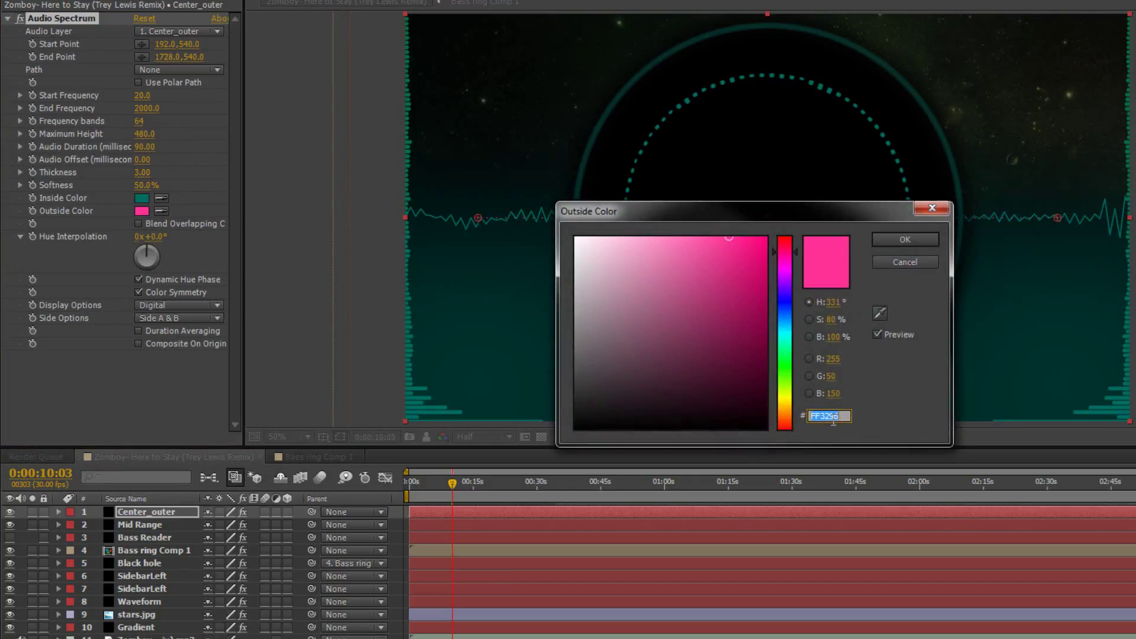
text(006E62)
click(893, 239)
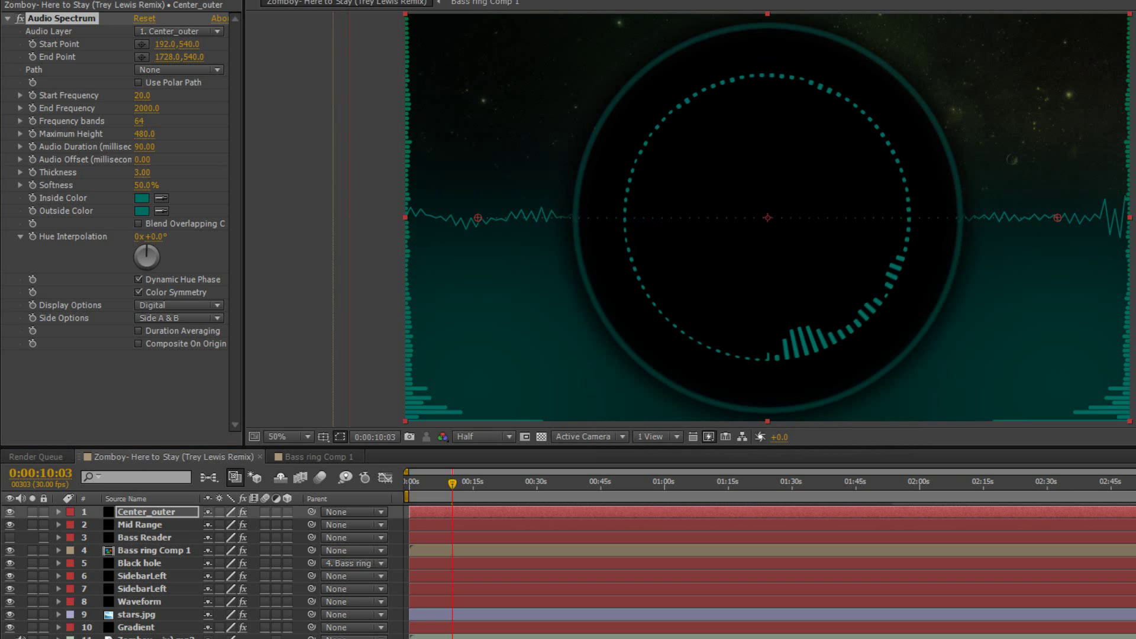
- Add Polar Coordinates to Center_outer with 100% interpolation and Rect to Polar conversion
drag(1134, 248, 119, 374)
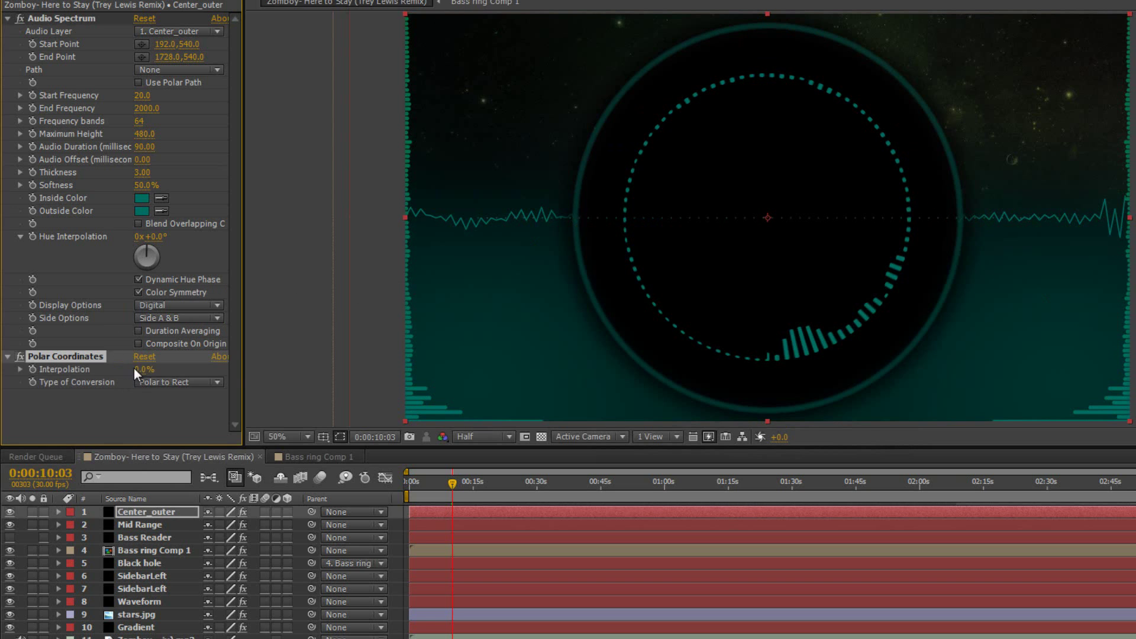
click(137, 370)
text(100)
click(172, 381)
click(177, 397)
- Stretch the Center_outer spectrum horizontally by setting the start point X to 0 and the end point X to 1920
click(165, 45)
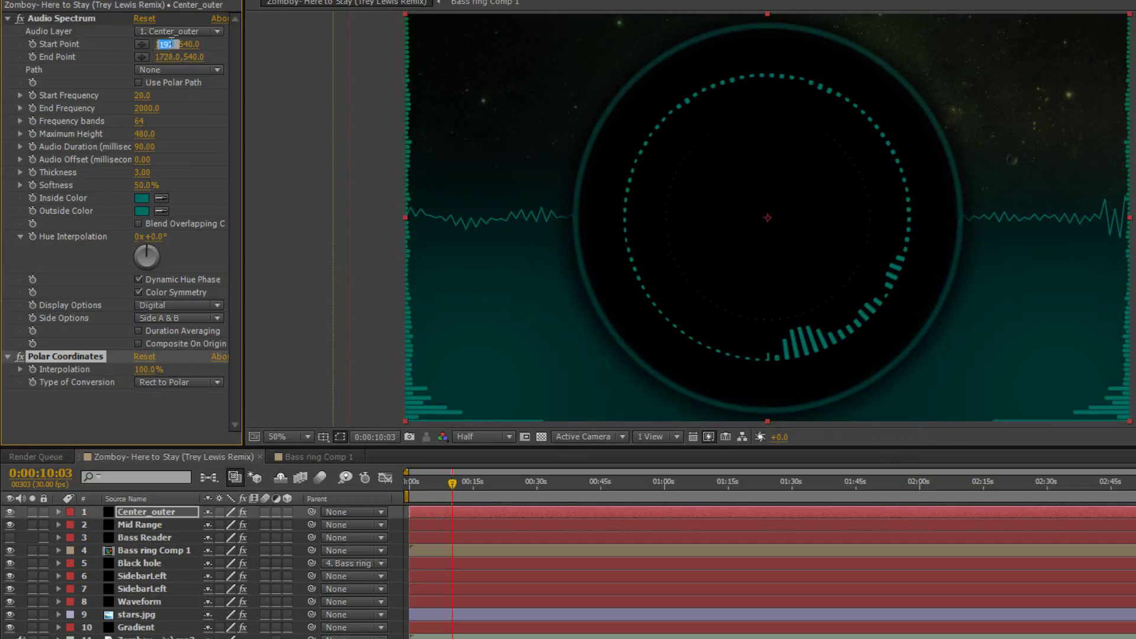
text(0)
key(Return)
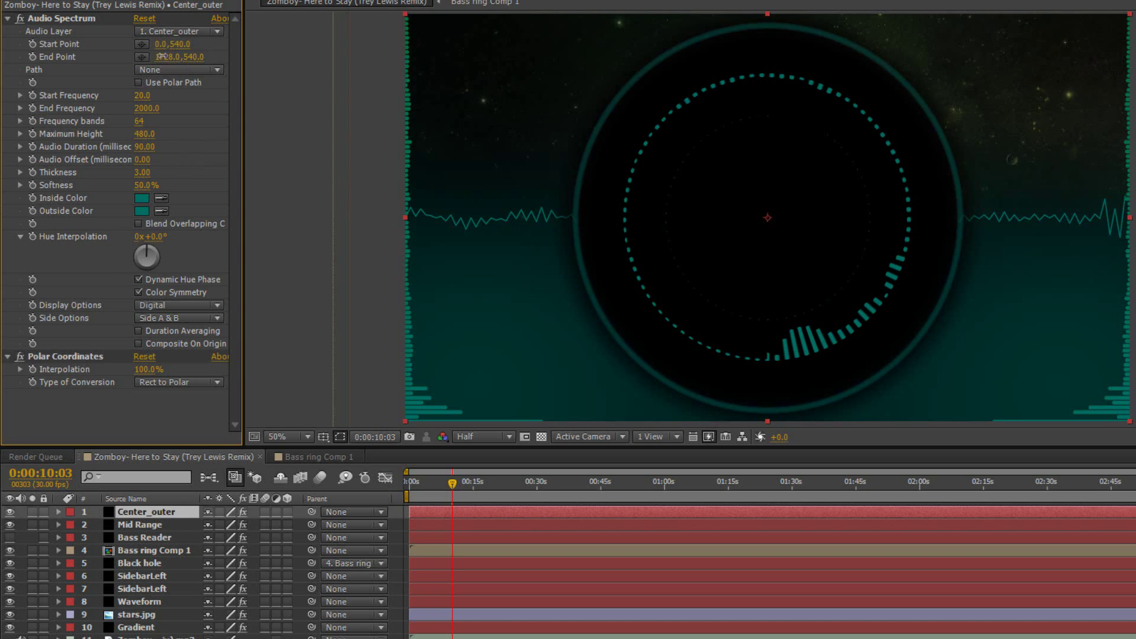
click(166, 57)
text(1920)
key(Return)
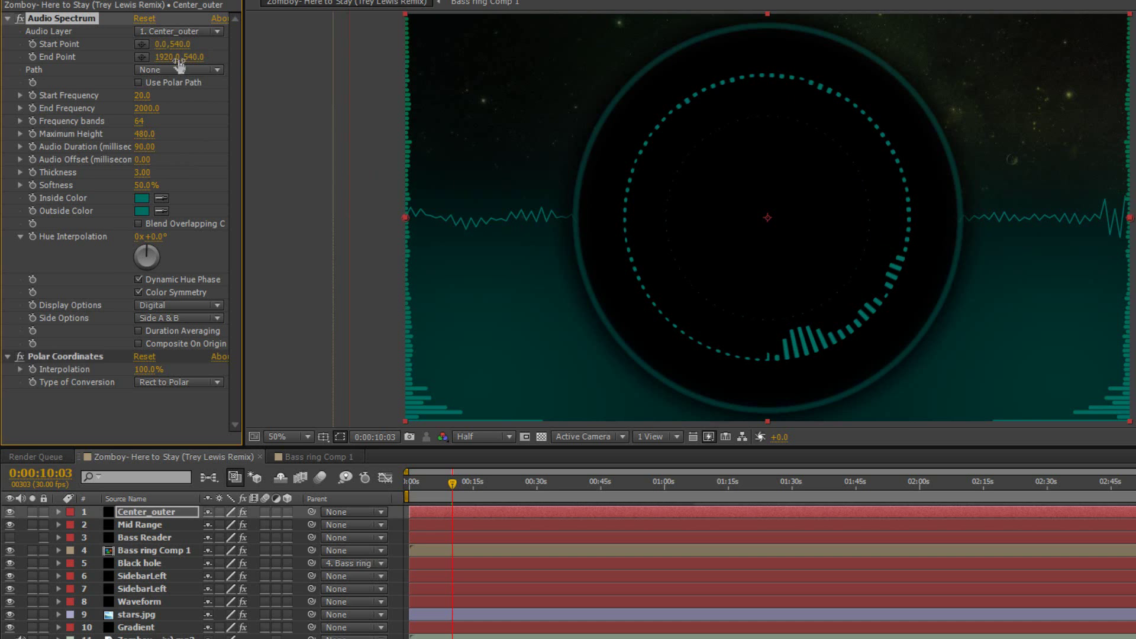
- Shrink the Center_outer circle by setting the Y value of both the start and end points to 316
drag(174, 46, 3, 68)
drag(176, 45, 167, 45)
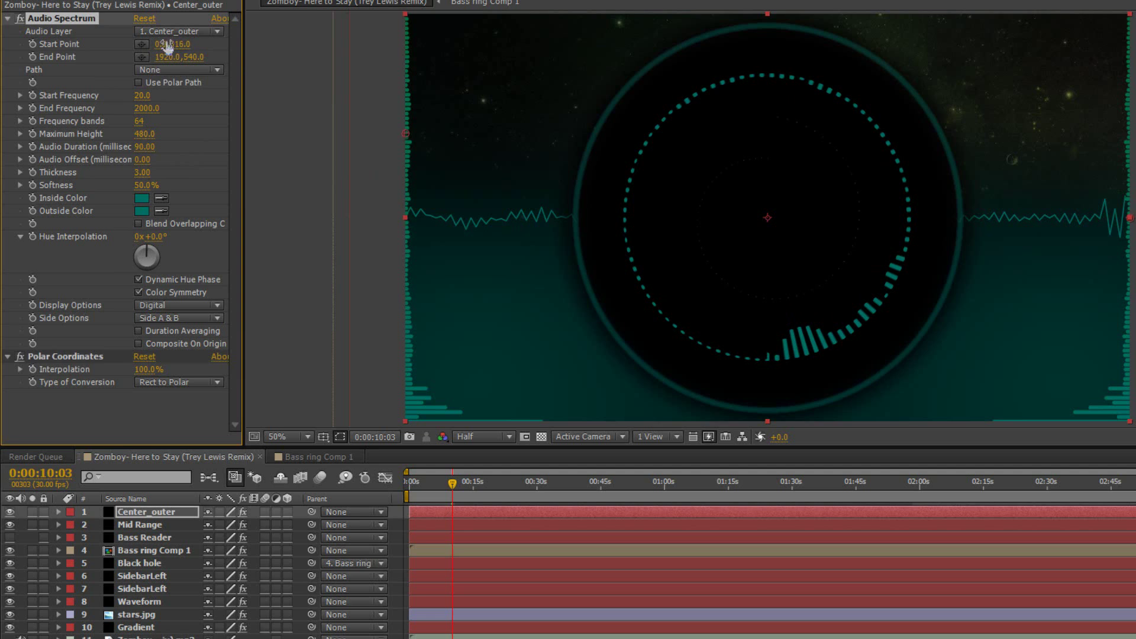
click(195, 57)
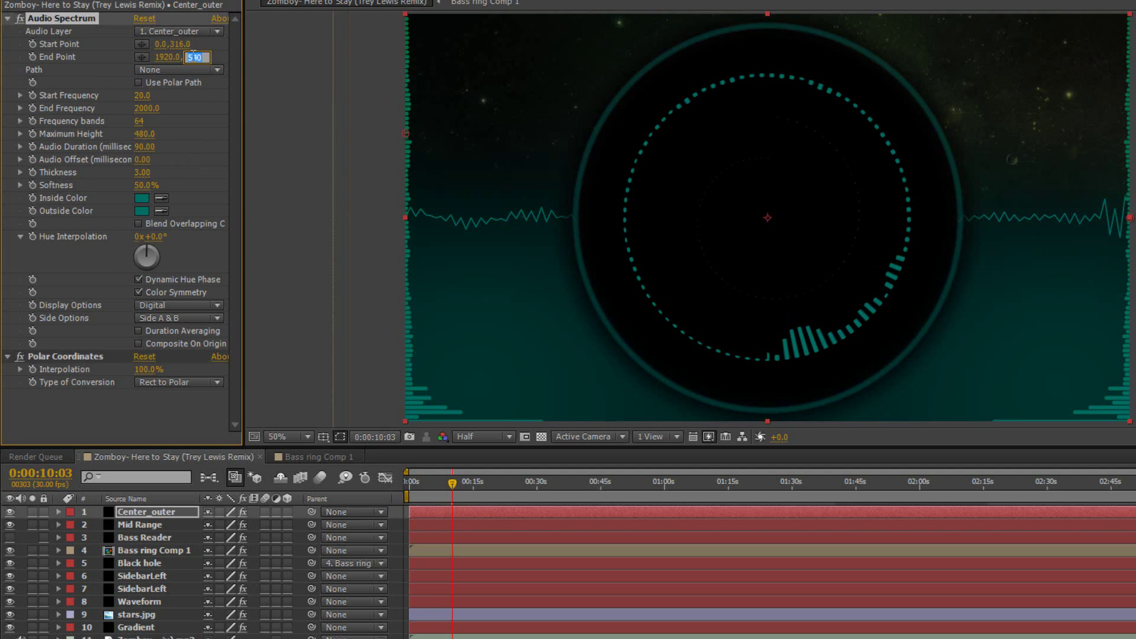
text(316)
key(Return)
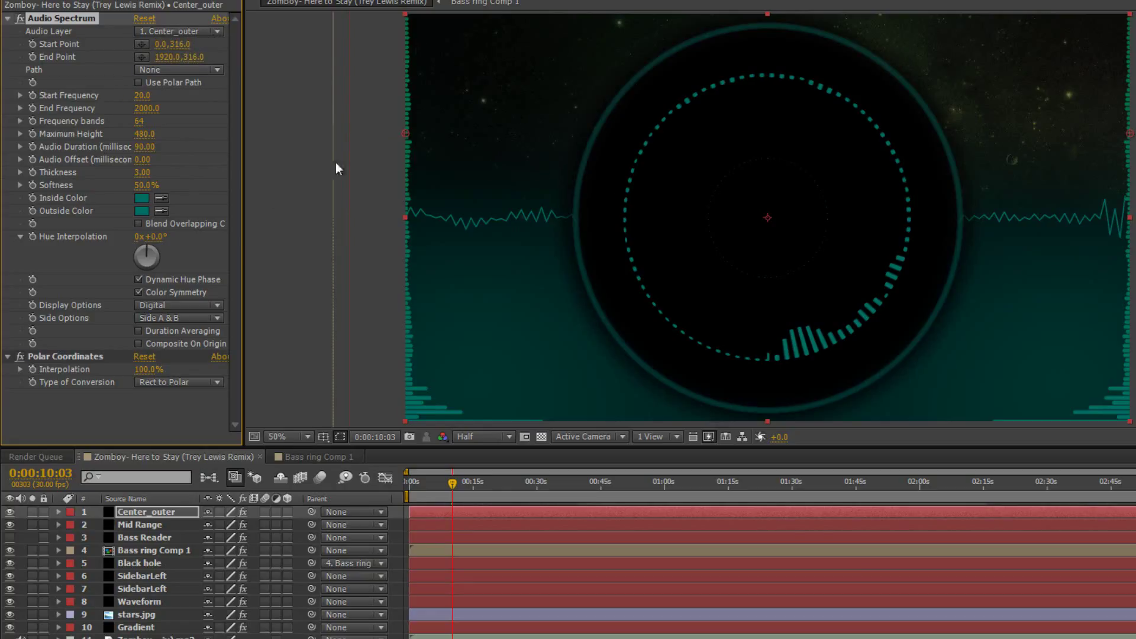
- Display the Center_outer spectrum as Analog lines and set its audio layer to the Zomboy mp3 track
click(171, 307)
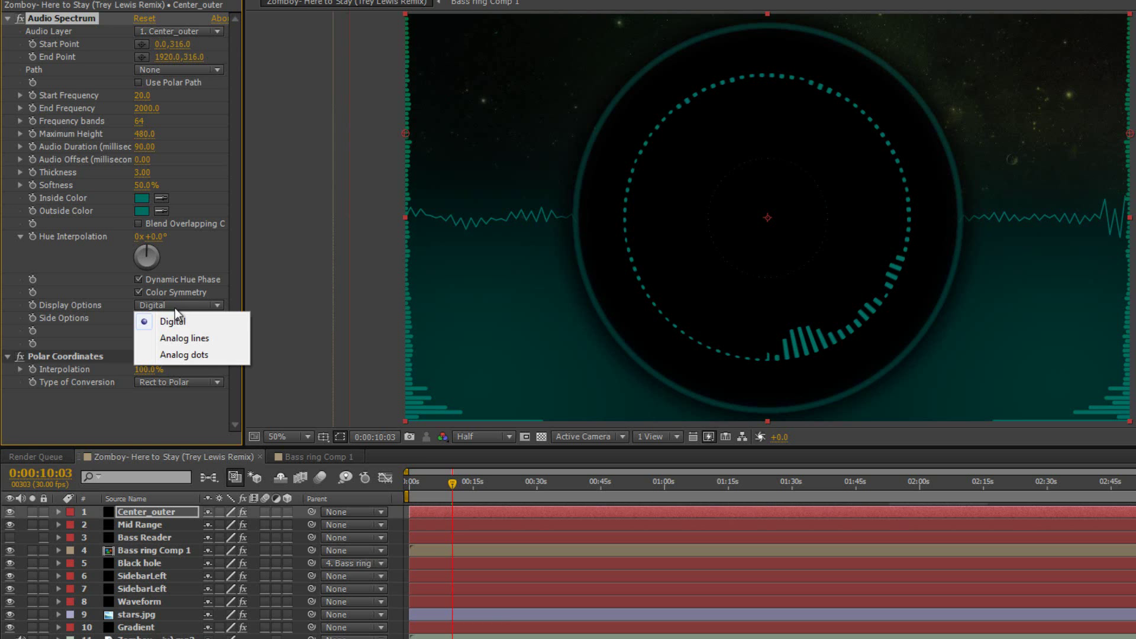
click(187, 339)
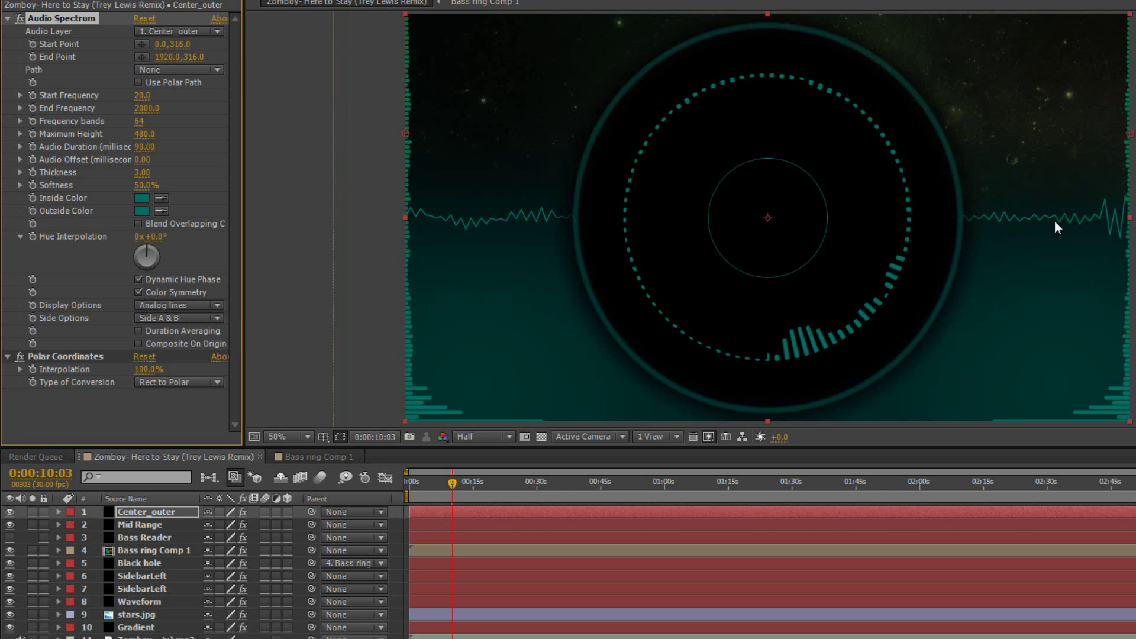
click(203, 30)
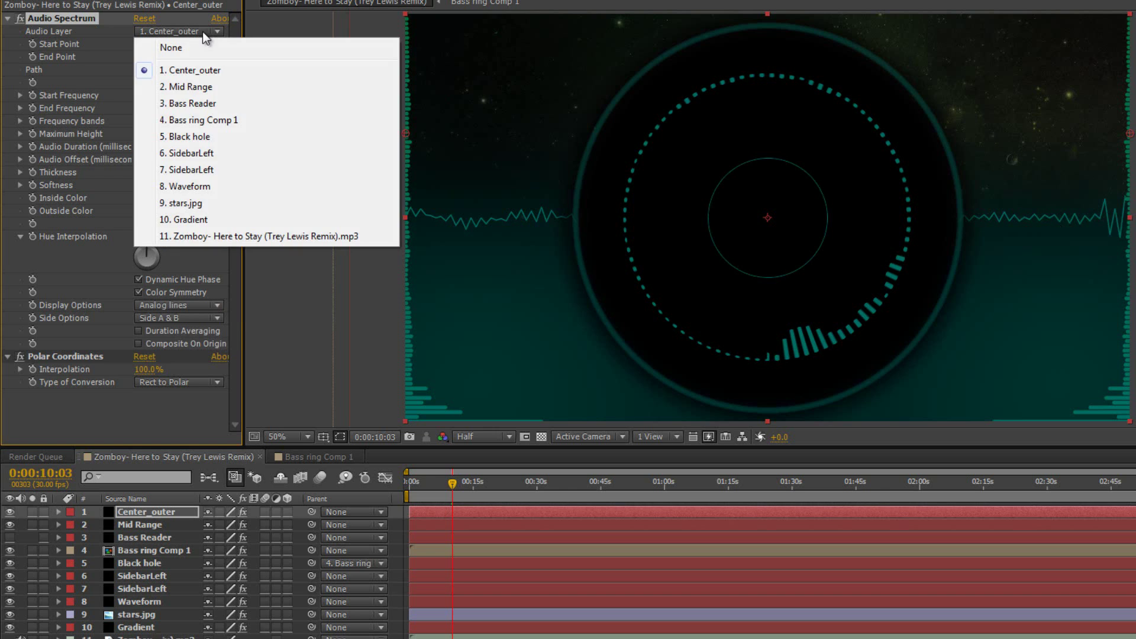
click(204, 235)
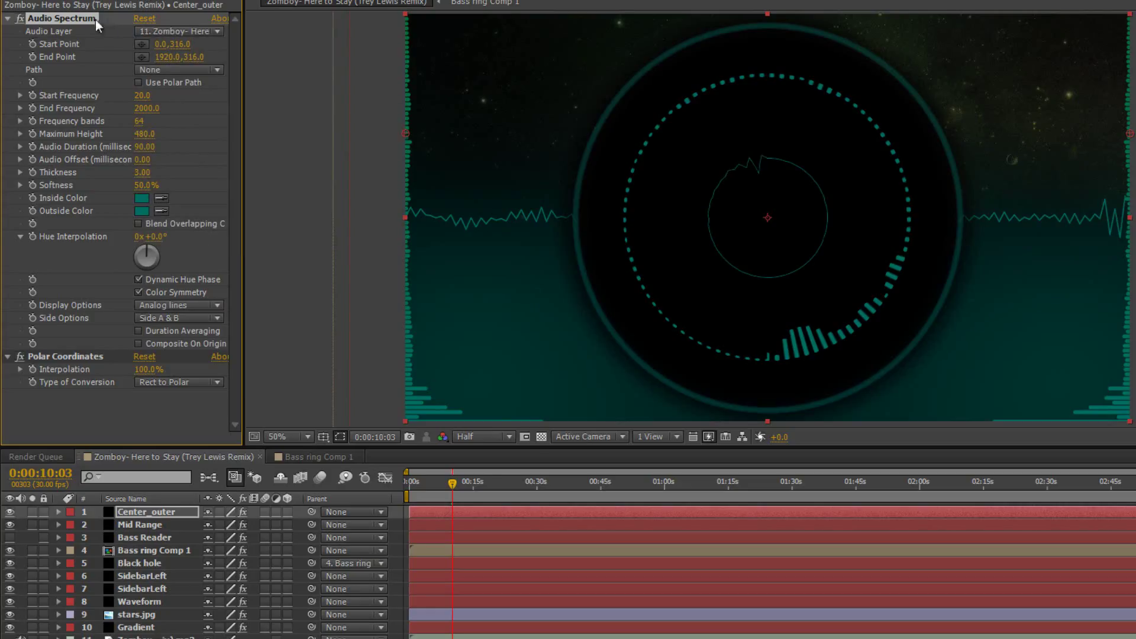
- At 0:00:08:00, set the Center_outer spectrum's start frequency to 250 and its frequency bands to 1000
drag(456, 479, 446, 485)
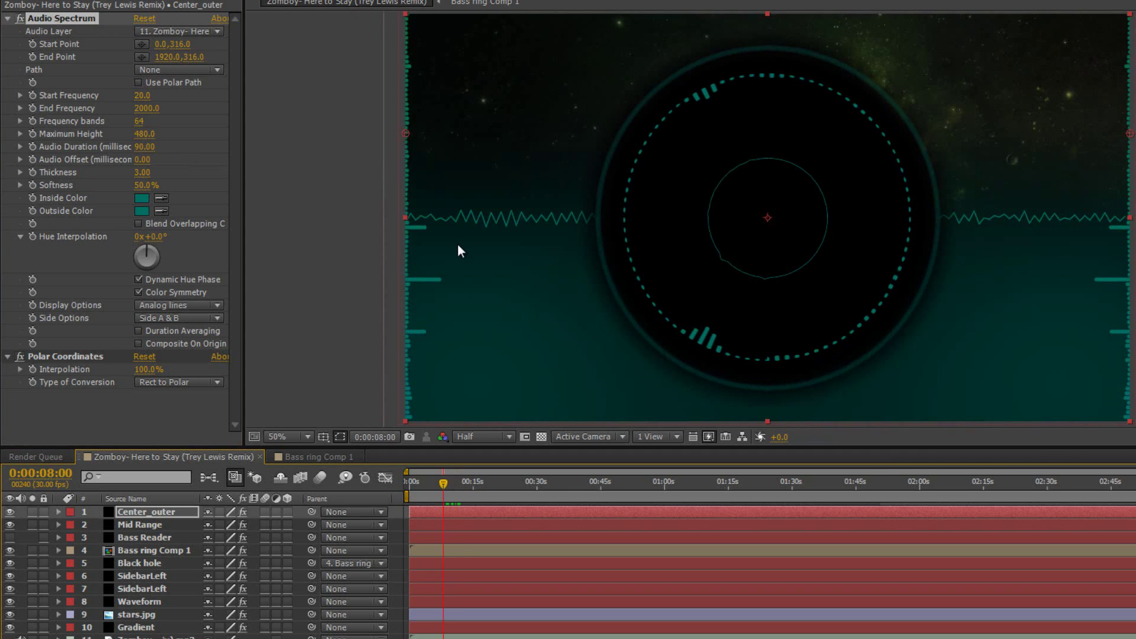
click(142, 95)
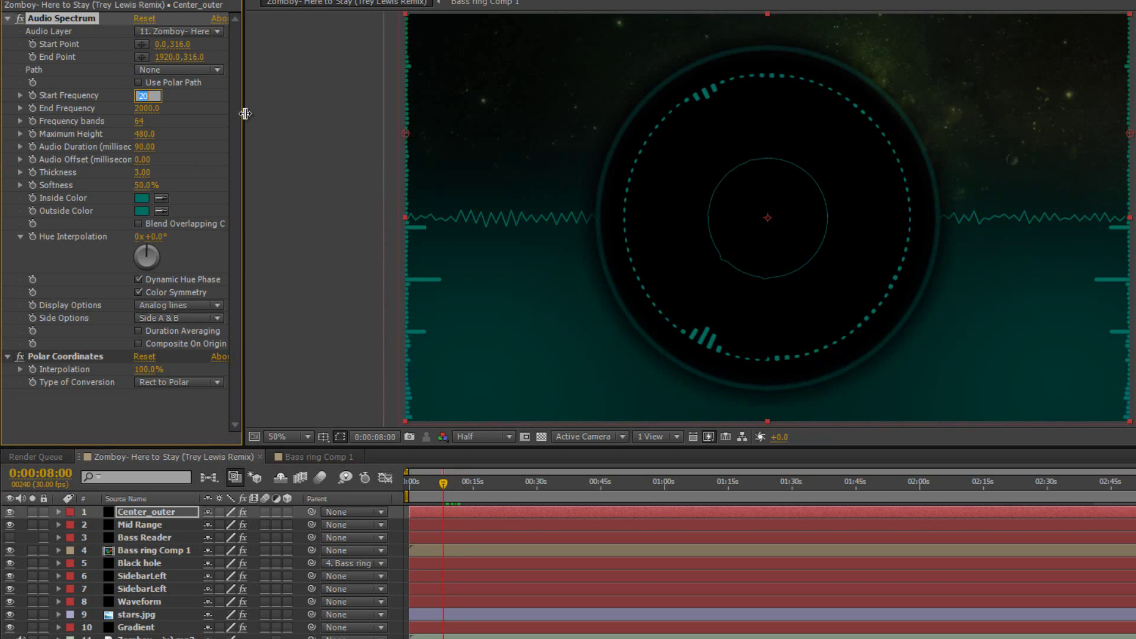
text(250)
key(Return)
click(151, 106)
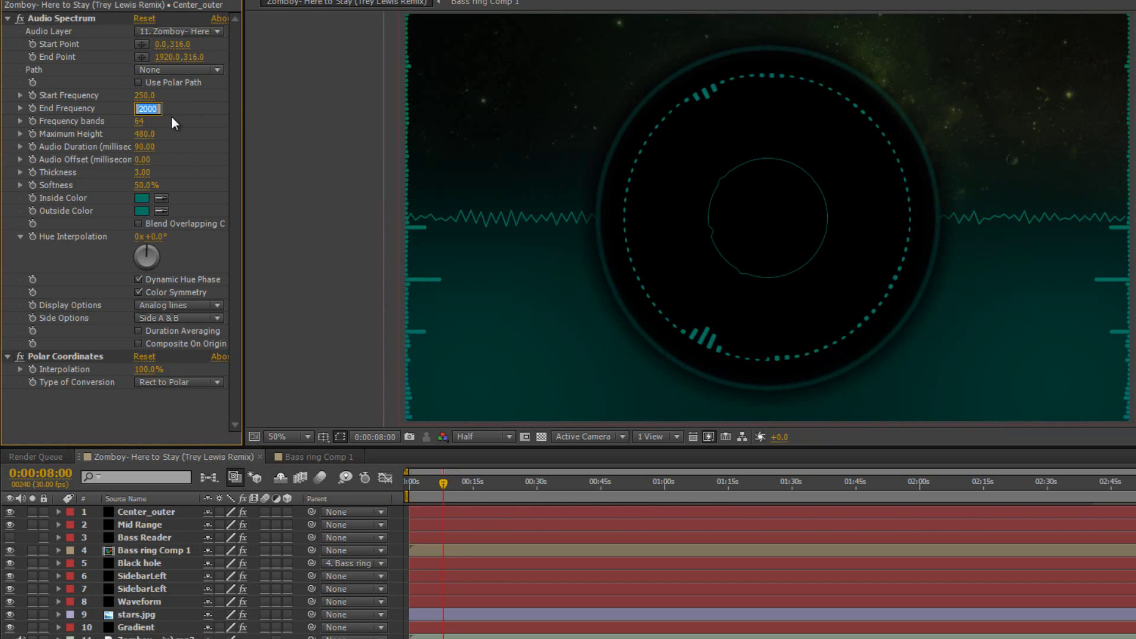
click(140, 122)
text(1000)
key(Return)
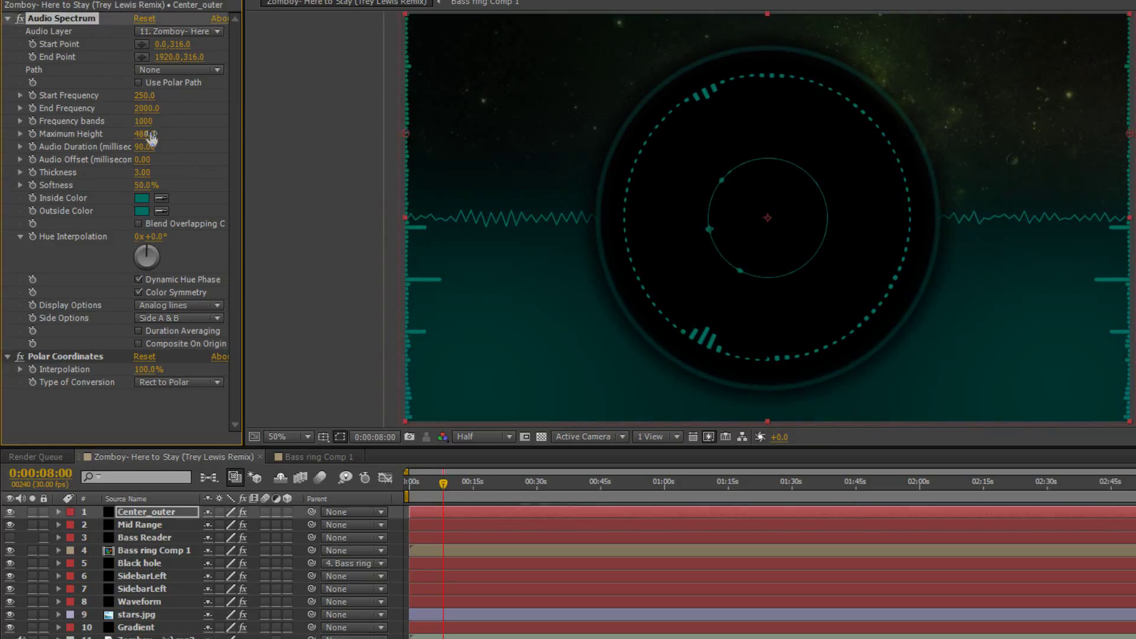
- Set the Center_outer spectrum's side options to Side B and its maximum height to 2050
click(197, 317)
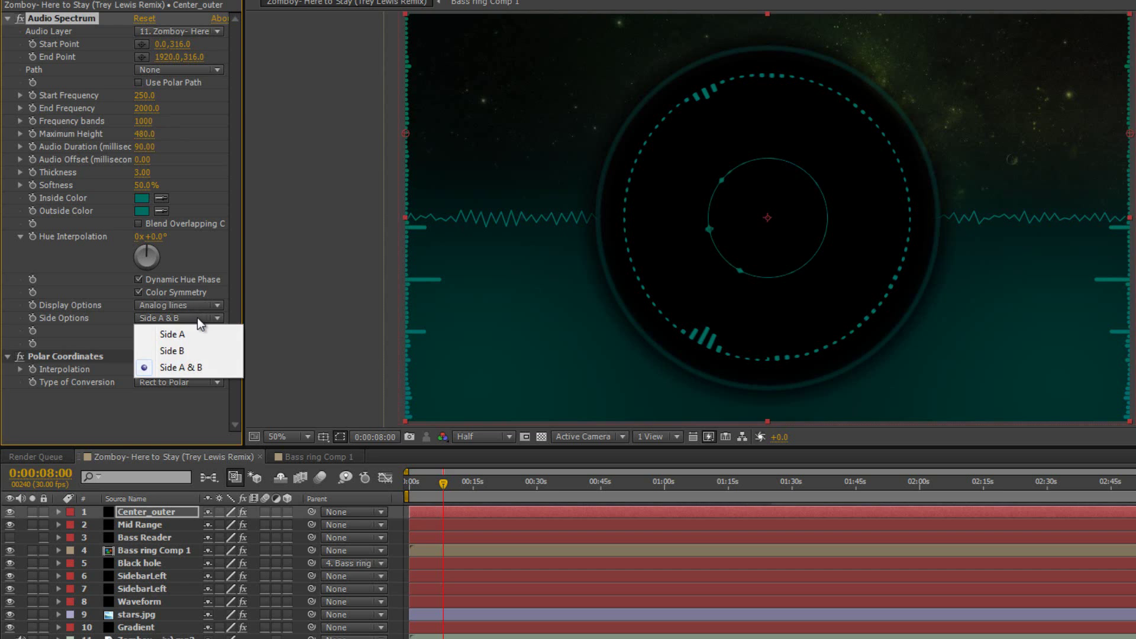
click(190, 348)
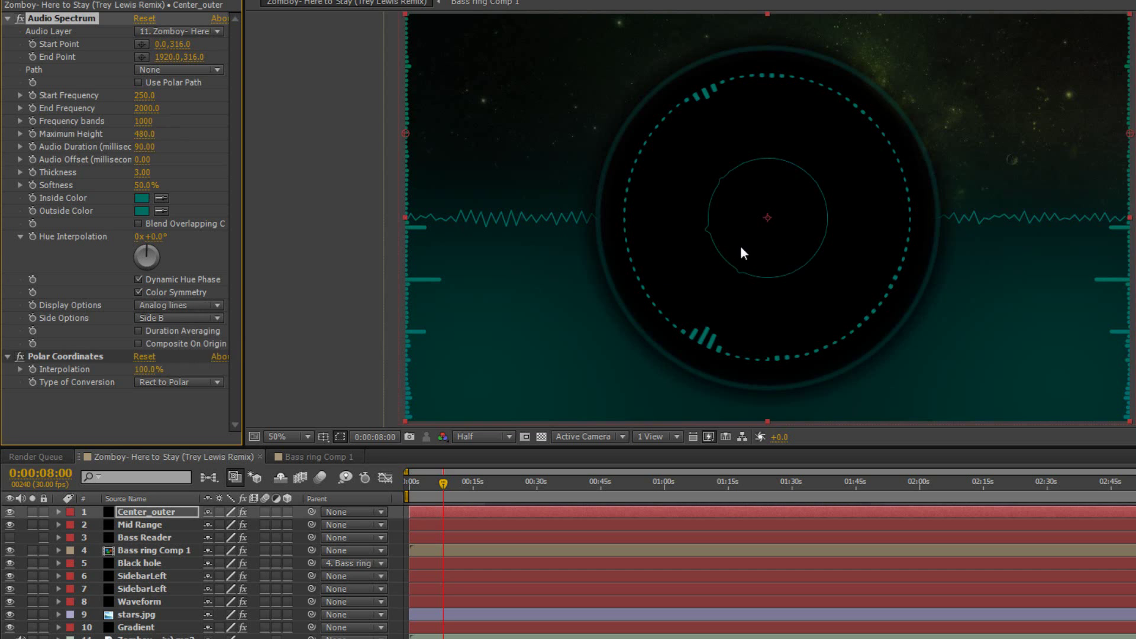
click(144, 134)
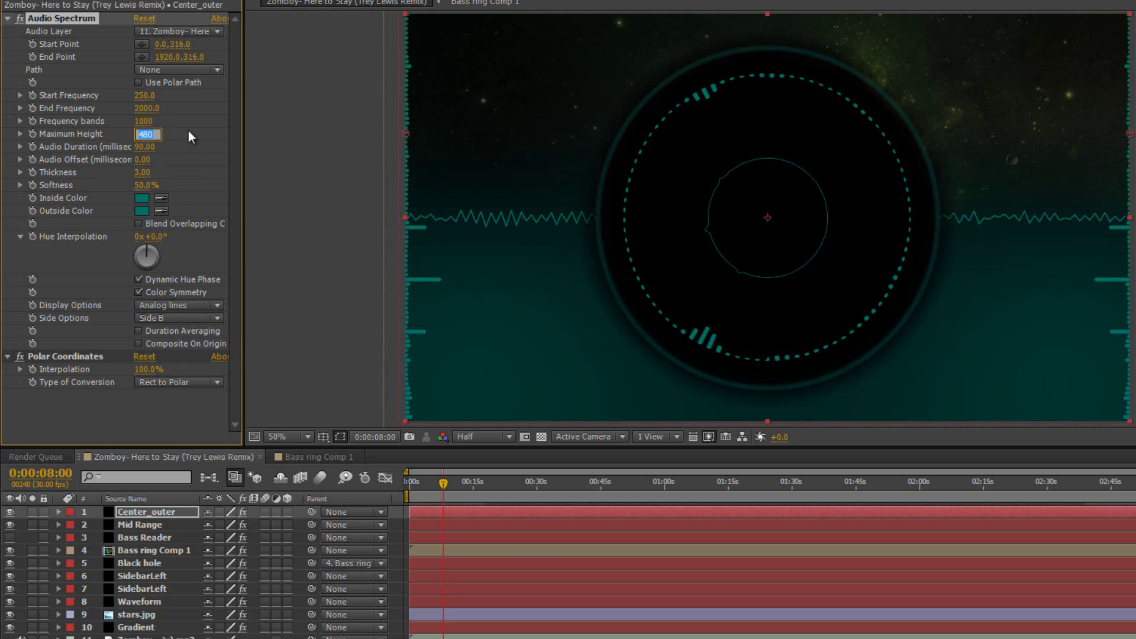
text(2050)
key(Return)
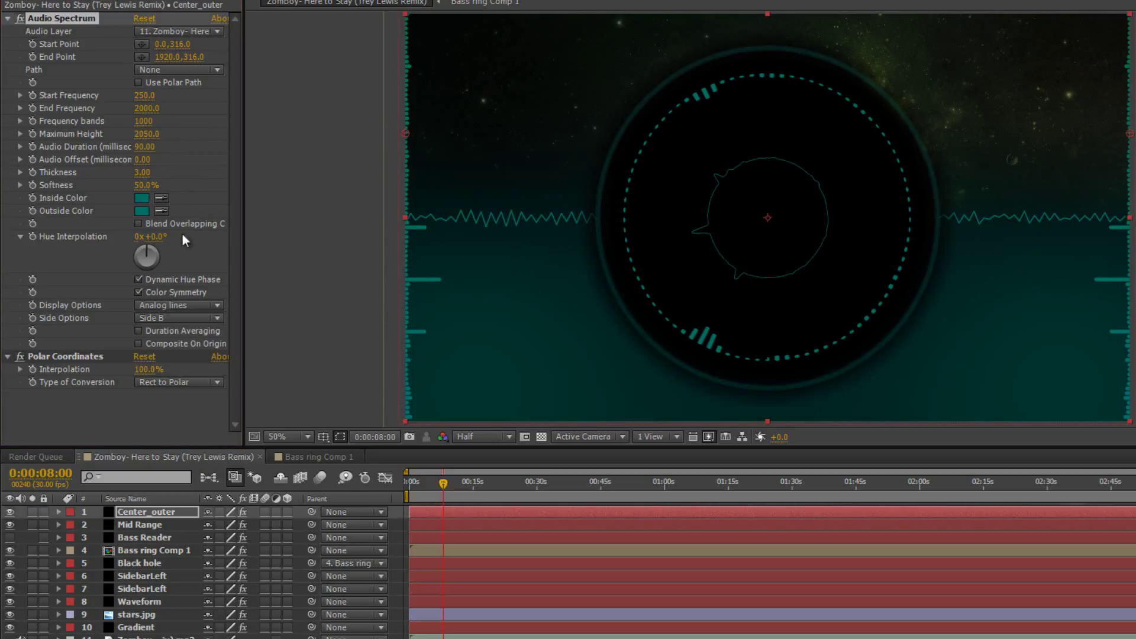
- Set the Center_outer spectrum's line thickness to 5
click(143, 173)
text(5)
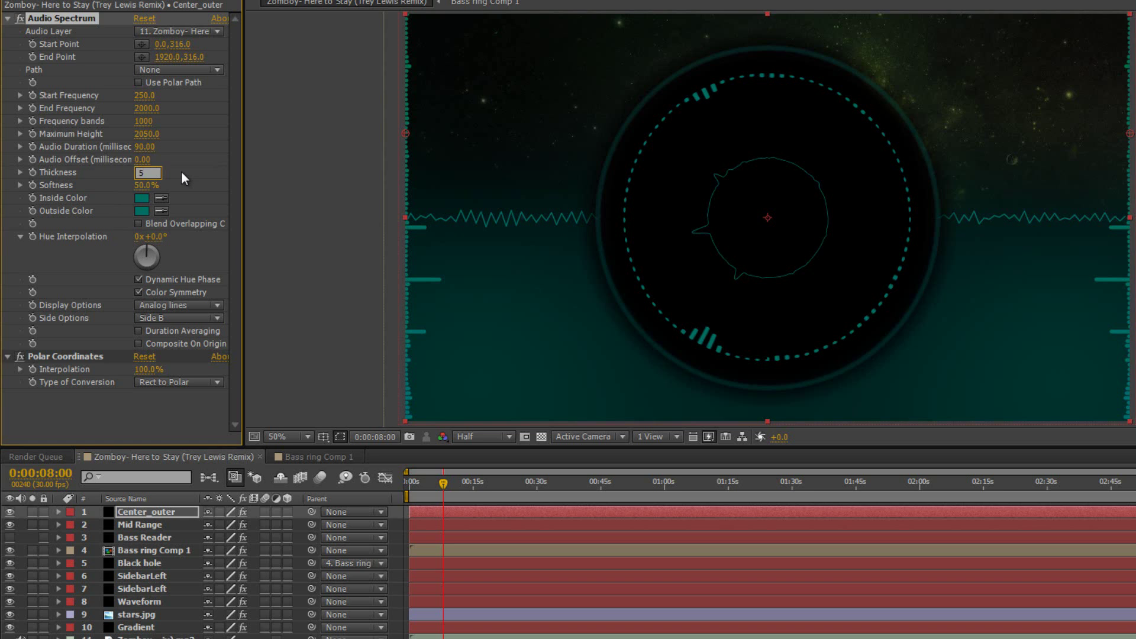
key(Return)
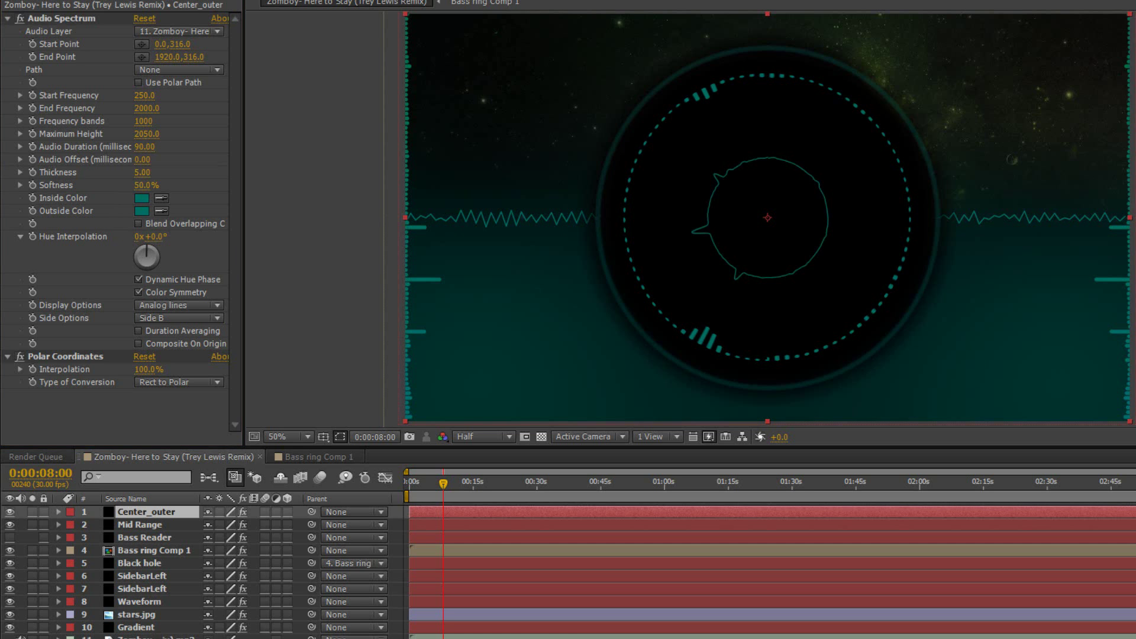
- Duplicate the Center_outer layer and rename the copy Center_inner
key(ctrl+d)
right_click(144, 510)
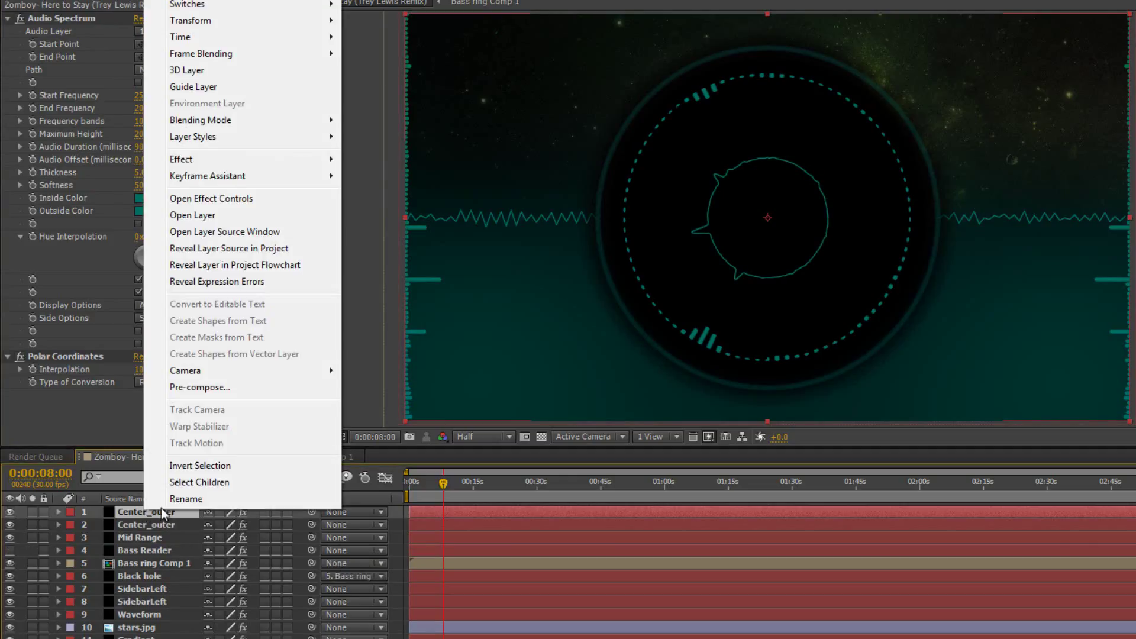
click(186, 498)
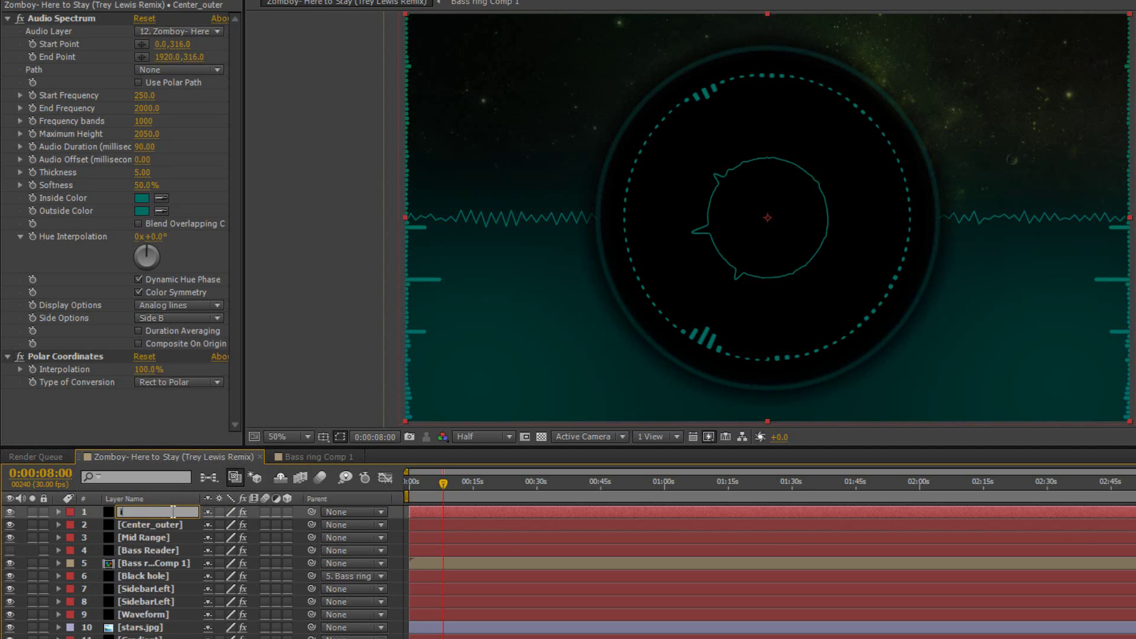
text(Center_inner)
key(Return)
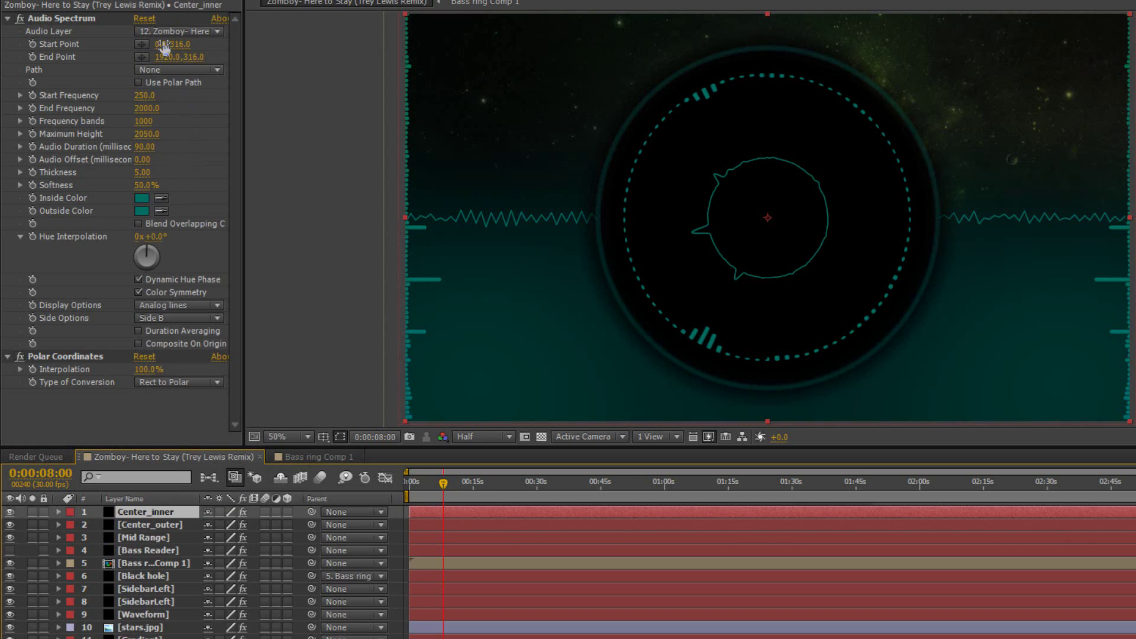
- Set the Center_inner spectrum's softness to 0% and select the Center_outer layer
click(145, 186)
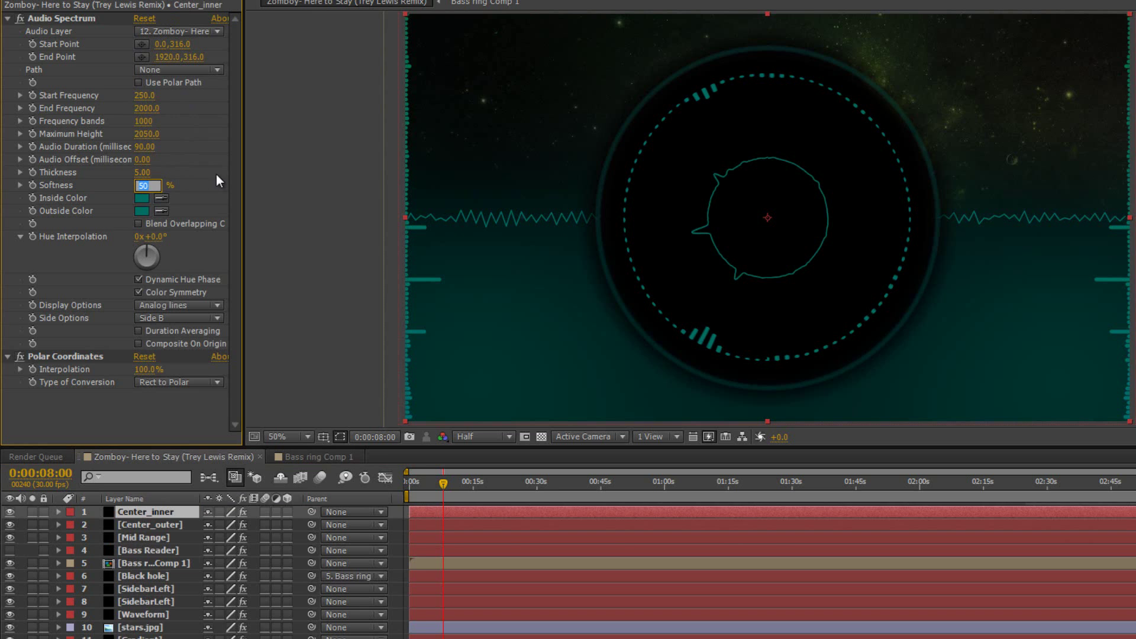
text(0)
key(Return)
click(140, 526)
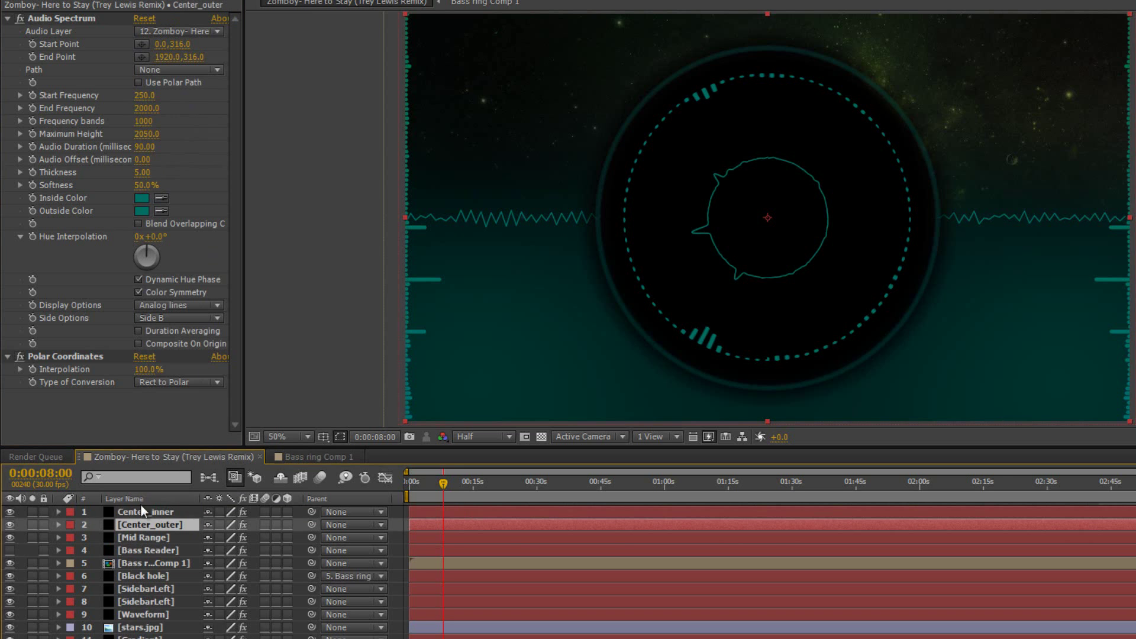
- Set the Center_outer spectrum's softness to 0%
click(142, 186)
key(Return)
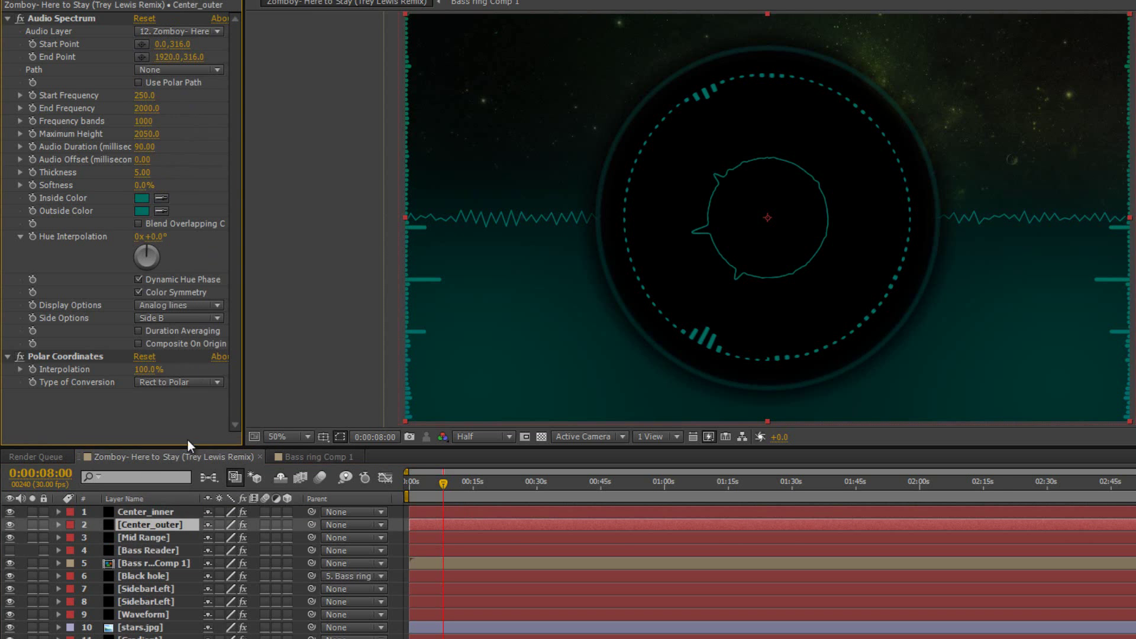
- Shrink the Center_inner spectrum circle by setting the Y values of its start and end points to 138
click(155, 513)
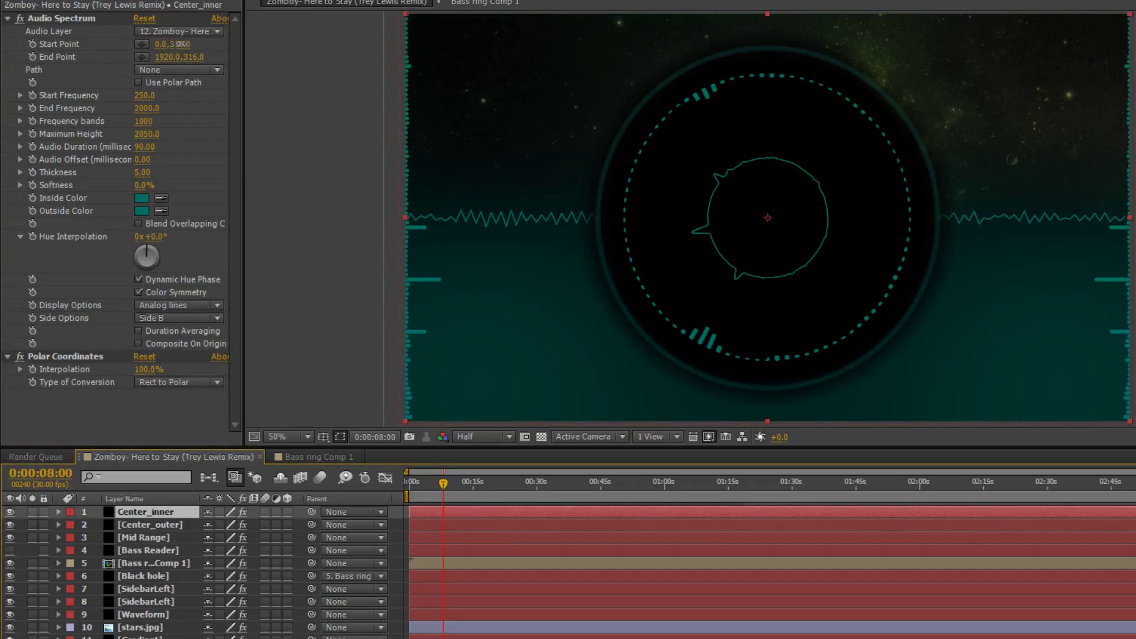
drag(177, 43, 33, 59)
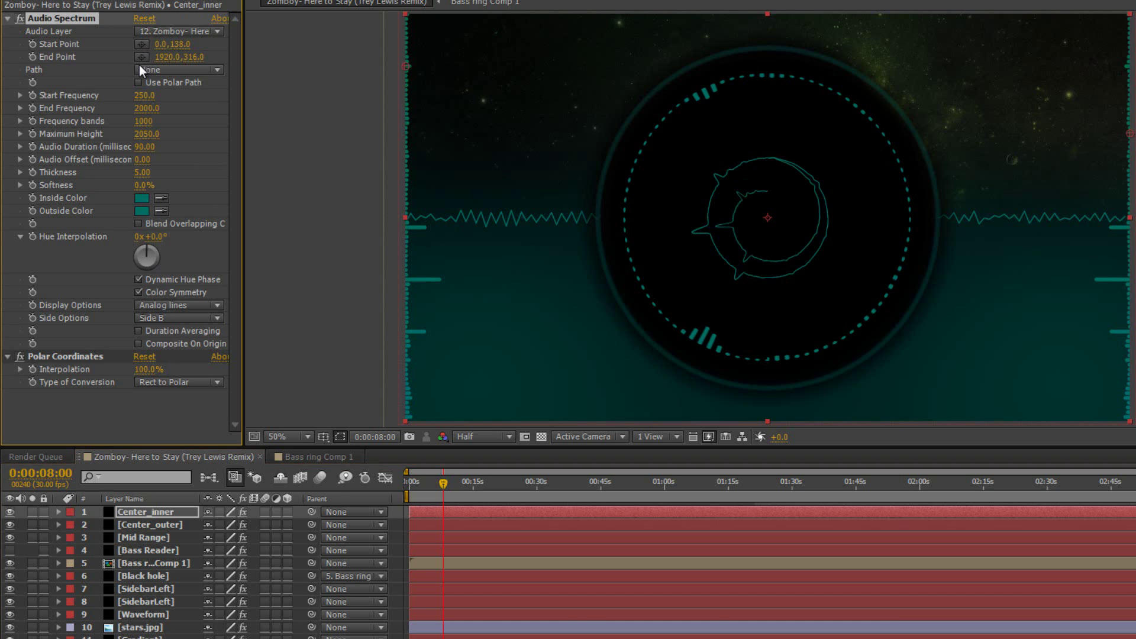
click(194, 56)
text(138)
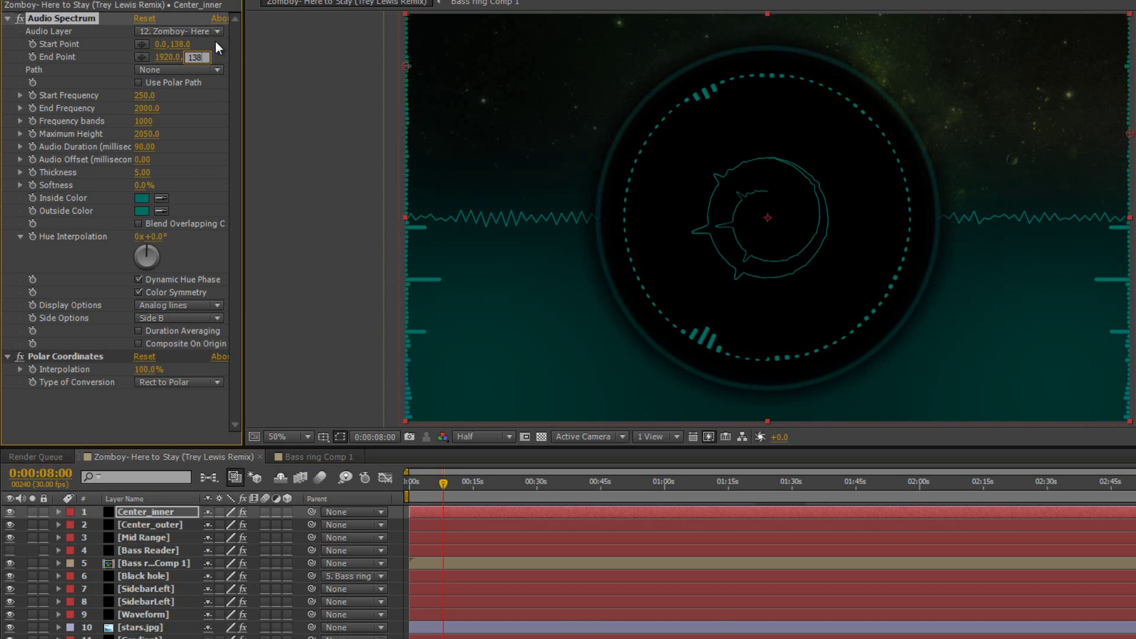
key(Return)
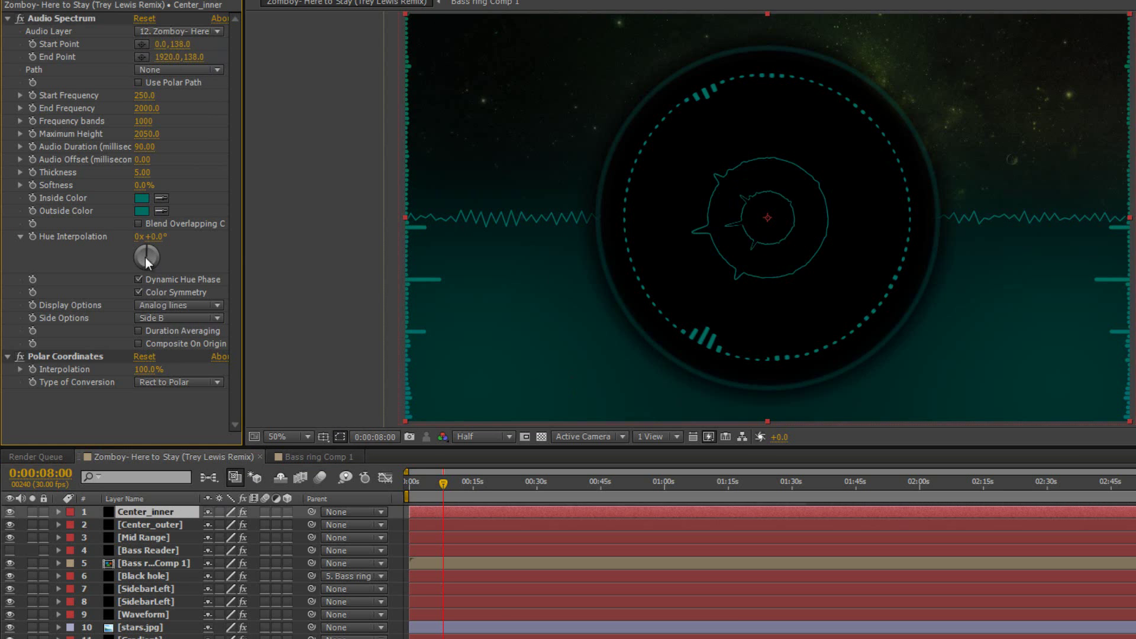
- Change the Center_inner spectrum's display option to Digital and set the Y values of its start and end points to 80
click(169, 303)
click(178, 320)
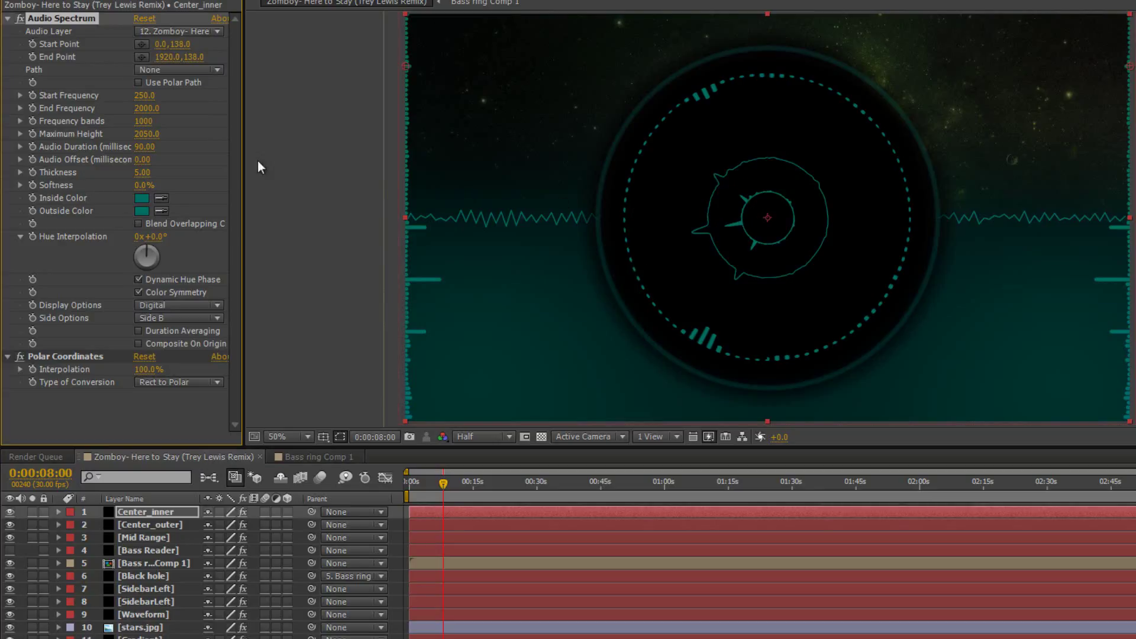
drag(175, 44, 125, 48)
click(192, 56)
text(80)
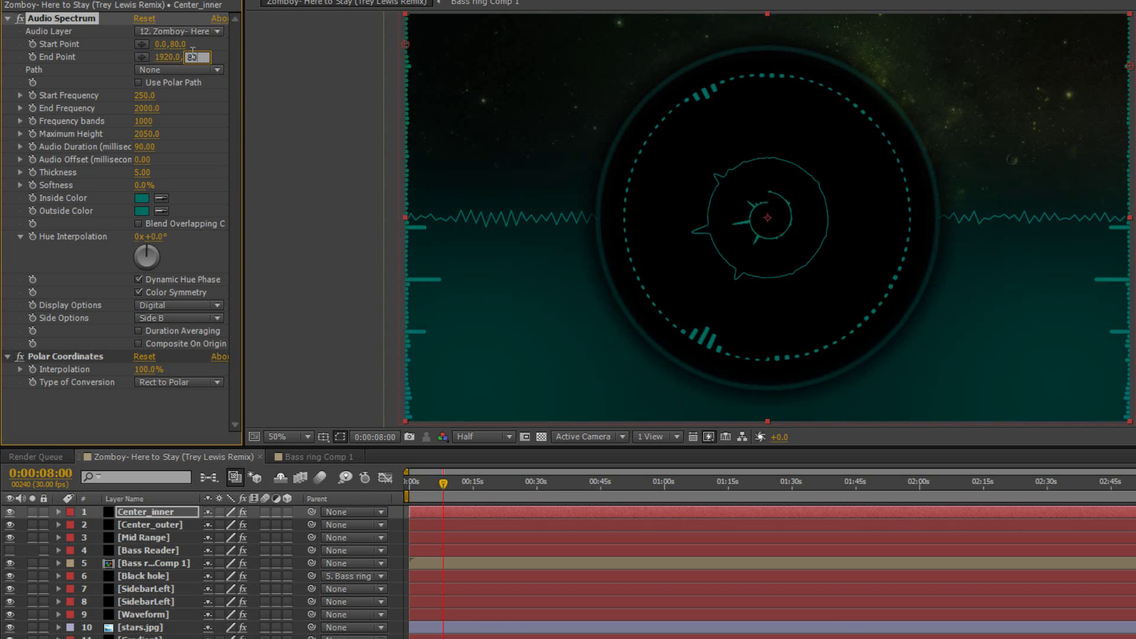
key(Return)
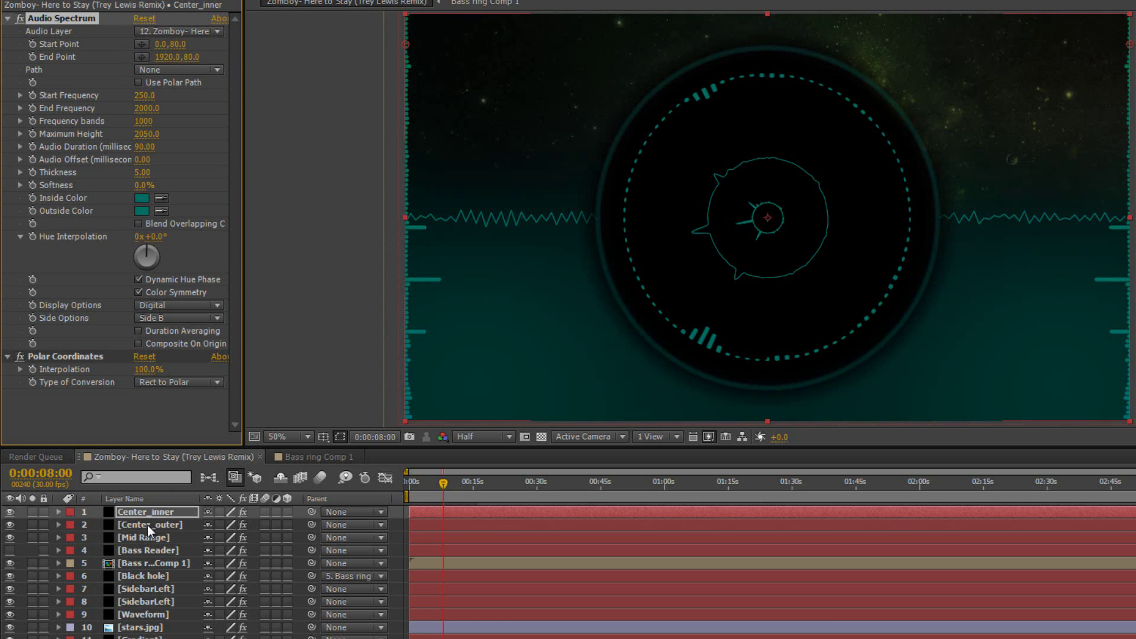
- Shrink the Center_outer spectrum circle by setting the Y values of its start and end points to 206
click(147, 524)
drag(180, 43, 101, 45)
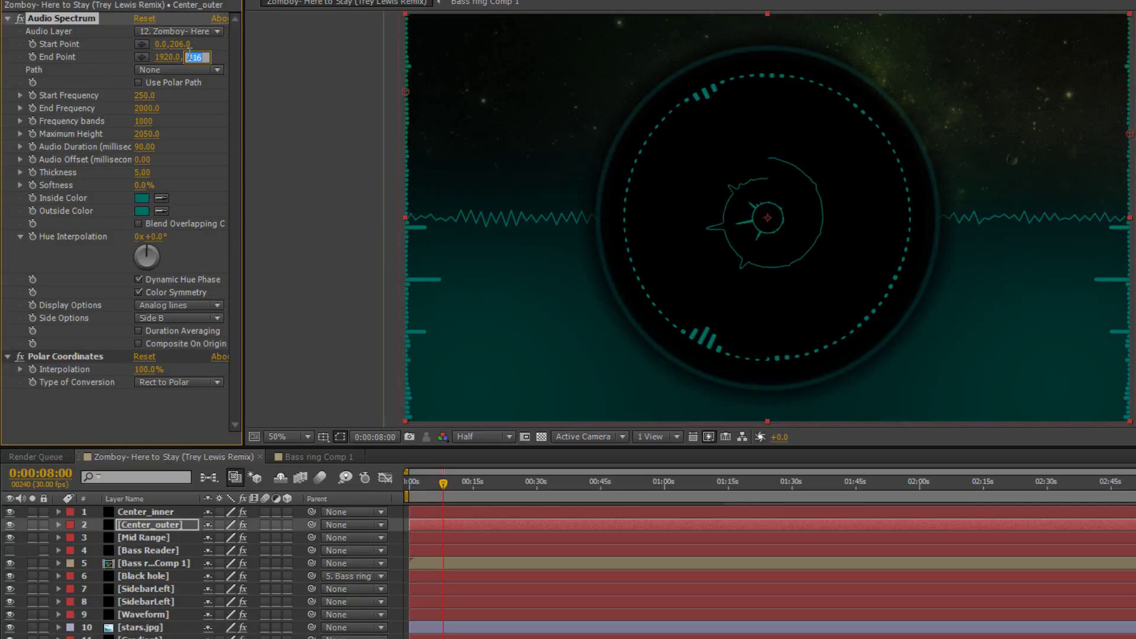
text(206)
key(Return)
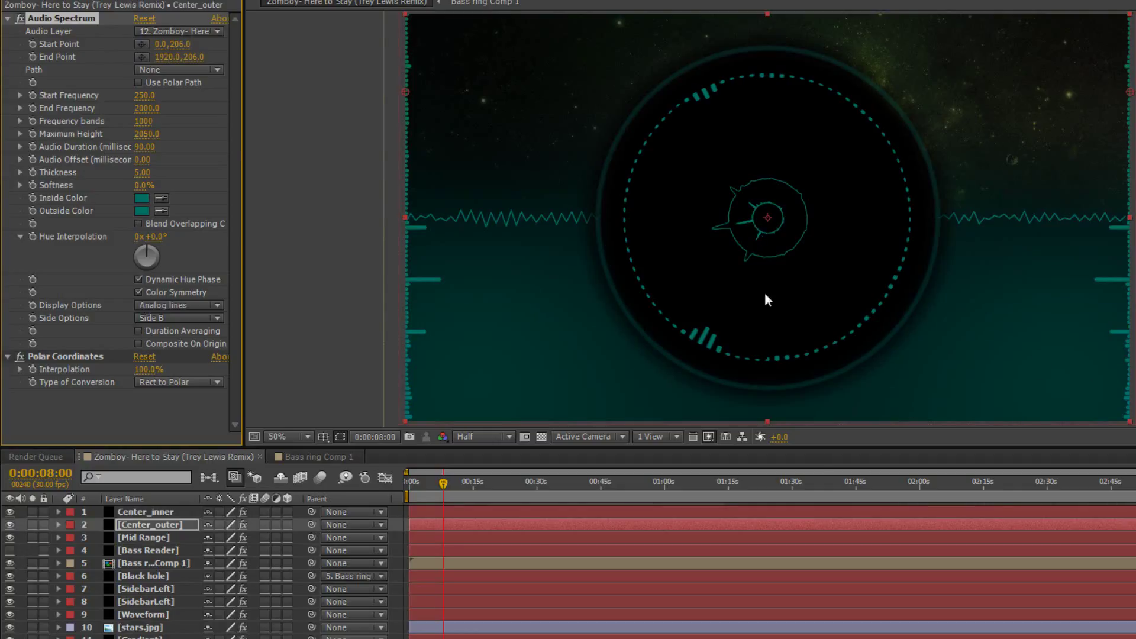
- Set the Center_inner spectrum's maximum height to 2600 and return the playhead to the start of the composition
click(141, 510)
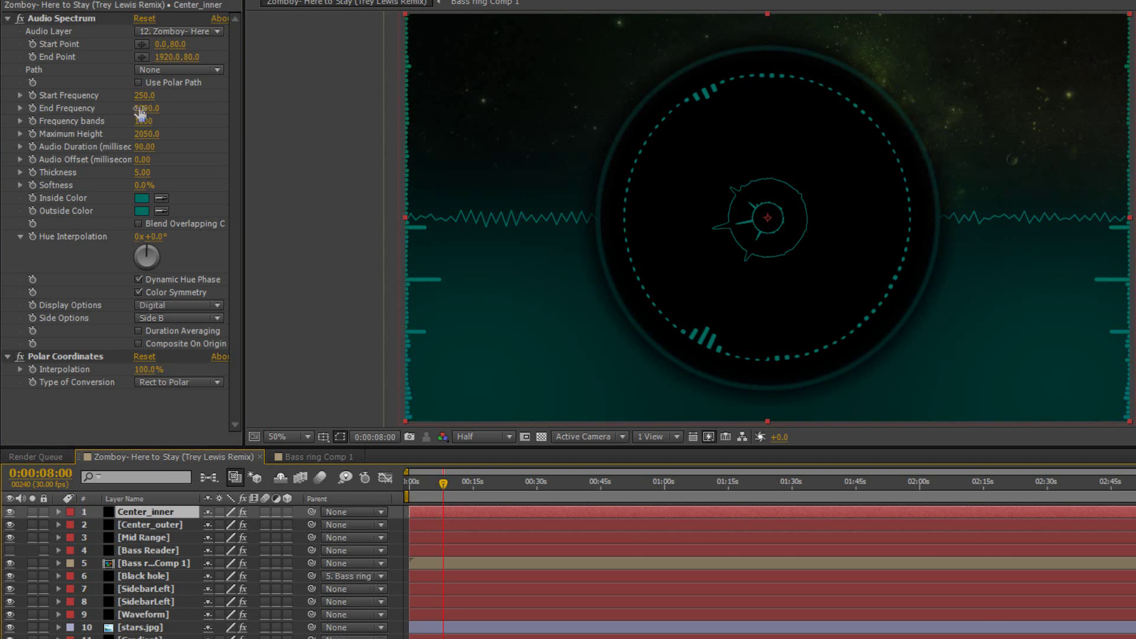
drag(141, 110, 166, 126)
click(149, 122)
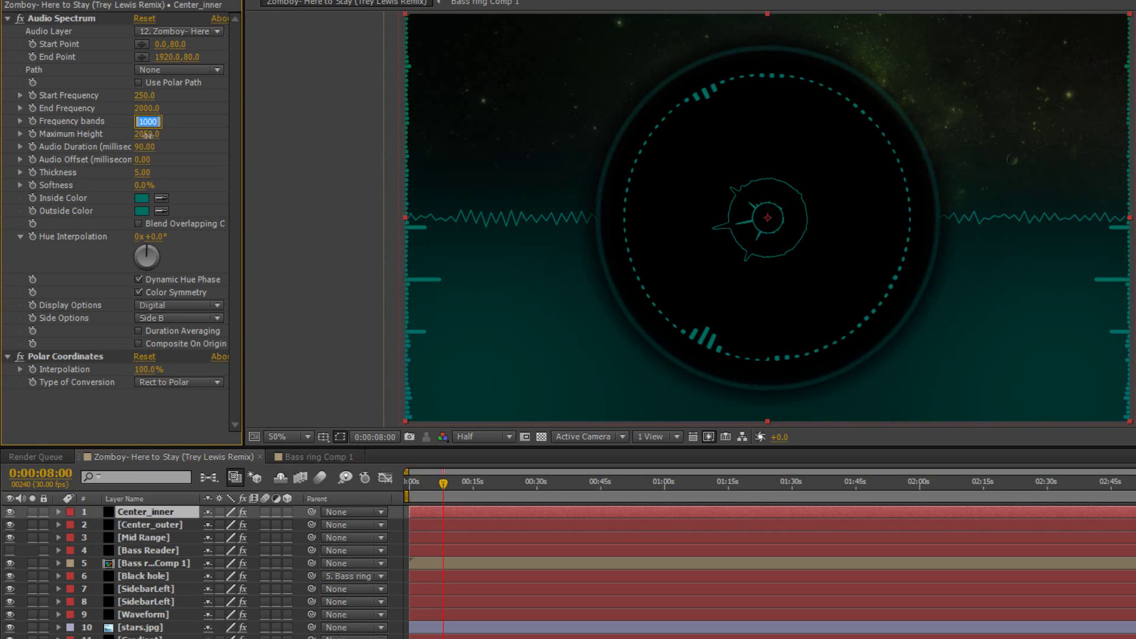
text(2)
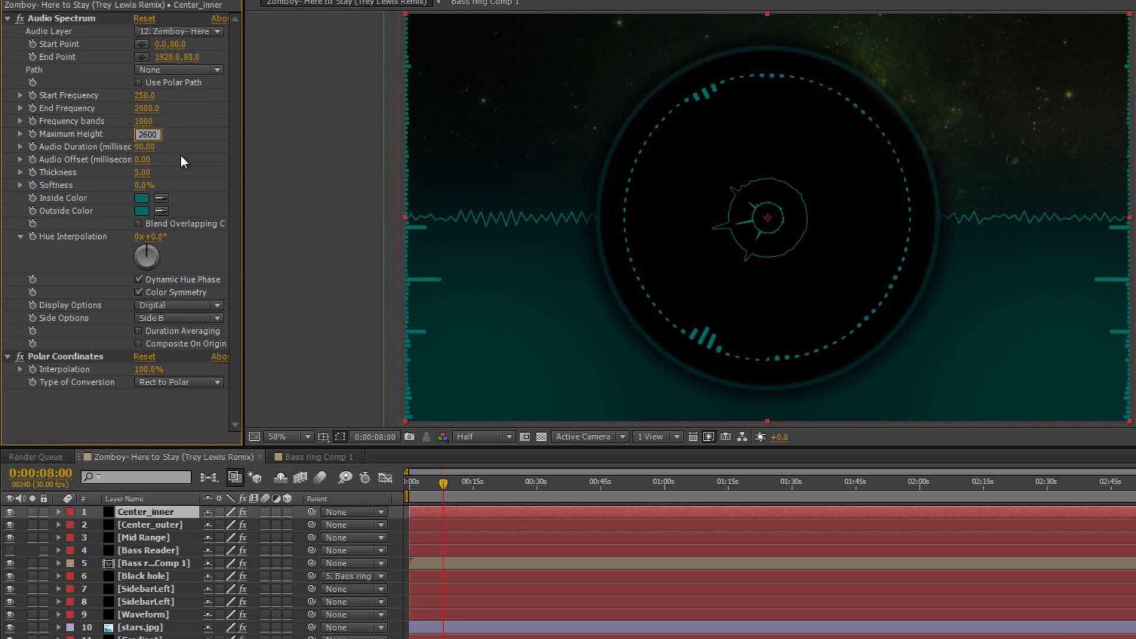
key(Return)
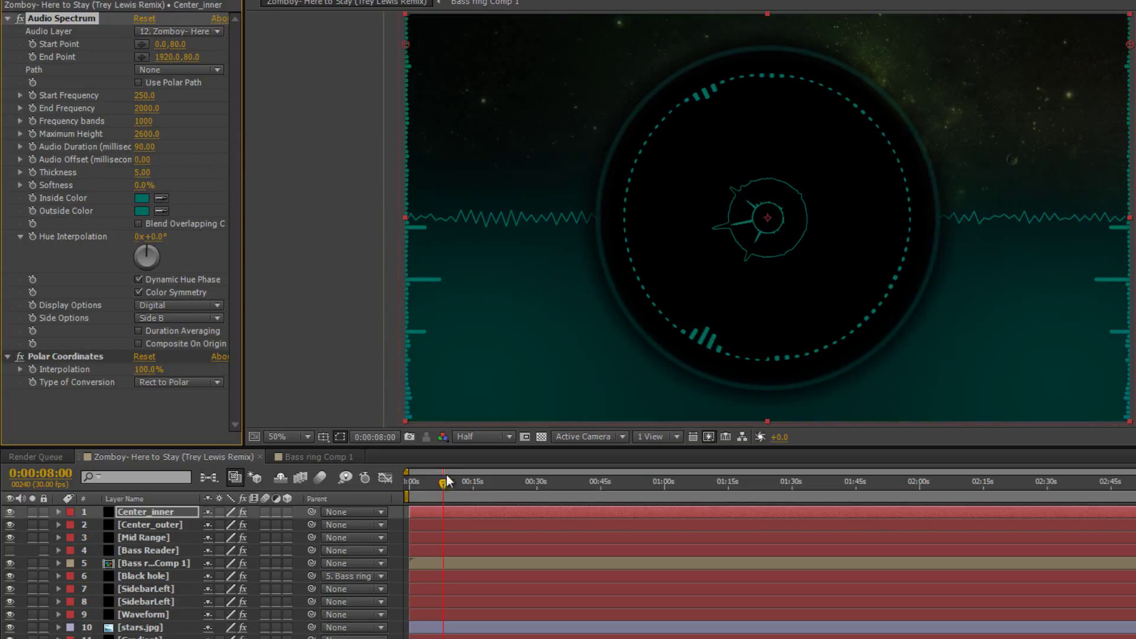
drag(443, 482, 396, 482)
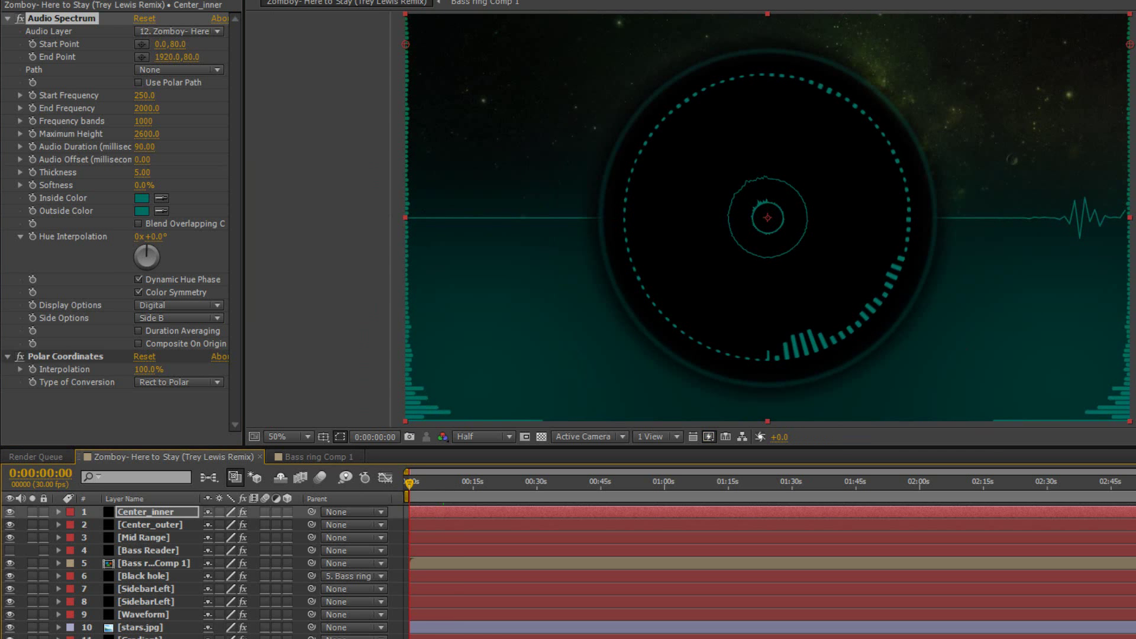